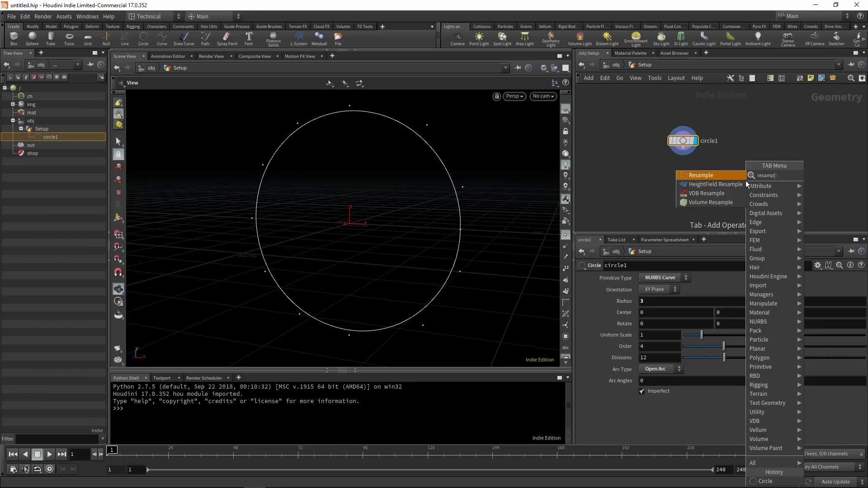
Add a Resample node below circle1 and wire the circle into it
click(737, 177)
click(683, 177)
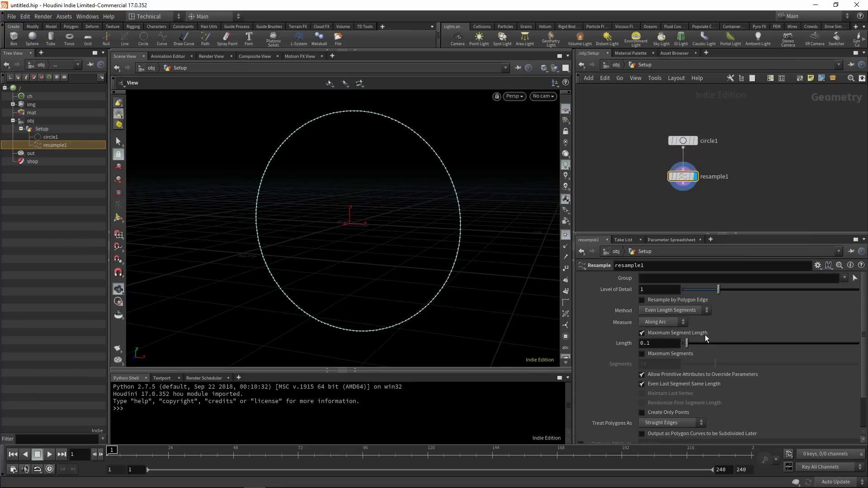
click(683, 141)
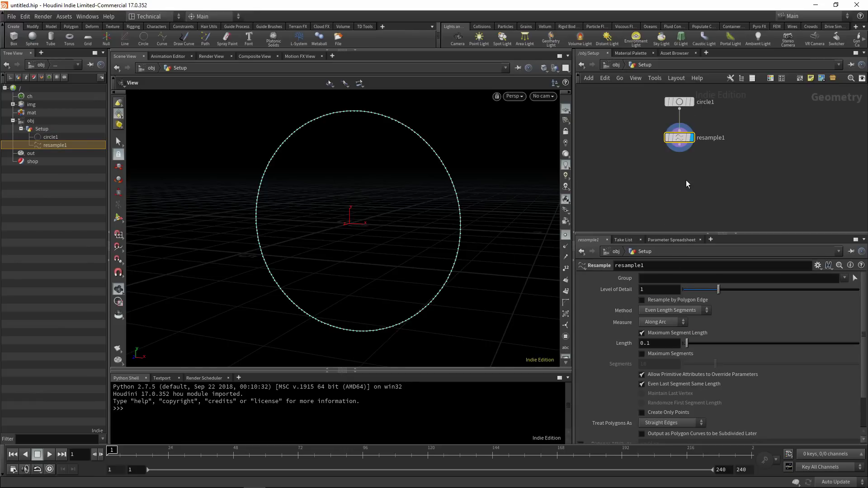
Add a Transform node below resample1, fed by the resampled circle
key(Tab)
text(tra)
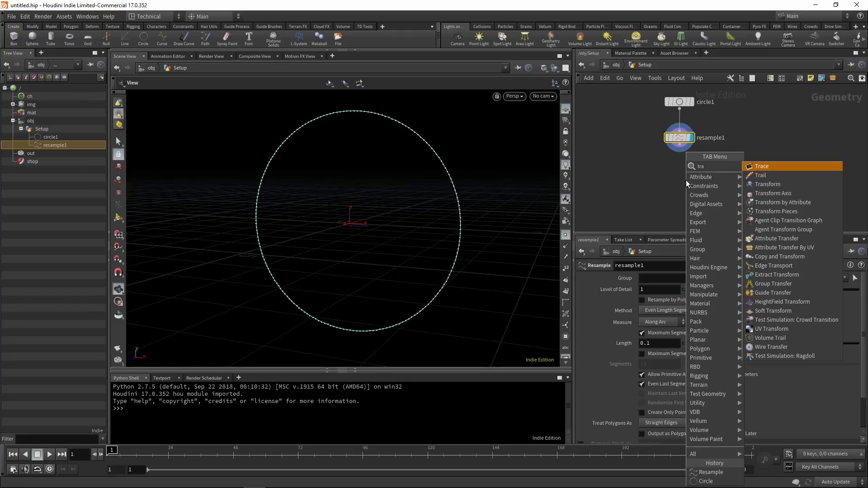
click(768, 184)
click(686, 175)
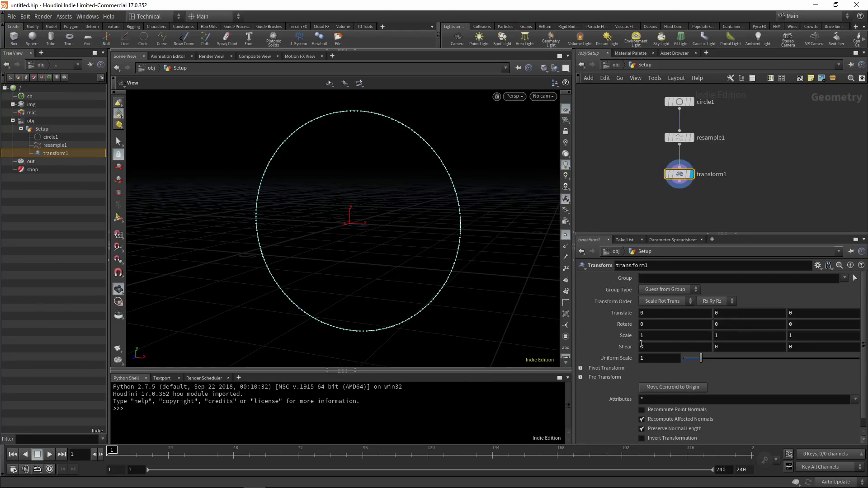
Set the Transform node's uniform scale to 0.01 and keyframe it at frame 1
click(633, 360)
text(0.01)
key(Return)
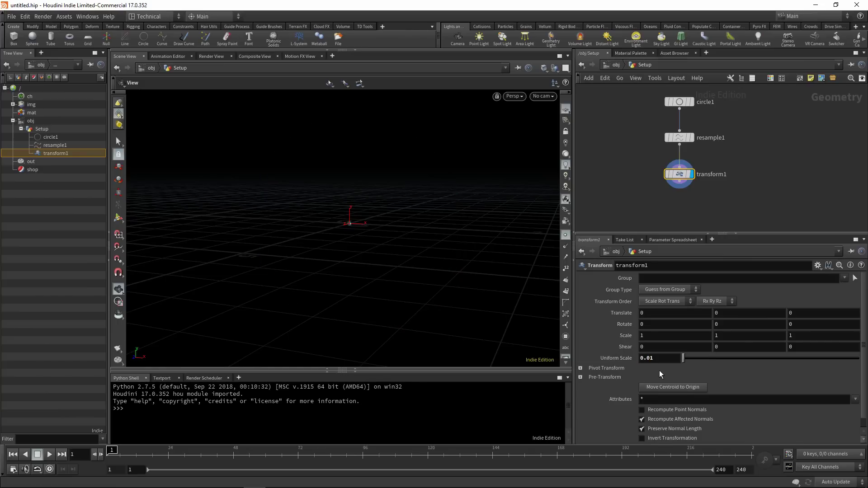
alt+click(622, 360)
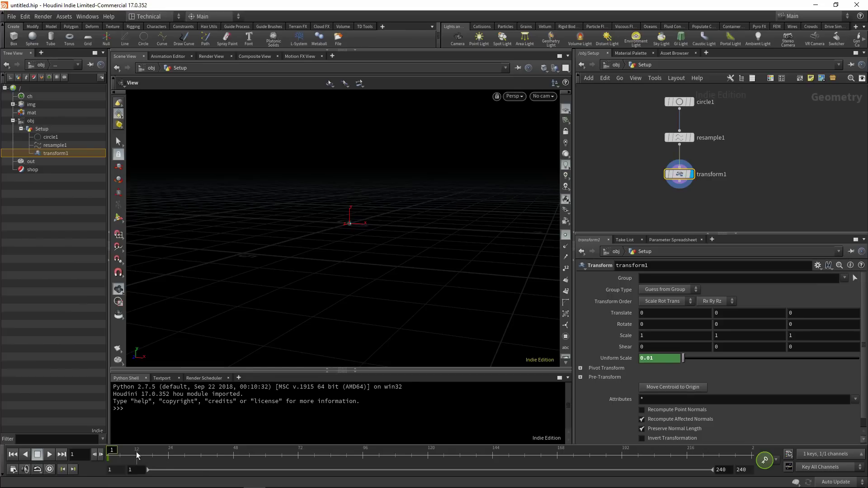
Keyframe the Transform node's uniform scale at 0.75 on frame 96
click(362, 456)
click(676, 360)
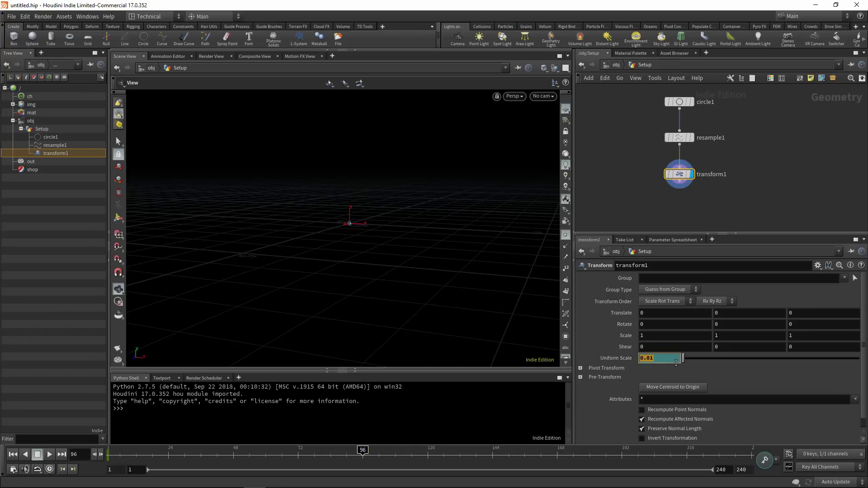
text(0.75)
key(Return)
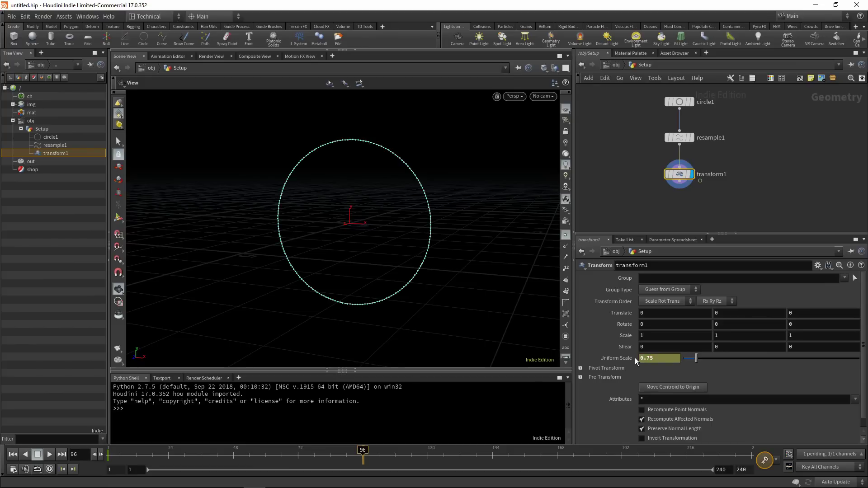
alt+click(627, 358)
Play back the circle's scale animation from frame 1 and return to the first frame
drag(359, 453, 67, 458)
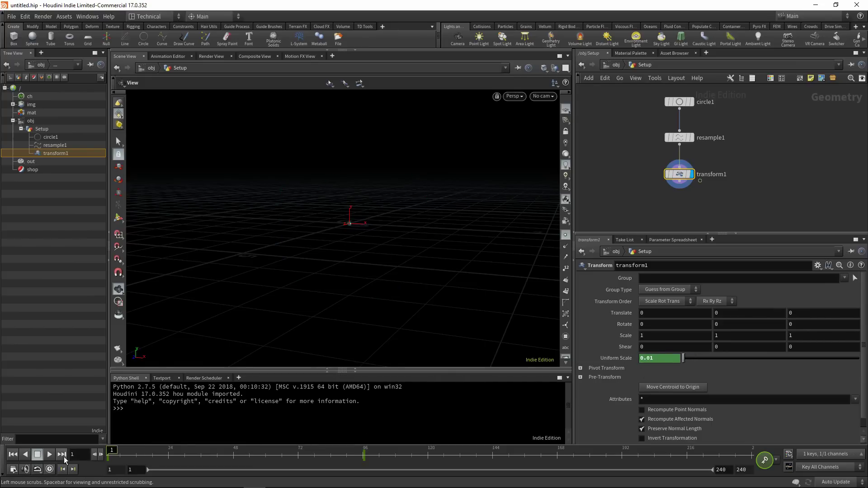
click(50, 455)
click(50, 454)
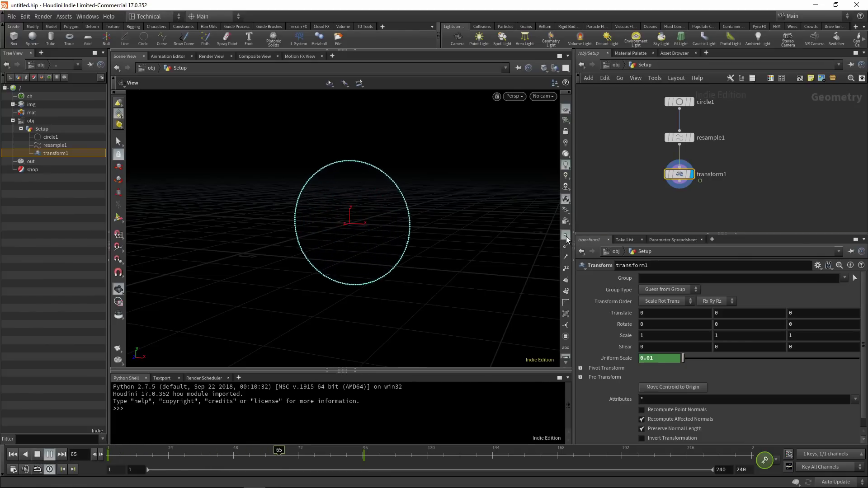
drag(364, 459, 109, 457)
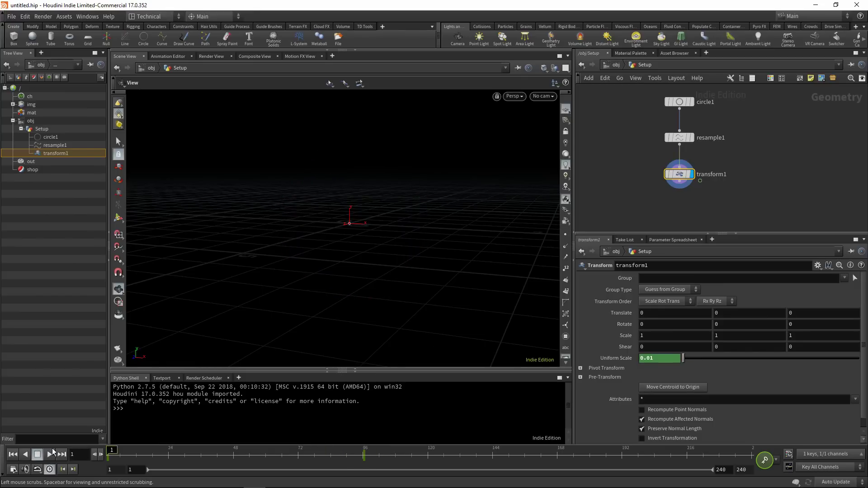
Add a PolyFrame node below transform1, fed by it, and make it the displayed node
scroll(697, 197, down, 1)
middle_drag(701, 218, 694, 183)
key(Tab)
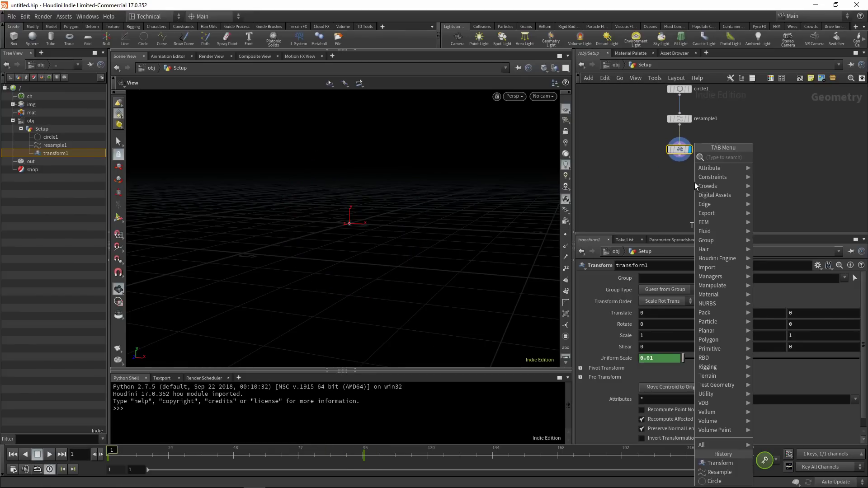
text(polframe)
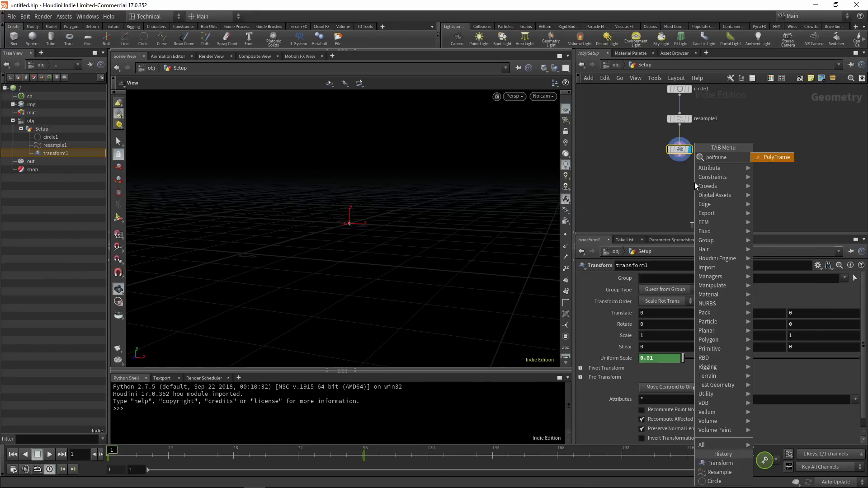
click(781, 158)
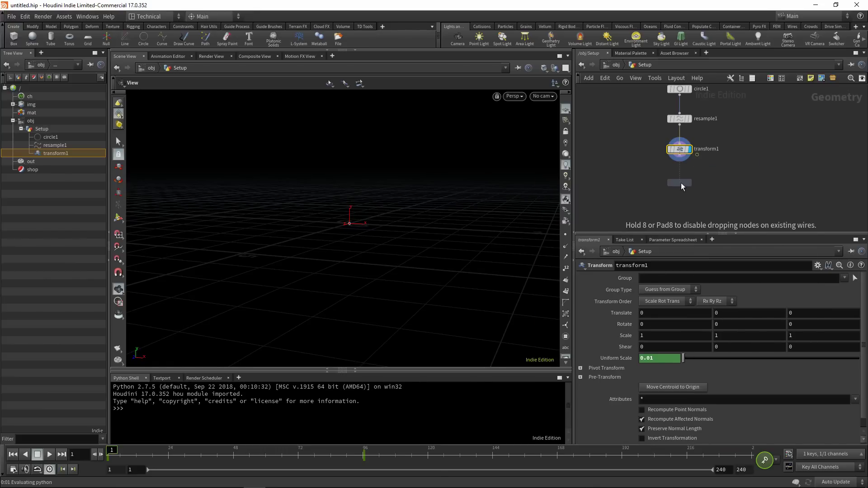
click(681, 182)
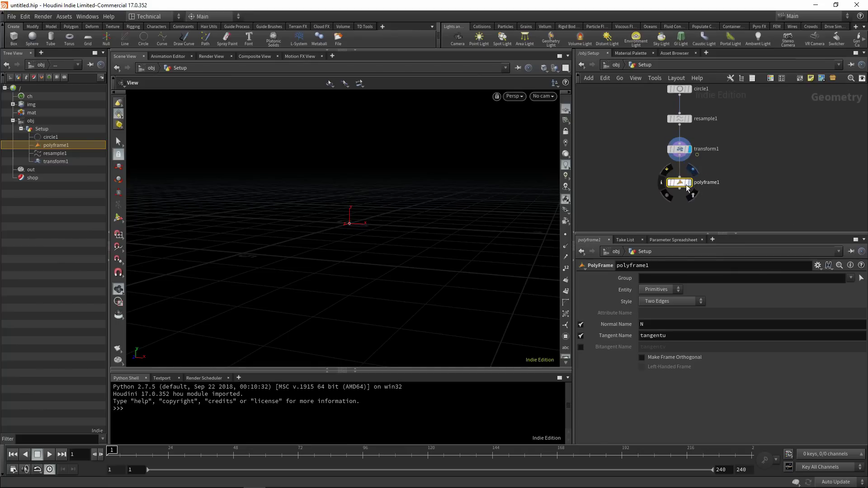
click(693, 195)
Go to frame 50 and show the point normals of the circle in the viewport
middle_drag(754, 187, 750, 159)
scroll(750, 158, down, 1)
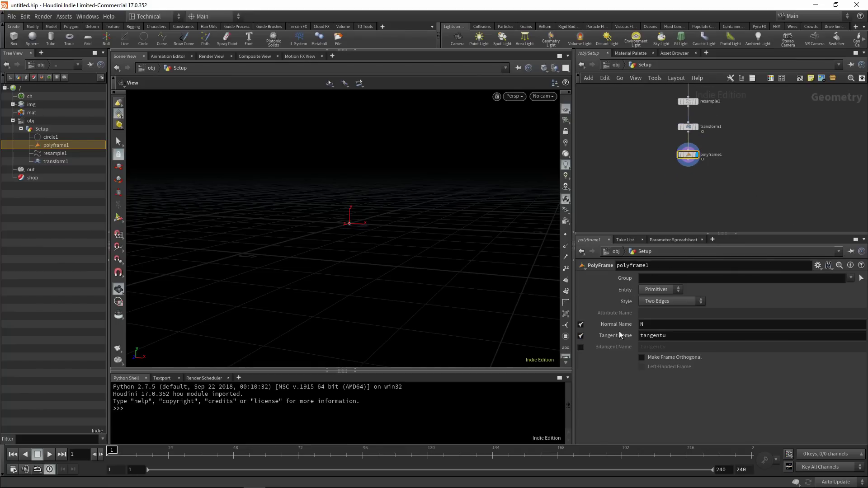
scroll(728, 193, up, 1)
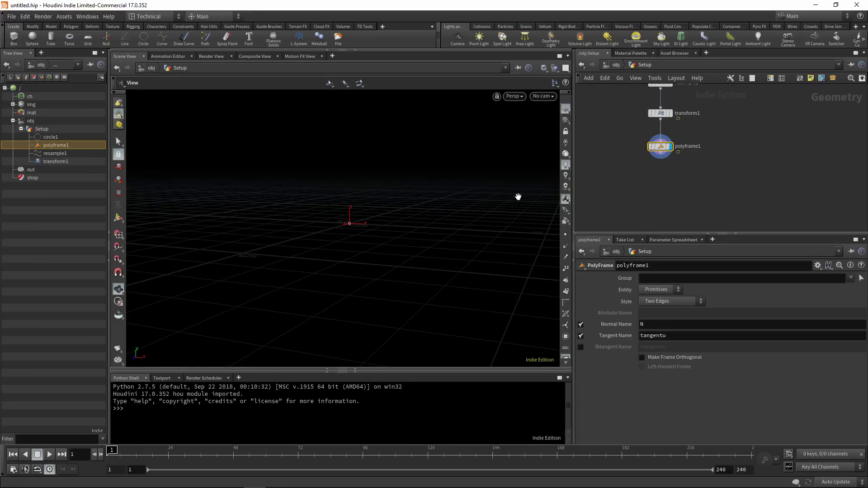
drag(152, 452, 239, 453)
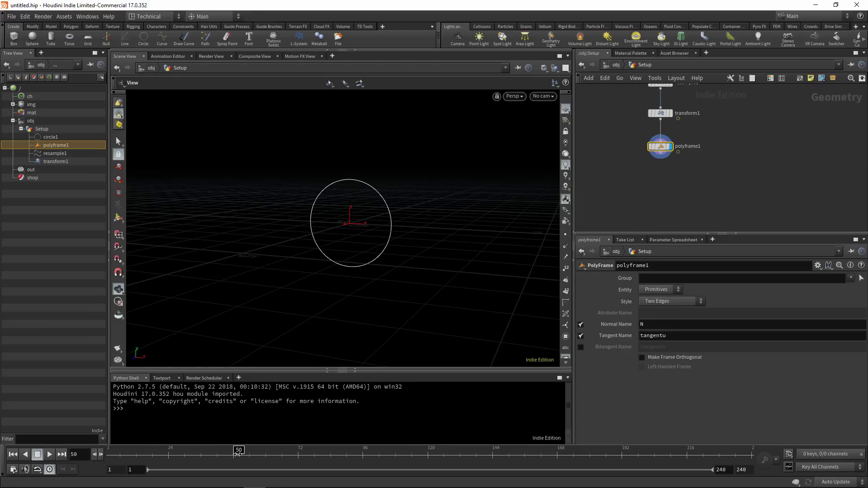
click(566, 247)
scroll(356, 180, up, 6)
drag(384, 195, 413, 233)
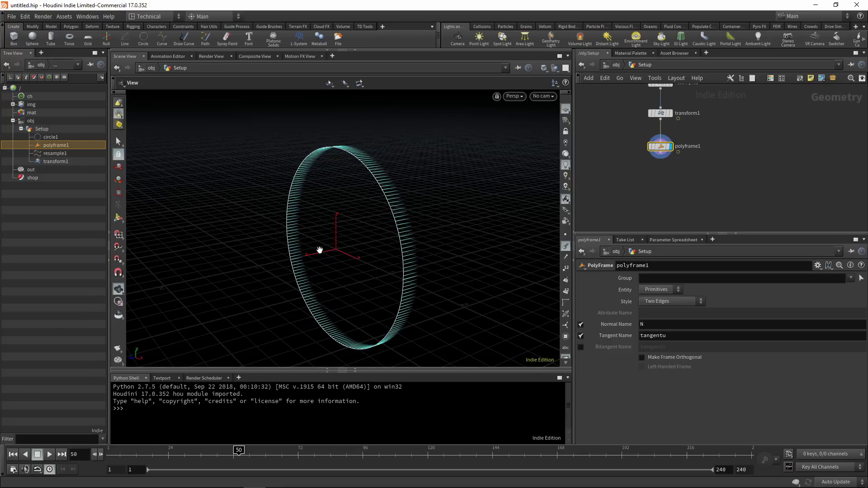
Disable the PolyFrame's normal and tangent outputs, enable the bitangent output and name it N
click(581, 325)
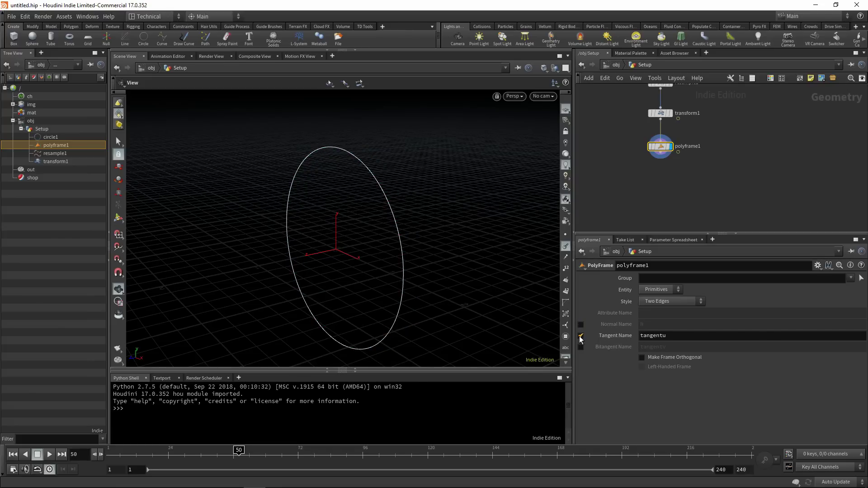
click(581, 336)
click(581, 346)
double_click(649, 348)
text(N)
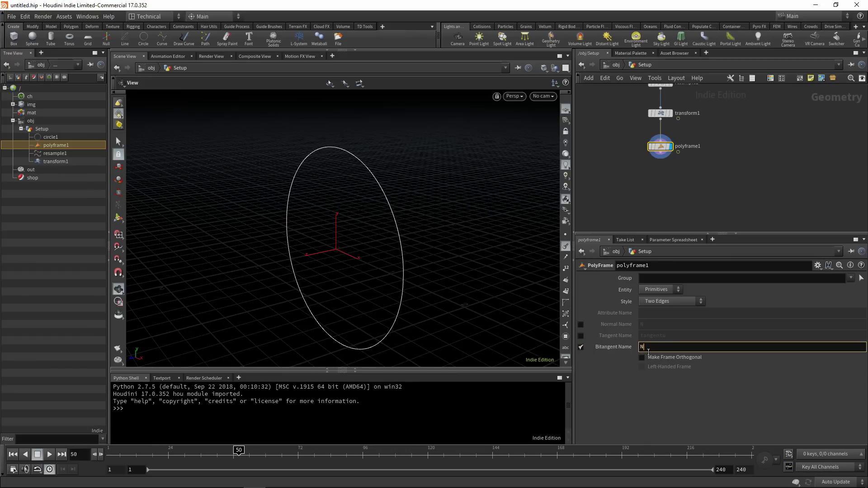
key(Return)
drag(417, 229, 416, 148)
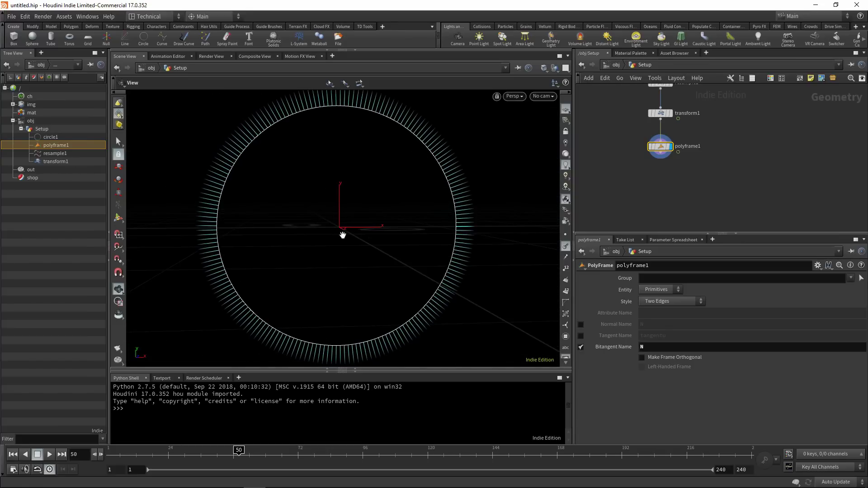
drag(331, 231, 356, 244)
Rename the PolyFrame's bitangent attribute v and show point trails instead of point normals
click(656, 347)
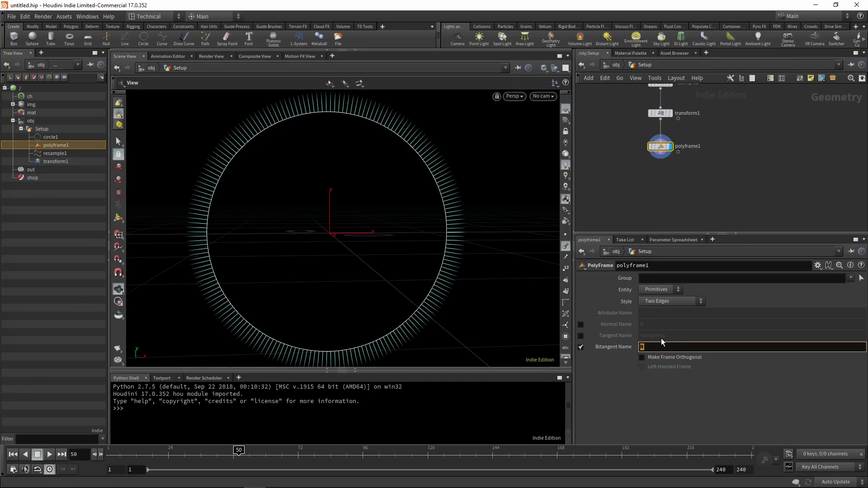
text(v)
key(Return)
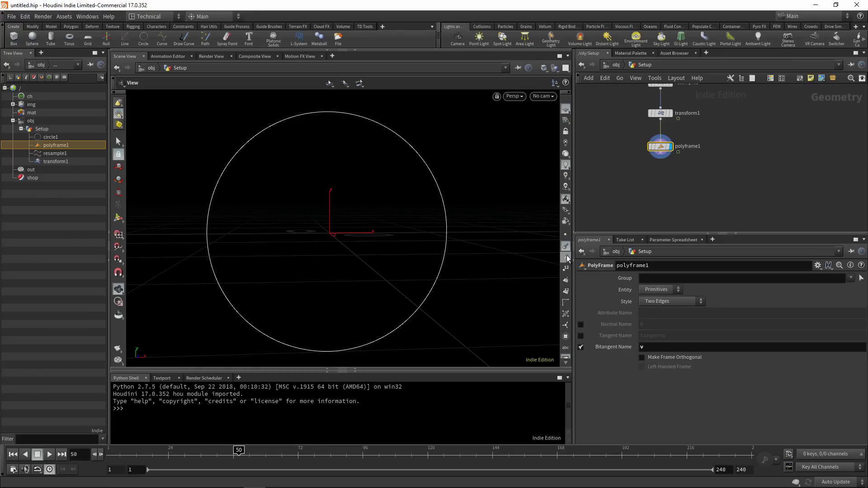
click(566, 259)
click(566, 248)
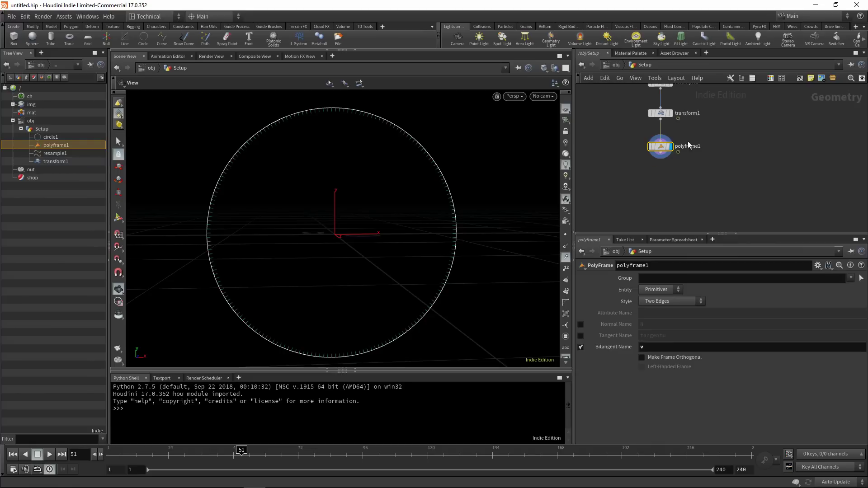
Add an Attribute Noise node below polyframe1, wire polyframe1 into it and make it the displayed node
scroll(710, 170, down, 2)
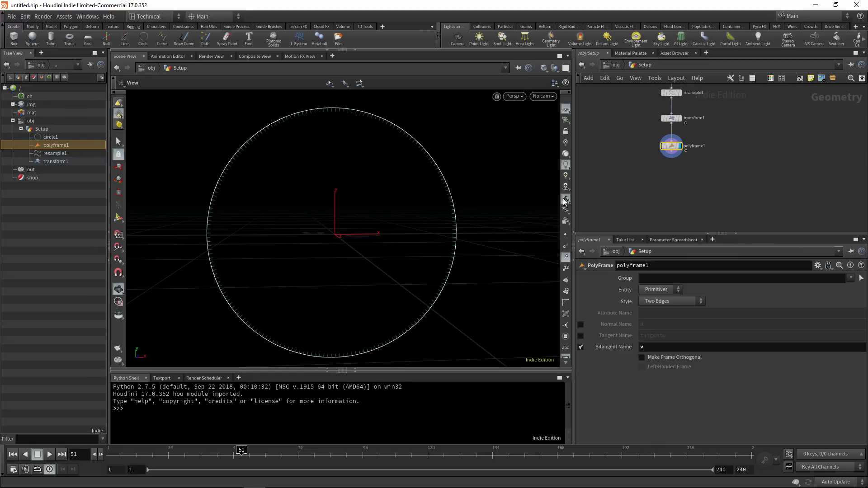
key(Tab)
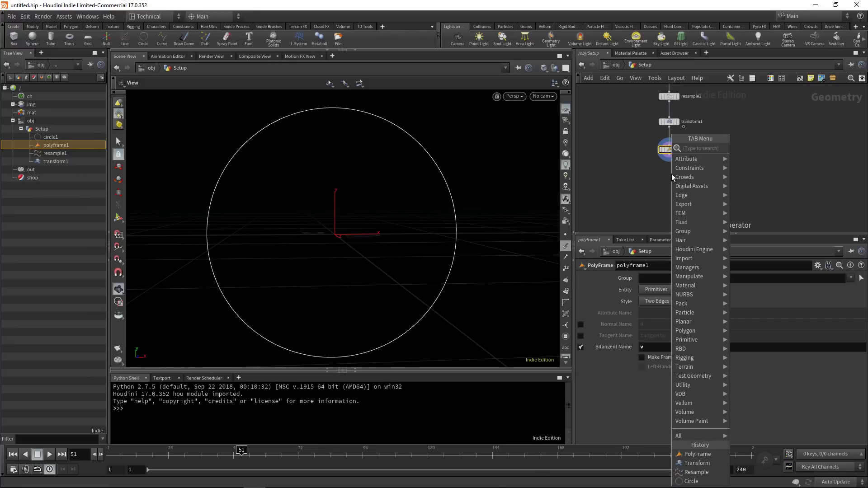
text(attribute noise)
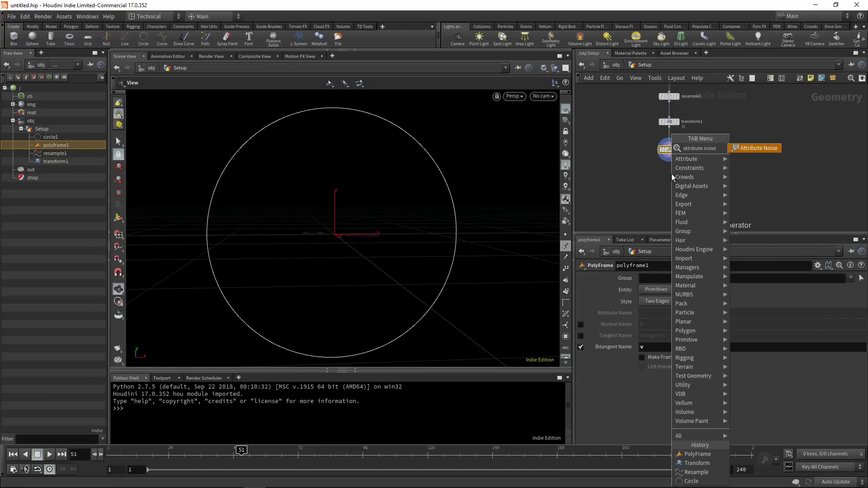
key(Return)
click(671, 174)
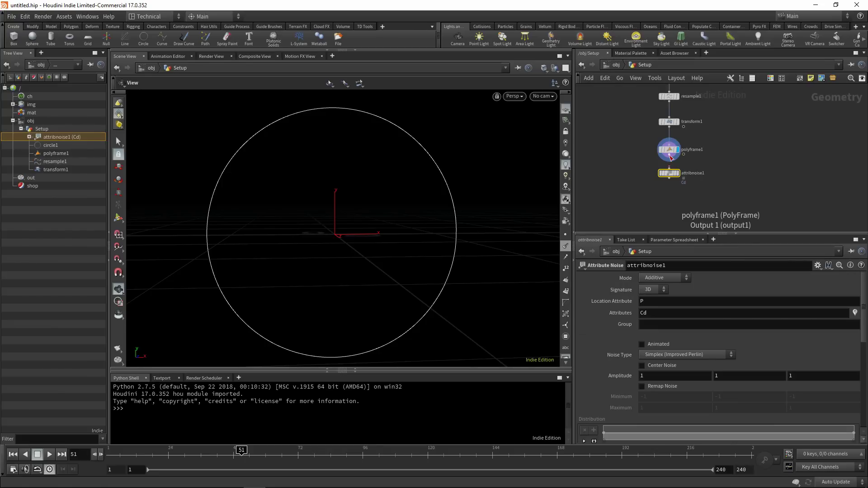
click(670, 158)
click(684, 173)
mouse_move(680, 176)
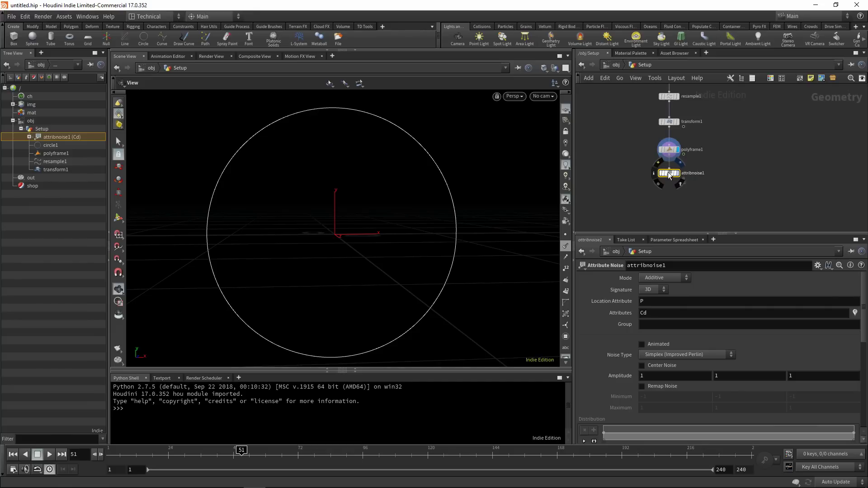
click(678, 173)
Make the Attribute Noise affect the v attribute and set its mode to Multiplicative
double_click(666, 315)
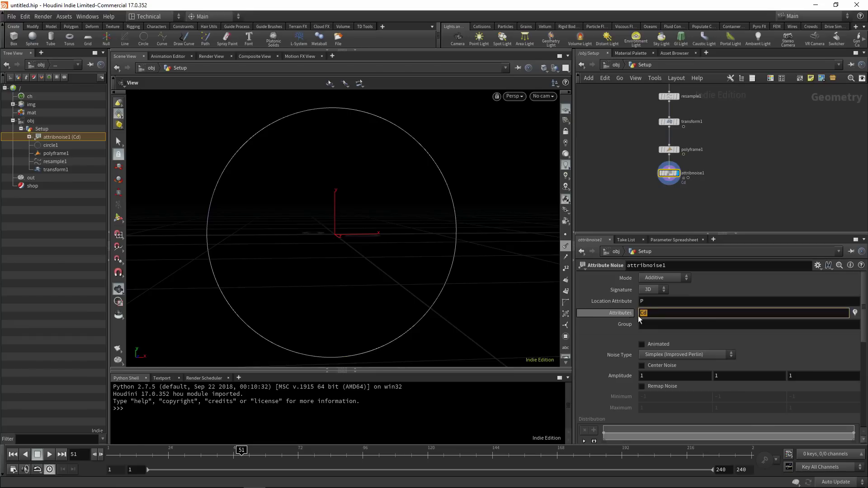
key(BackSpace)
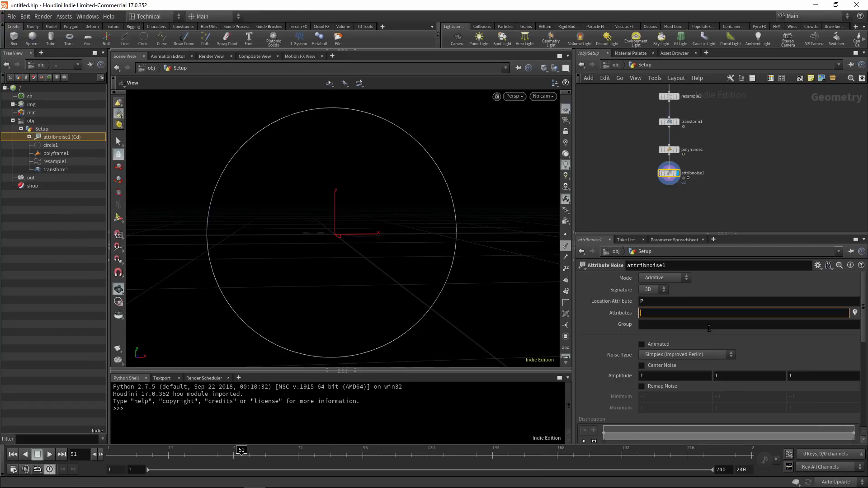
text(v)
key(Return)
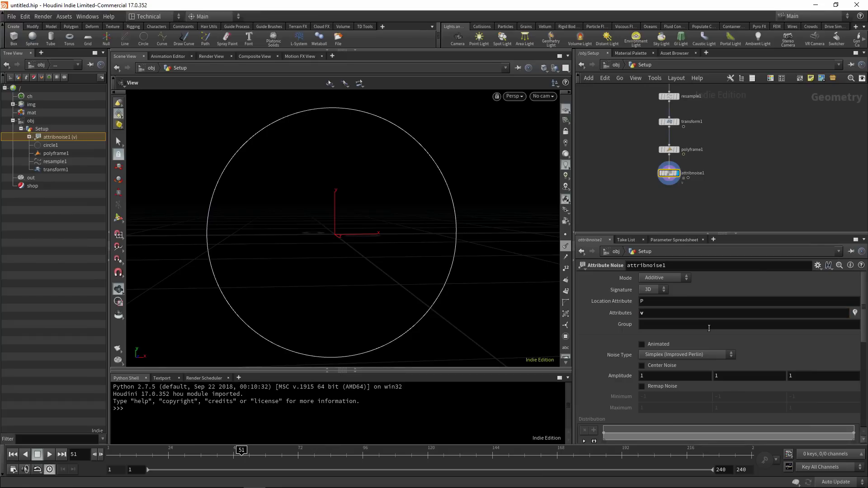
click(666, 278)
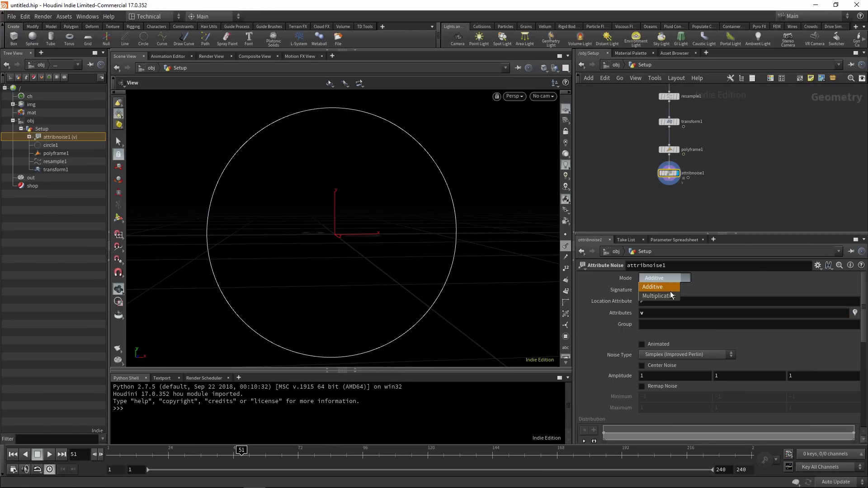
click(669, 296)
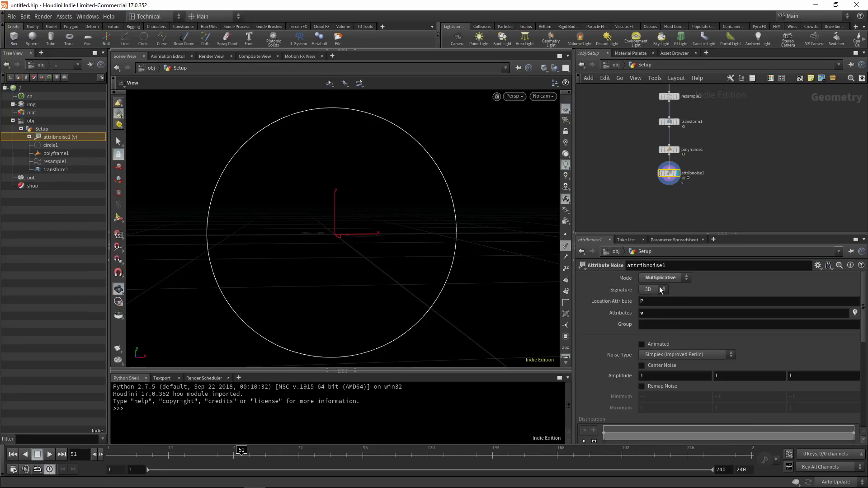
Animate the attribute noise and remap it with a minimum of 0 on all three components
click(641, 344)
scroll(651, 366, down, 1)
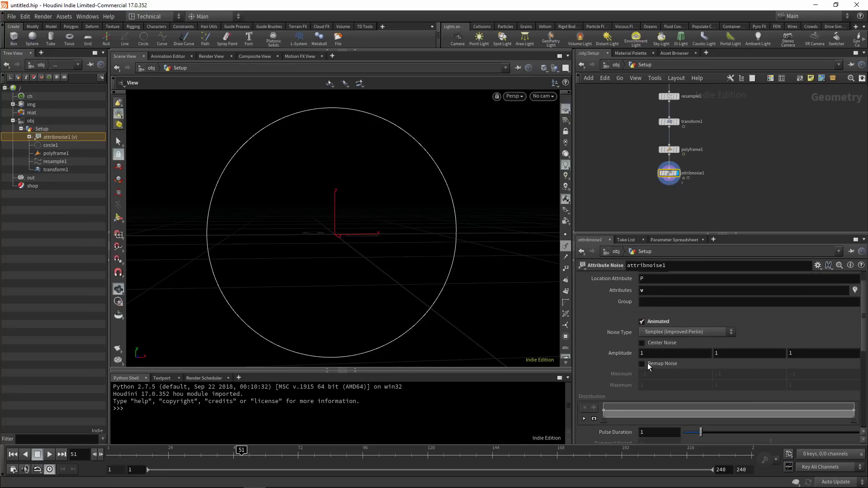
double_click(673, 374)
text(0)
key(Tab)
text(0)
key(Tab)
text(0)
key(Return)
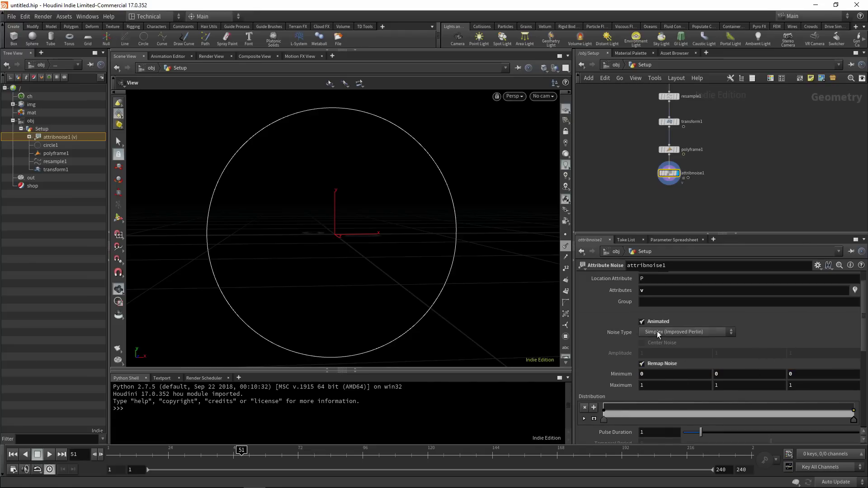
Move the timeline to frame 56 and examine the velocity trails around the circle
scroll(658, 330, up, 2)
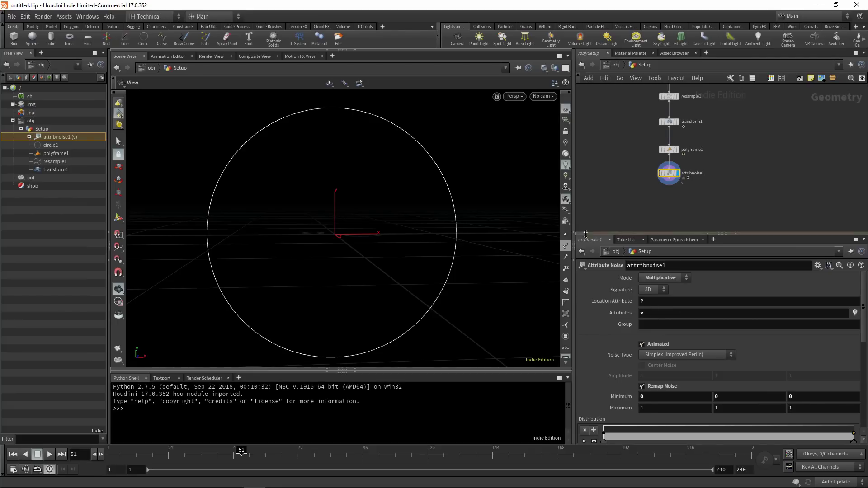
scroll(278, 176, up, 2)
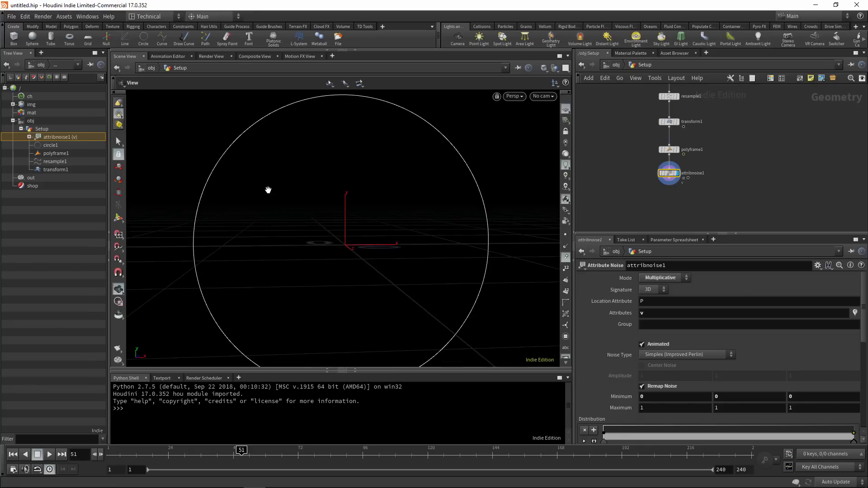
drag(245, 448, 255, 448)
scroll(386, 231, down, 1)
middle_drag(388, 216, 363, 227)
drag(364, 227, 305, 129)
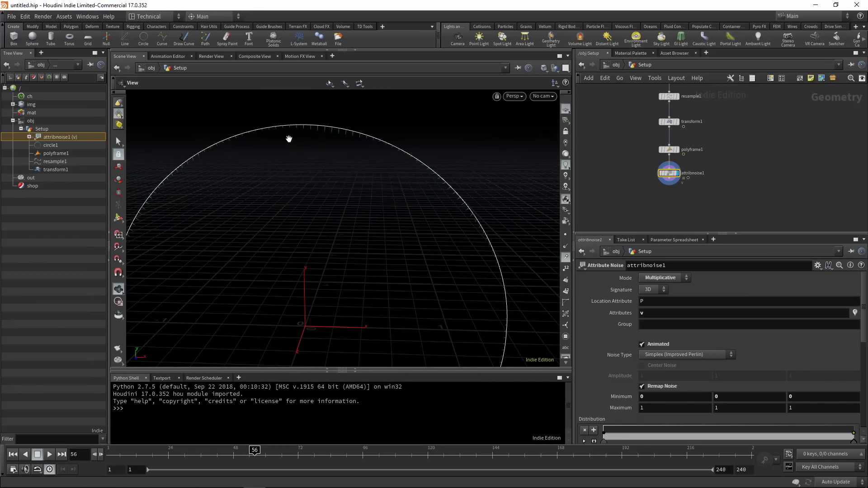
middle_drag(497, 256, 483, 222)
Set the Attribute Noise's element size to 0.2
scroll(483, 226, down, 3)
scroll(680, 396, down, 3)
scroll(656, 374, down, 3)
double_click(646, 387)
text(0.2)
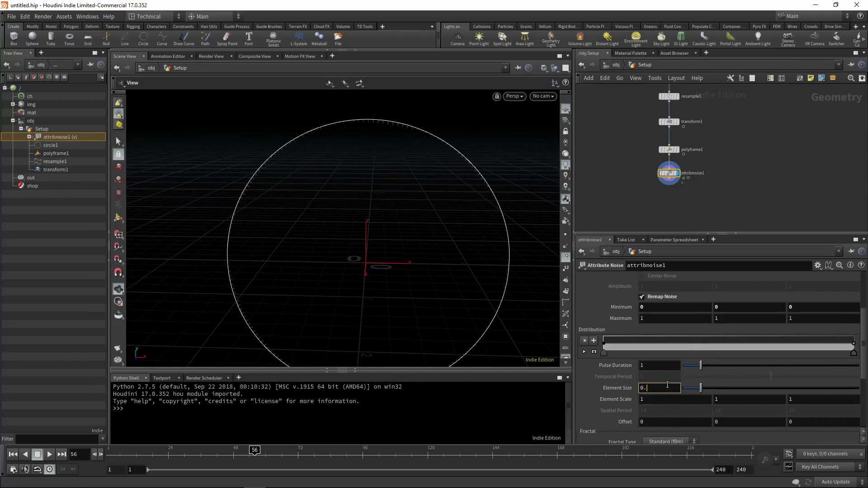
key(Return)
drag(316, 188, 382, 177)
Add an Attribute Wrangle below attribnoise1, wire attribnoise1 into it and make it the displayed node
middle_drag(695, 187, 693, 176)
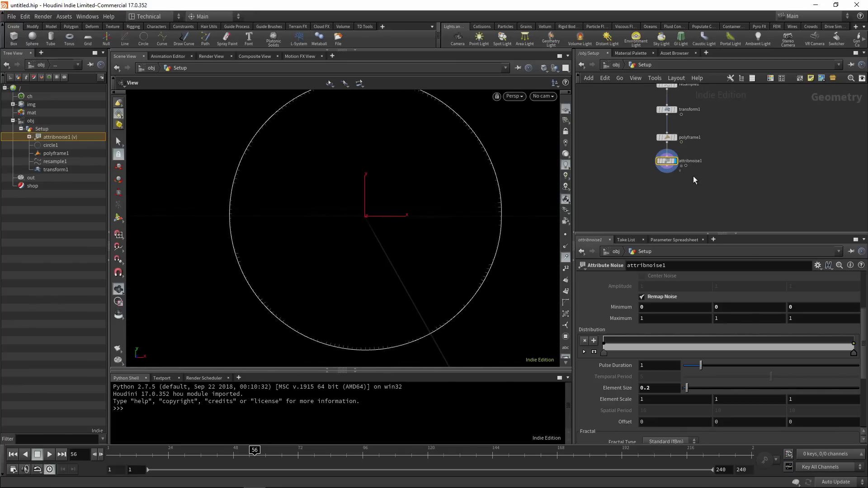
key(Tab)
text(aw)
click(774, 139)
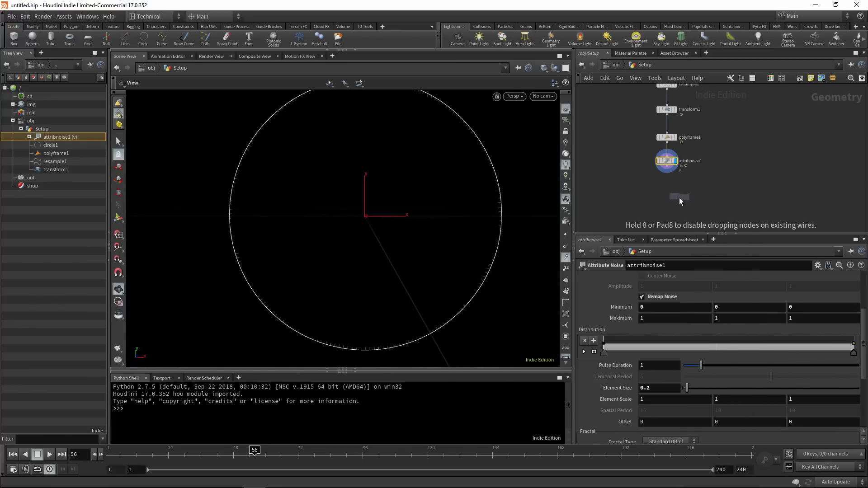
click(668, 186)
click(667, 167)
click(662, 183)
click(626, 362)
text(float rime)
key(BackSpace)
key(BackSpace)
key(BackSpace)
key(BackSpace)
text(timer )
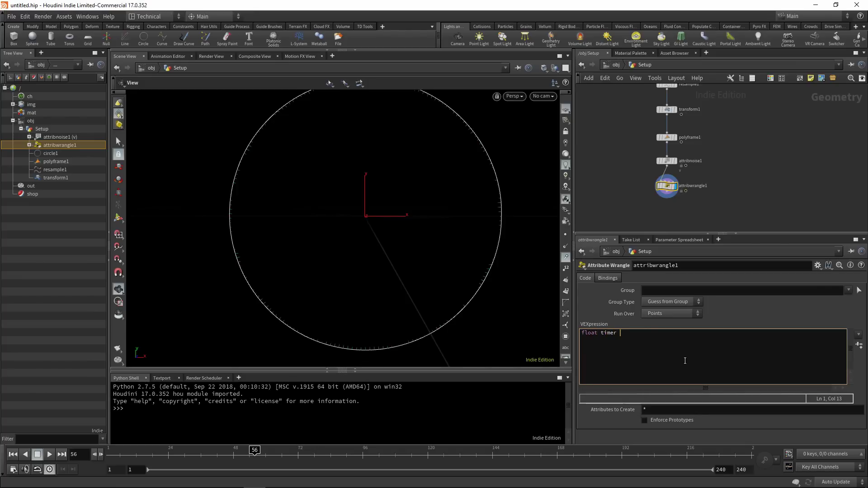
text(= @Frame/)
text(168;)
key(Return)
text(v@v *= rand(@ptnum))
text(ramp())
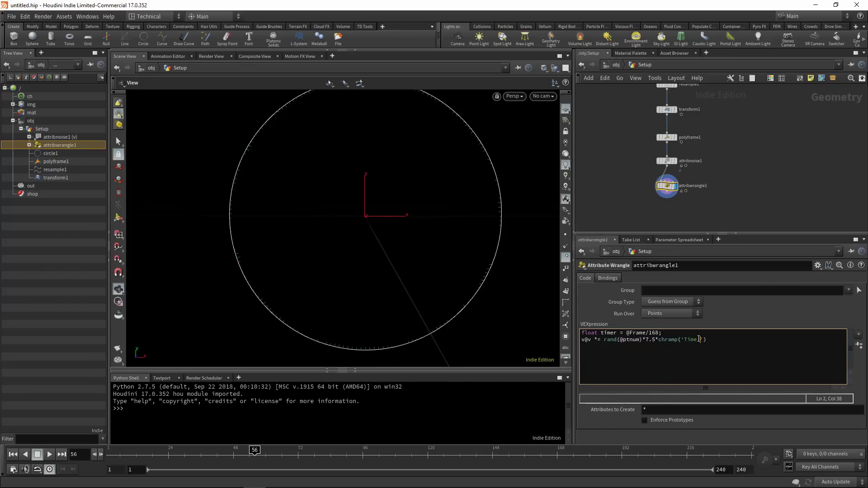
text(,timer))
click(860, 345)
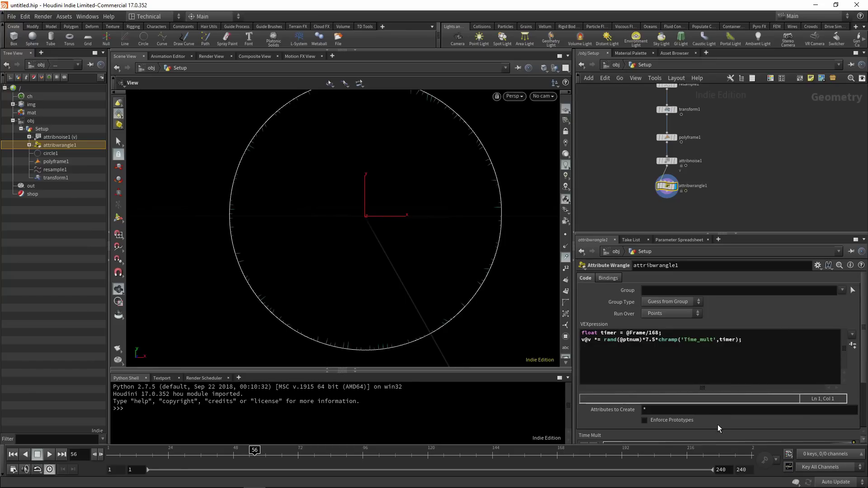
Shape the Time Mult ramp to stay at 1 until about position 0.22, falling to 0 at the end
scroll(717, 424, down, 2)
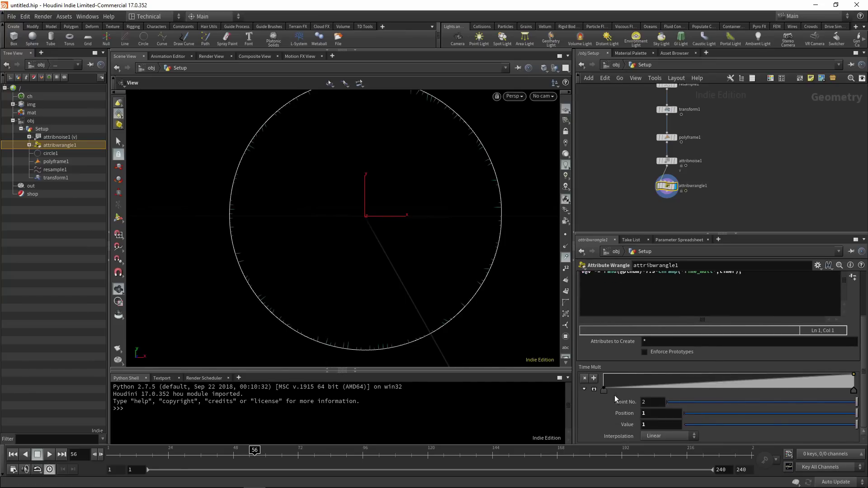
drag(606, 390, 604, 375)
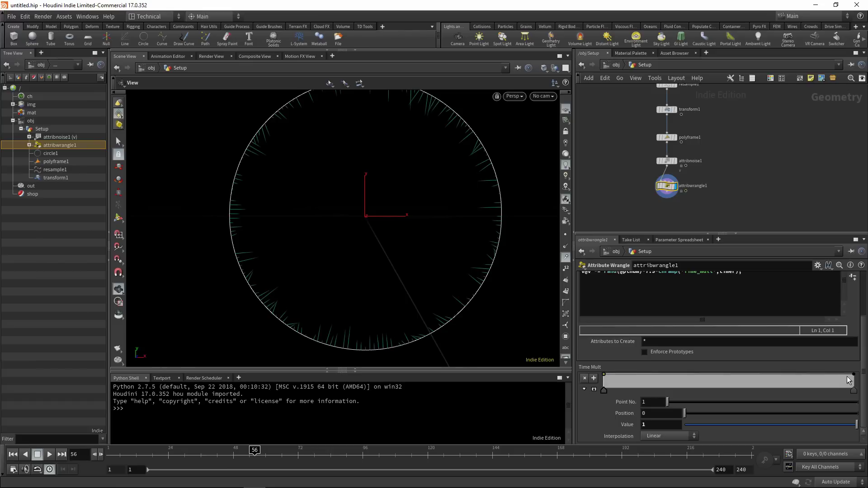
drag(854, 378, 854, 387)
click(594, 379)
drag(735, 385, 658, 370)
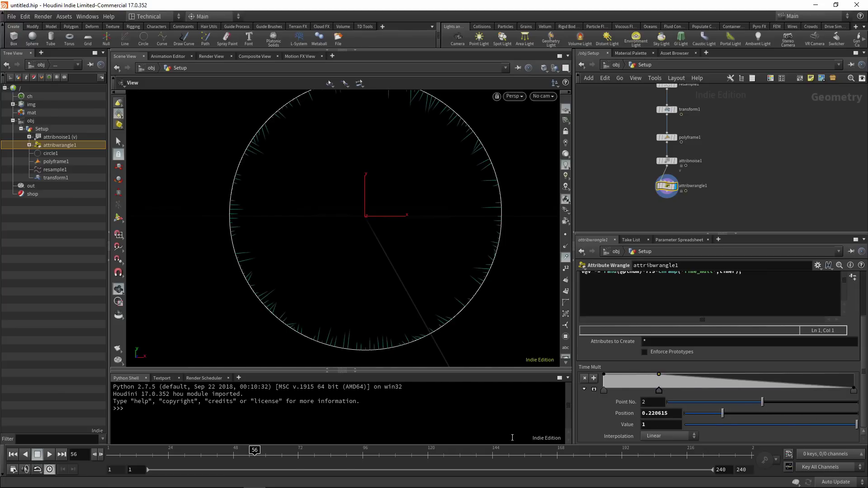
Scrub through the animation and set the timeline's end frame to 168
click(143, 451)
drag(143, 451, 425, 452)
double_click(720, 469)
text(168)
key(Return)
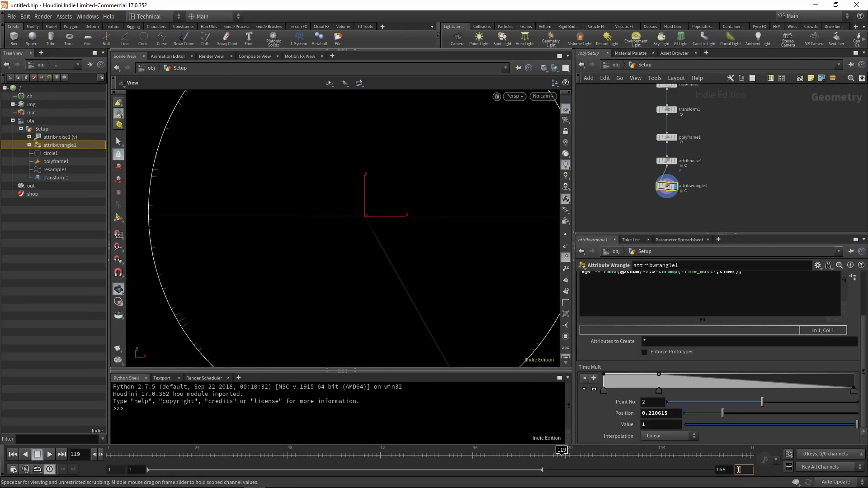
Play the animation to examine how the velocity trails change as the circle grows
click(49, 454)
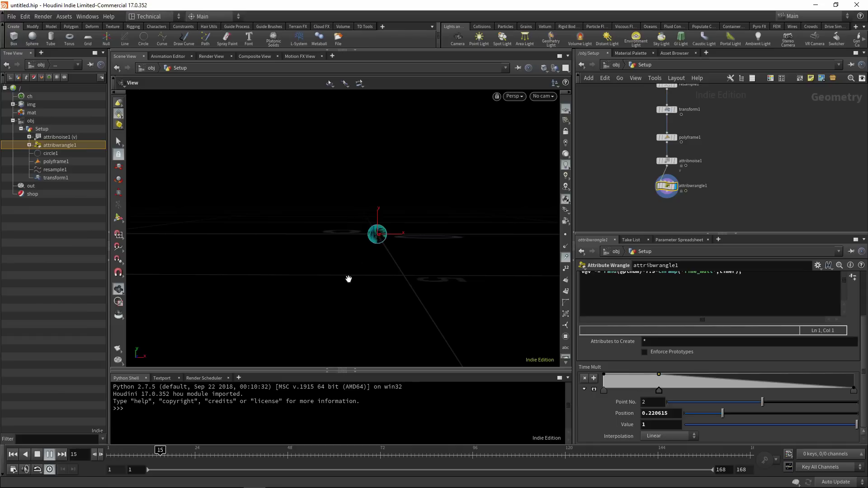
drag(349, 277, 397, 230)
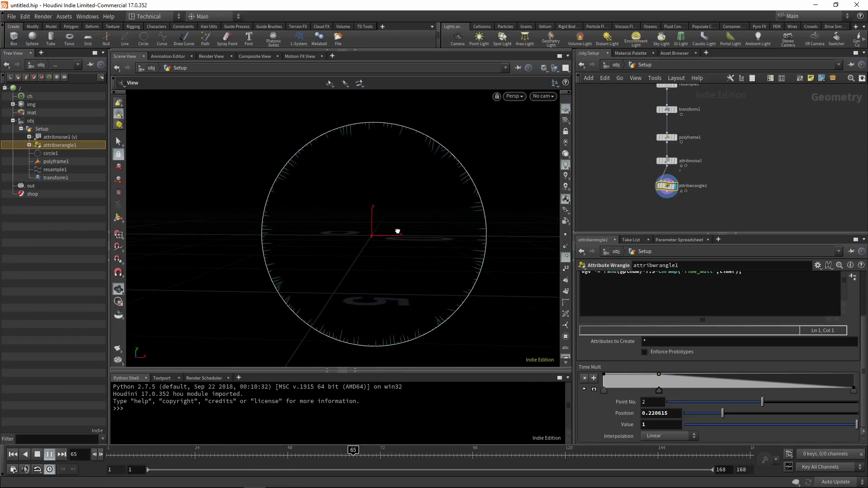
scroll(309, 288, down, 2)
key(Up)
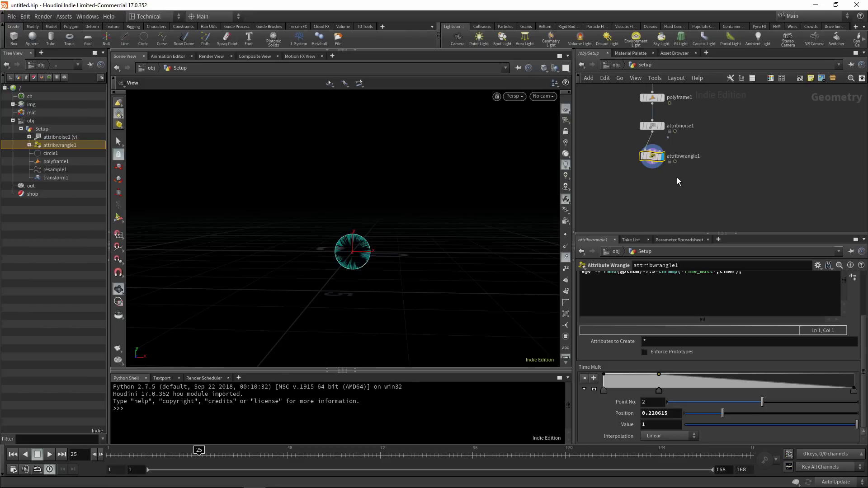
Add a Scatter node below attribwrangle1, fed by the wrangle, and make it the displayed node
key(Tab)
text(scv)
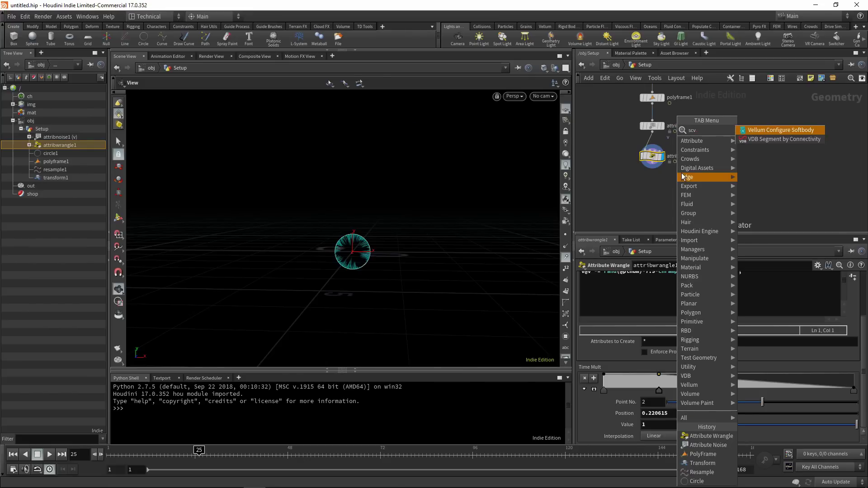
key(BackSpace)
text(a)
click(757, 130)
click(658, 183)
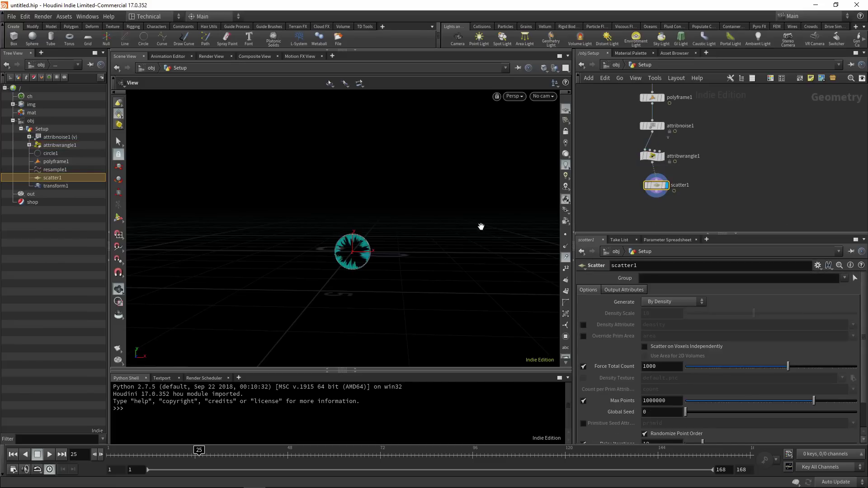
Add a Point Jitter node below scatter1, wire scatter1 into it and make it the displayed node
scroll(330, 248, up, 3)
key(Tab)
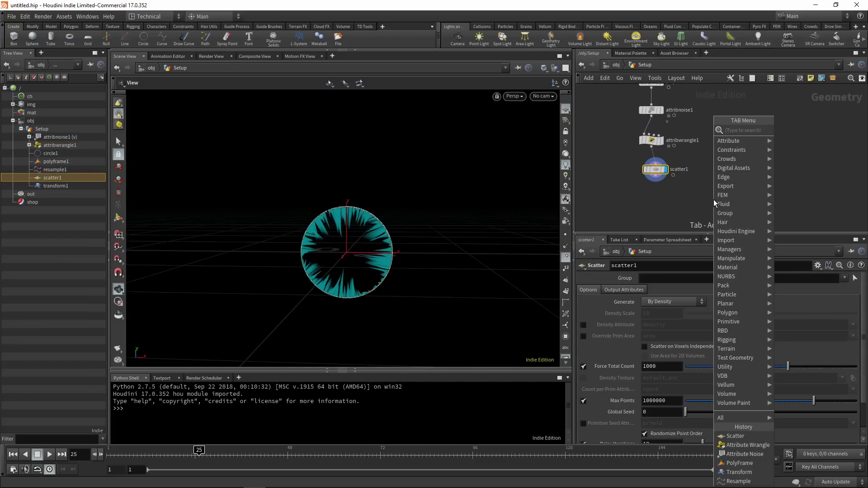
text(point jitt)
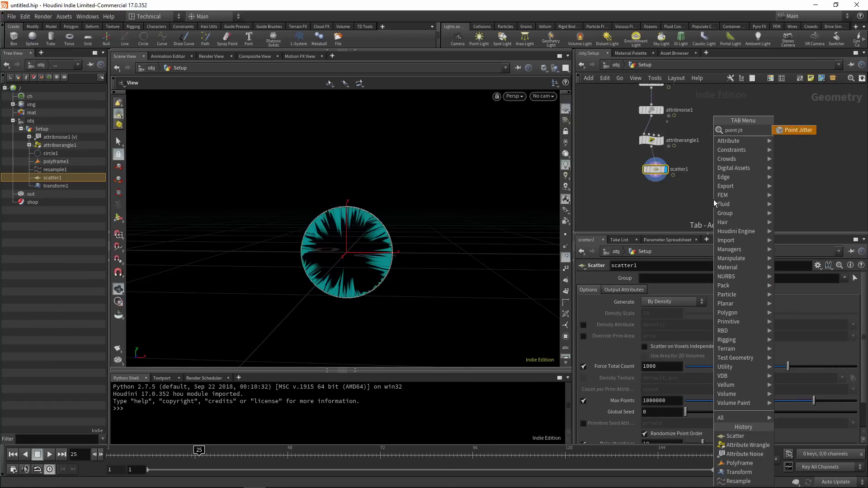
click(805, 131)
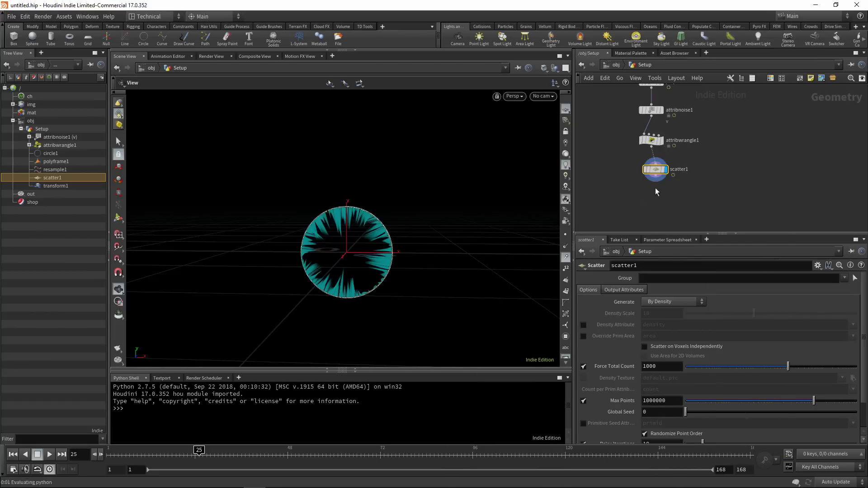
click(656, 194)
drag(656, 186, 655, 192)
click(666, 199)
Set the Point Jitter's scale to 0.1 and inspect the jittered points
click(650, 299)
key(BackSpace)
text(0.1)
key(Return)
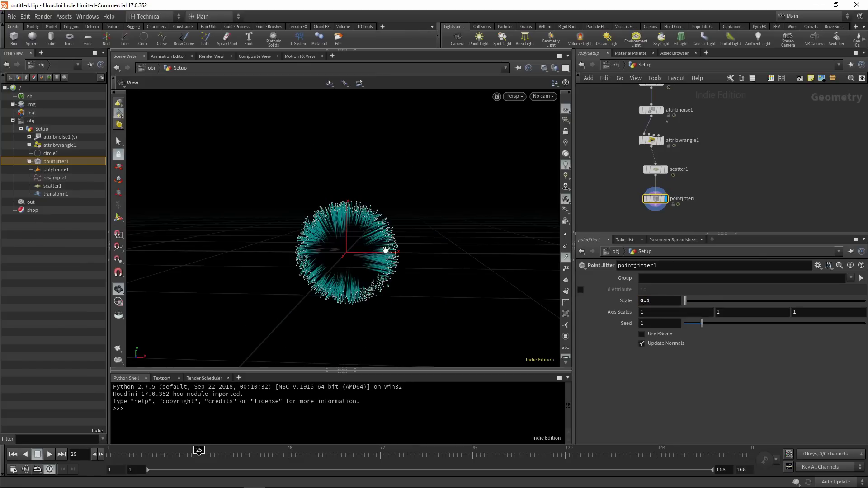
middle_drag(361, 259, 377, 236)
scroll(377, 237, down, 2)
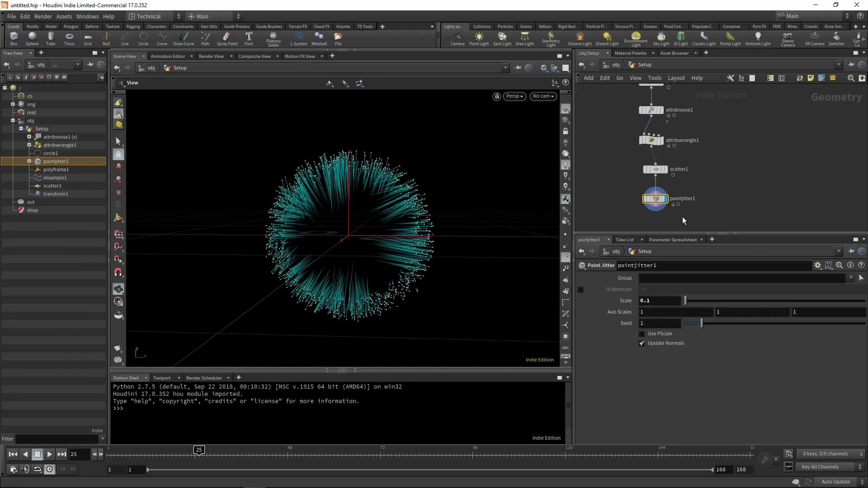
Add a second Attribute Noise node below pointjitter1, wire pointjitter1 into it and make it the displayed node
middle_drag(682, 223, 680, 200)
key(Tab)
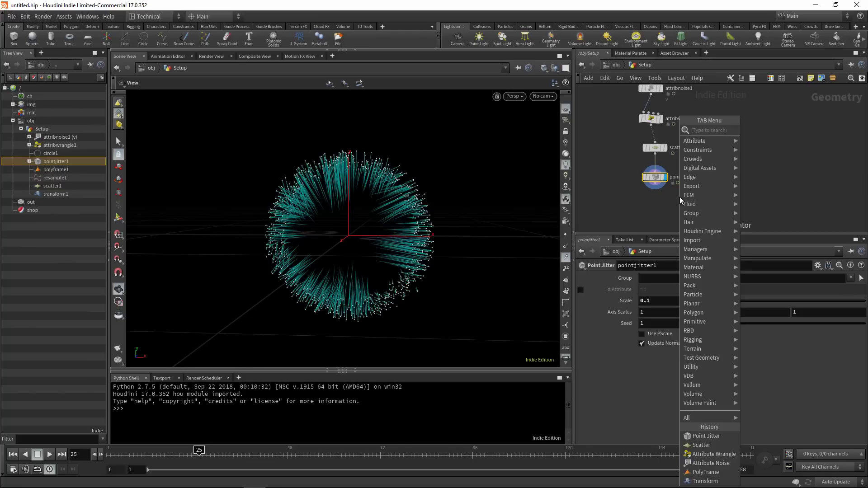
text(attribute)
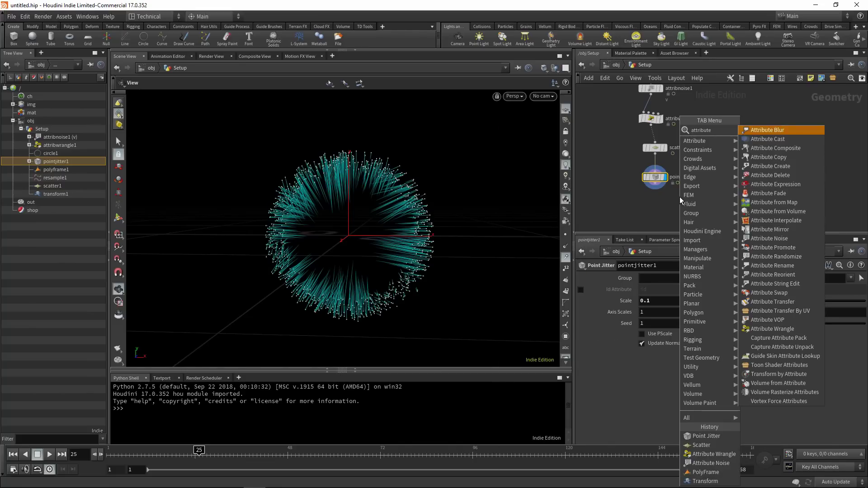
text( noise)
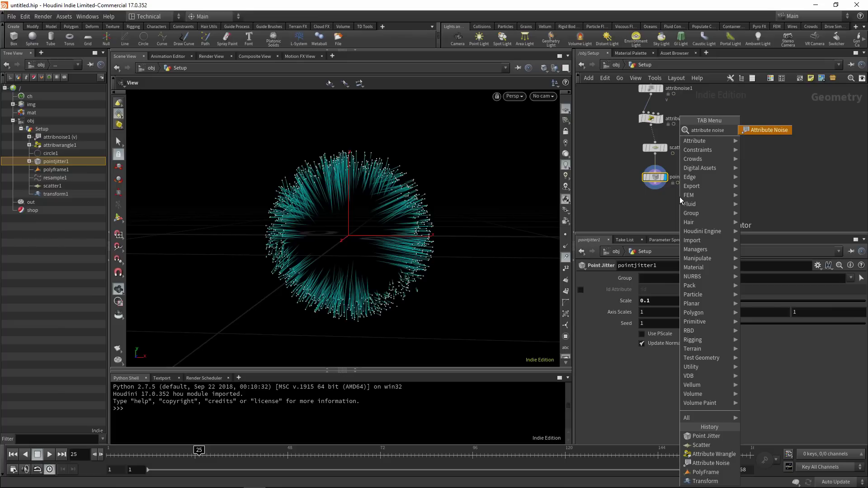
click(764, 131)
click(653, 208)
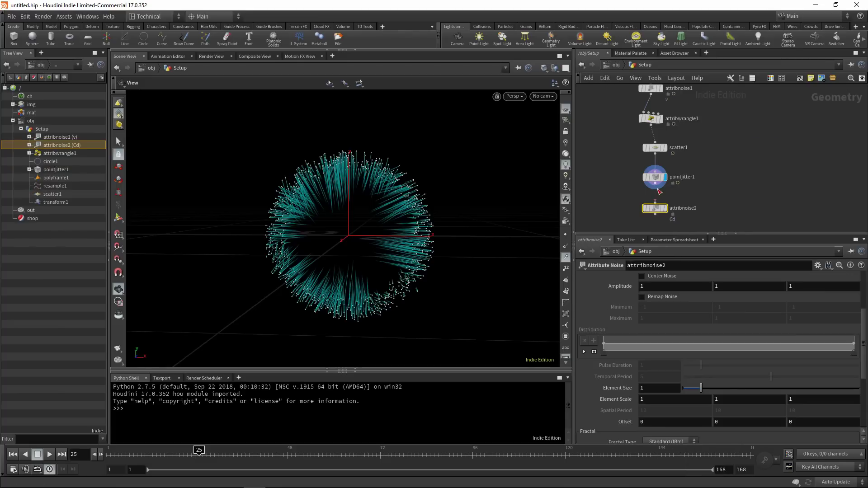
click(655, 207)
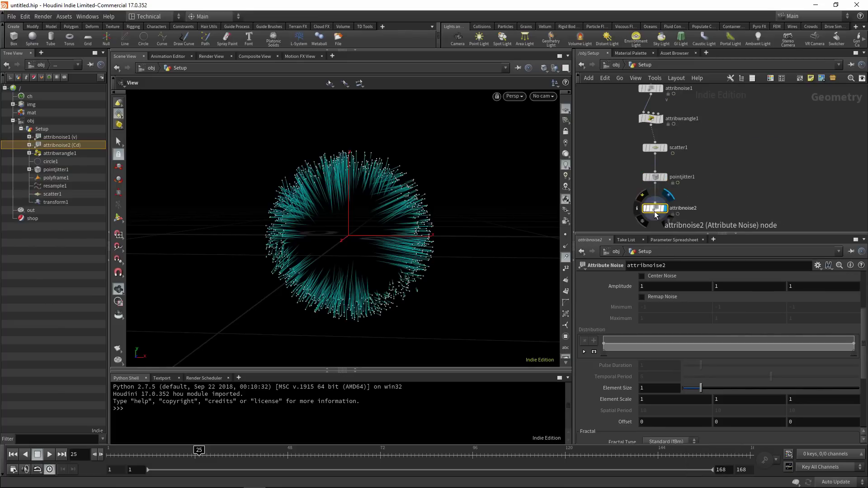
Give the second Attribute Noise a 1D signature in Additive mode and make it write the attribute remover
scroll(663, 324, up, 3)
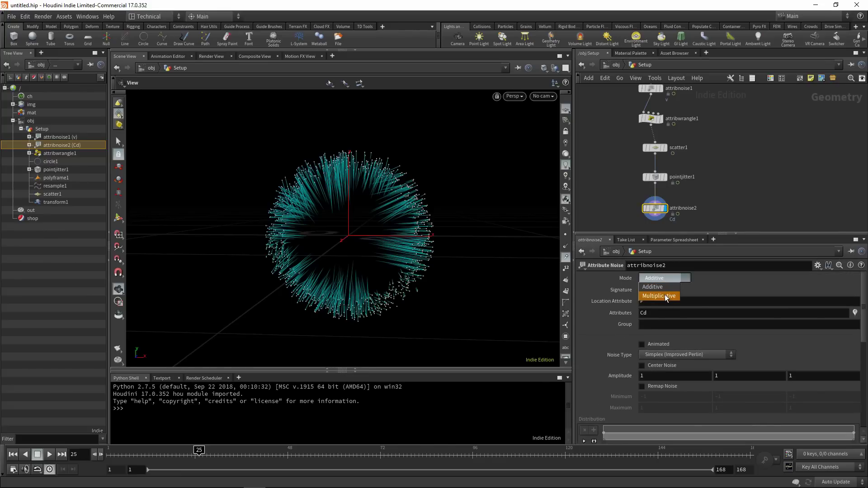
click(709, 289)
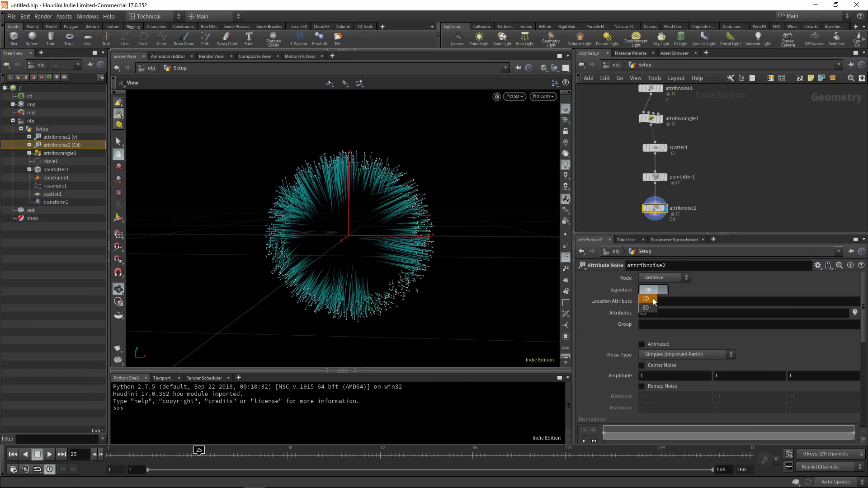
click(685, 312)
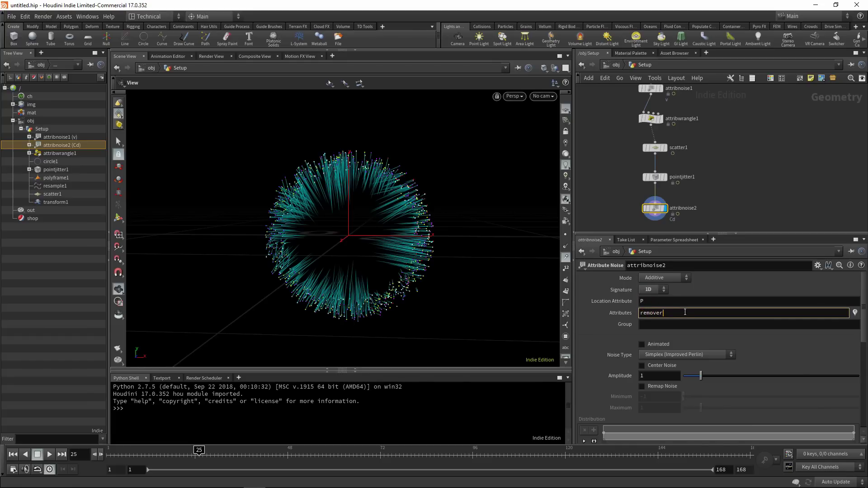
key(Return)
Animate the remover noise and enable its noise remapping
click(641, 344)
scroll(660, 351, down, 2)
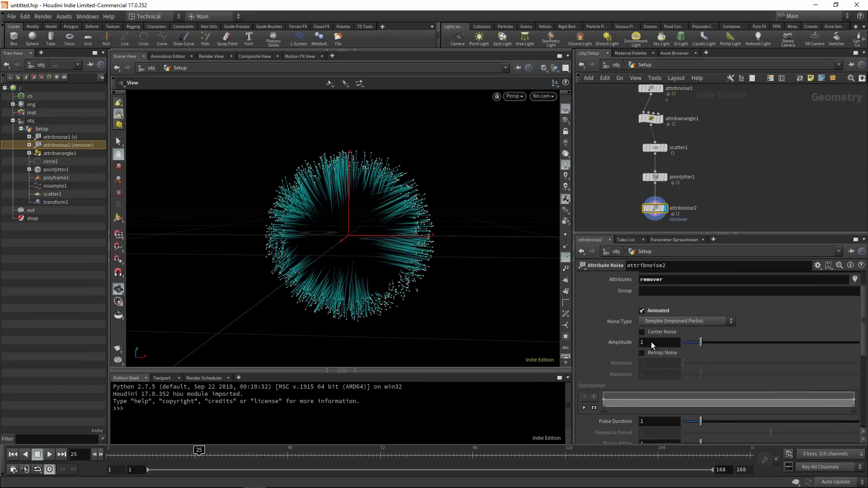
scroll(651, 342, down, 1)
click(642, 331)
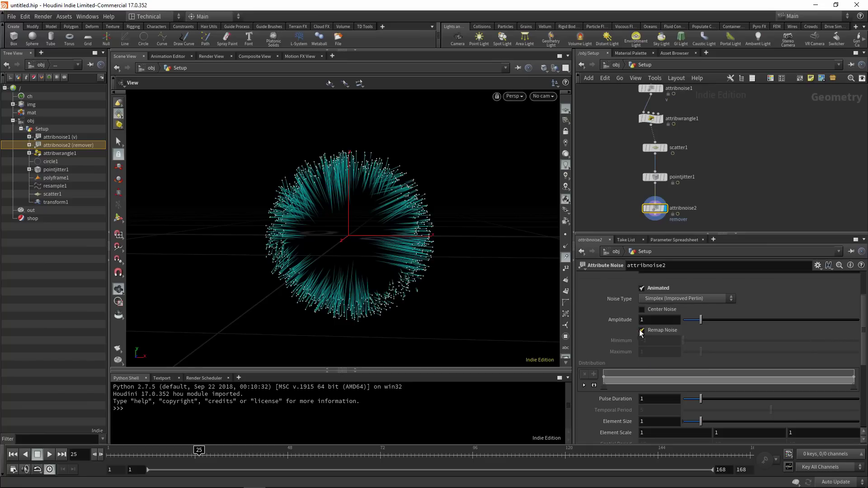
Set the remover noise's pulse duration to 0.3 and its element size to 0.3
scroll(646, 371, down, 2)
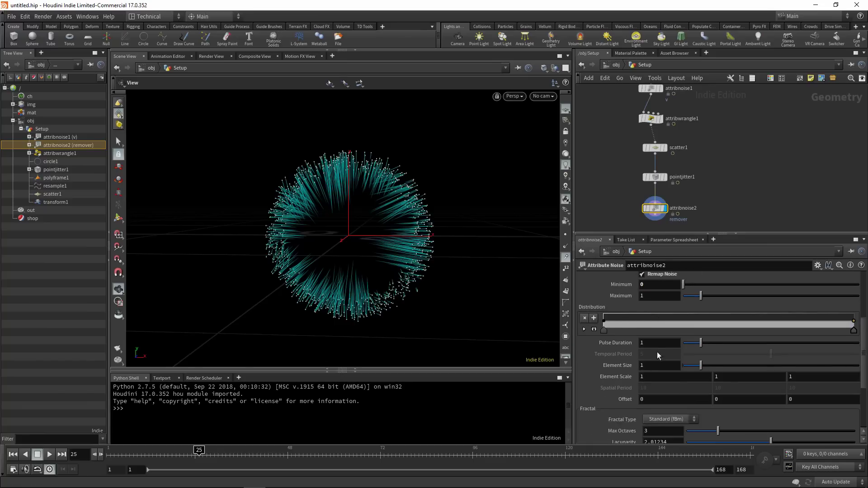
click(658, 343)
text(0.3)
key(Return)
click(664, 366)
text(0.3)
key(Return)
Add a Delete node below attribnoise2, wired to it, and make it the displayed node
key(Tab)
click(748, 134)
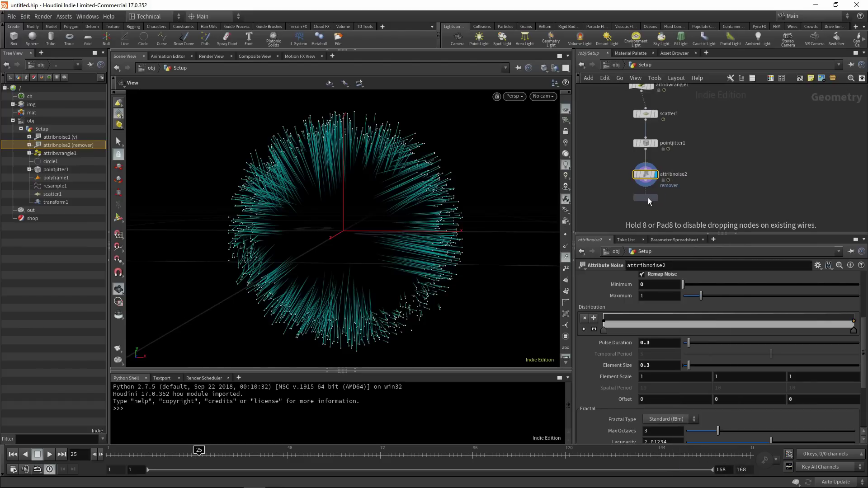
click(653, 193)
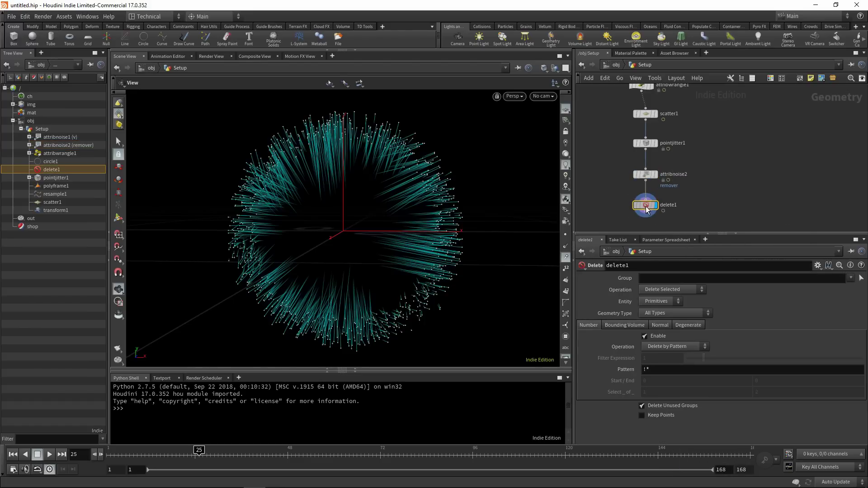
click(666, 304)
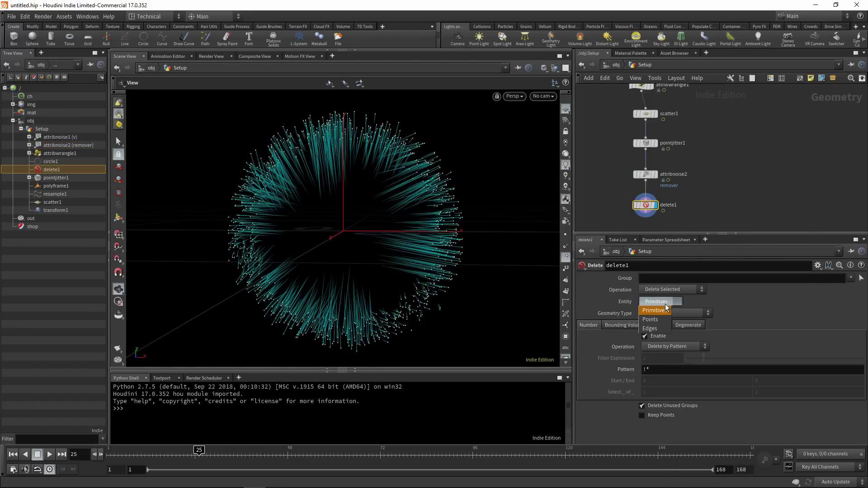
click(660, 319)
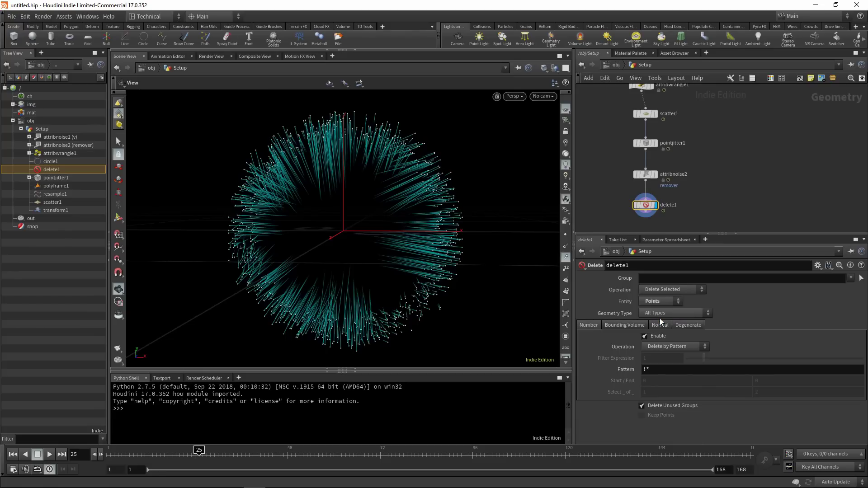
click(673, 347)
click(666, 376)
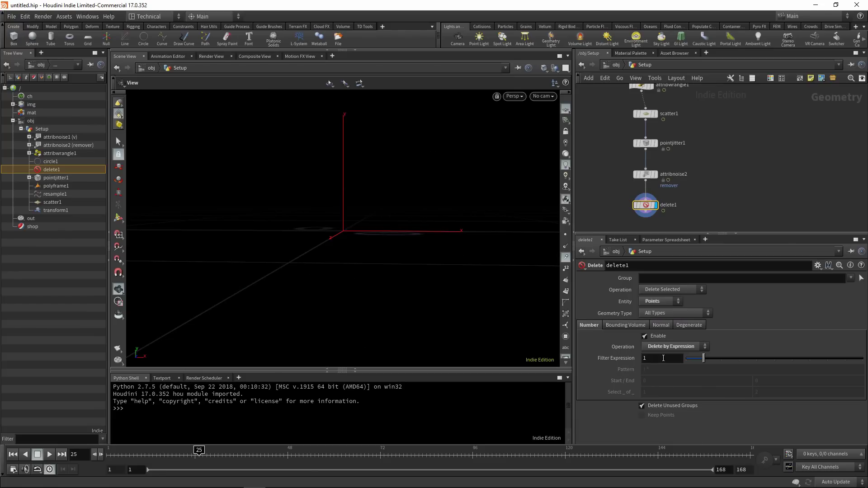
click(660, 362)
text(@remover<)
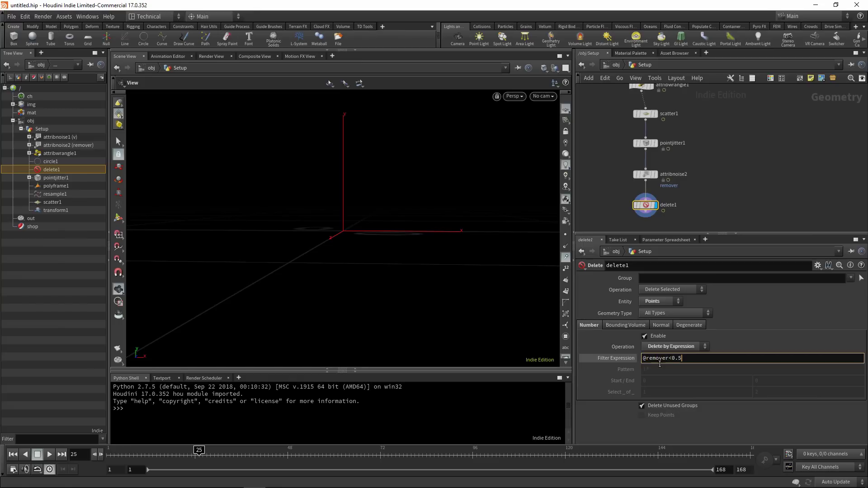
text(0.5)
key(Return)
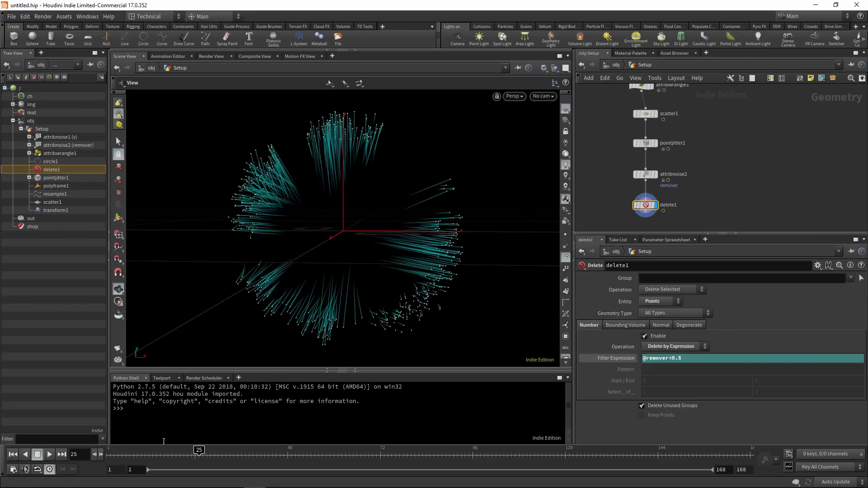
Hide the velocity trails and play the animation from frame 1 to inspect how the remaining points change over time
key(ctrl+Up)
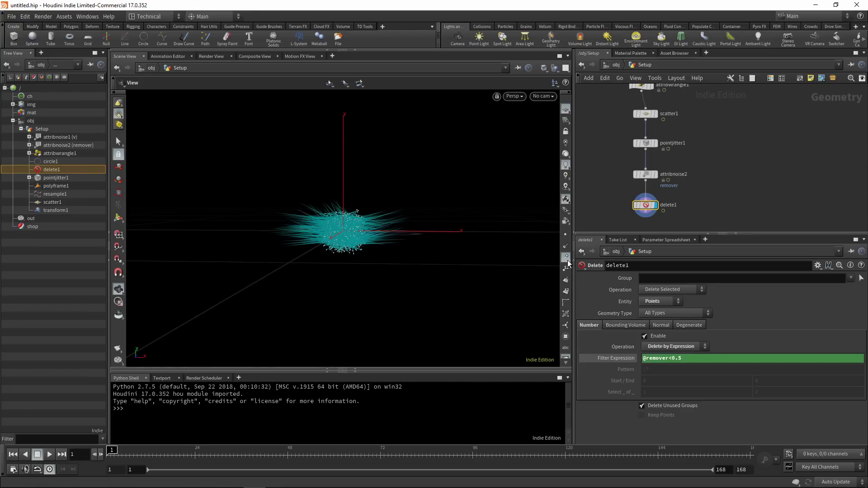
click(51, 455)
scroll(405, 213, down, 5)
middle_drag(405, 213, 360, 213)
scroll(360, 213, down, 5)
drag(365, 205, 357, 218)
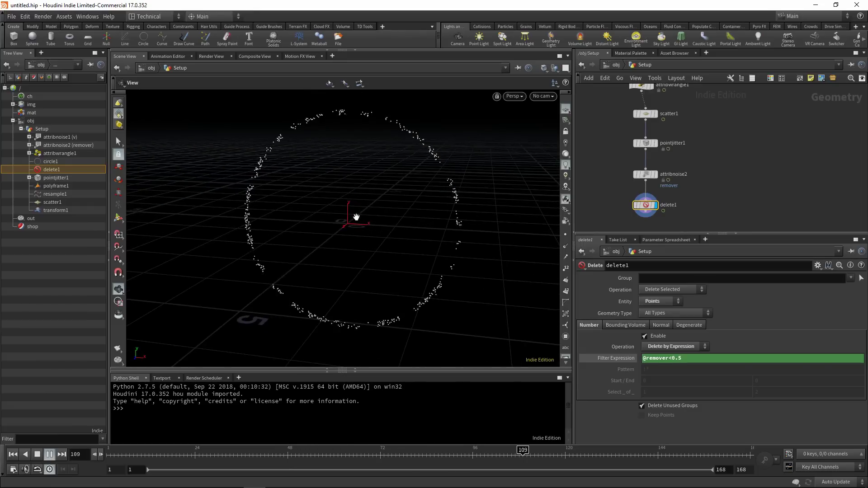
click(37, 454)
click(48, 454)
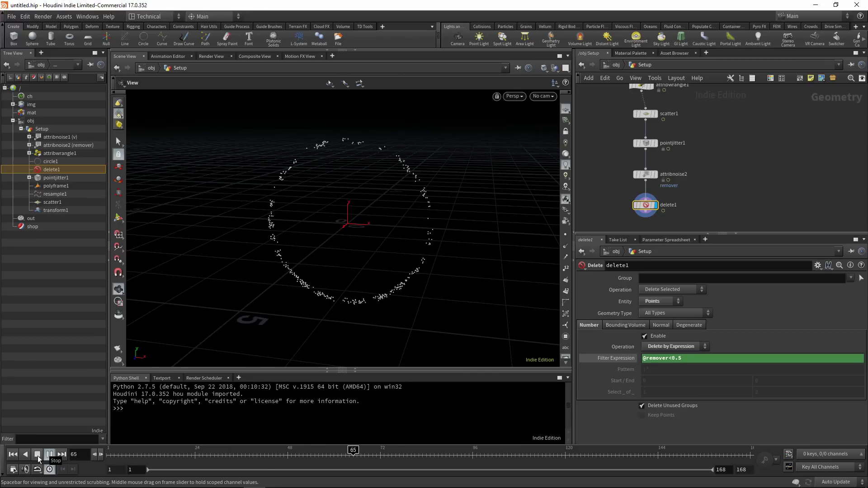
click(37, 455)
Add a POP Network below delete1 and wire delete1 into its first input
key(Tab)
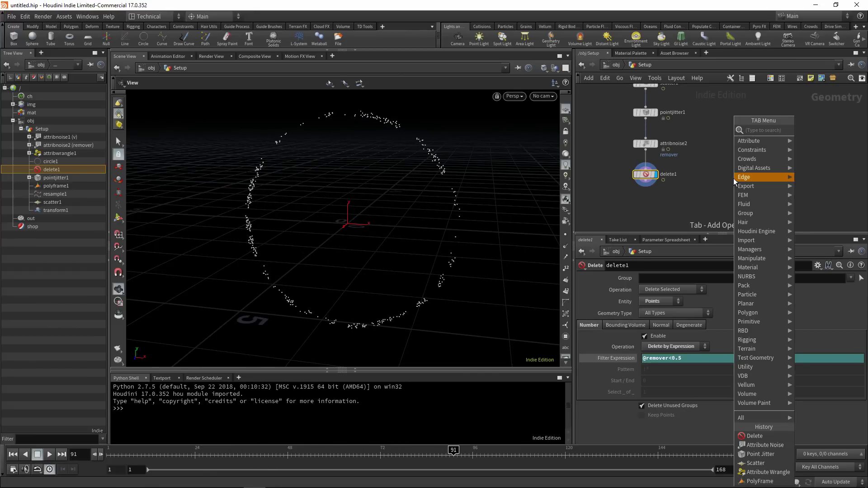
text(pop net)
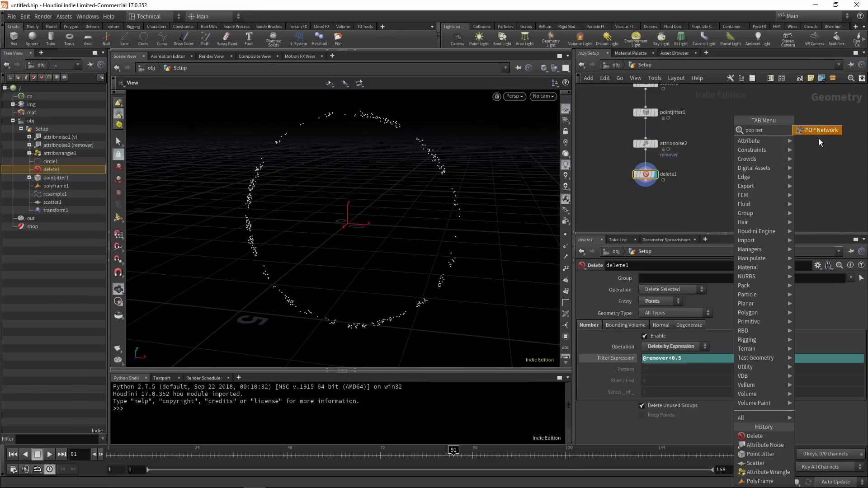
click(819, 135)
click(652, 207)
click(662, 211)
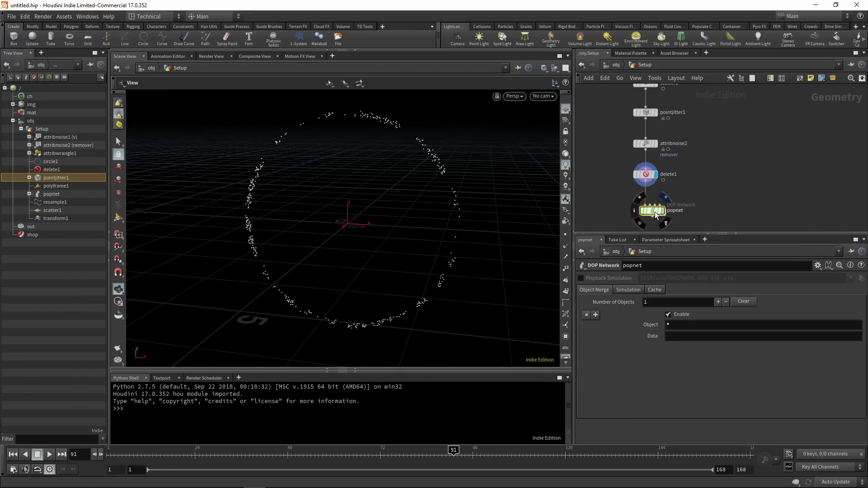
Return to frame 1, go inside the POP network and set the emission type of source_first_input to Points
click(13, 455)
double_click(651, 210)
middle_drag(745, 142, 709, 171)
scroll(709, 171, up, 1)
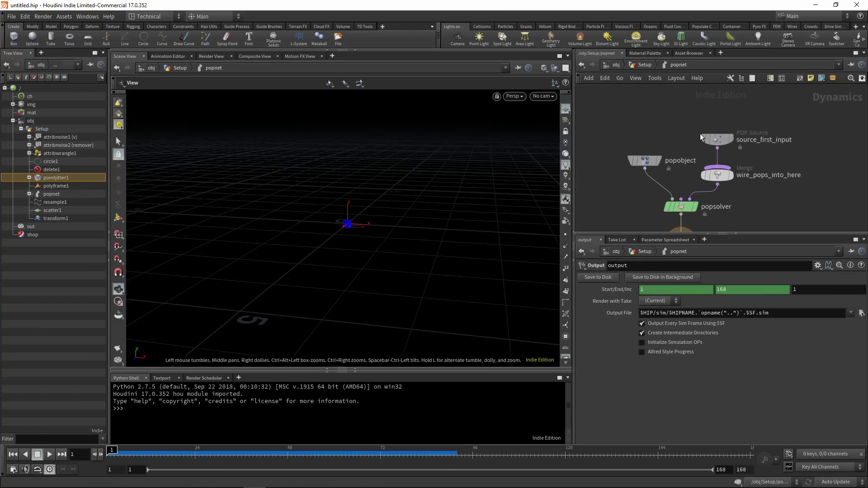
click(712, 139)
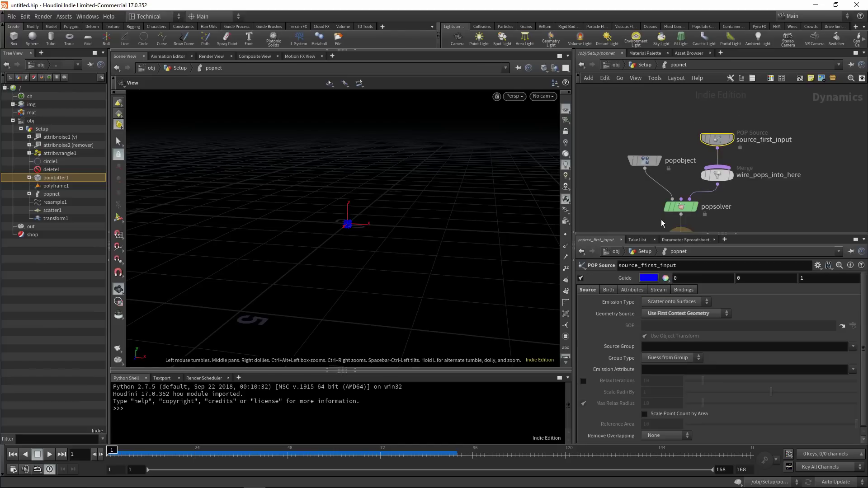
click(683, 305)
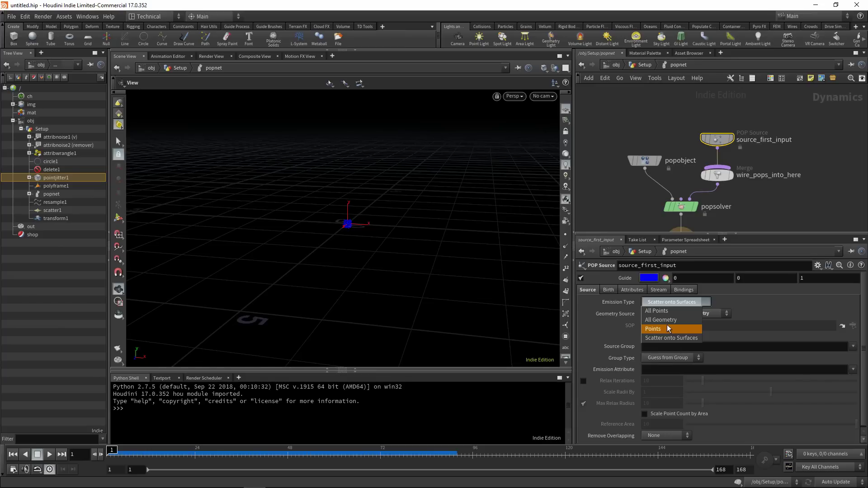
click(669, 329)
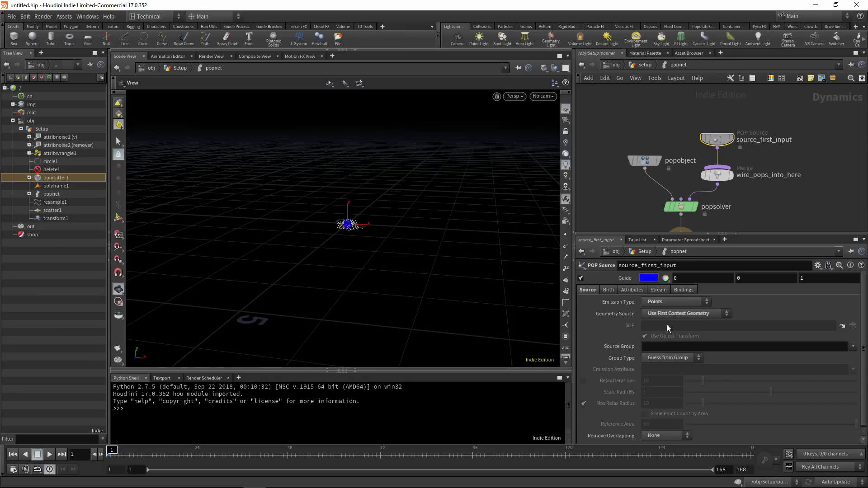
Set the POP Source's constant birth rate to 100, life expectancy to 0.2 and life variance to 0.1
click(608, 289)
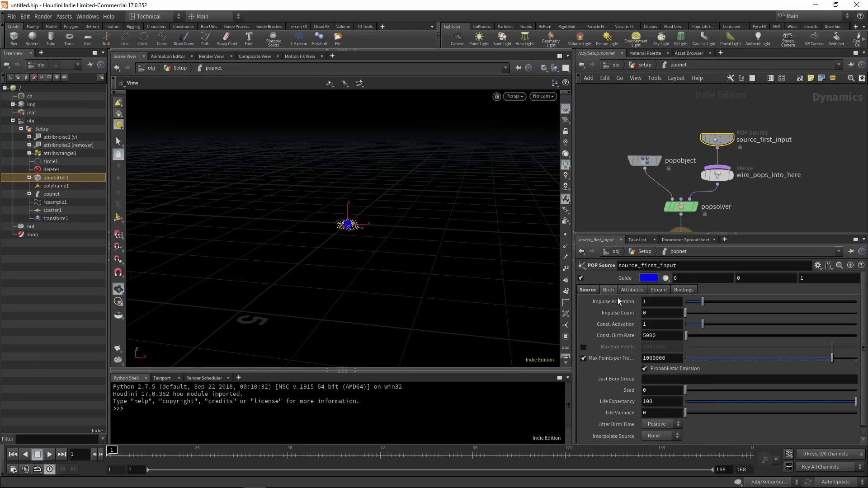
click(661, 336)
key(Return)
click(653, 401)
text(0.2)
key(Return)
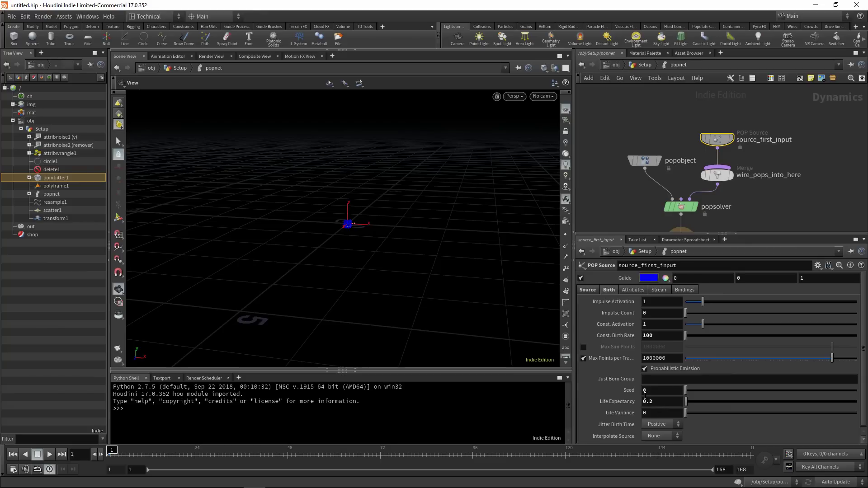
click(658, 411)
text(0.1)
key(Return)
Make room below source_first_input and insert a POP Wind node between it and wire_pops_into_here
drag(717, 140, 718, 90)
middle_drag(765, 129, 761, 164)
key(Tab)
text(pop wind)
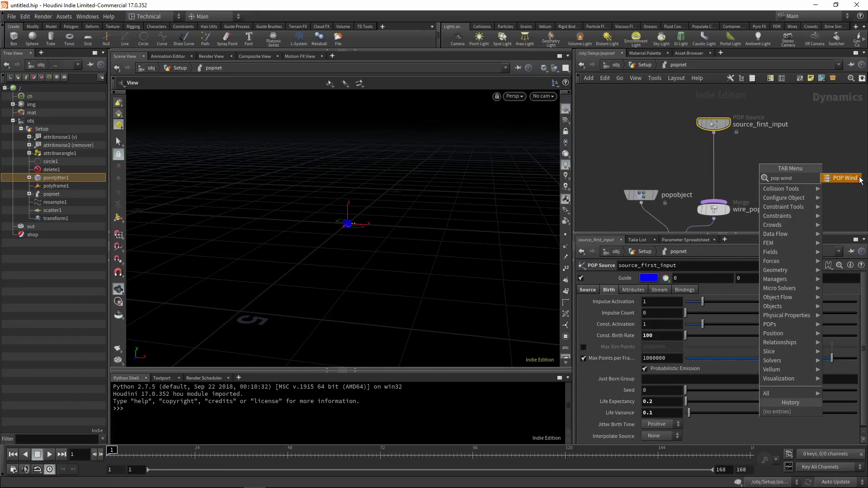
key(Return)
click(720, 170)
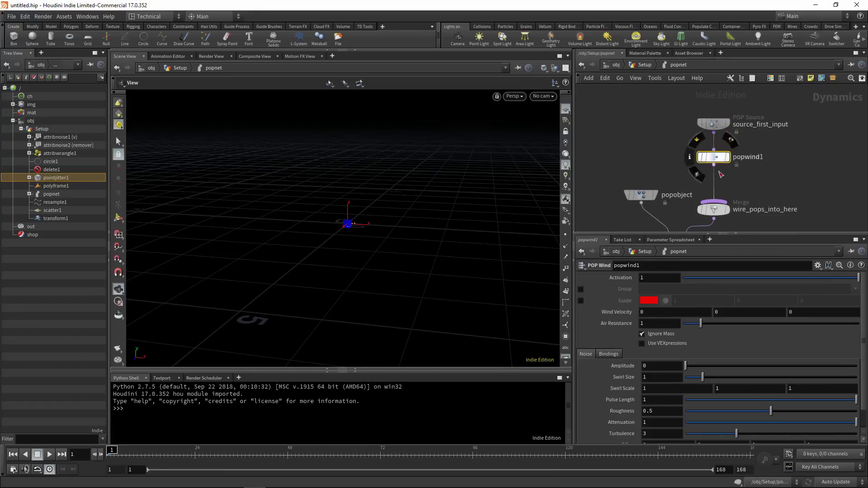
Set the POP Wind's air resistance to 0.5 and its noise amplitude to 1
text(0.5)
key(Tab)
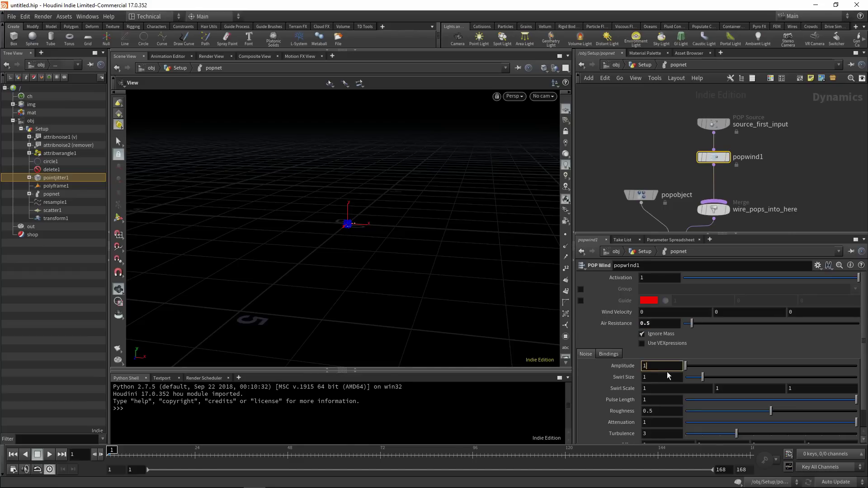
key(Return)
Play the particle simulation, inspect the emitted particles from another angle and return to frame 1
scroll(775, 157, down, 2)
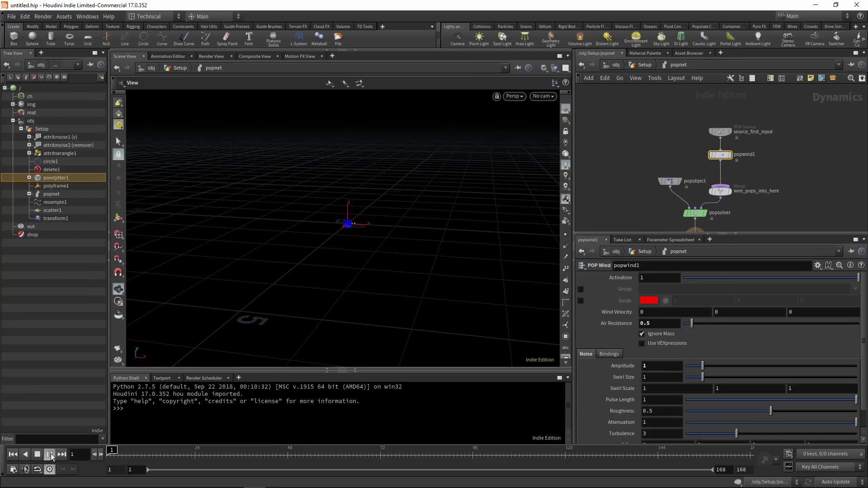
drag(339, 292, 417, 235)
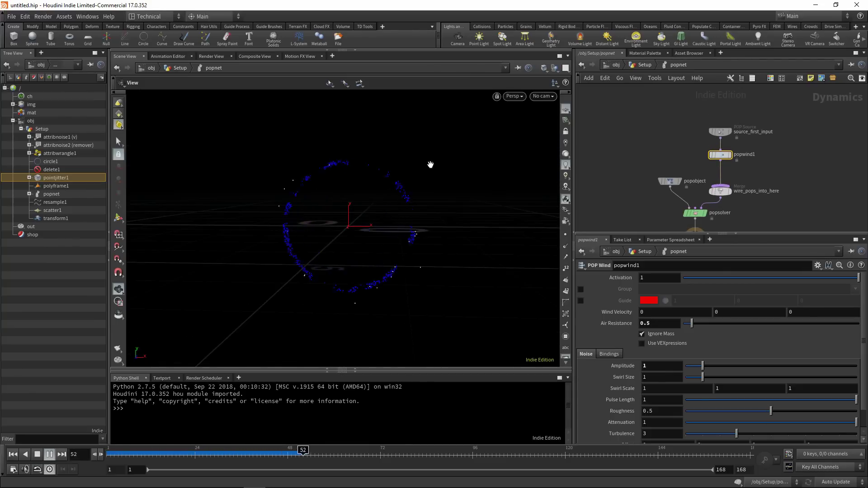
click(50, 455)
click(13, 455)
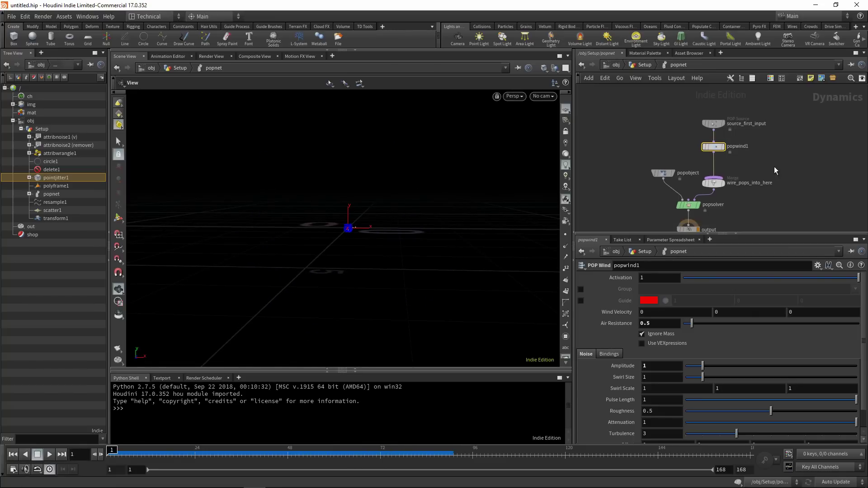
Insert a POP Group node between popwind1 and wire_pops_into_here
key(Tab)
text(group)
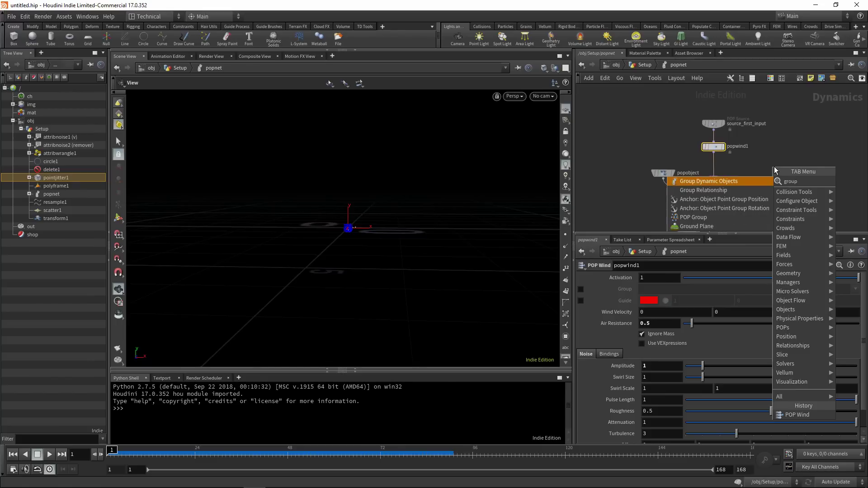
key(BackSpace)
key(BackSpace)
key(BackSpace)
key(BackSpace)
key(BackSpace)
text(pop f)
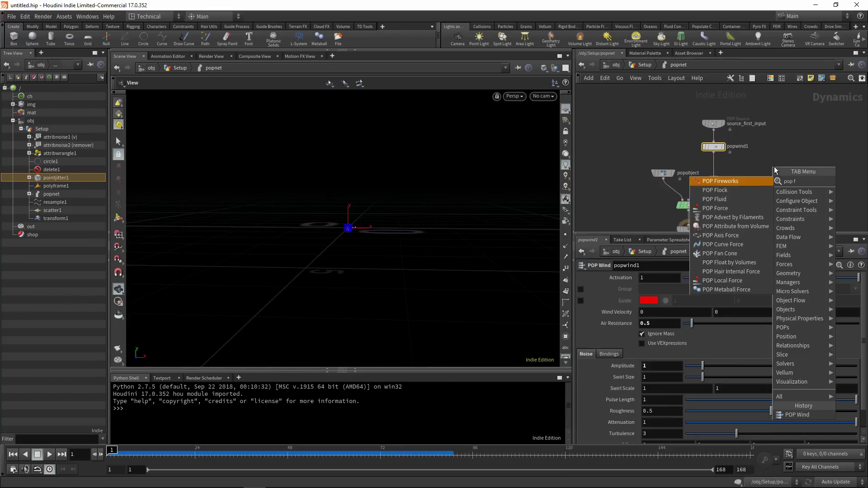
key(Return)
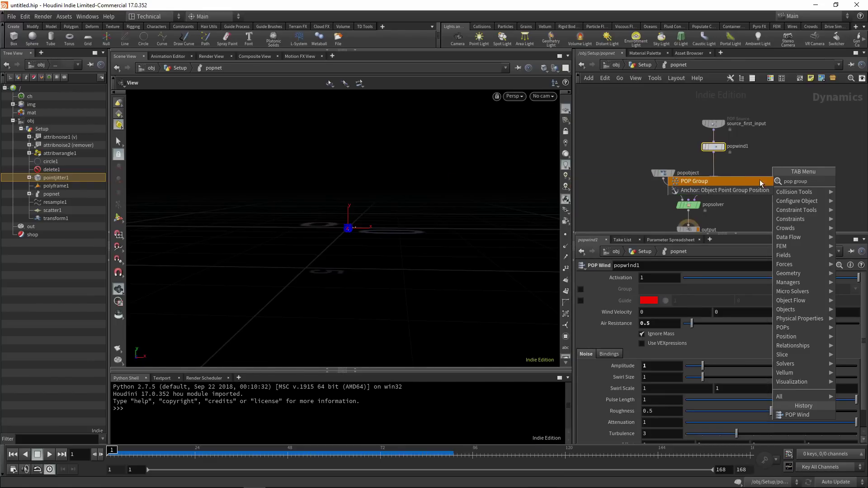
click(718, 169)
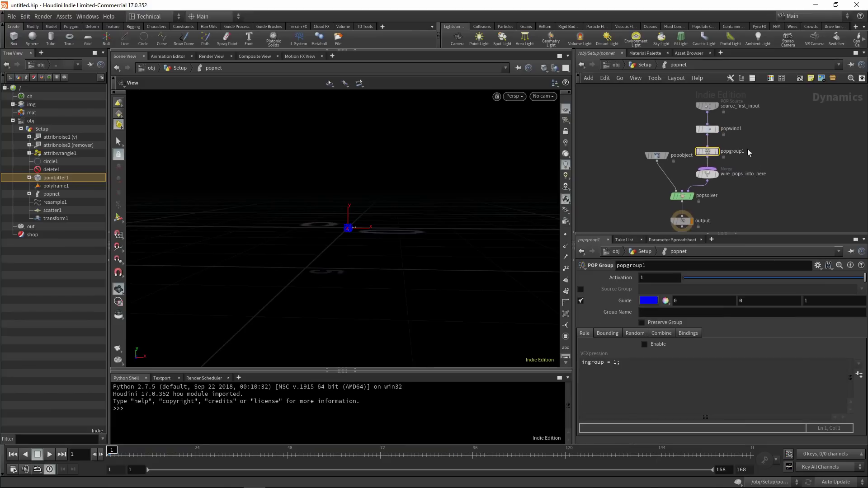
Enable the POP Group's rule and open its VEXpression in an enlarged separate editor window
click(647, 345)
click(682, 373)
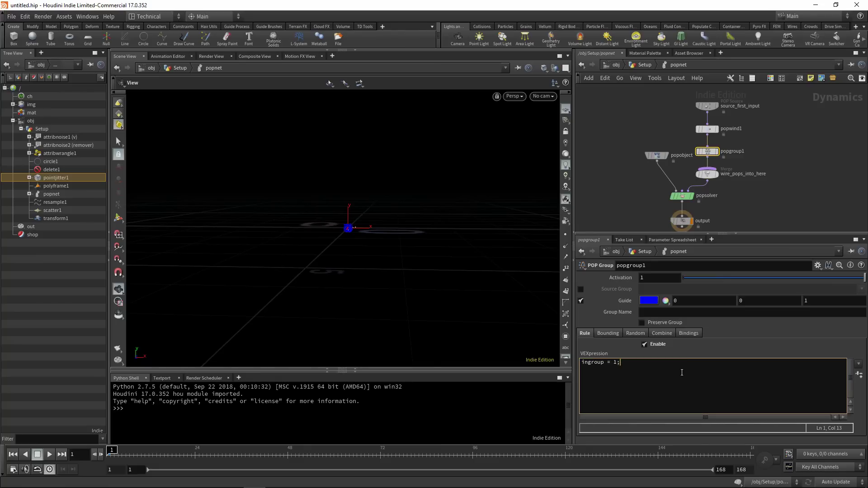
key(alt+e)
drag(660, 281, 304, 88)
drag(325, 284, 324, 367)
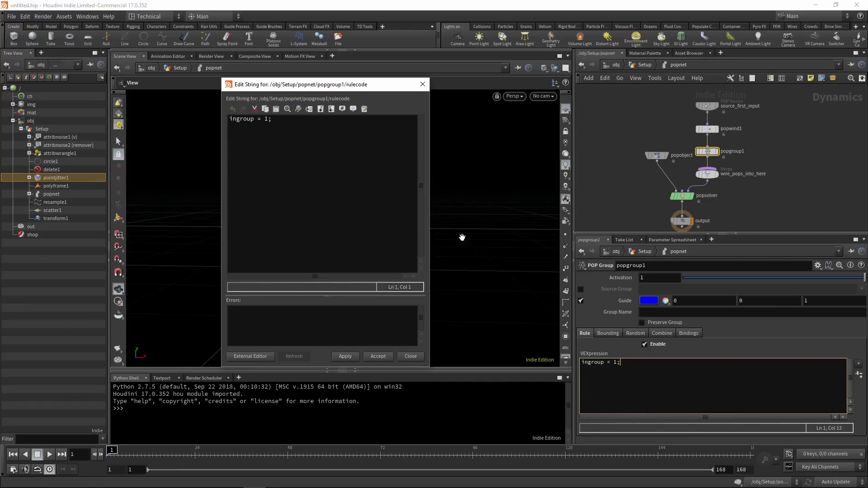
drag(430, 222, 493, 221)
Wrap ingroup = 1; in the condition if(length(v@v)>2){ }, apply the expression and close the editor
click(231, 119)
key(Return)
key(Up)
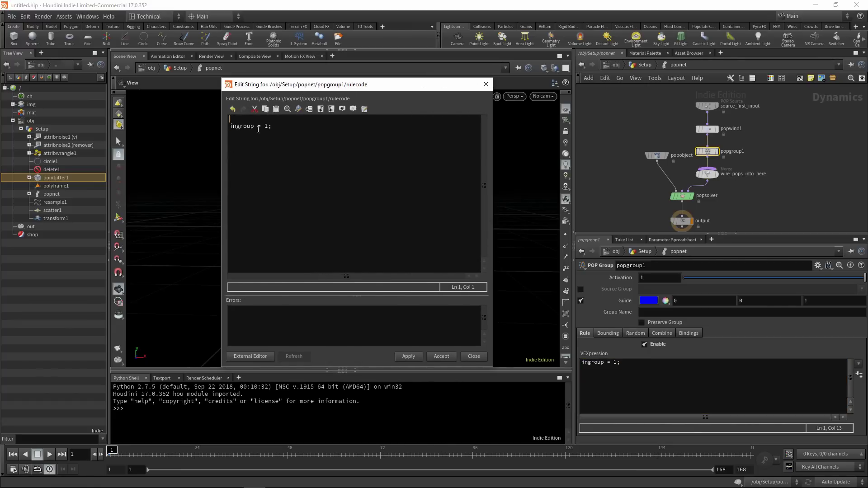
text(if(length(v@v)>2){)
key(Return)
text(})
key(Up)
key(Home)
key(Tab)
click(294, 130)
click(294, 128)
key(Return)
click(305, 118)
key(Return)
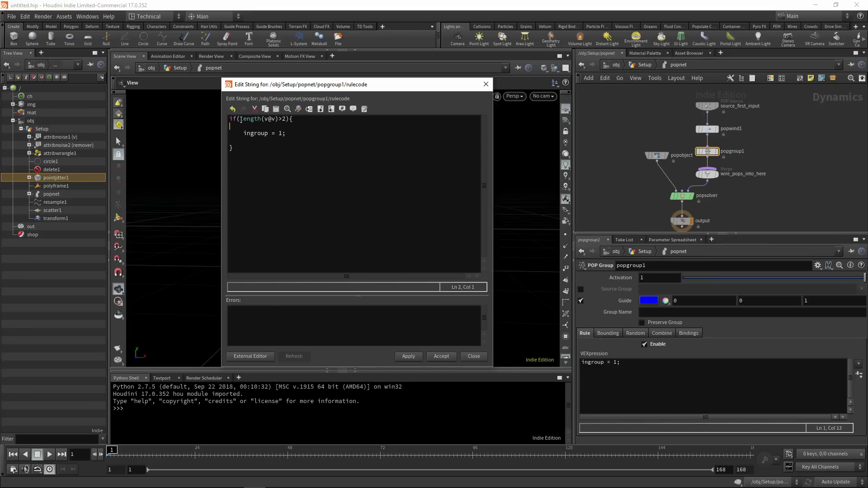
click(408, 356)
click(474, 357)
Name the POP Group's particle group fastGroup
middle_drag(719, 201, 706, 187)
click(664, 312)
text(fastGroup)
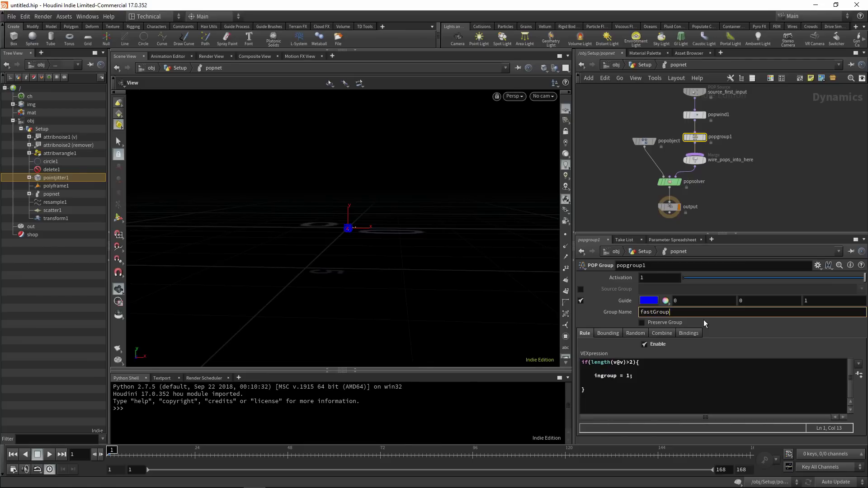
Insert a POP Replicate node between popgroup1 and wire_pops_into_here and restrict it to fastGroup
key(Tab)
text(pop repl)
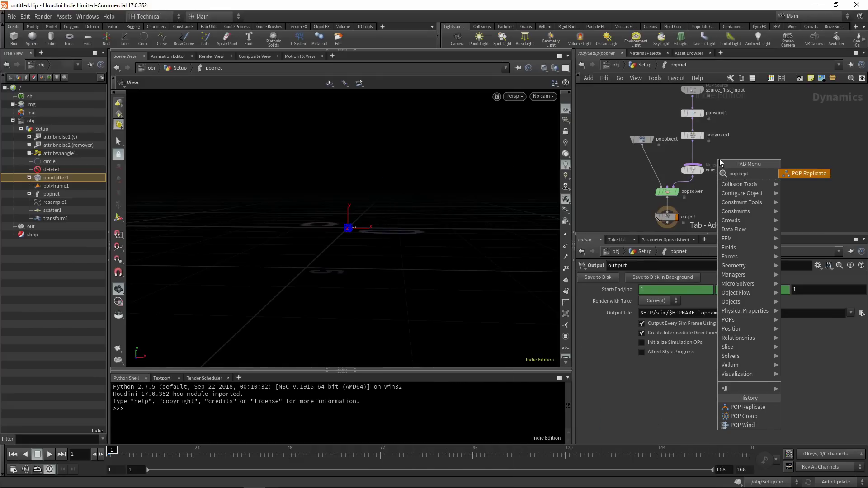
click(804, 174)
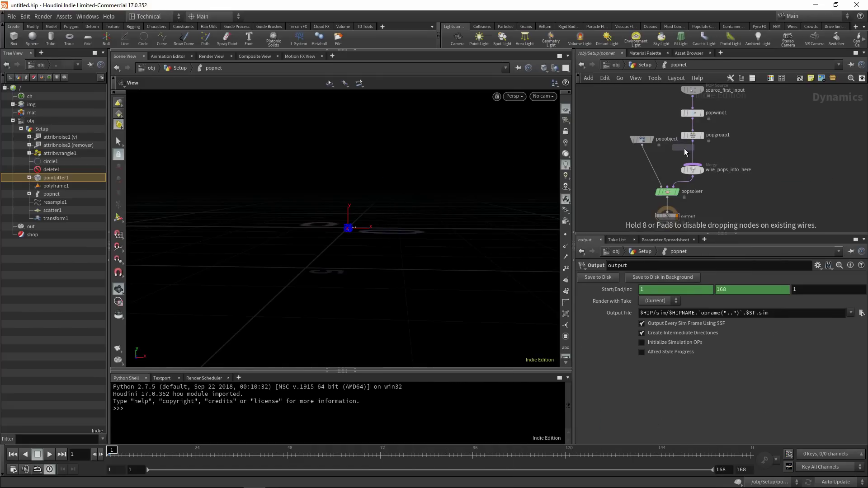
click(695, 156)
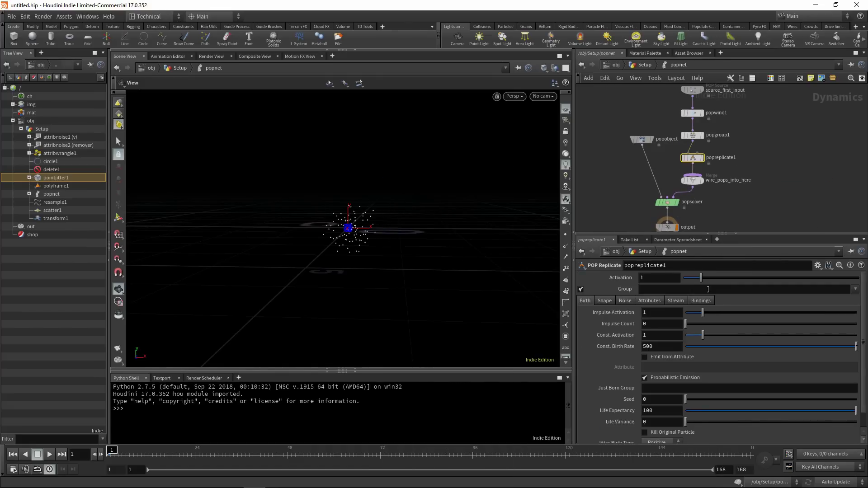
click(855, 289)
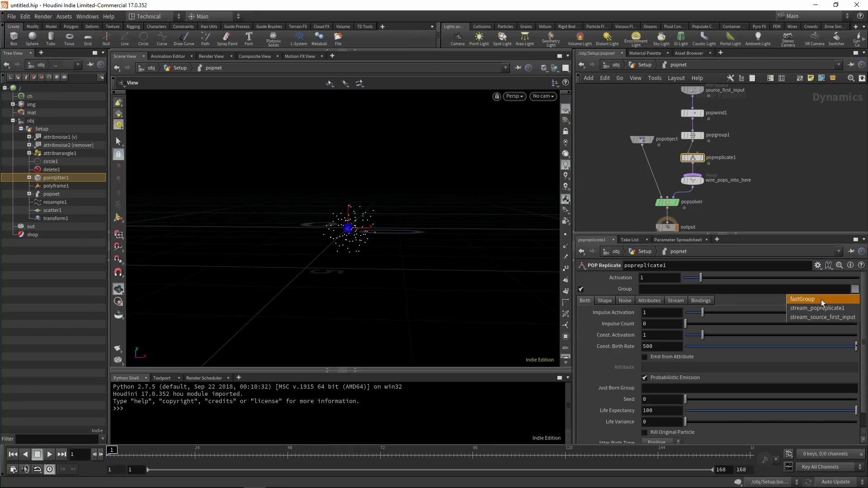
click(825, 299)
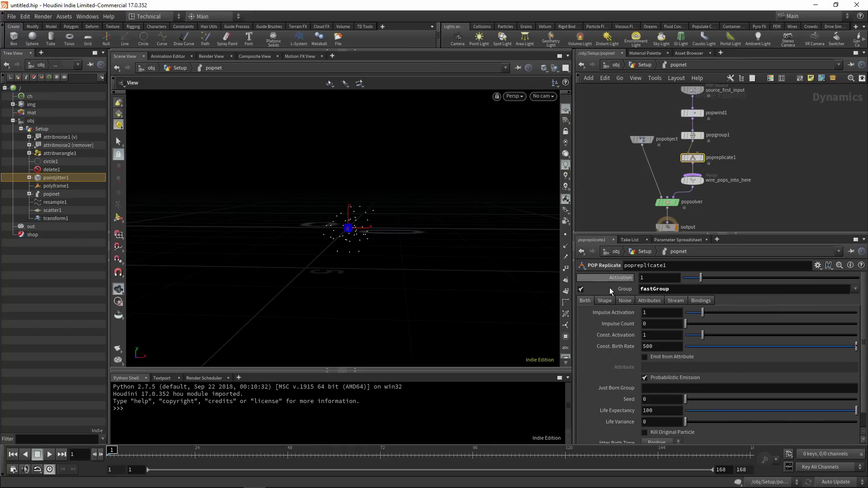
Set the POP Replicate's constant birth rate to 30000, life expectancy to 0.5 and life variance to 0.3
double_click(663, 347)
text(30000)
key(Return)
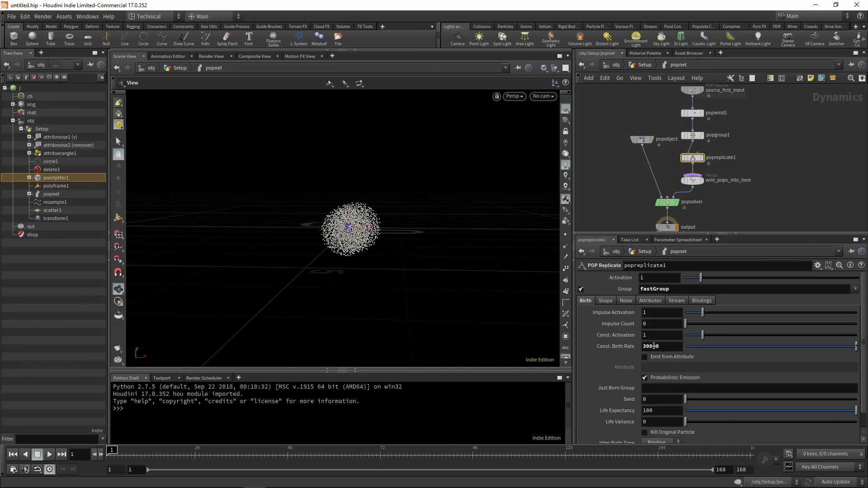
double_click(680, 412)
text(0.5)
key(Return)
double_click(679, 421)
text(0.3)
key(Return)
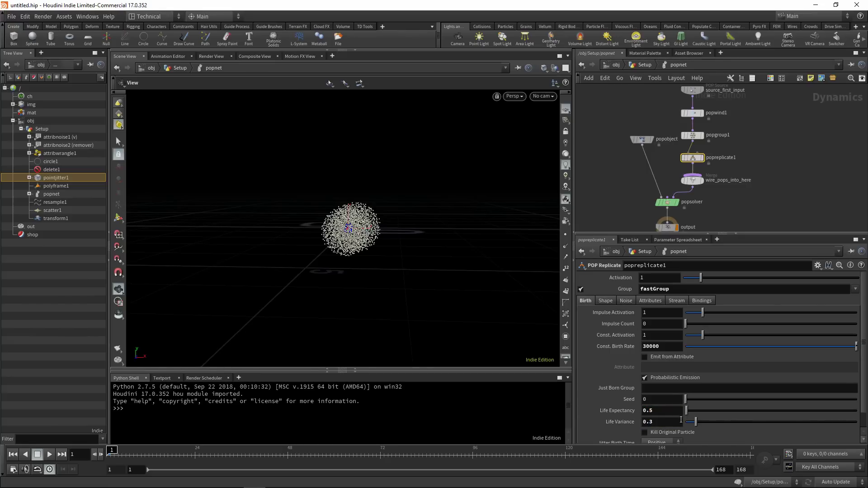
Set the uniform scale of the POP Replicate's sphere shape to 0.3
click(606, 301)
double_click(657, 360)
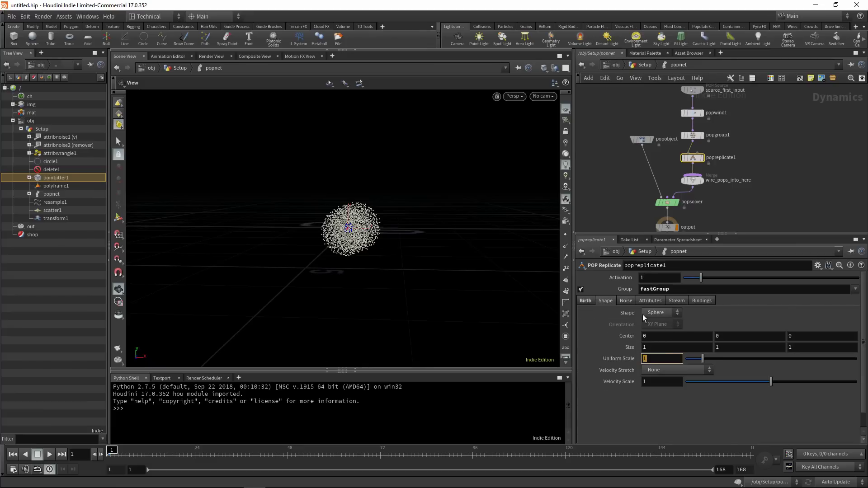
text(0.3)
key(Return)
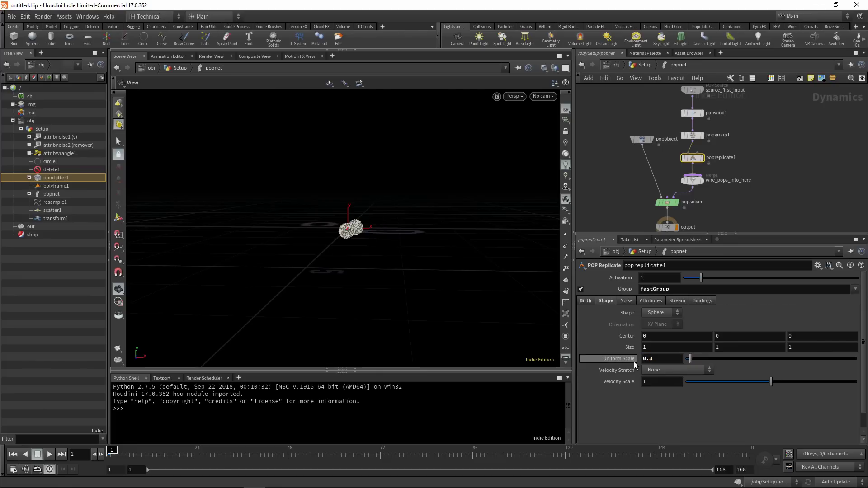
Make the POP Replicate add to inherited velocity, with Inherit Velocity 0.2 and a variance of 0.1 on all three axes
click(650, 302)
click(663, 324)
click(670, 350)
click(653, 335)
text(0.2)
key(Return)
text(0.1)
key(Tab)
text(0.1)
key(Tab)
text(0.1)
key(Return)
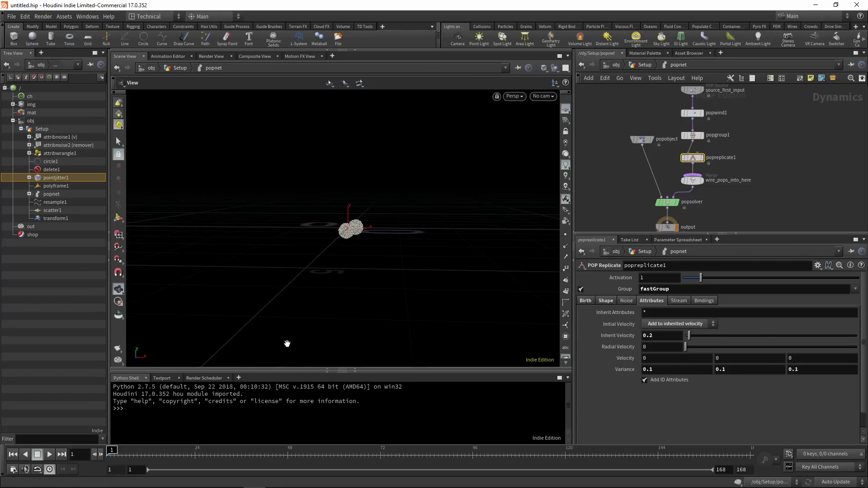
Play the simulation and scrub through the timeline to examine the replicated particle trails
click(45, 455)
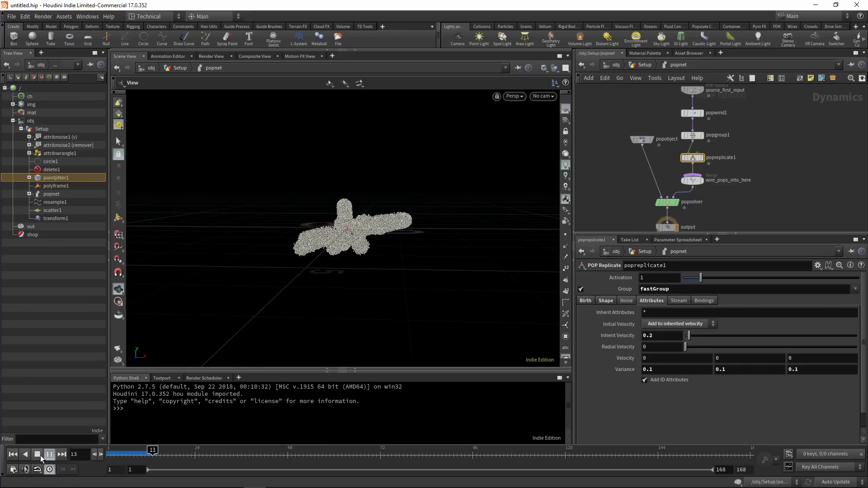
click(40, 455)
click(51, 457)
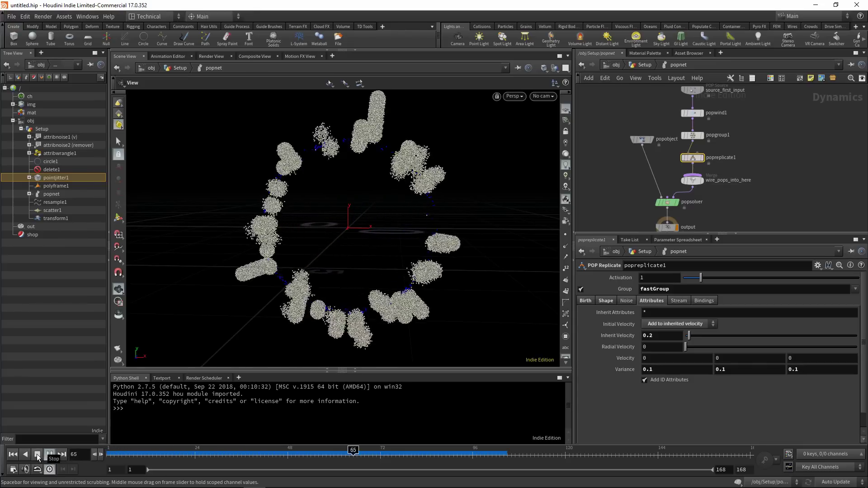
click(38, 458)
drag(221, 456, 484, 455)
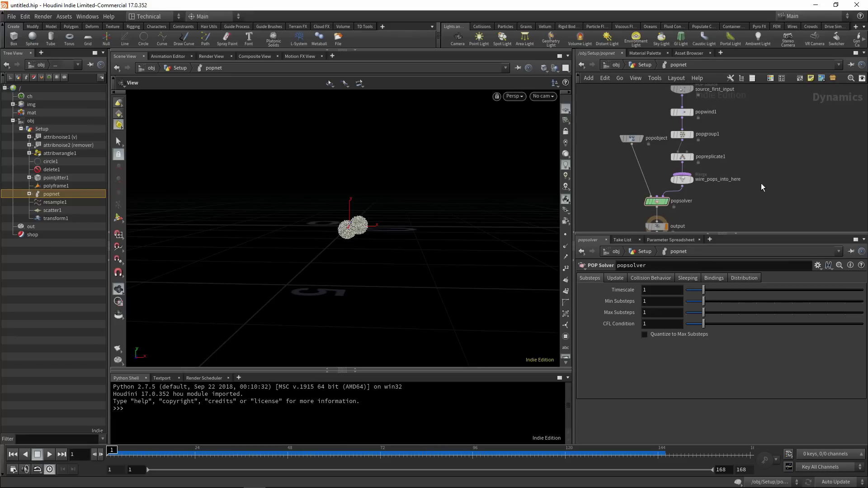
Move popobject, popsolver and output down to make room and insert a POP Attract node between wire_pops_into_here and popsolver
middle_drag(763, 183, 767, 160)
drag(615, 213, 661, 113)
drag(663, 177, 649, 200)
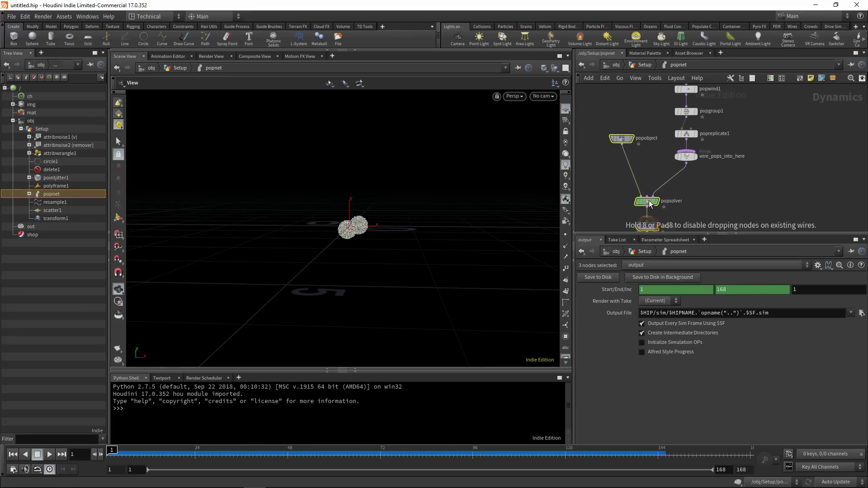
click(731, 181)
key(Tab)
text(pop at)
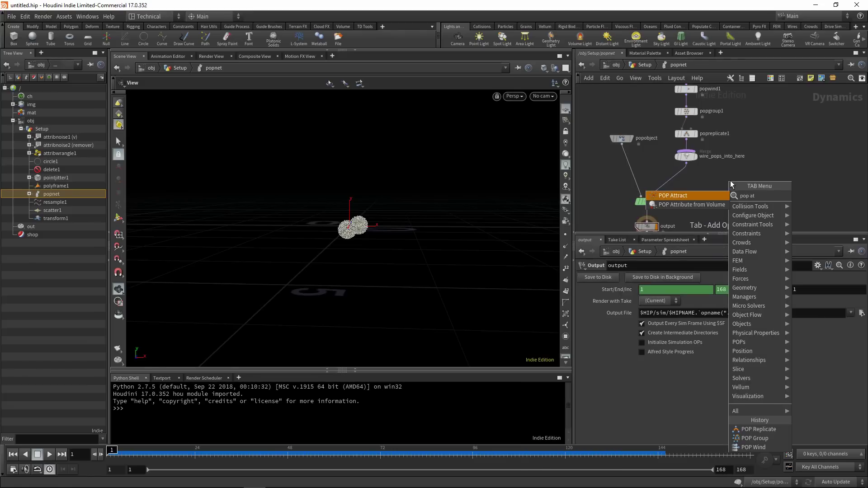
click(700, 197)
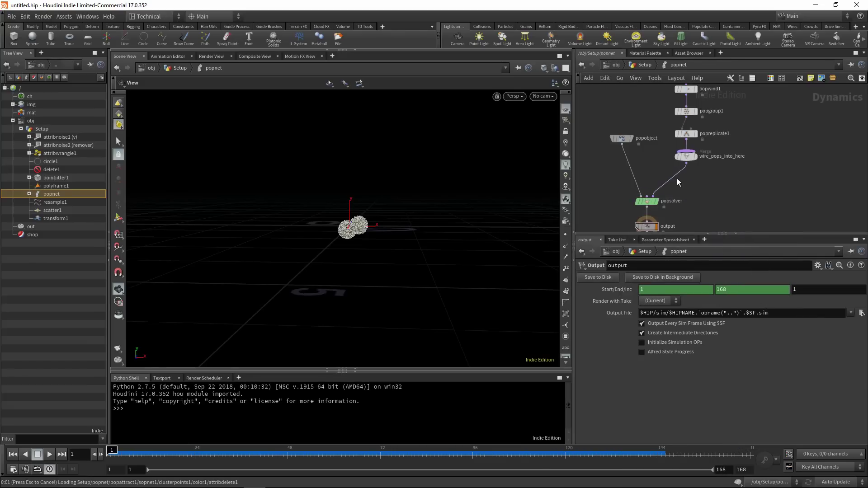
click(682, 179)
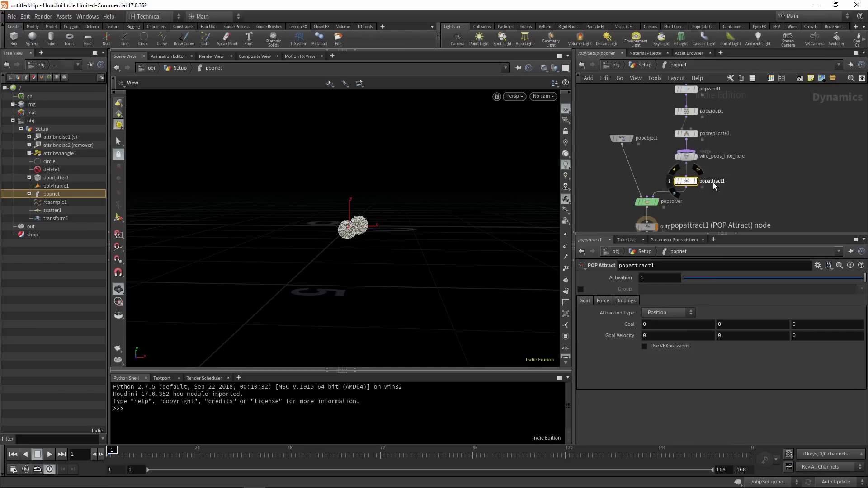
Set the POP Attract's force scale to 6
drag(388, 204, 354, 249)
middle_drag(373, 196, 366, 248)
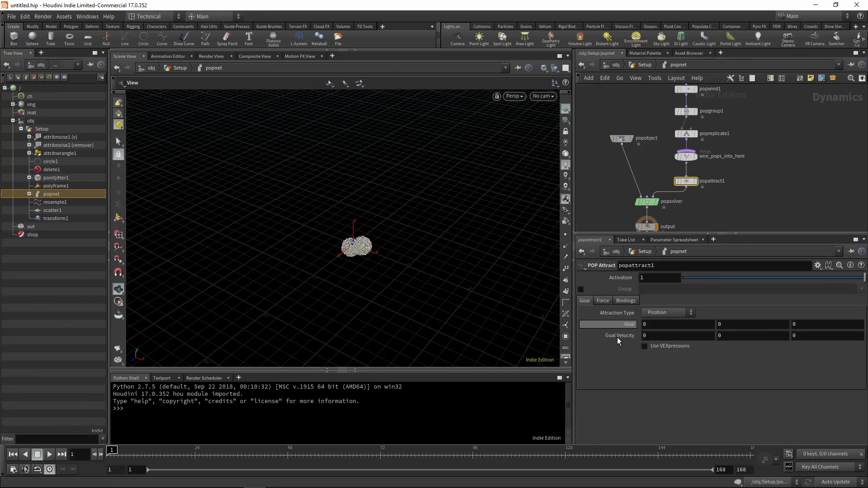
click(604, 301)
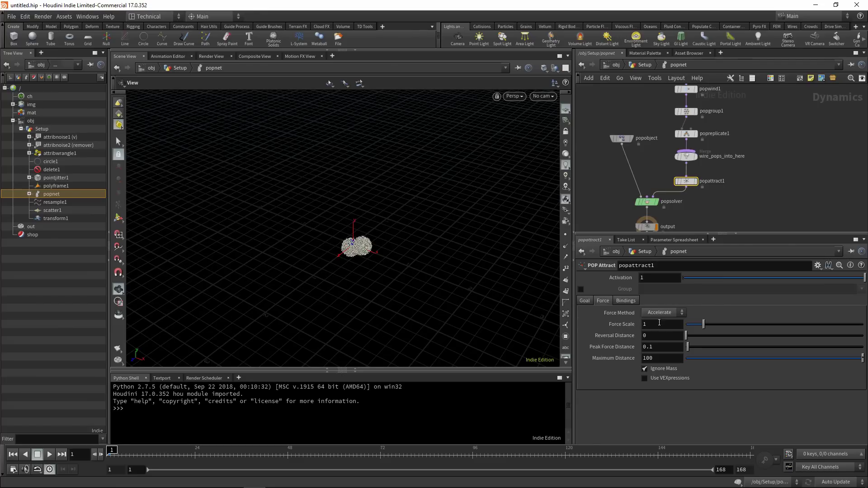
click(659, 325)
text(6)
key(Return)
Play the simulation to check the attraction force, then return to the first frame
drag(361, 251, 352, 204)
click(45, 456)
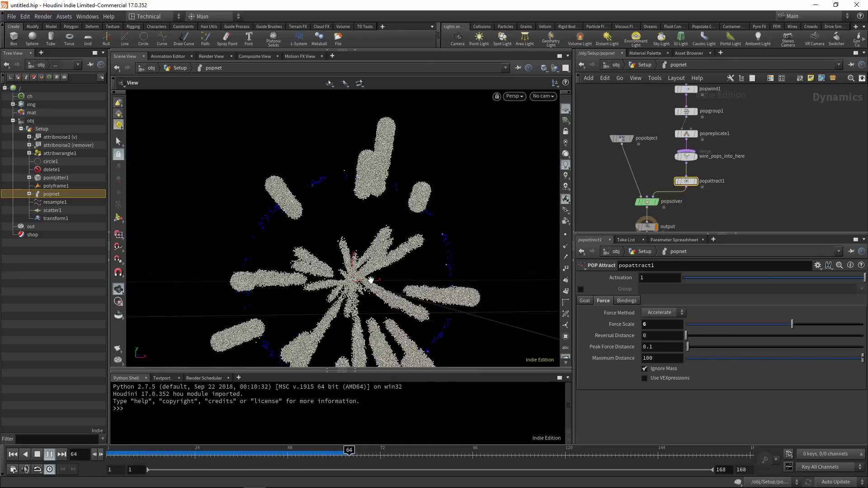
click(39, 454)
click(14, 455)
Duplicate the source_first_input POP Source and wire the copy directly into wire_pops_into_here
middle_drag(764, 124, 711, 145)
scroll(712, 146, down, 2)
scroll(700, 124, up, 2)
alt+drag(662, 117, 723, 116)
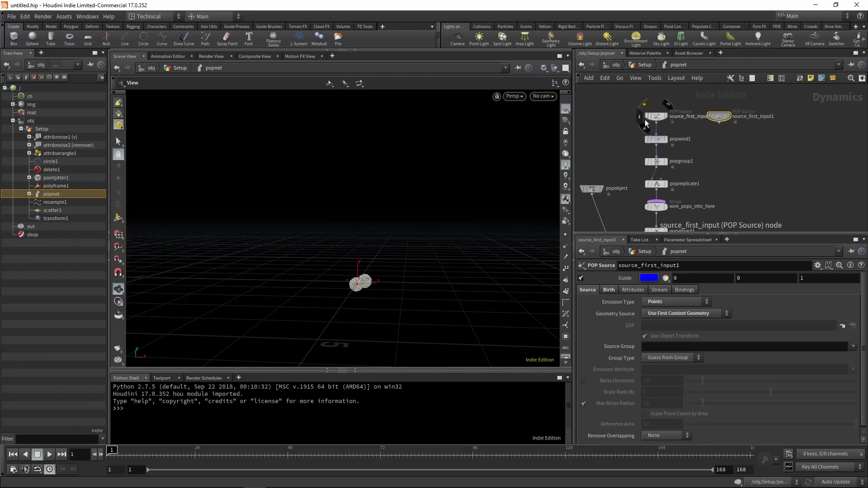
middle_drag(726, 140, 707, 118)
drag(700, 101, 642, 179)
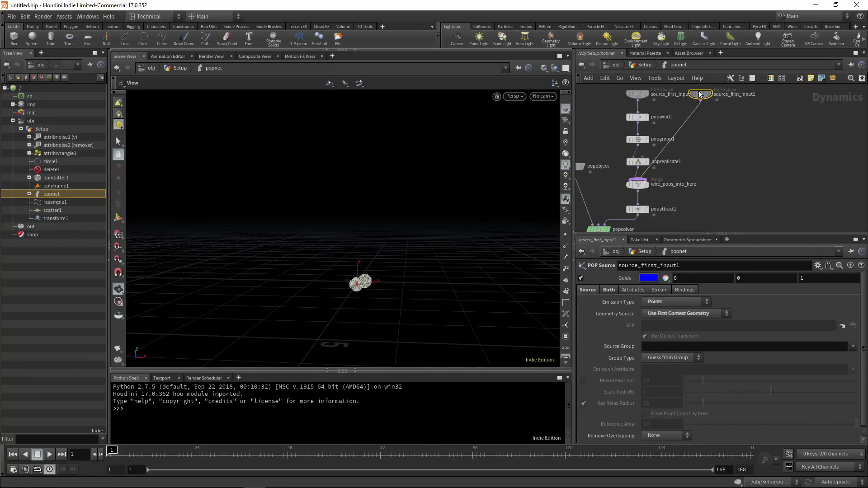
Set the duplicated POP Source's constant birth rate to 100000
click(610, 290)
click(668, 336)
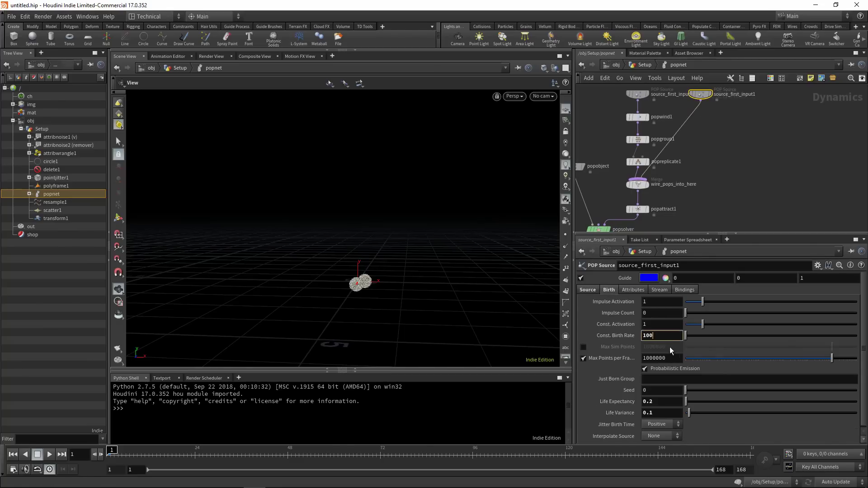
text(0000)
key(Return)
Play the simulation and inspect the particles emitted by the second source
click(47, 455)
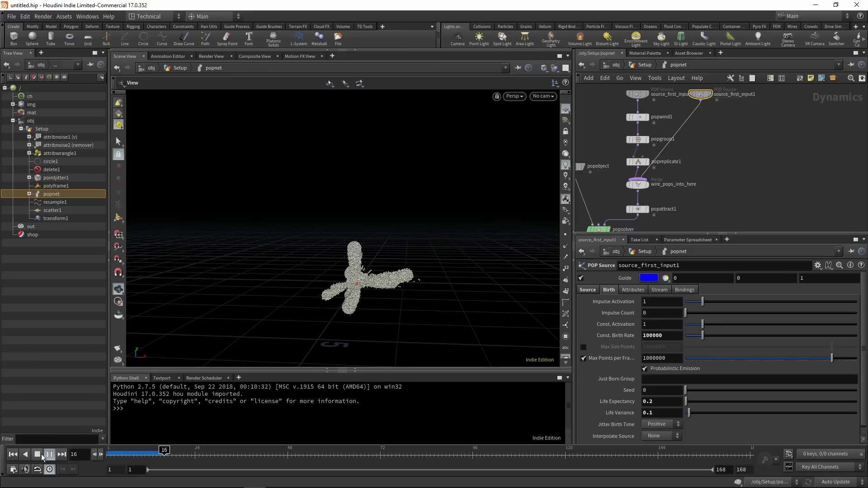
click(50, 454)
drag(371, 199, 372, 187)
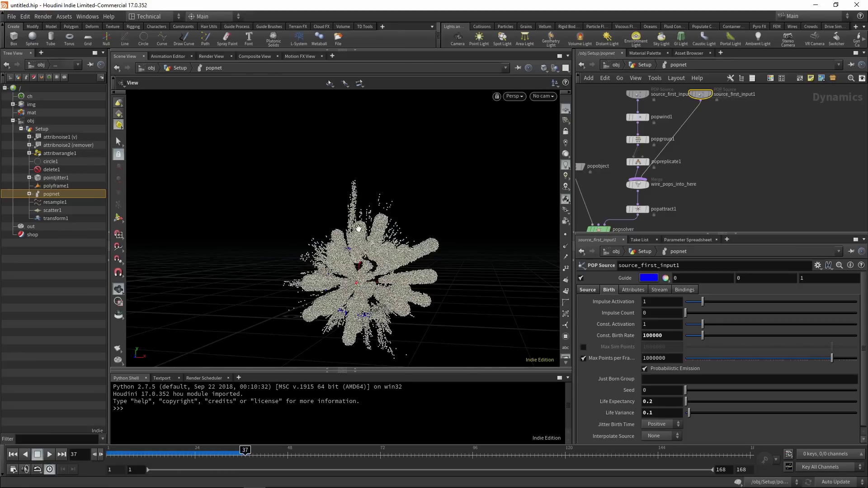
Make the duplicated POP Source add to inherited velocity and set its Inherit Velocity to 0.5
click(634, 290)
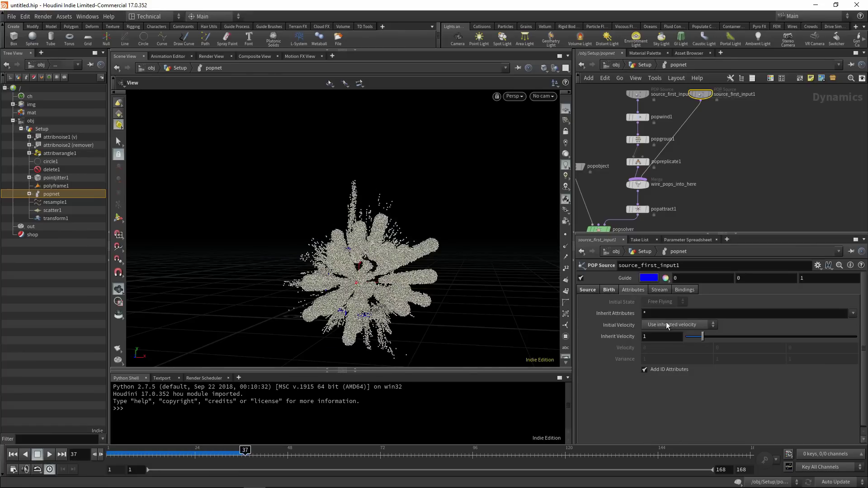
click(659, 331)
click(661, 343)
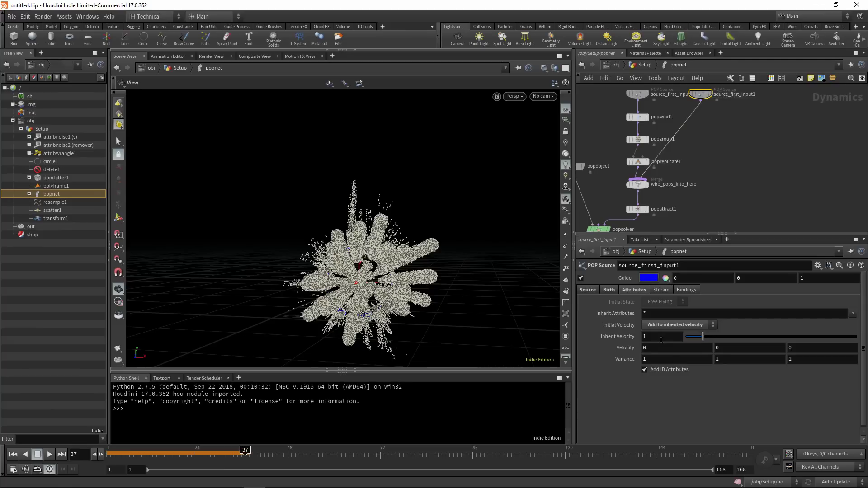
click(658, 335)
text(0.5)
key(Return)
Set the duplicated source's velocity variance to 0.1 on all three axes
click(668, 360)
text(0.14)
key(Return)
drag(664, 359, 569, 357)
text(0.1)
key(Tab)
text(0.1)
key(Tab)
text(0.1)
key(Return)
Replay the simulation from the first frame and inspect the particle spread from different angles
click(12, 454)
click(51, 455)
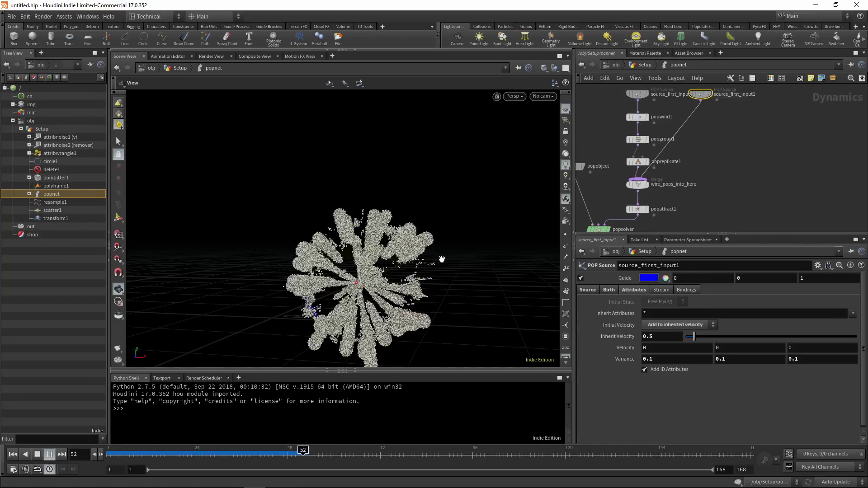
middle_drag(468, 303, 462, 248)
drag(436, 254, 436, 266)
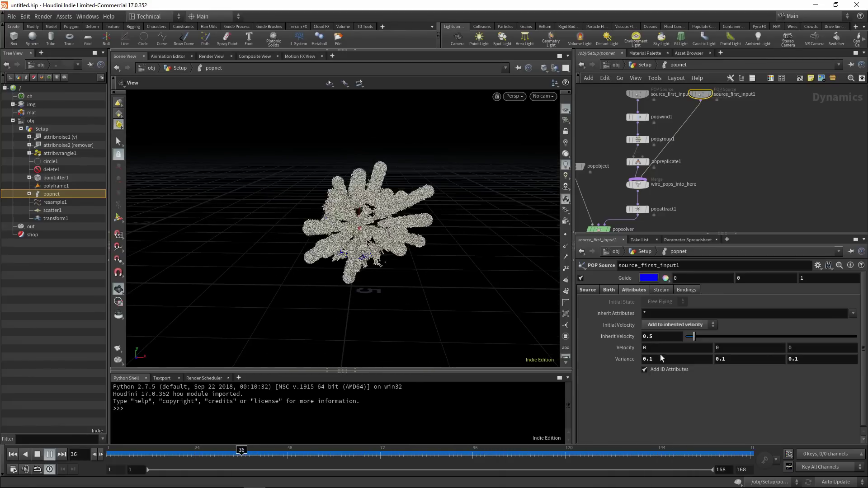
Set the duplicated source's velocity variance to 0.5 on all three axes and replay the simulation from the start
click(677, 359)
text(0.5)
key(Tab)
text(0.5)
key(Tab)
text(0.5)
key(Return)
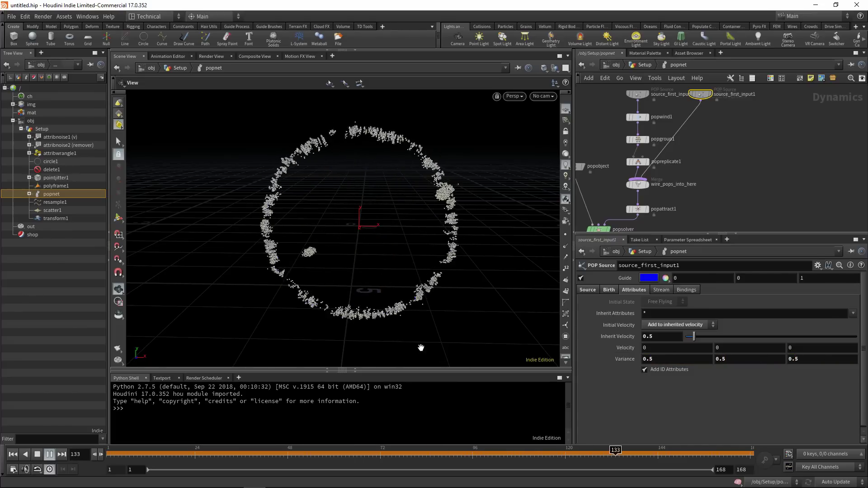
click(13, 455)
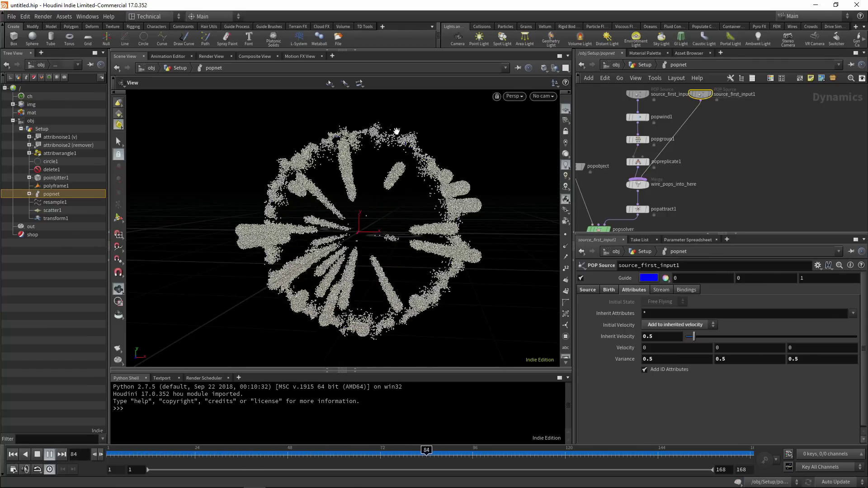
click(37, 455)
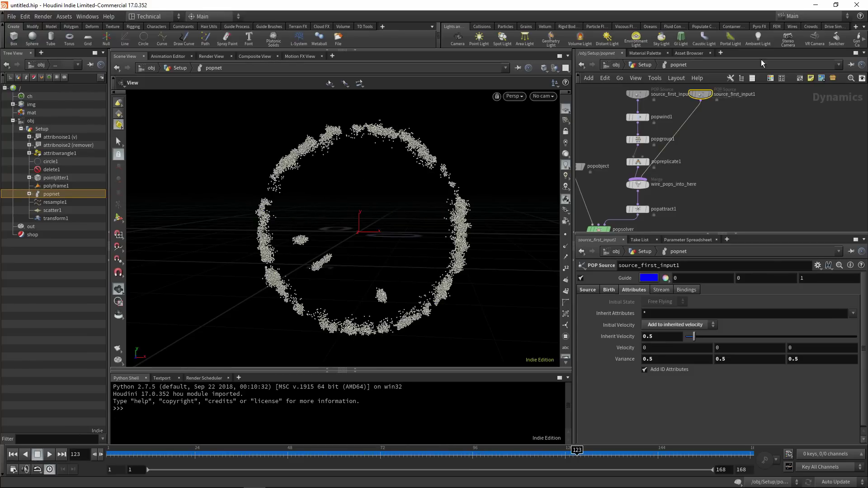
In the Setup network, add a point to attribwrangle1's Time Mult ramp and move it to position about 0.31
click(642, 65)
middle_drag(689, 175, 699, 199)
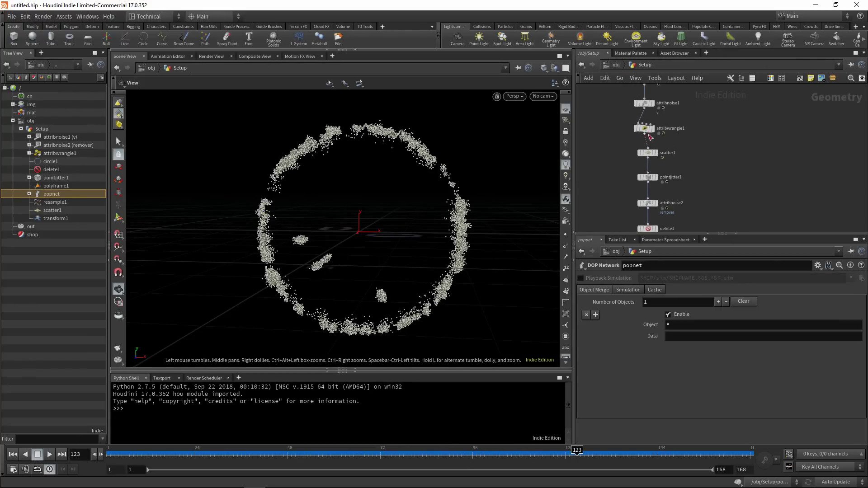
click(644, 128)
click(594, 398)
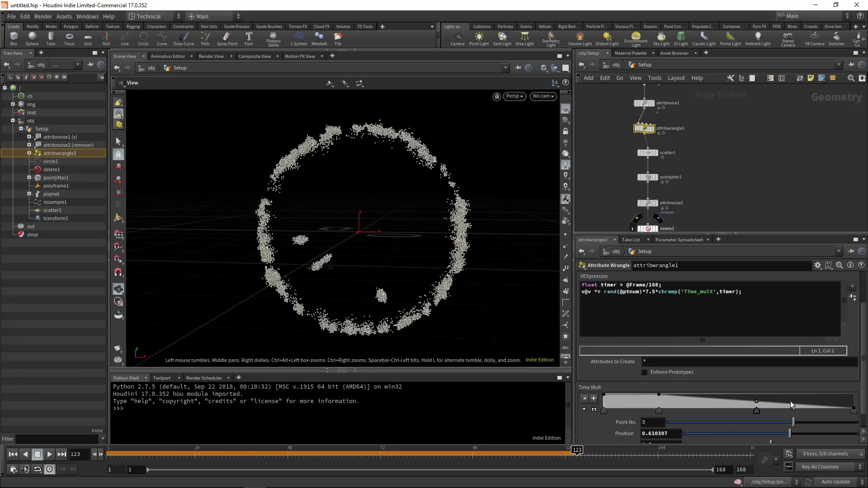
drag(760, 412, 681, 407)
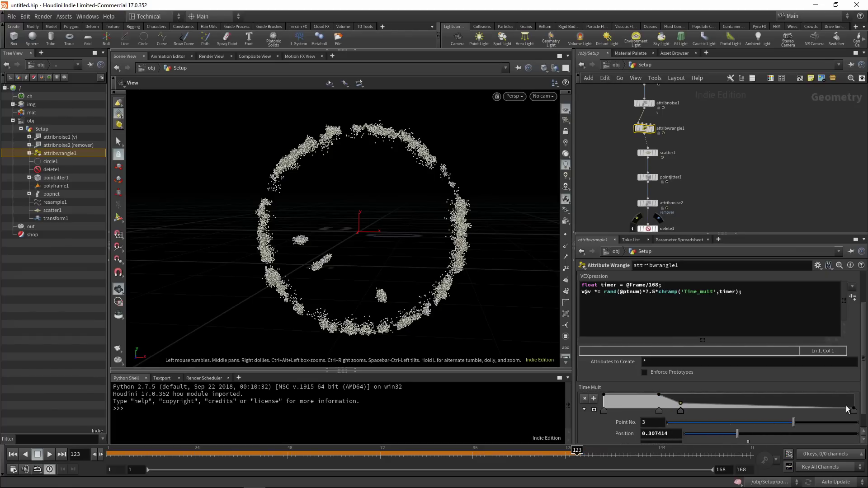
Lower the last two points of attribwrangle1's Time Mult ramp and replay the popnet simulation from the first frame
drag(854, 408, 854, 410)
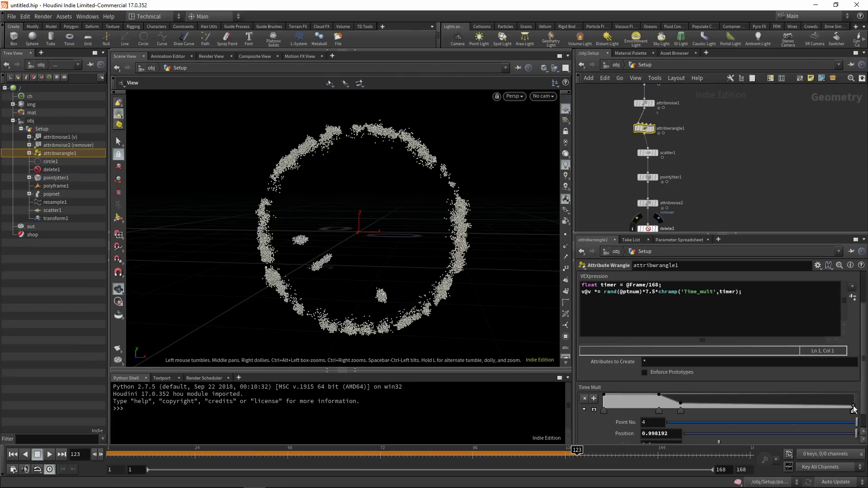
drag(680, 404, 680, 406)
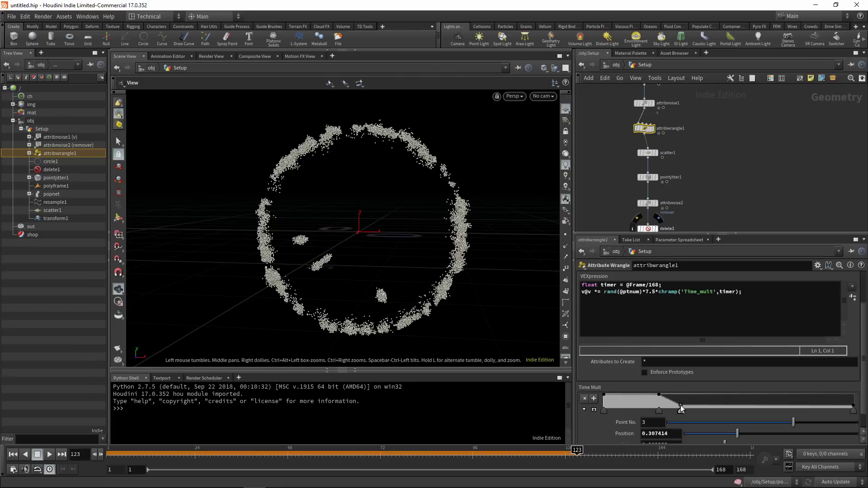
middle_drag(687, 221, 686, 149)
scroll(669, 183, up, 2)
click(658, 192)
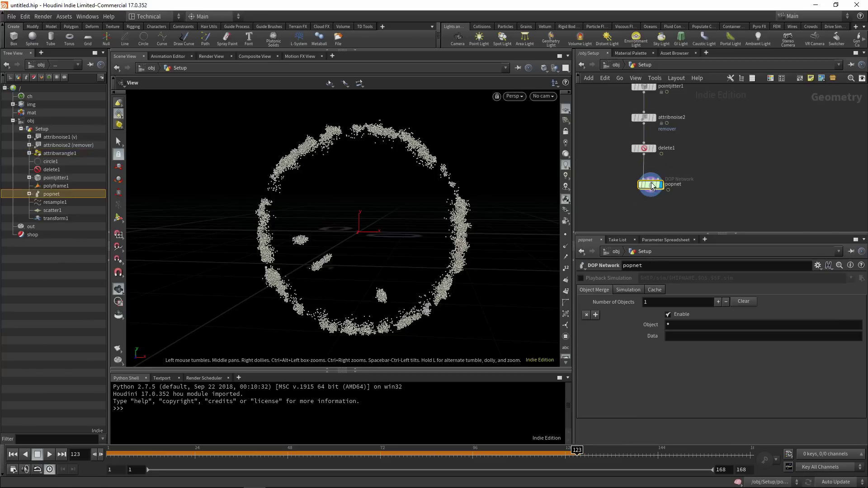
click(13, 454)
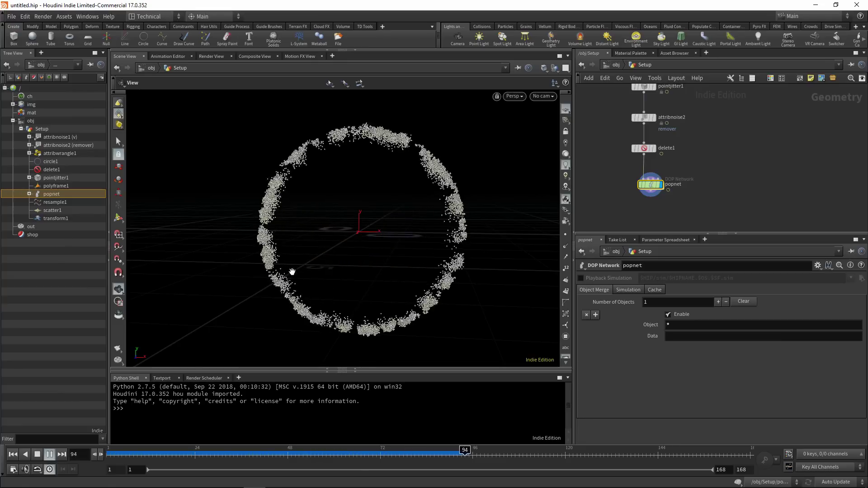
click(13, 454)
click(37, 454)
click(49, 454)
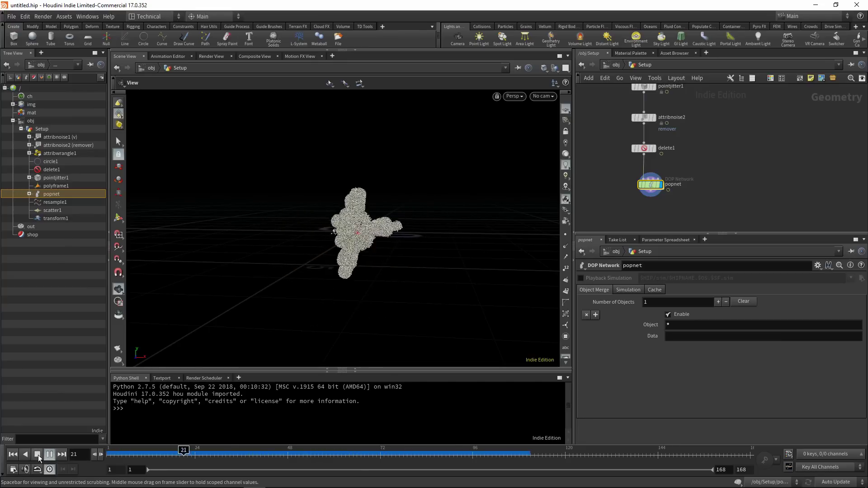
click(38, 455)
Inside popnet, add a second POP Wind node between popattract1 and popsolver
middle_drag(702, 186, 695, 167)
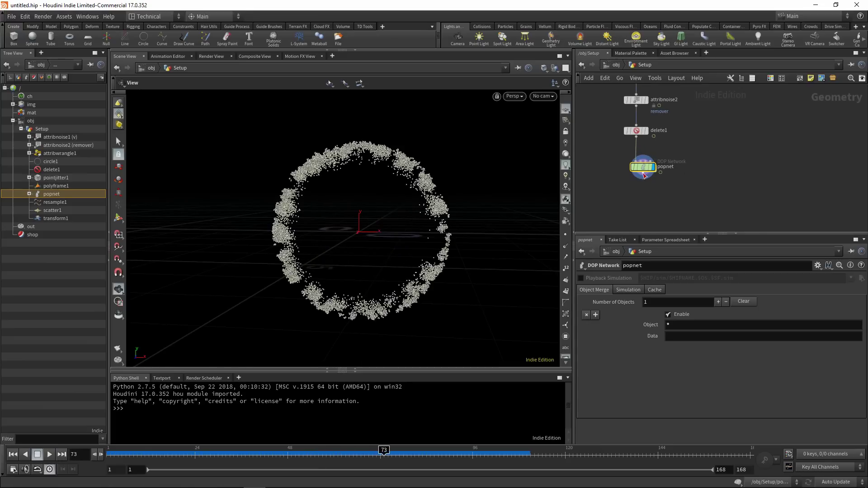
double_click(643, 167)
key(Tab)
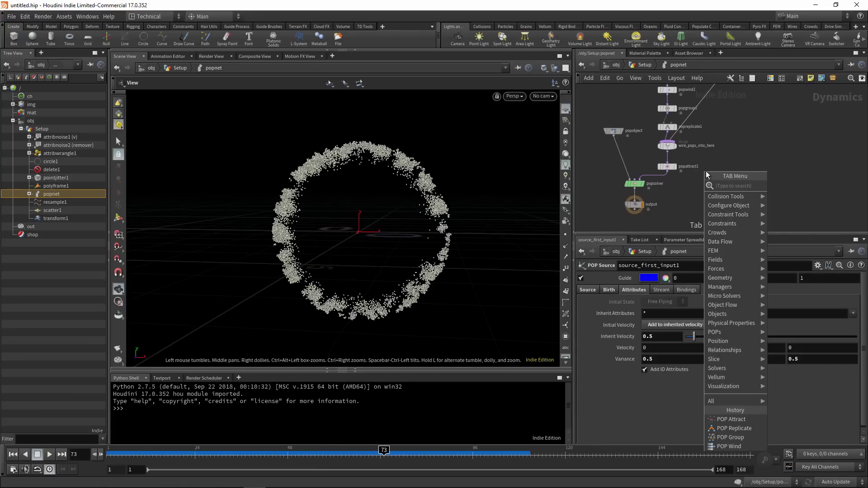
text(pop wind)
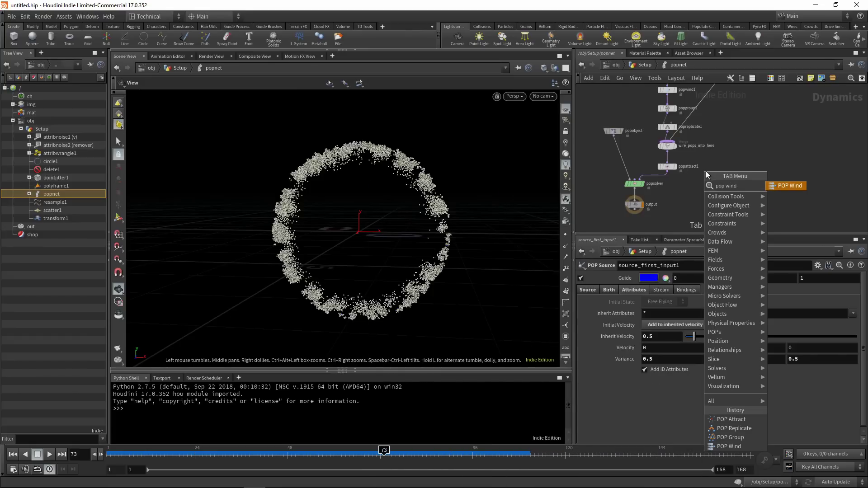
click(787, 185)
click(663, 186)
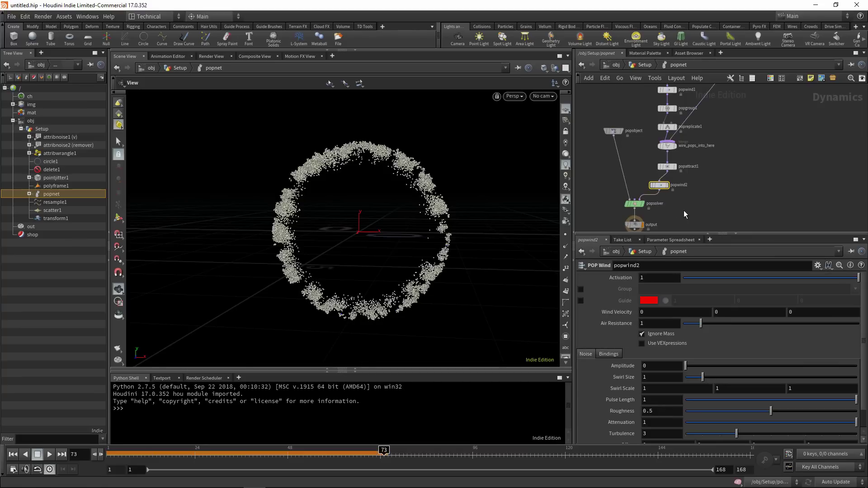
Set popwind2's noise amplitude to 1 and its air resistance to 0.5
drag(640, 362, 628, 362)
text(1)
drag(659, 324, 589, 324)
text(0.5)
Return to the Setup network, replay the simulation from the start and go back to frame 1
click(707, 202)
click(641, 64)
click(13, 454)
click(50, 455)
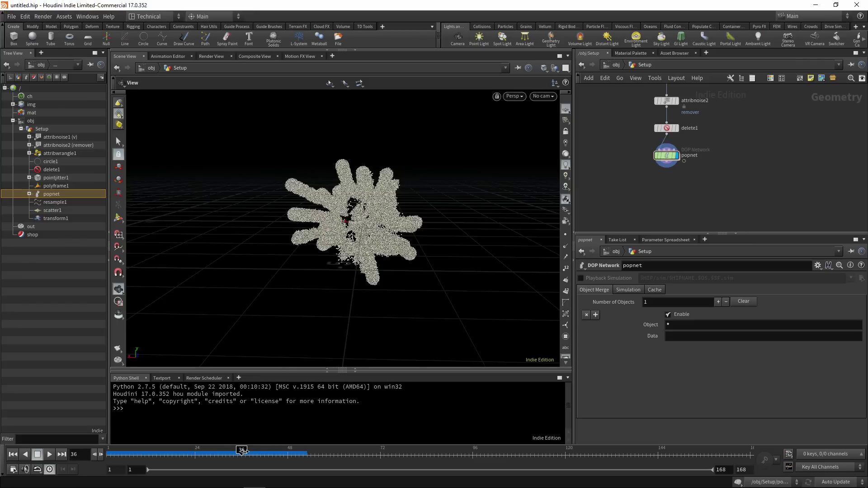
drag(244, 451, 75, 456)
Add a Null node below popnet and rename it STARTER_PARTICLES_OUT
key(Tab)
text(nu)
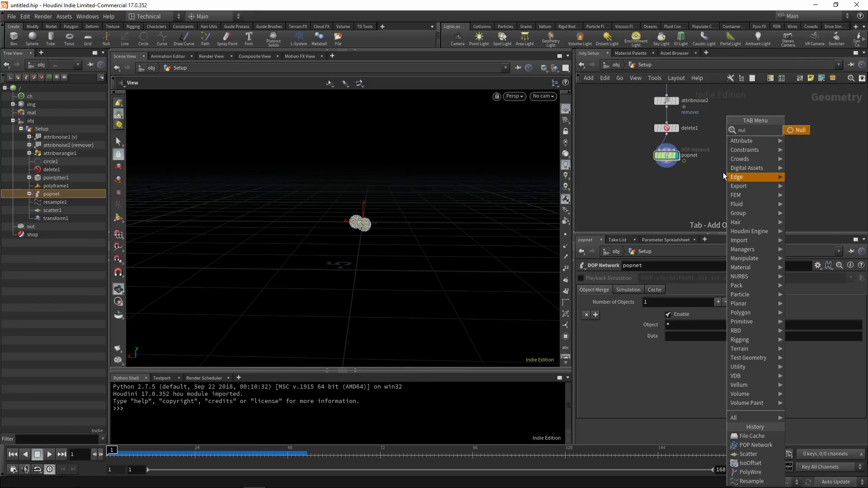
key(Return)
click(665, 193)
double_click(686, 193)
text(STARTE)
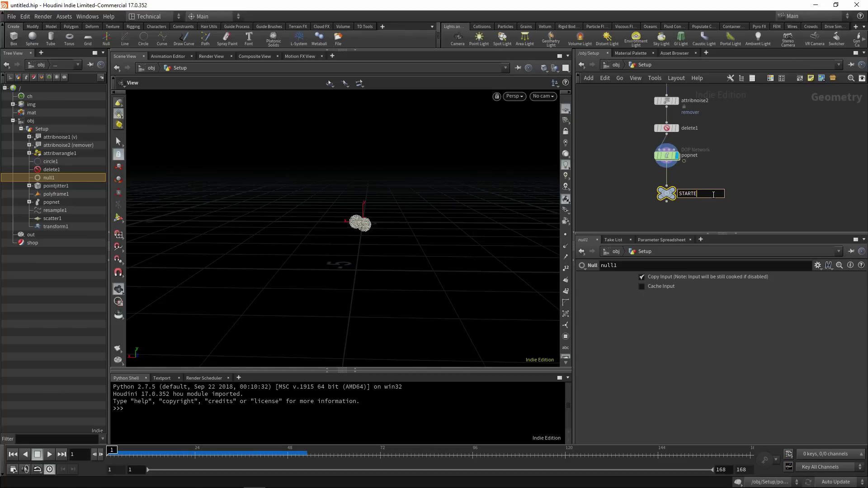
text(R_PARTICLES_OUT)
key(Return)
Enclose the nodes from polyframe1 to STARTER_PARTICLES_OUT in a network box and move it to the left of the upstream chain
scroll(764, 148, down, 3)
middle_drag(764, 147, 700, 180)
scroll(706, 163, down, 3)
scroll(698, 182, down, 2)
scroll(661, 198, up, 1)
drag(644, 218, 722, 129)
click(800, 78)
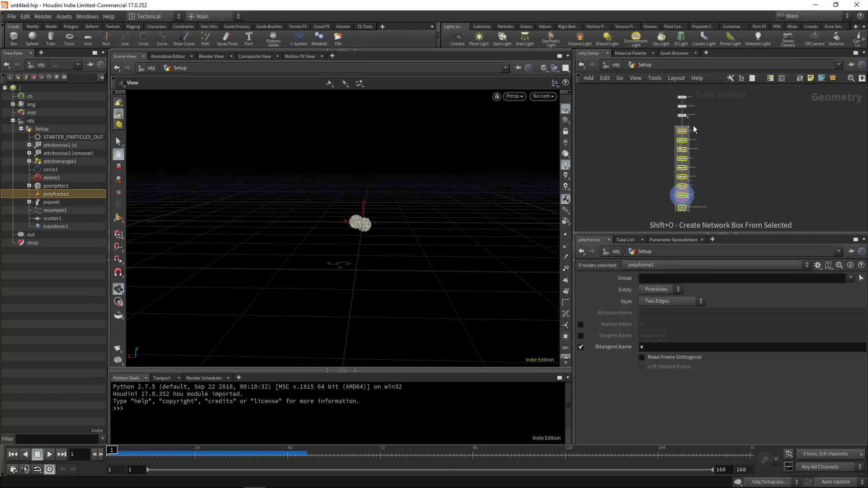
scroll(682, 128, up, 6)
click(582, 119)
click(580, 118)
click(701, 111)
Add a Time Shift node as a second branch from transform1 and display it
scroll(701, 111, down, 3)
middle_drag(701, 113, 657, 151)
scroll(666, 157, up, 1)
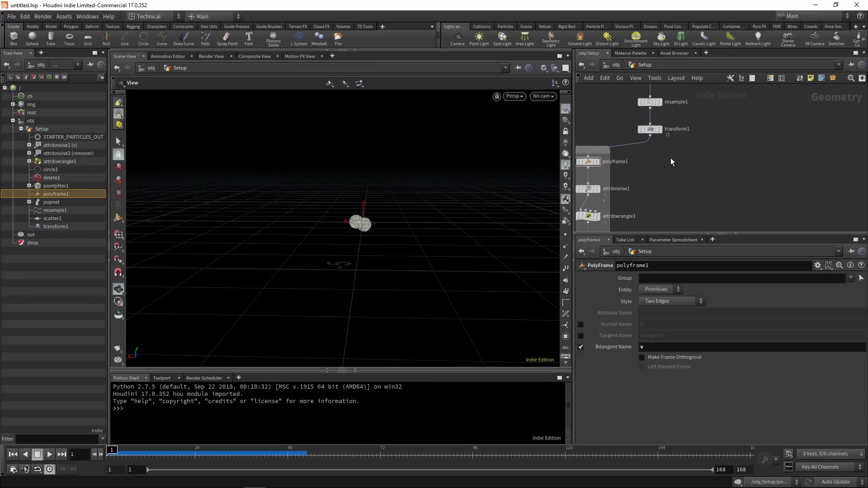
key(Tab)
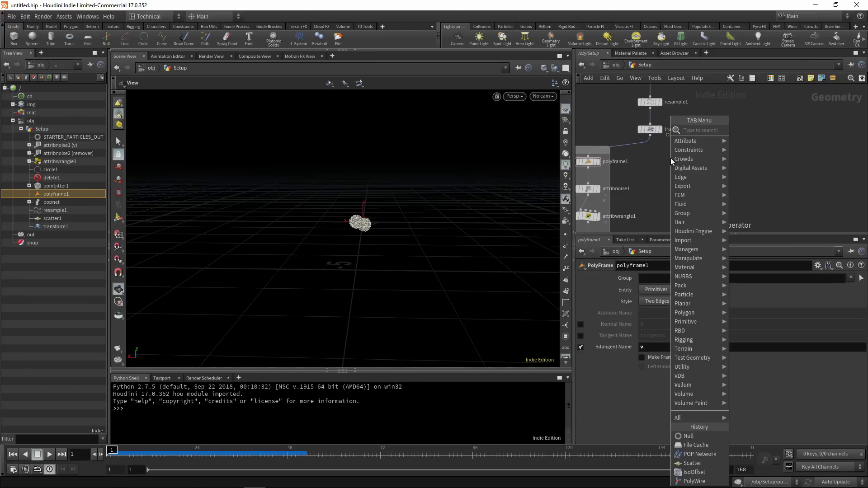
text(timeshi)
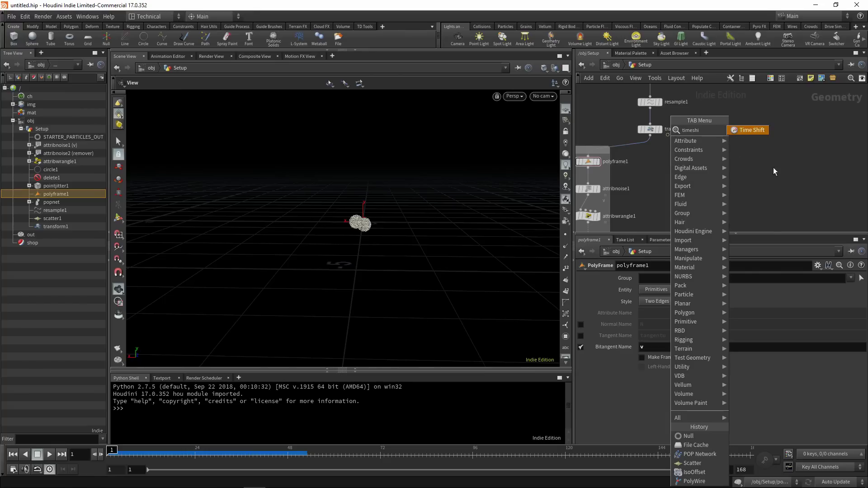
click(750, 130)
click(706, 170)
click(717, 169)
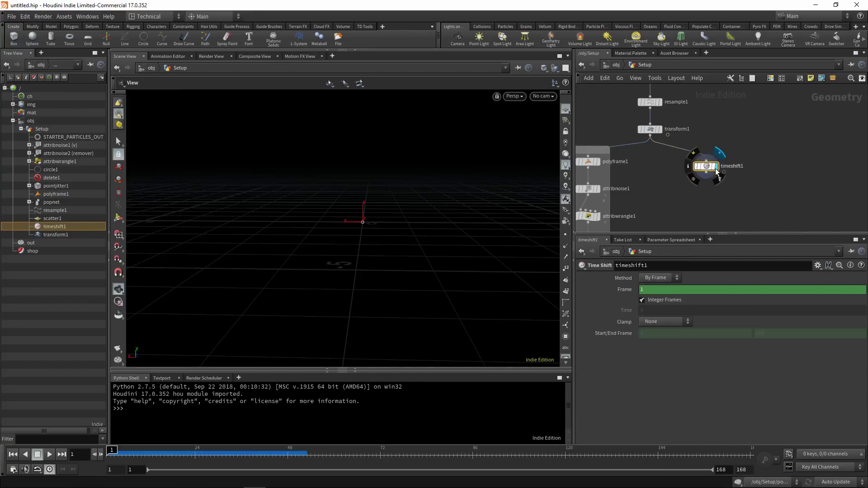
Clamp timeshift1 to the first frame, replace the start frame expression with 30, and scrub the timeline to frame 30
click(665, 321)
click(663, 343)
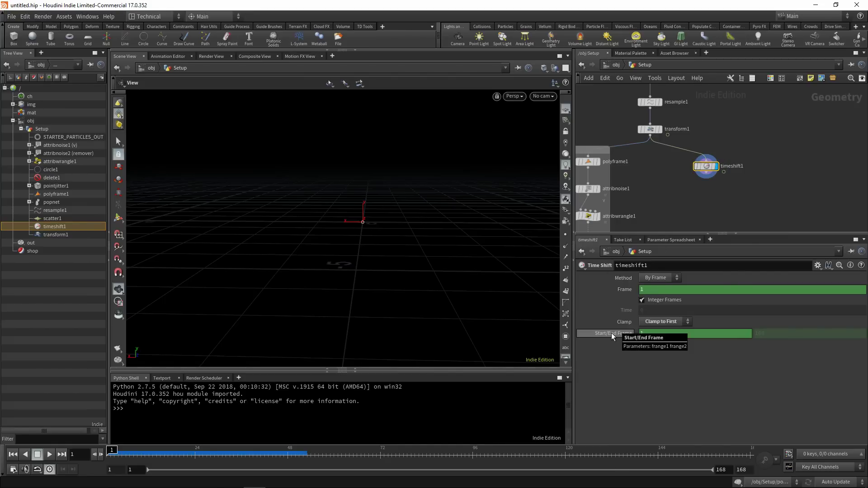
right_click(611, 336)
click(634, 408)
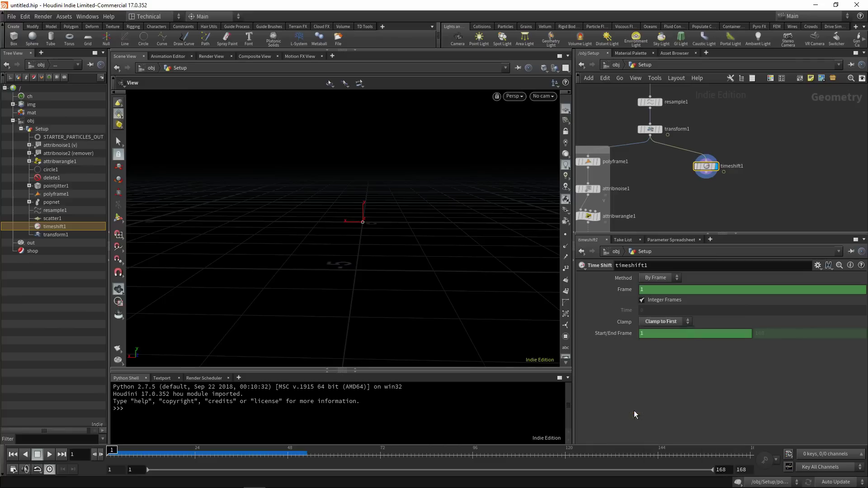
click(646, 334)
text(30)
key(Return)
click(117, 451)
drag(117, 451, 218, 453)
Add a PolyWire node below timeshift1 and display its result
key(Tab)
text(polywire)
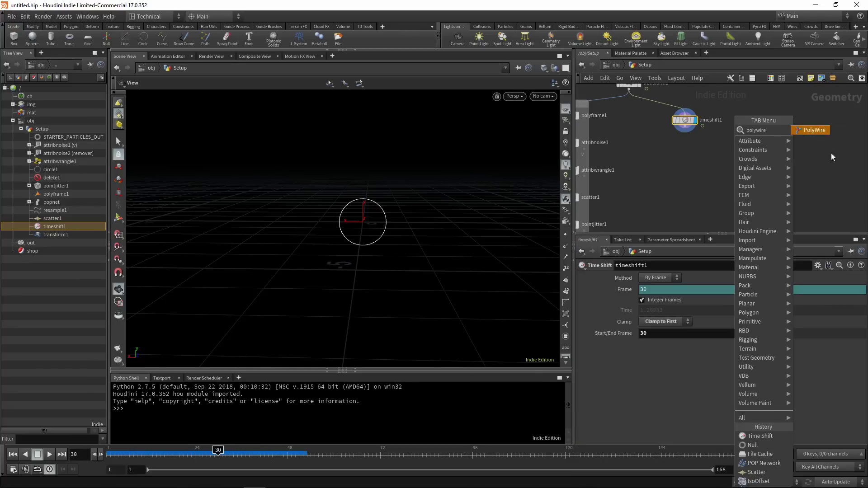
click(813, 130)
click(659, 152)
drag(678, 140, 661, 145)
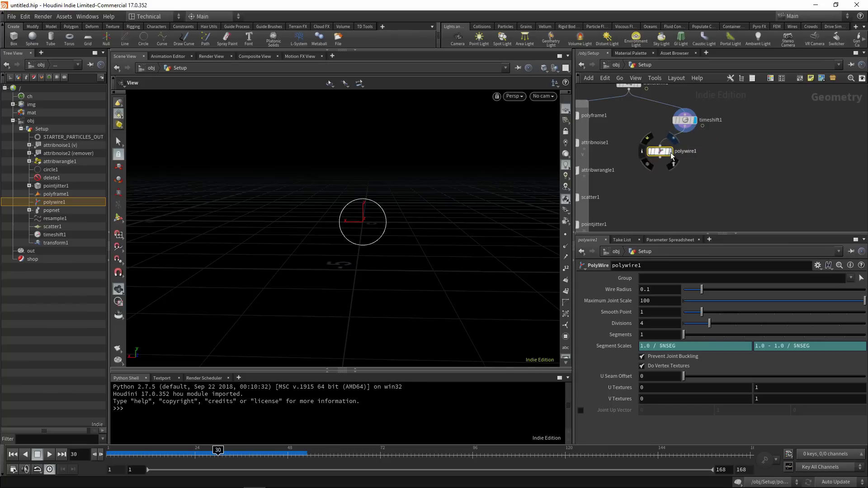
click(671, 152)
Set polywire1's wire radius to 0.2 and its divisions to 7, and check the resulting ring
drag(654, 290, 603, 293)
text(0.2)
key(Return)
click(659, 322)
text(7)
key(Return)
drag(361, 207, 341, 212)
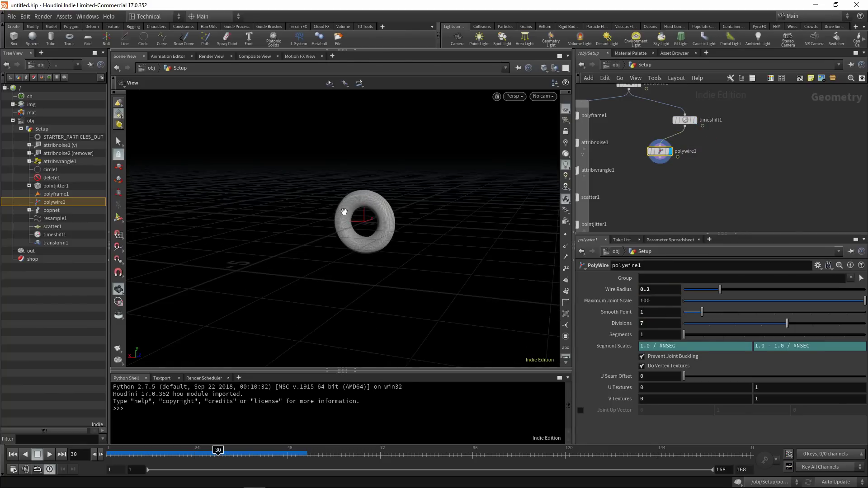
right_drag(341, 213, 381, 206)
Add and display an IsoOffset node below polywire1, with uniform sampling divisions set to 50
key(Tab)
text(iso)
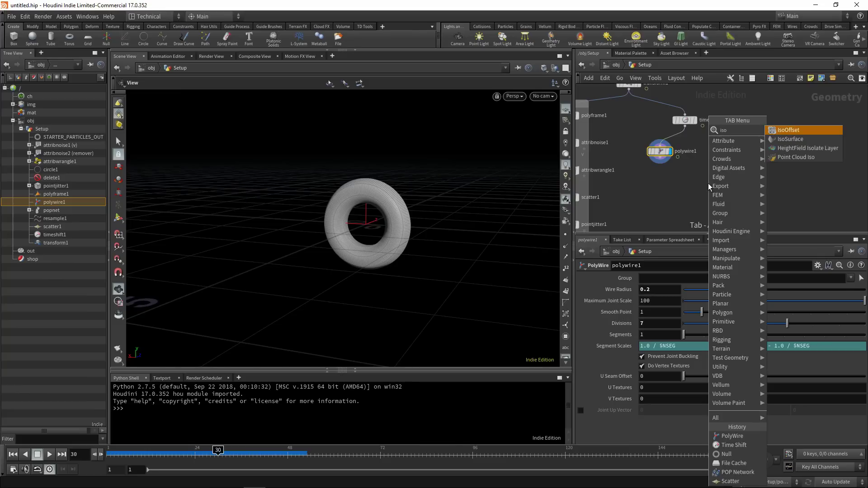
click(787, 130)
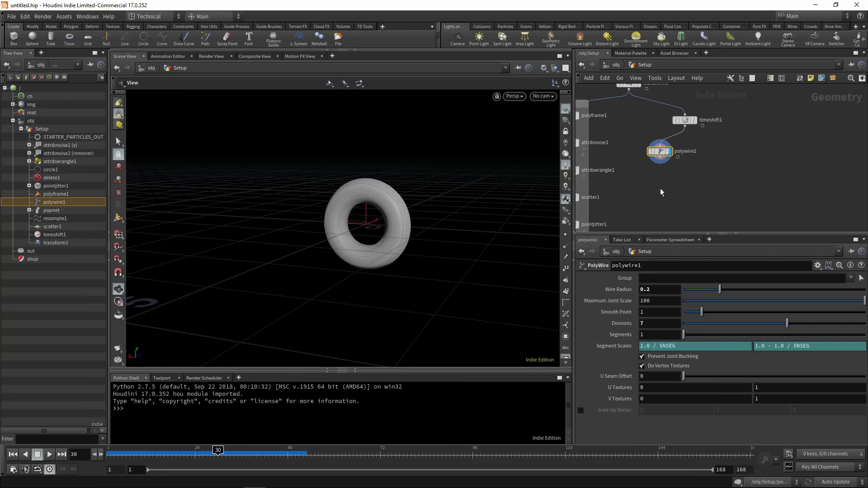
click(661, 188)
drag(390, 203, 343, 157)
double_click(646, 347)
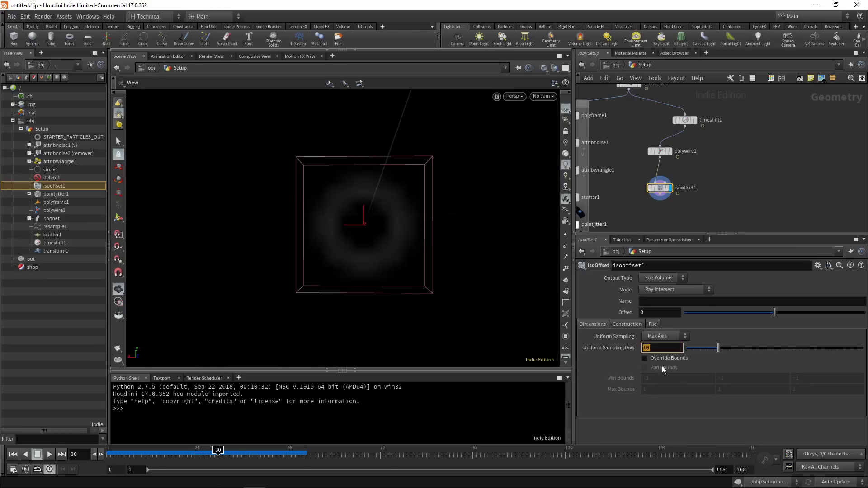
text(50)
key(Return)
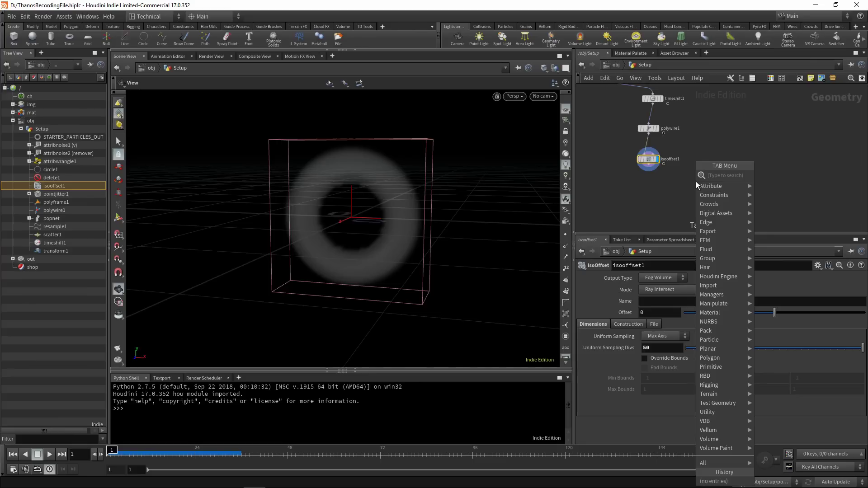
Add a Scatter node below isooffset1 and display its points
text(scat)
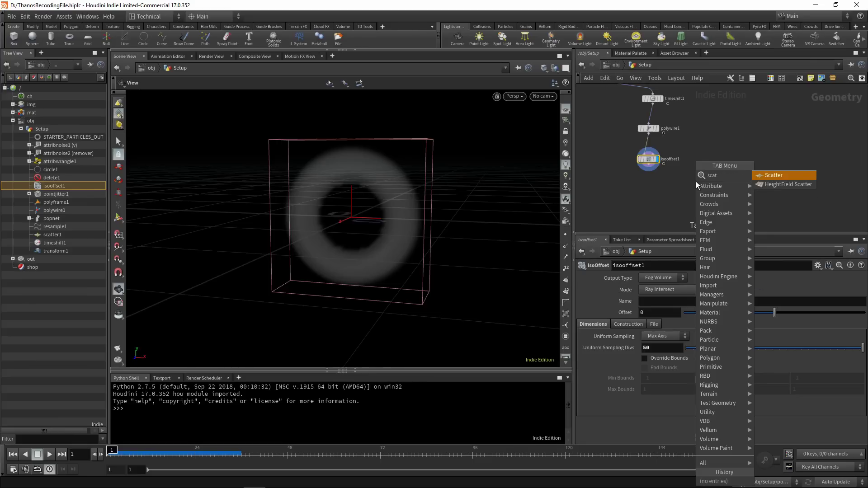
click(769, 177)
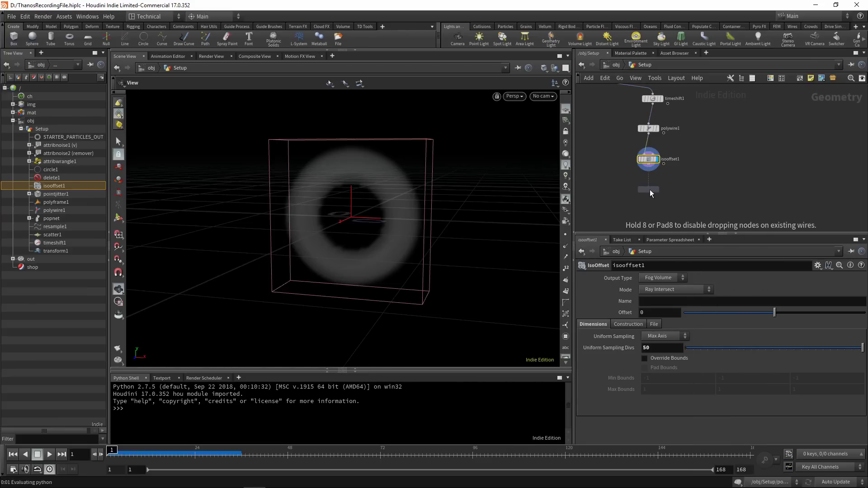
click(649, 189)
click(652, 168)
click(649, 187)
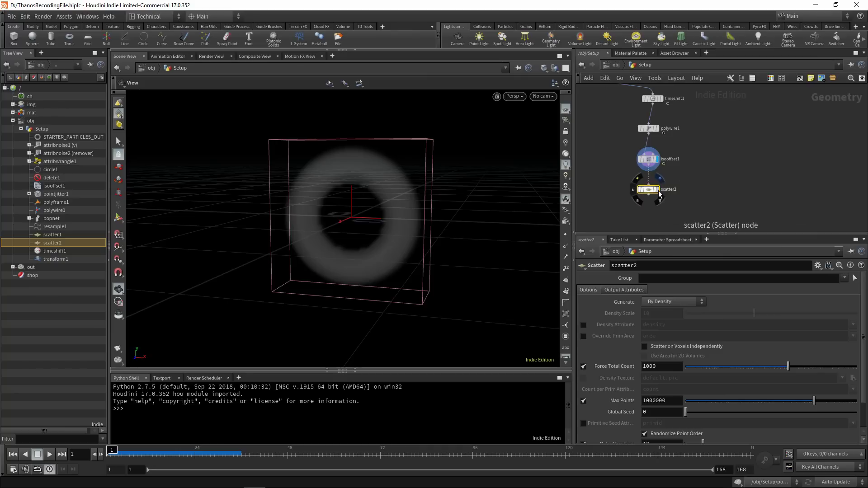
click(656, 189)
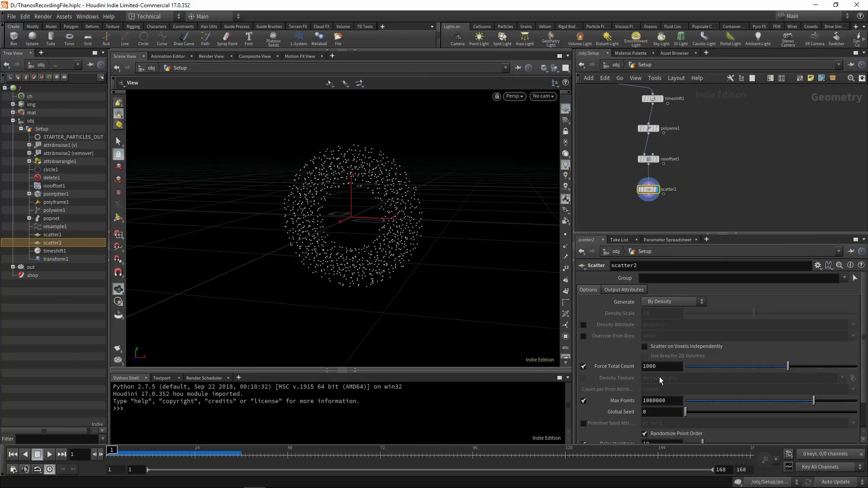
Set scatter2's forced total count to 10000 and turn off relax iterations
text(0)
key(Return)
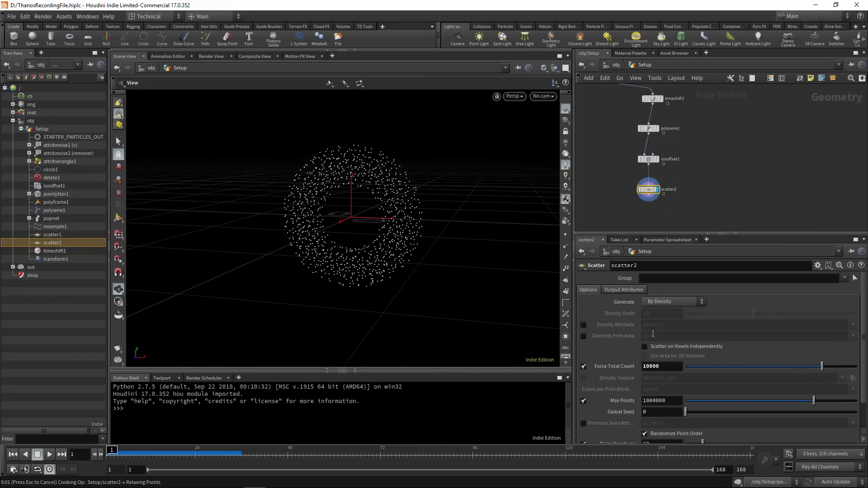
scroll(648, 329, down, 1)
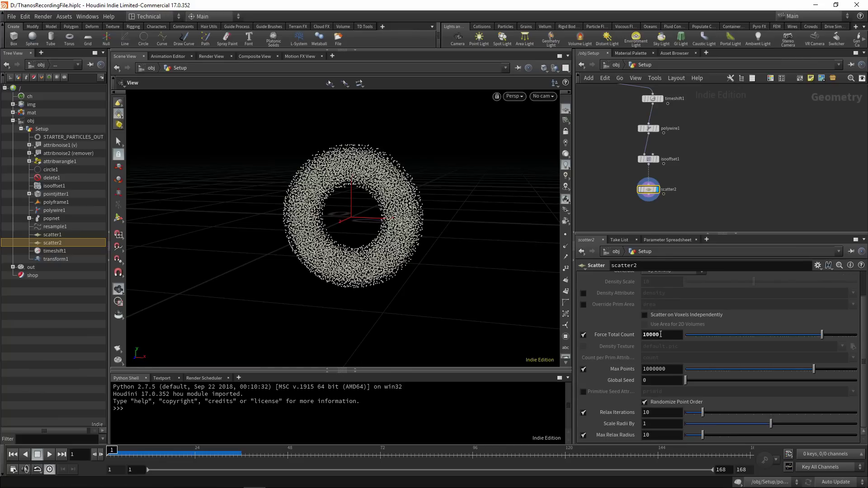
click(583, 413)
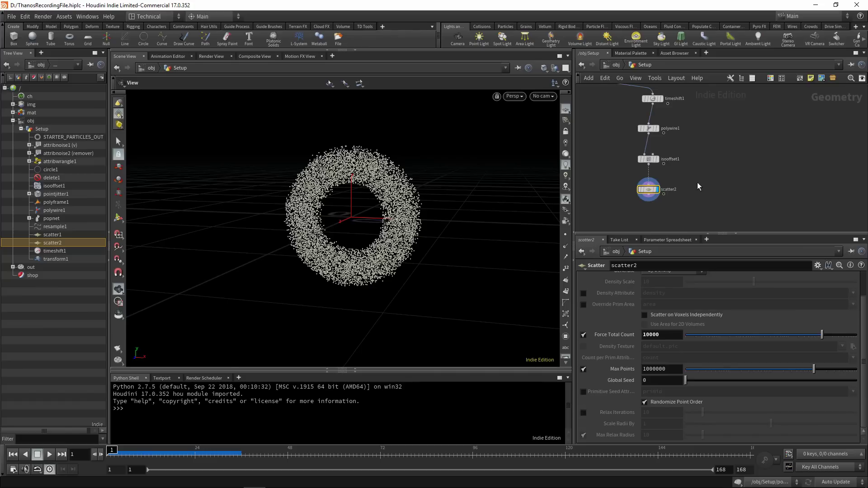
Add a POP Network node below scatter2 and wire scatter2 into its first input
middle_drag(683, 151, 682, 168)
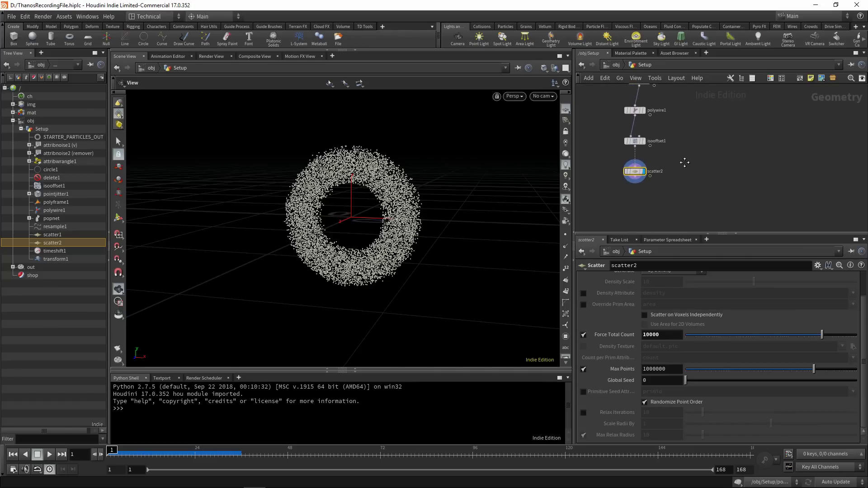
key(Tab)
text(pop n)
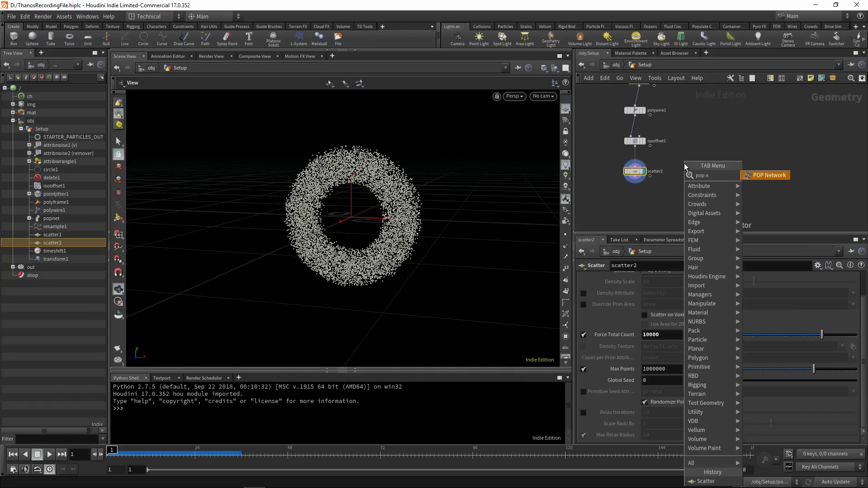
key(Return)
click(648, 202)
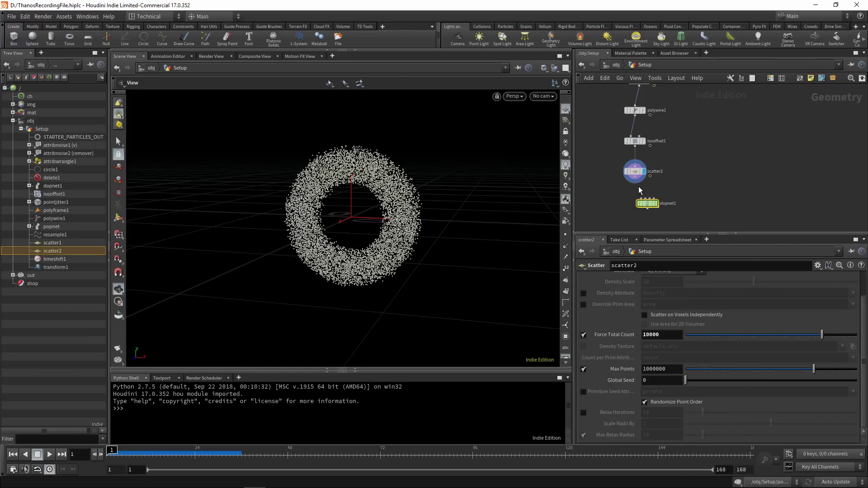
click(635, 178)
click(641, 198)
Wire timeshift1 into the second input of popnet1 and display popnet1
middle_drag(677, 107, 676, 145)
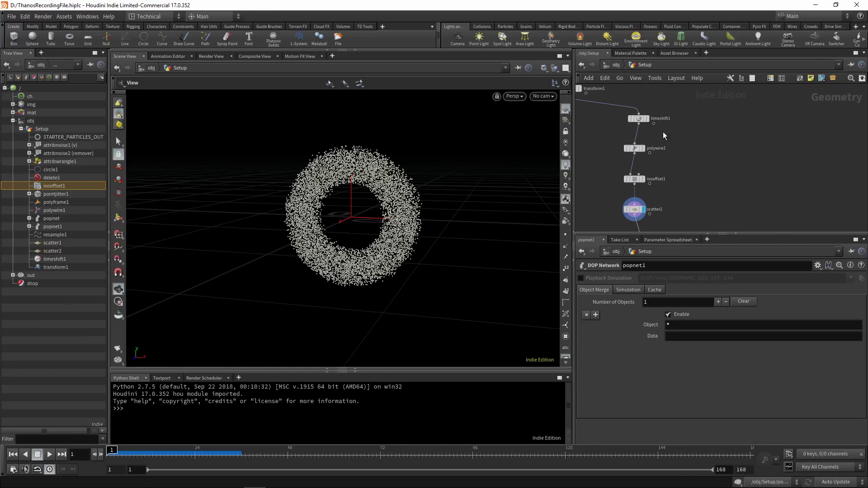
click(640, 125)
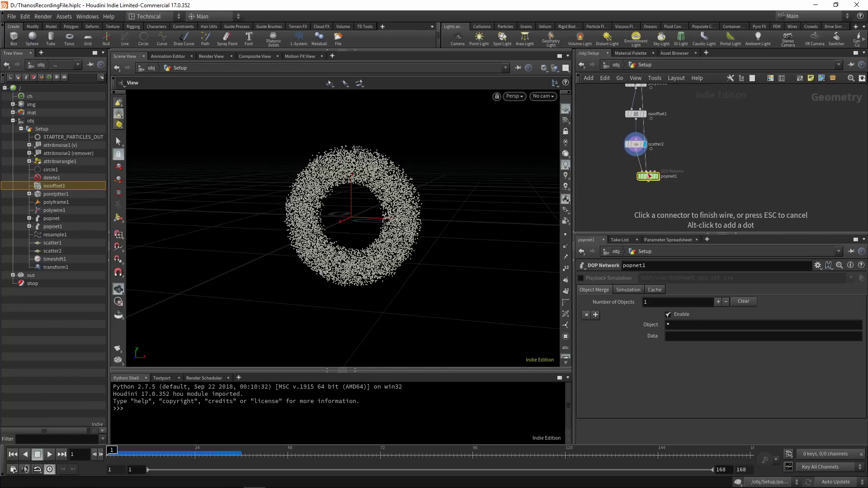
click(648, 178)
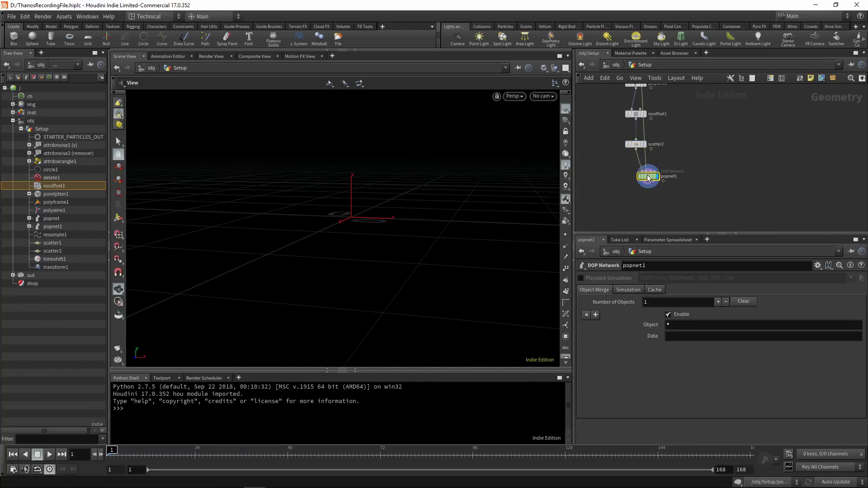
Go inside popnet1 and move source_first_input and the wire_pops_into_here merge up to make room above popsolver
double_click(651, 177)
middle_drag(764, 182, 684, 205)
drag(673, 137, 673, 90)
middle_drag(703, 125, 698, 186)
drag(669, 155, 672, 132)
middle_drag(683, 194, 679, 179)
drag(664, 216, 665, 167)
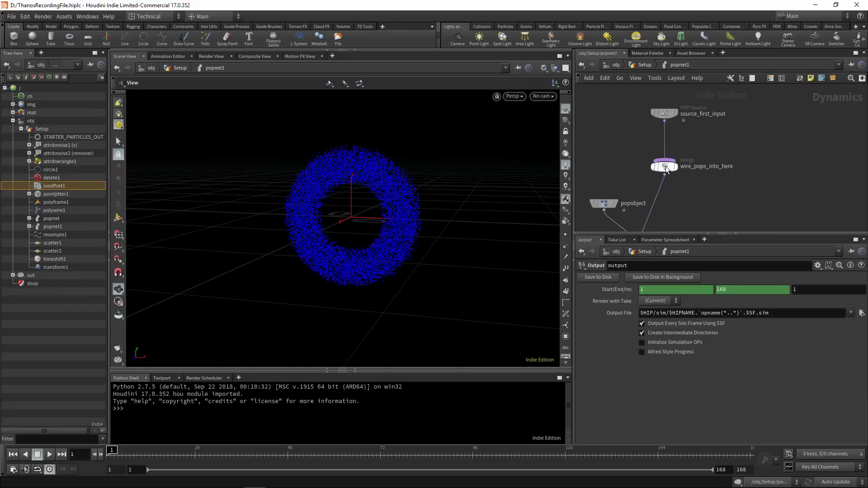
Set source_first_input's emission type to Points
click(665, 114)
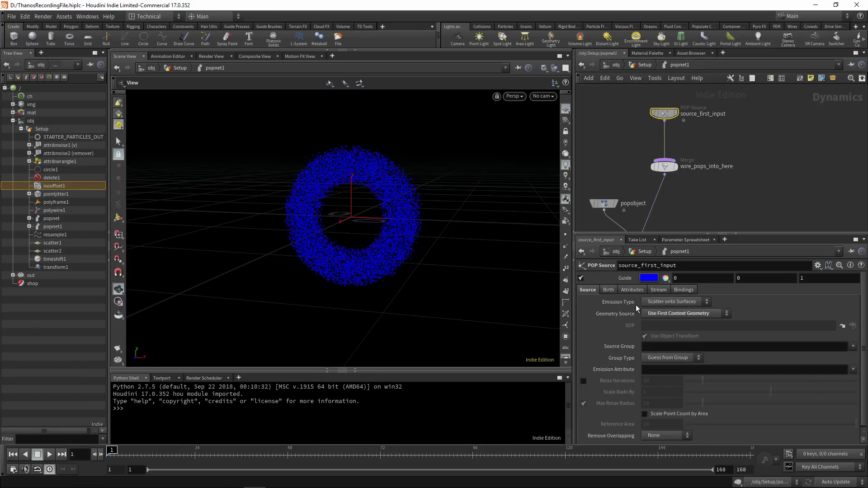
click(660, 302)
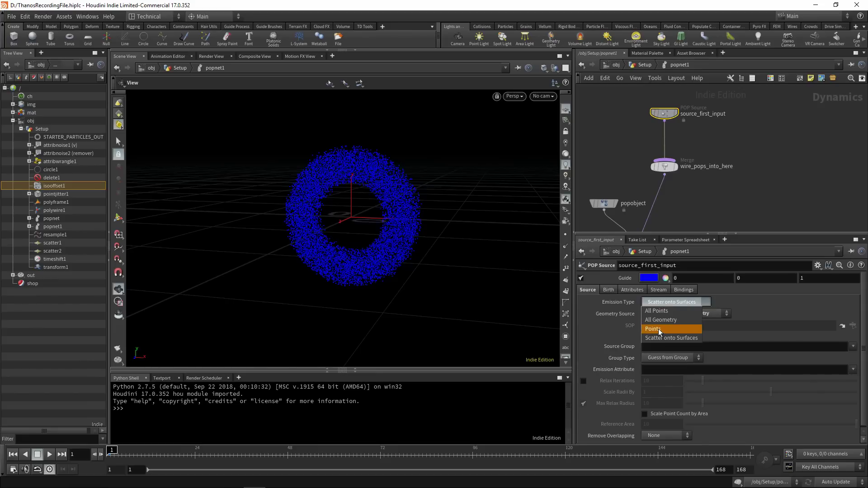
click(659, 330)
Disable simulation and keyframe source_first_input's constant birth rate at 0 on frame 1
click(605, 292)
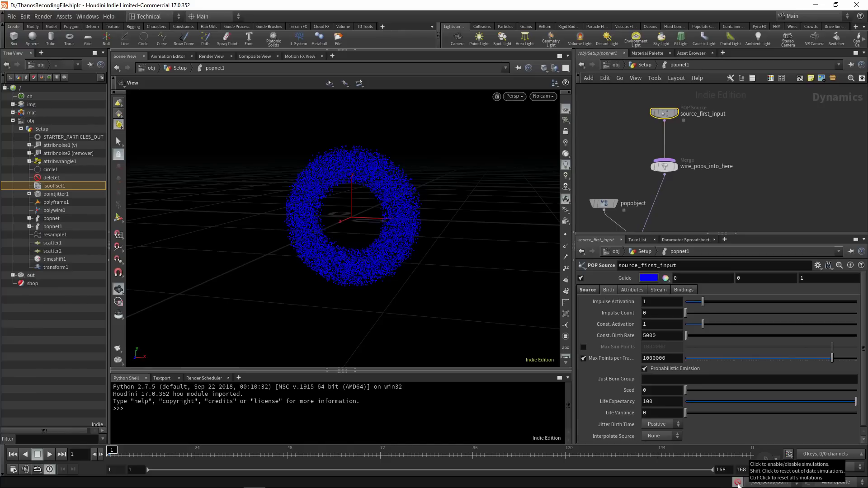
drag(123, 447, 14, 445)
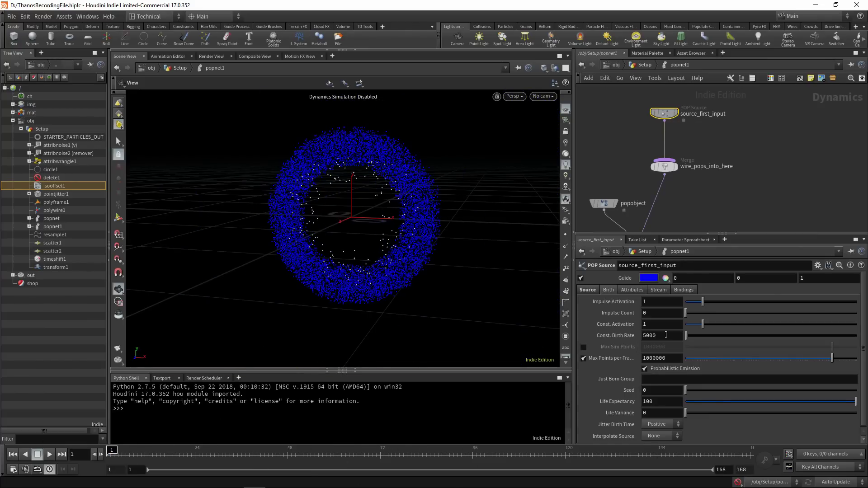
double_click(667, 335)
text(0)
key(Return)
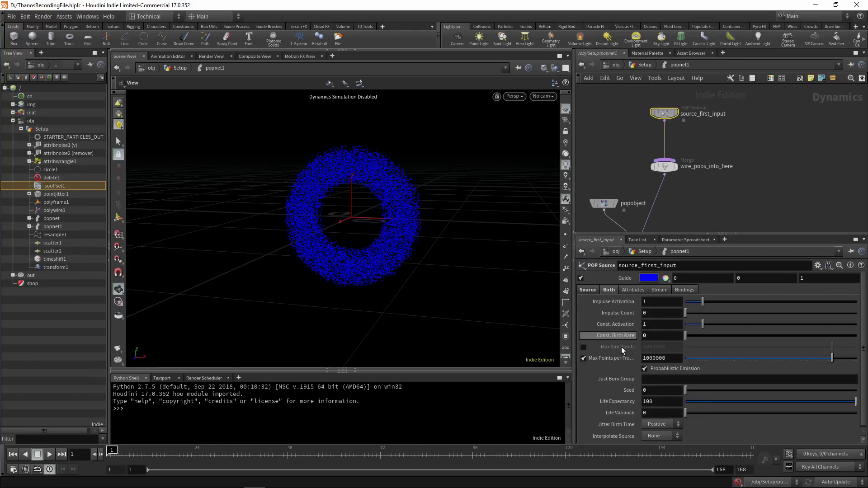
alt+click(625, 338)
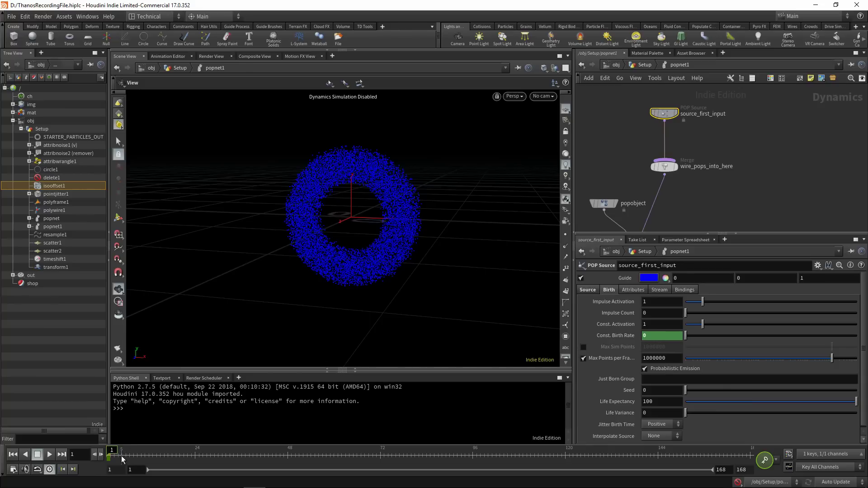
Keyframe the constant birth rate at 50000 on frame 48
click(288, 458)
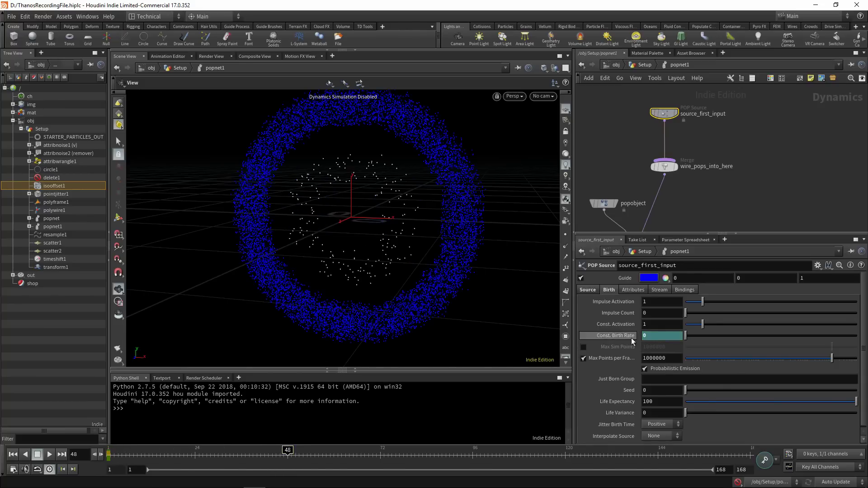
click(651, 336)
text(50000)
key(Return)
alt+click(625, 336)
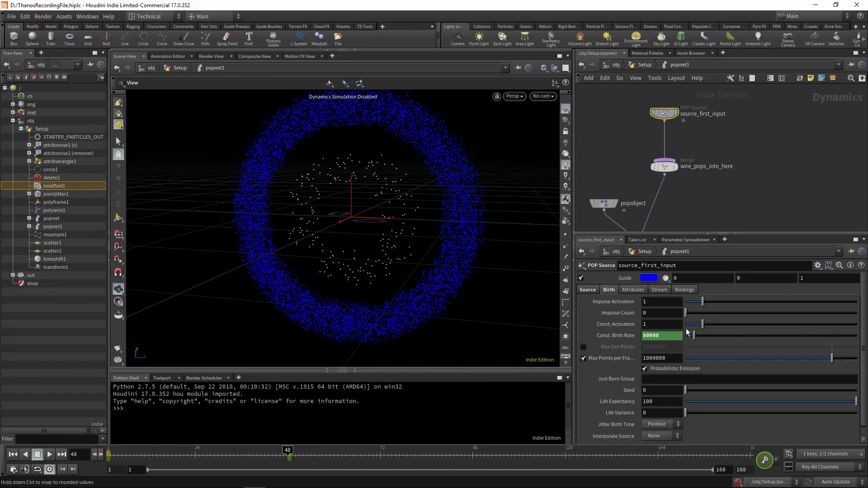
Keyframe the constant birth rate at 1000000 on frame 72
drag(289, 450, 381, 450)
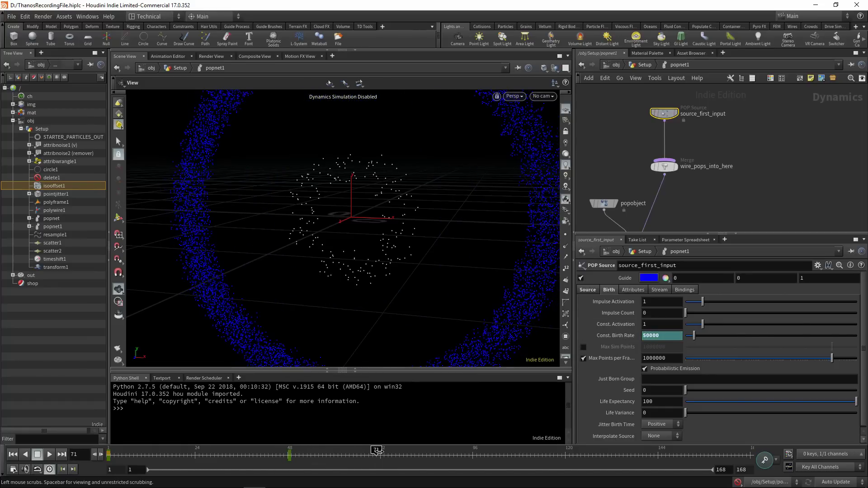
click(662, 335)
drag(670, 334, 620, 335)
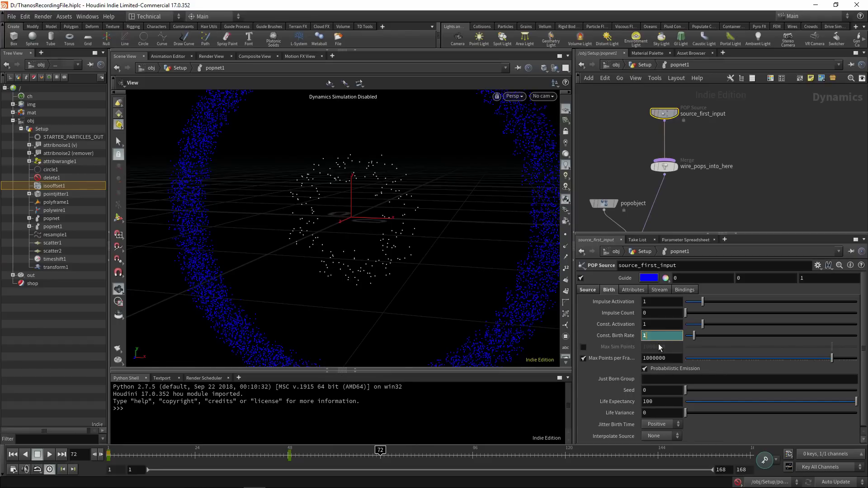
key(Return)
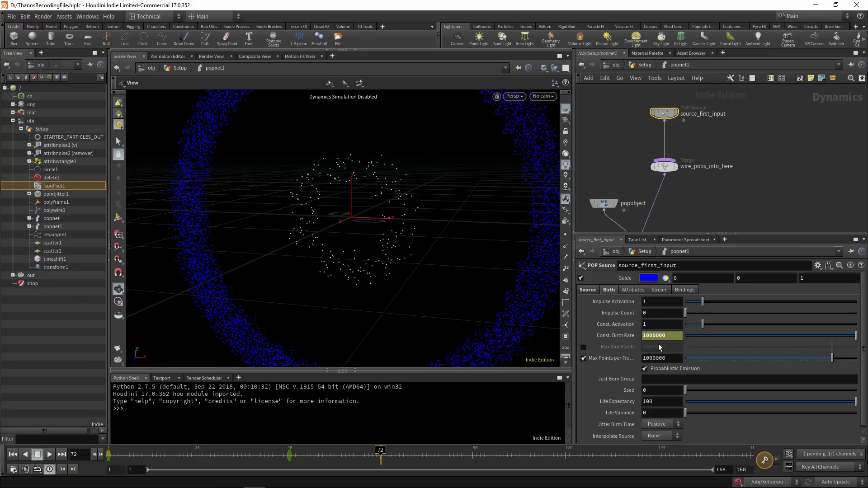
right_click(619, 337)
click(608, 334)
alt+click(625, 335)
click(669, 337)
Set the source's life expectancy to 2 and its life variance to 1
click(659, 404)
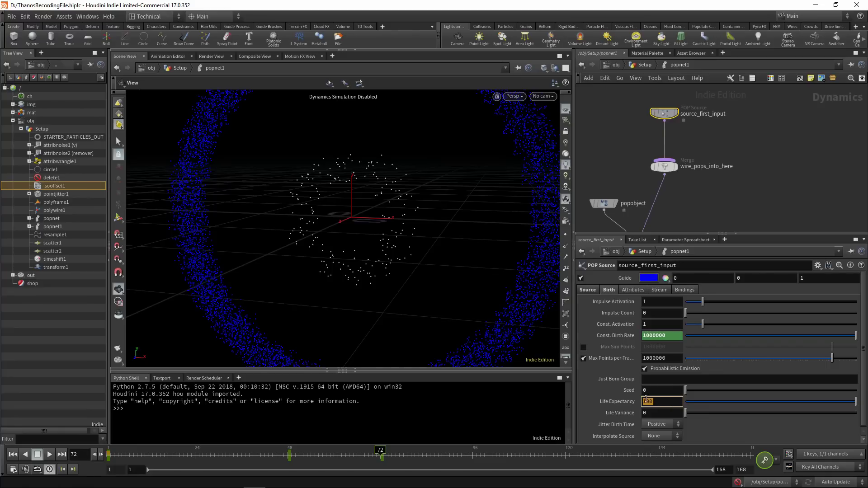
text(2)
key(Return)
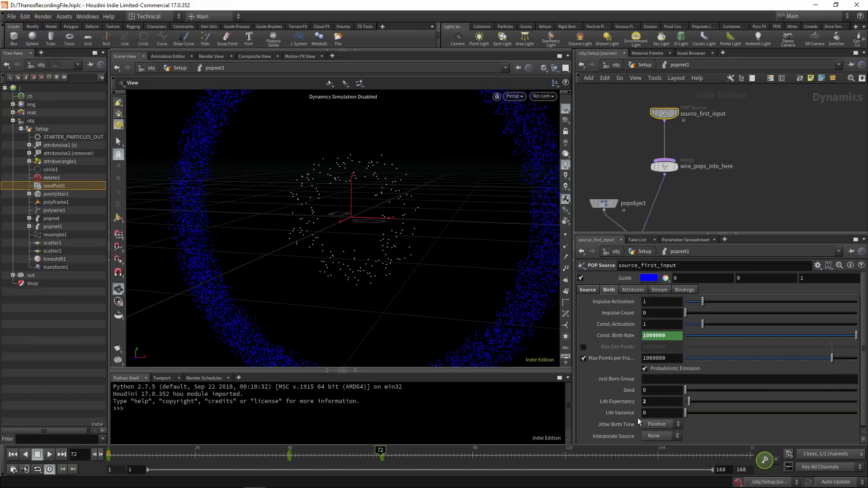
click(676, 413)
key(Return)
Return the timeline to frame 1 and re-enable simulation
drag(380, 451, 109, 452)
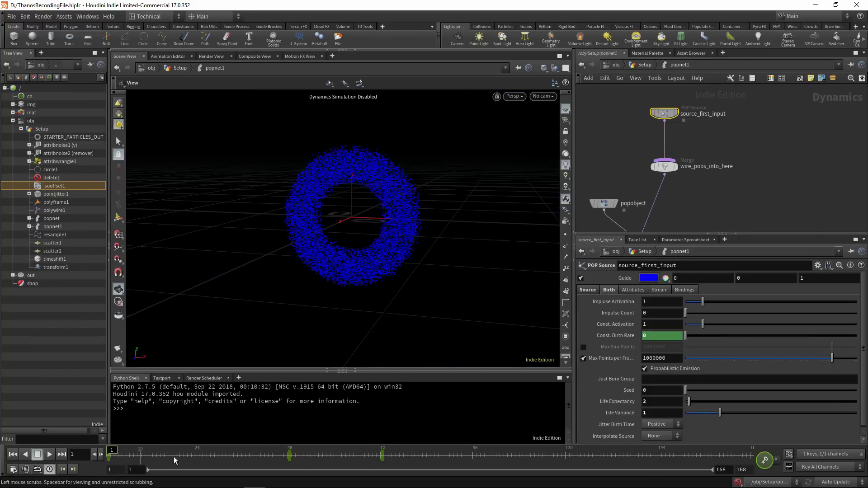
click(739, 483)
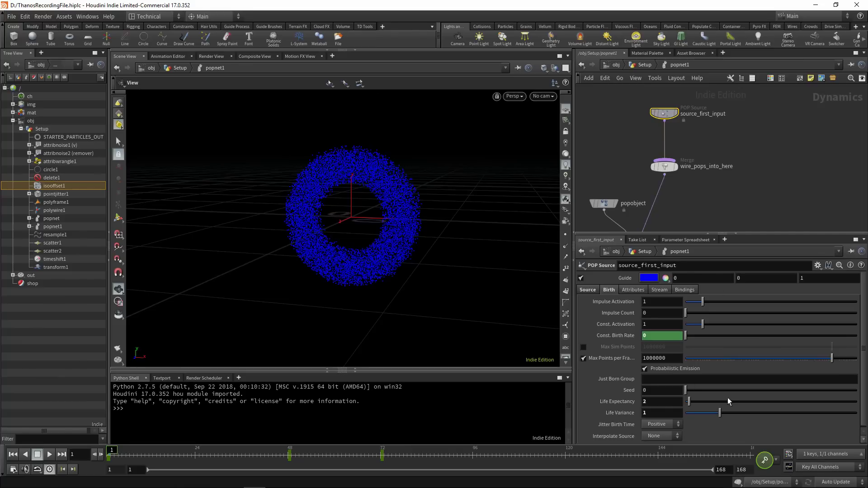
Insert a POP Curve Force node between wire_pops_into_here and popsolver, and move the merge up to space the nodes
scroll(720, 208, down, 3)
key(Tab)
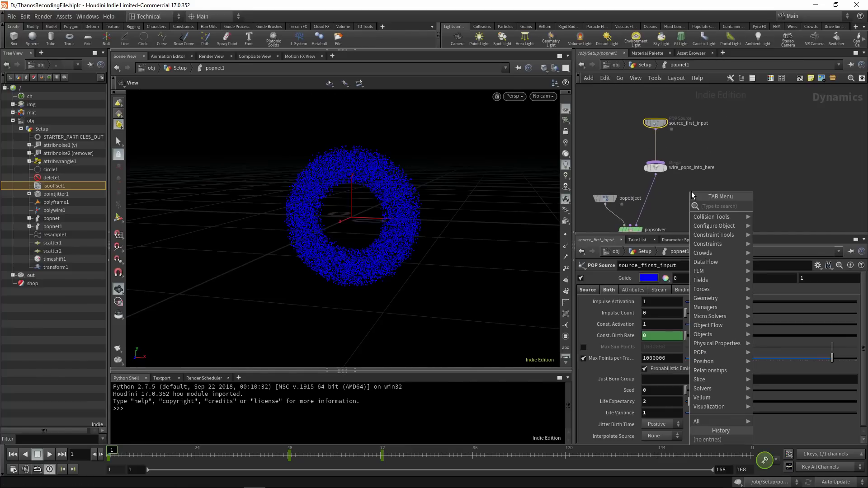
text(pop curve)
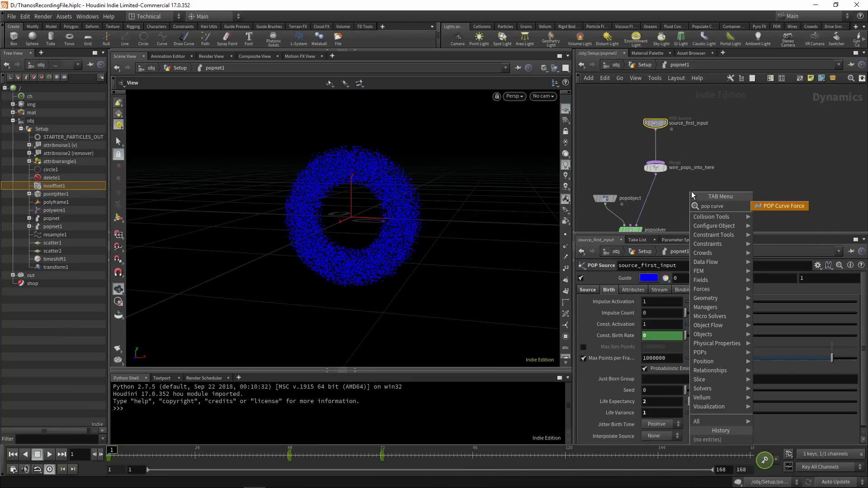
click(793, 206)
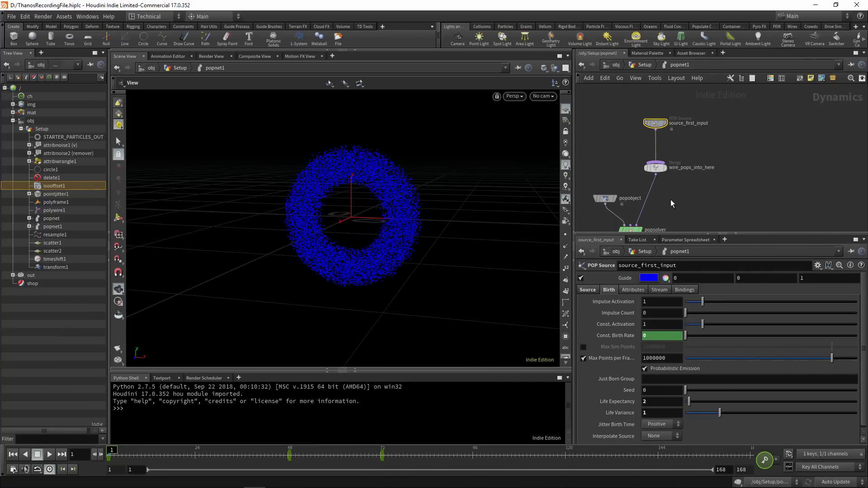
click(658, 198)
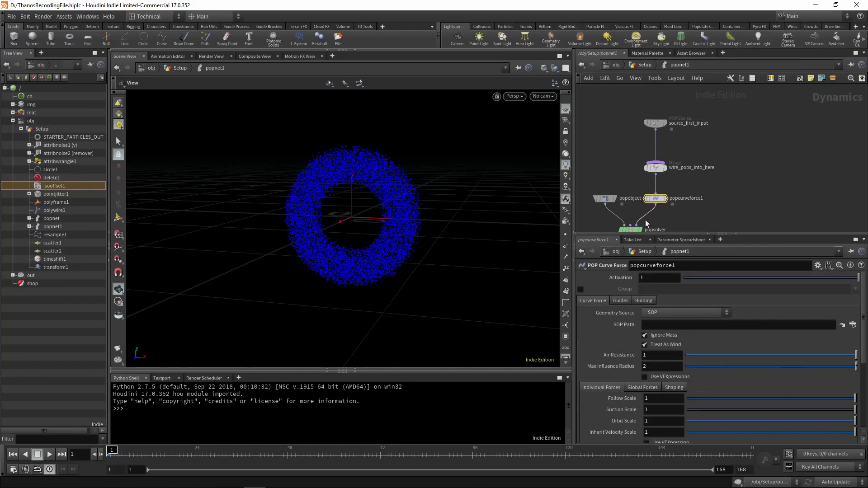
drag(657, 169, 658, 157)
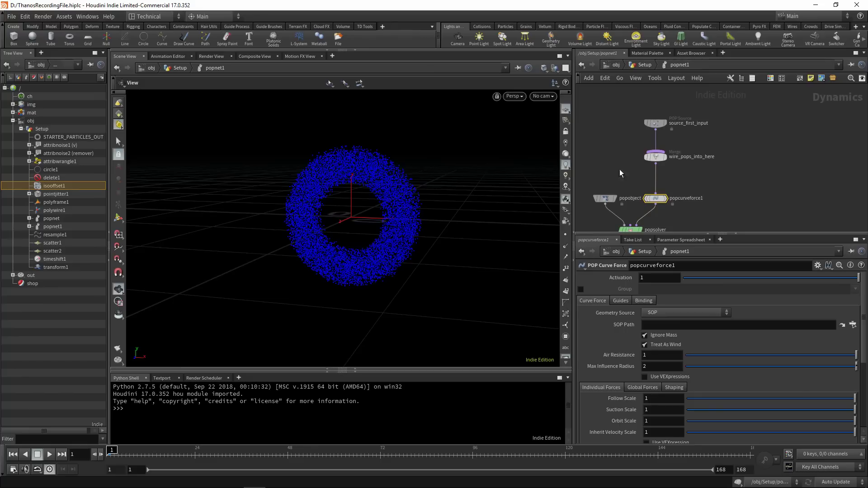
mouse_move(658, 199)
mouse_down()
mouse_move(660, 190)
mouse_move(659, 199)
mouse_up()
Set popcurveforce1's geometry source to Use Second Context Geometry and inspect its force guides from the side
click(664, 312)
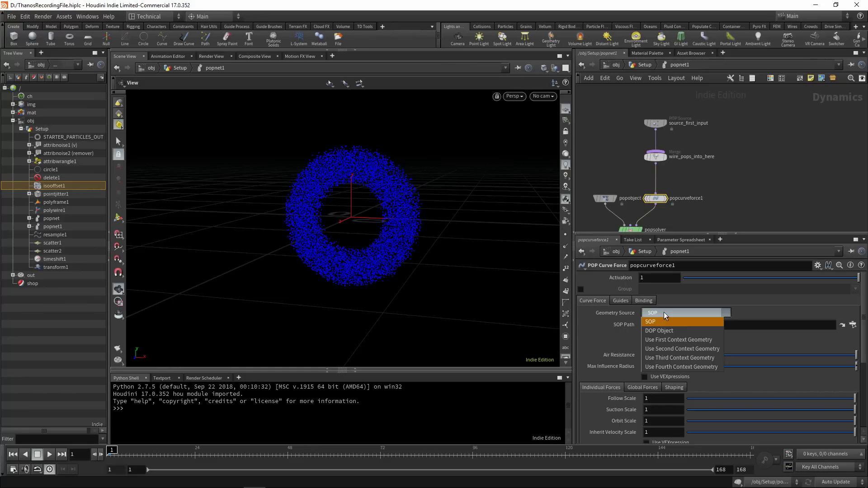
click(675, 349)
drag(447, 271, 491, 267)
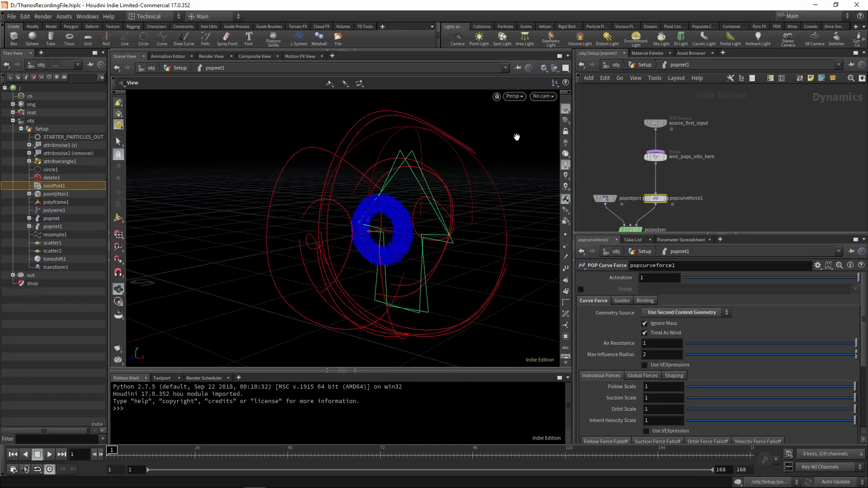
drag(448, 208, 373, 210)
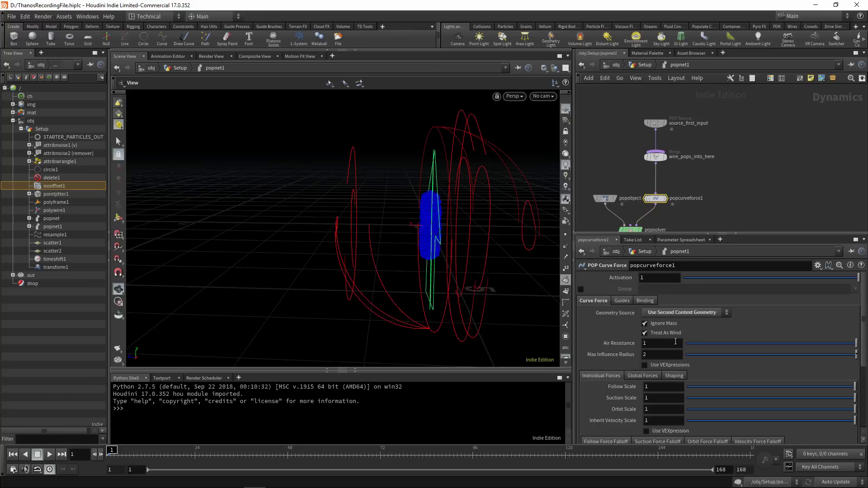
Set popcurveforce1's max influence radius to 1 and check the guides around the ring
click(674, 358)
key(Return)
drag(415, 224, 451, 236)
middle_drag(451, 236, 368, 261)
drag(347, 263, 376, 255)
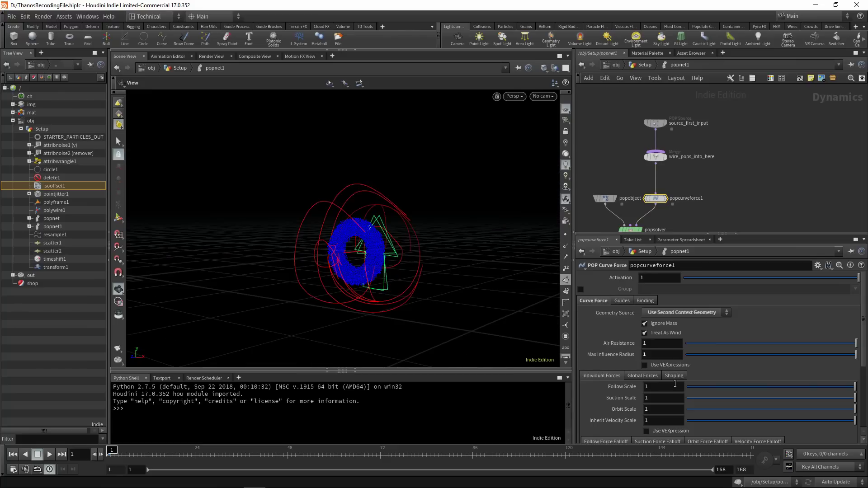
Set popcurveforce1's suction scale to 2 and orbit scale to 3, and check the guides from several angles
scroll(678, 400, down, 1)
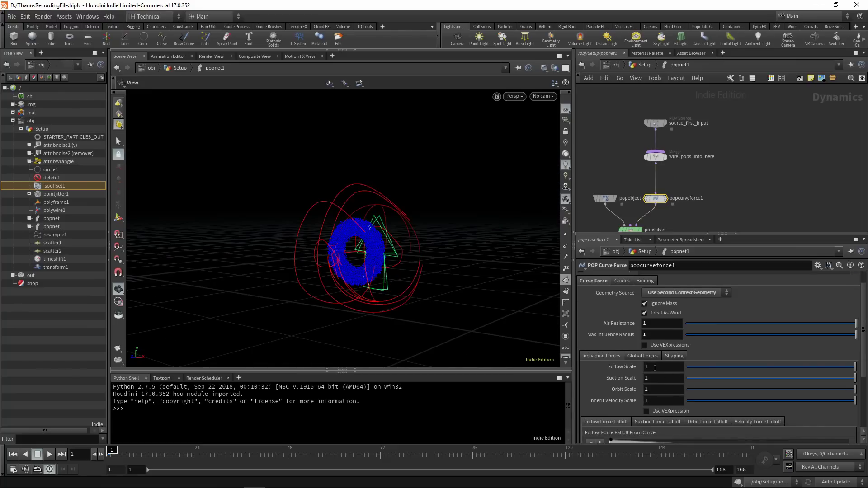
drag(656, 378, 604, 393)
text(2)
text(3)
key(Return)
scroll(646, 412, down, 2)
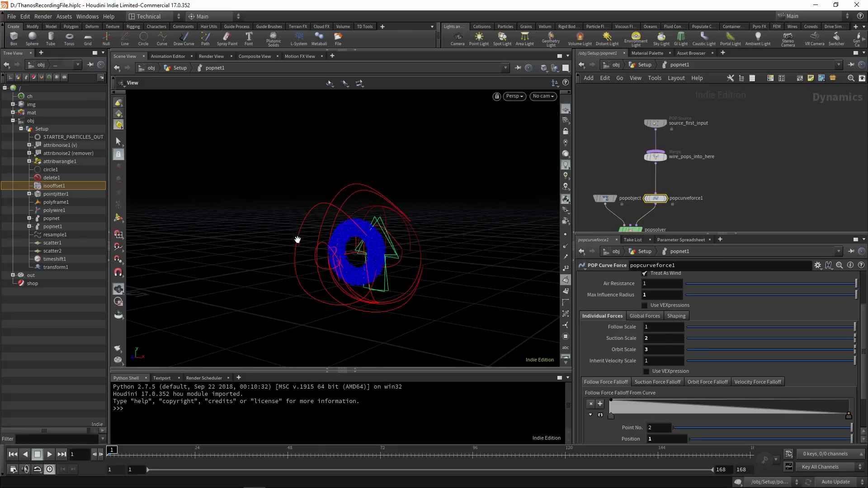
drag(431, 260, 368, 252)
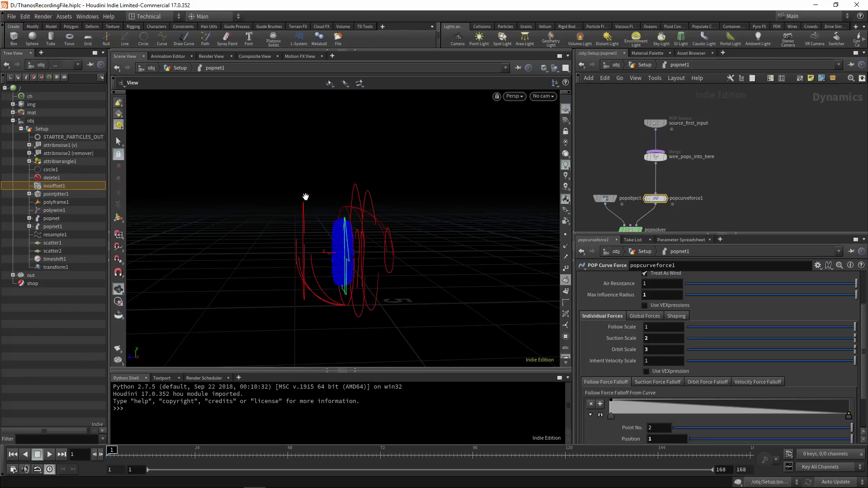
drag(334, 196, 398, 263)
scroll(615, 359, down, 2)
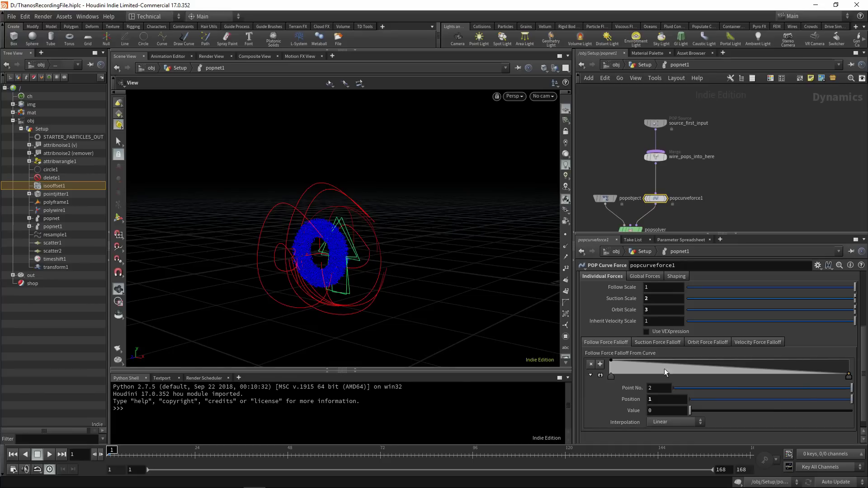
Flatten popcurveforce1's follow, suction, orbit and velocity force falloff ramps by removing the end point of each
mouse_move(849, 374)
mouse_down()
mouse_move(851, 355)
mouse_move(856, 390)
mouse_up()
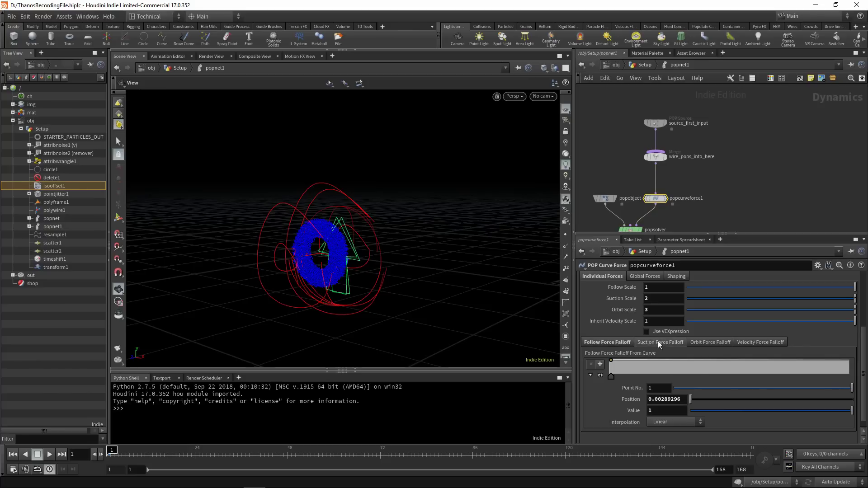
click(659, 342)
click(710, 342)
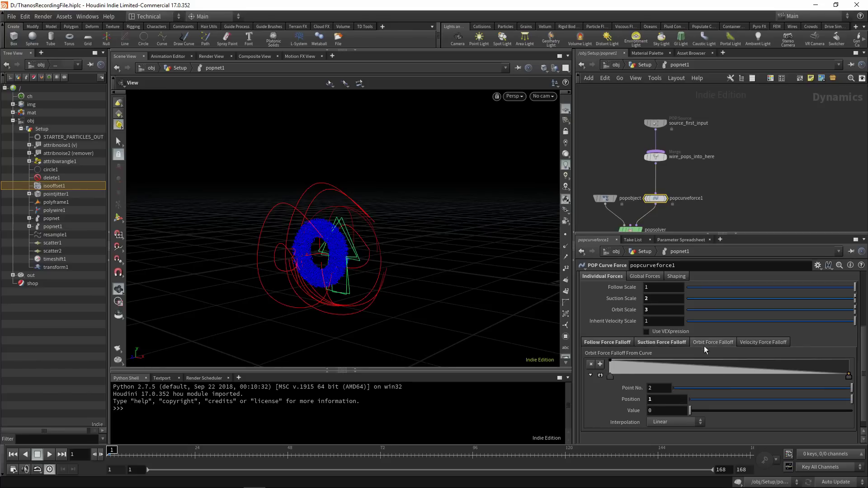
click(750, 340)
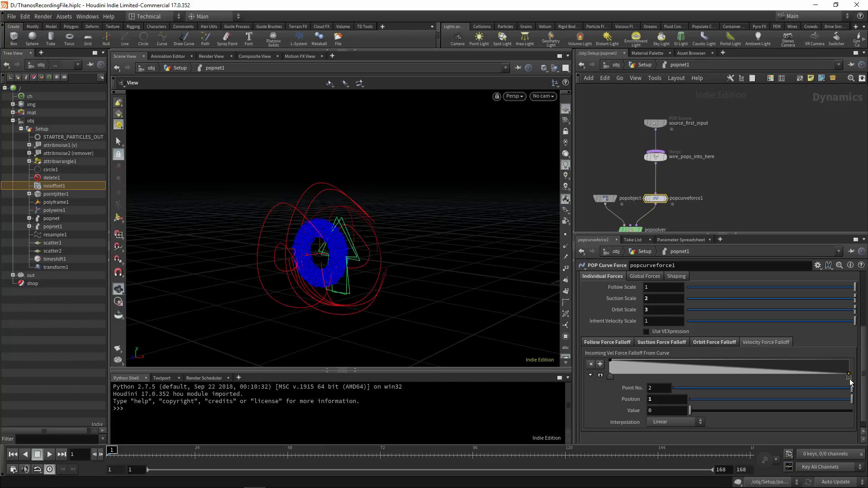
drag(849, 376, 852, 342)
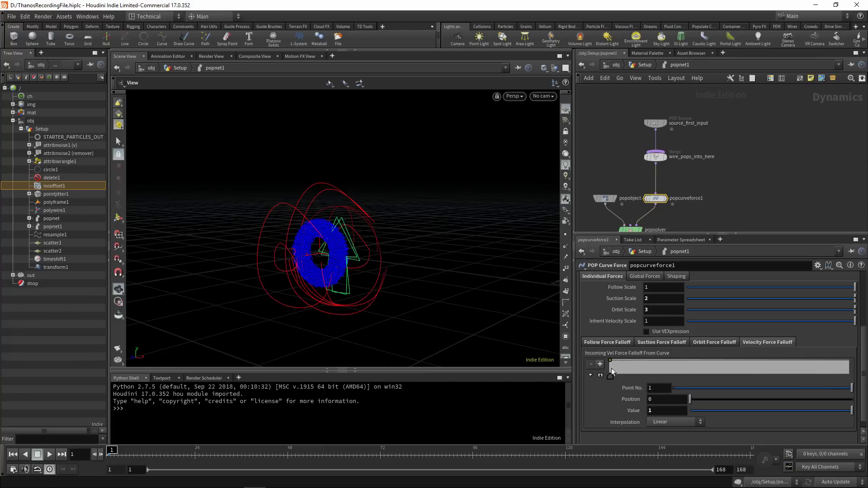
Set the incoming velocity force falloff value of popcurveforce1 to 0.3 and check the guides around the ring
click(666, 412)
text(0.3)
key(Return)
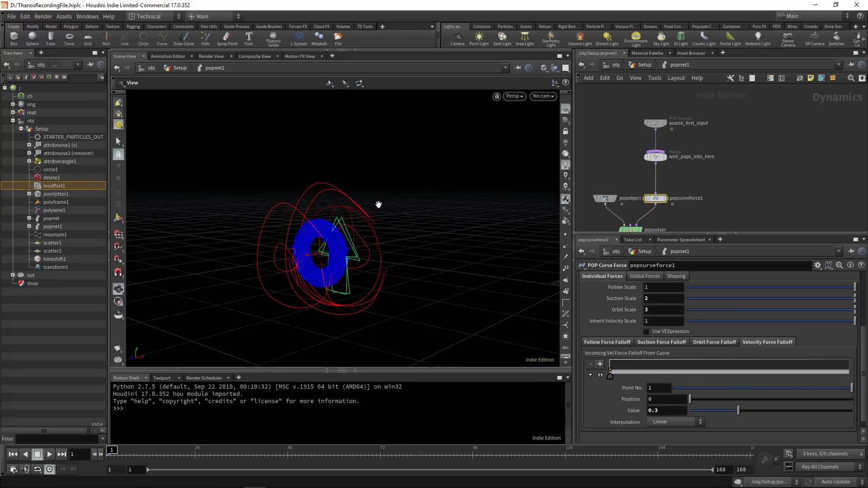
drag(345, 227, 407, 289)
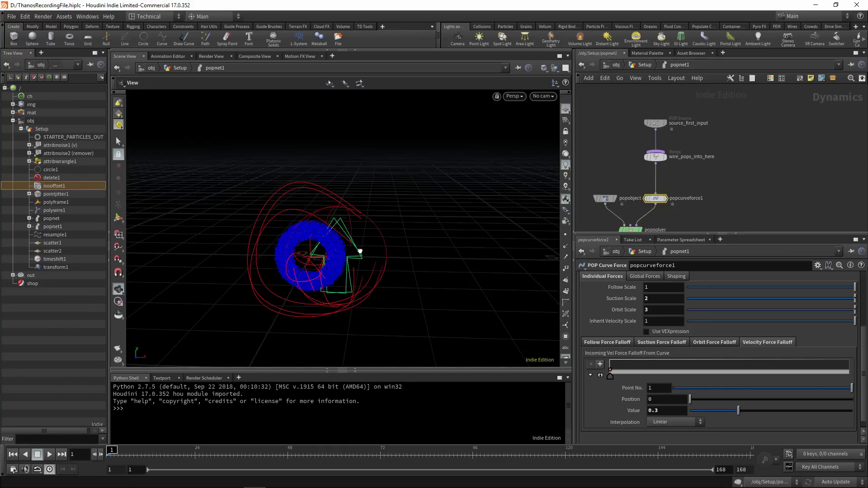
drag(360, 250, 358, 237)
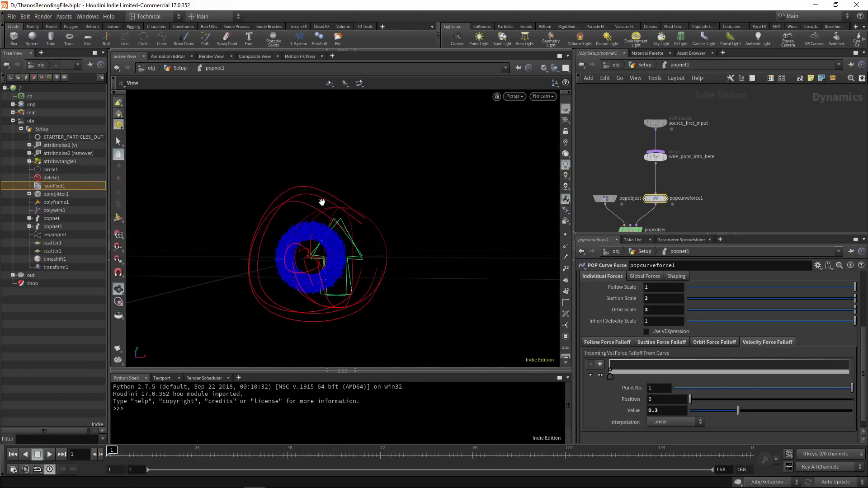
Remove the end point of popcurveforce1's global Force Along Length ramp and check the guides from several angles
scroll(653, 318, up, 1)
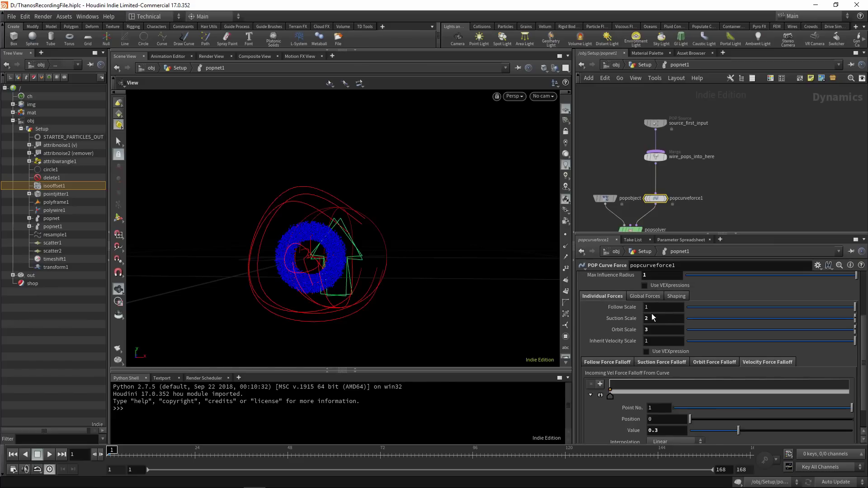
click(641, 296)
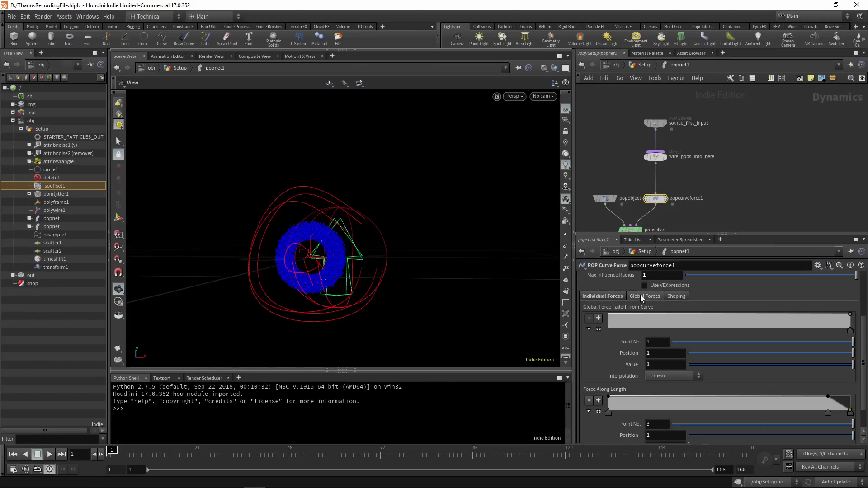
scroll(678, 348, down, 1)
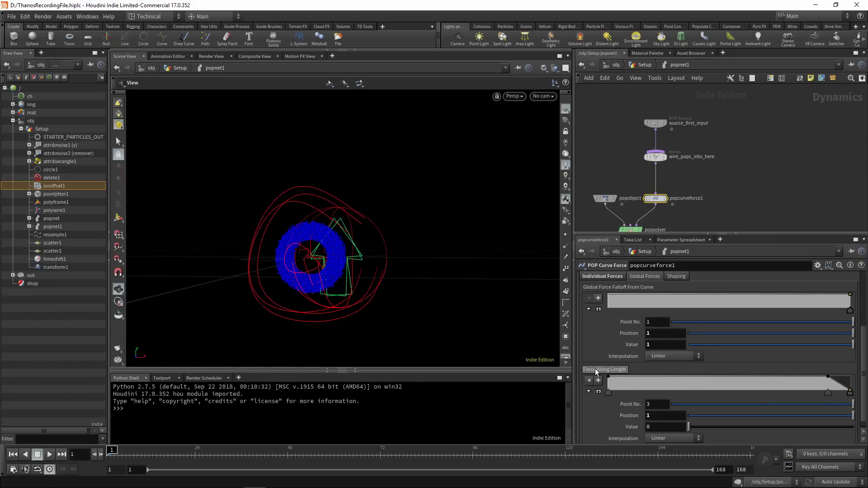
drag(321, 289, 359, 293)
drag(382, 320, 343, 248)
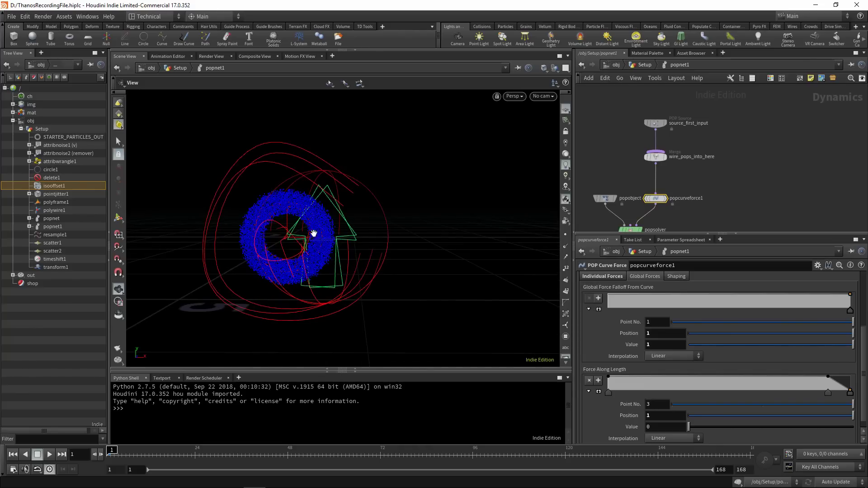
ctrl+click(850, 391)
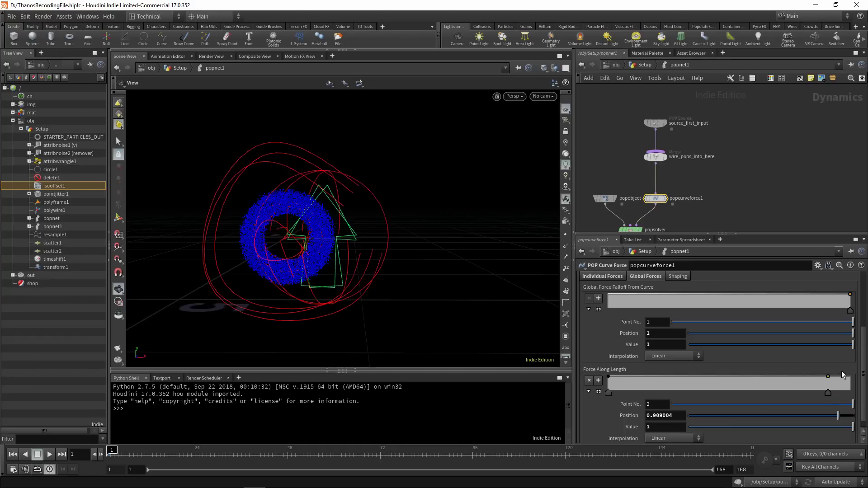
drag(382, 213, 330, 232)
Play the curve force simulation from the start, stop it, and scrub back through the frames to examine the particle spread
middle_drag(740, 188, 739, 175)
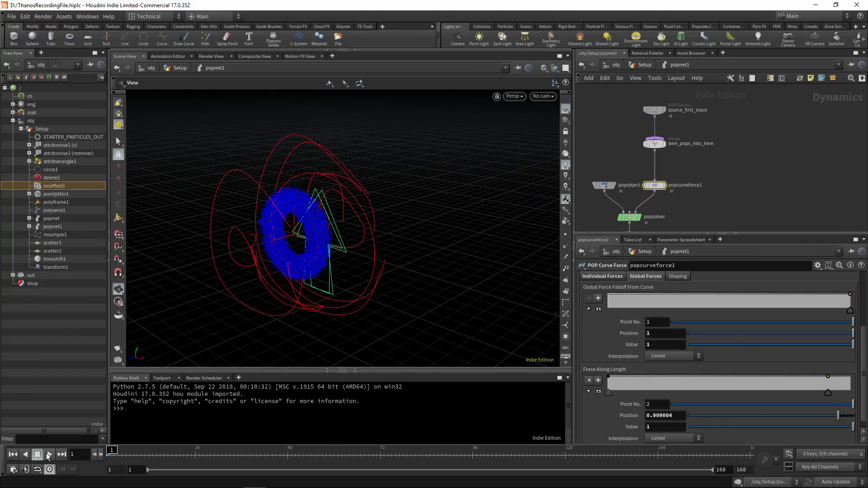
click(49, 455)
drag(310, 286, 345, 254)
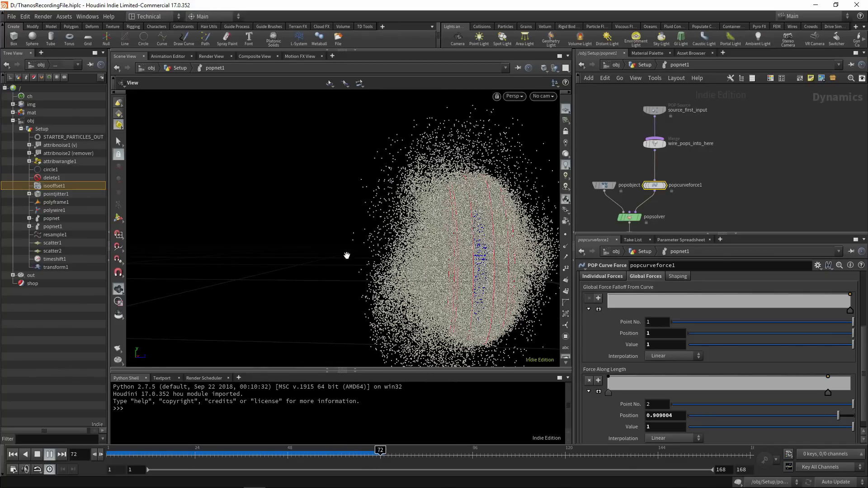
click(37, 456)
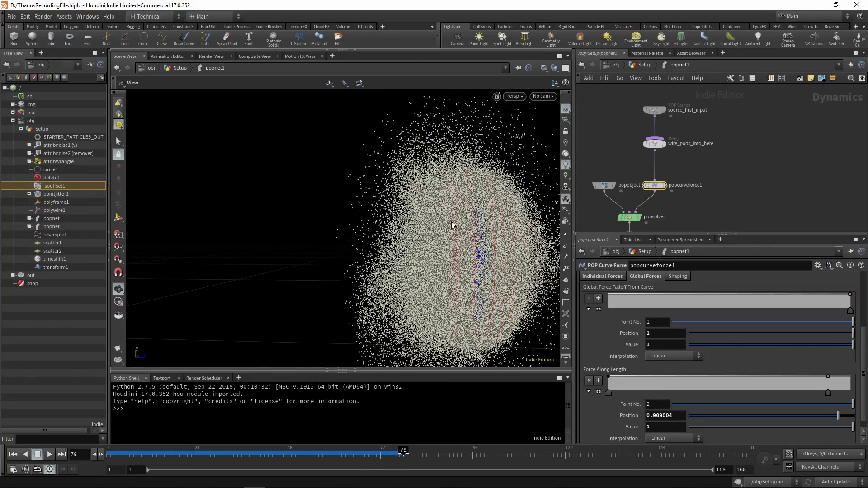
drag(399, 265, 354, 381)
drag(217, 456, 345, 464)
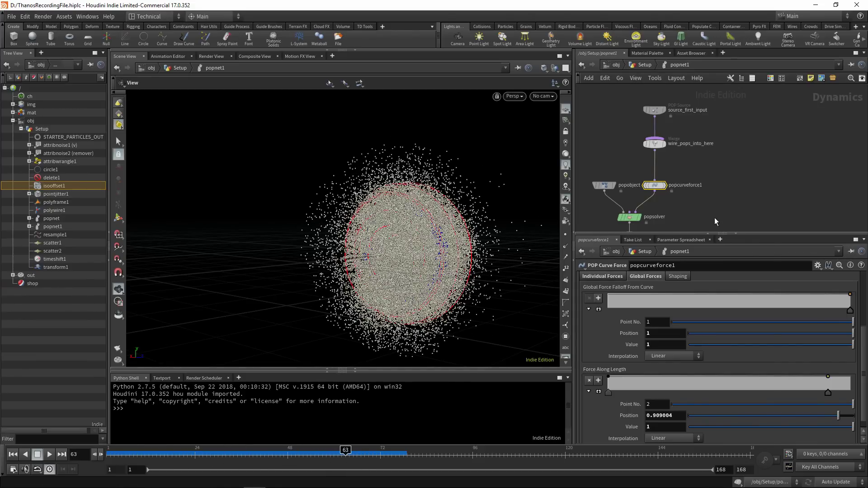
Insert a POP Wind node between popcurveforce1 and popsolver, and move popcurveforce1 up to make room
key(Tab)
text(pop win)
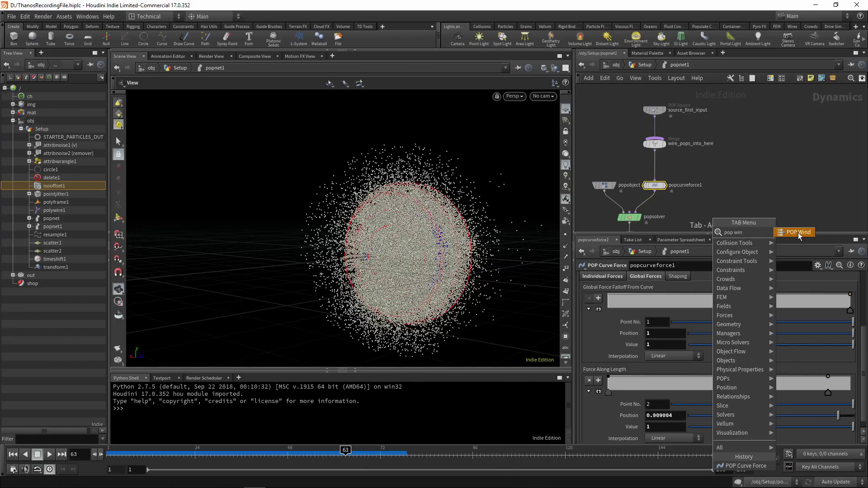
click(798, 232)
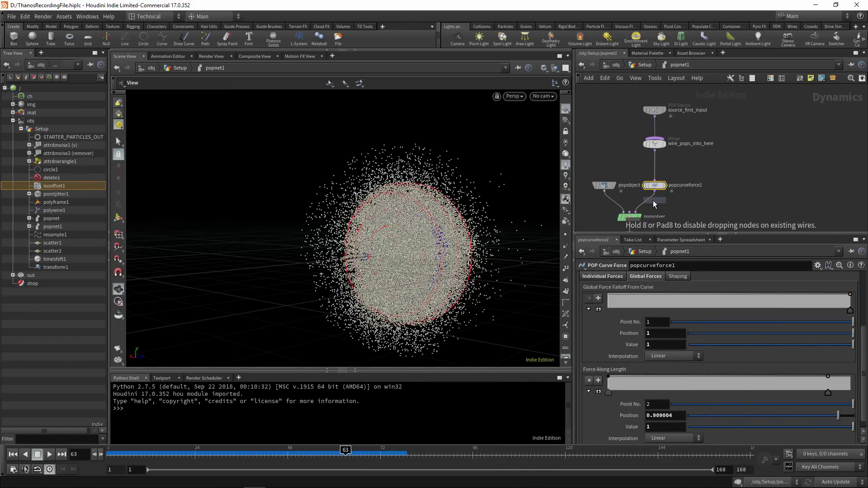
drag(656, 186, 656, 170)
drag(652, 211, 654, 194)
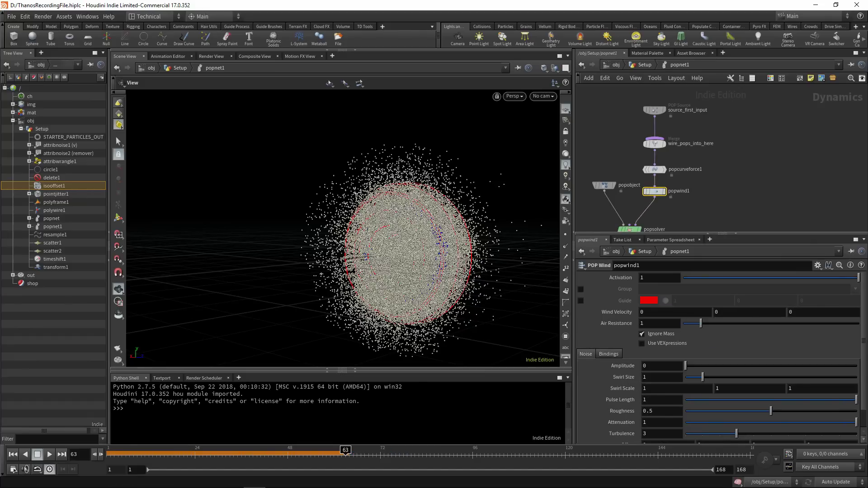
Return to frame 1 and set popwind1's noise amplitude to 2
click(13, 454)
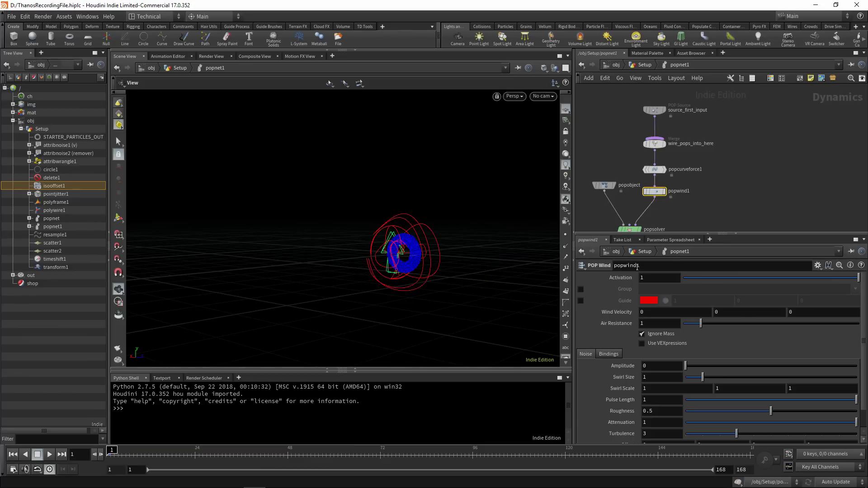
click(660, 366)
text(2)
key(Return)
Play the simulation with wind noise, stop it, and scrub the frames to examine the particles from the side and front
drag(389, 276, 371, 280)
click(49, 455)
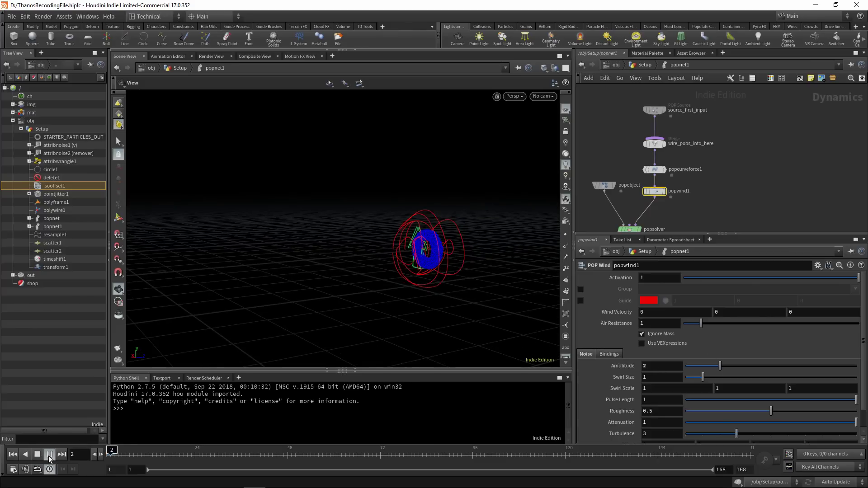
middle_drag(477, 270, 416, 281)
scroll(417, 282, up, 3)
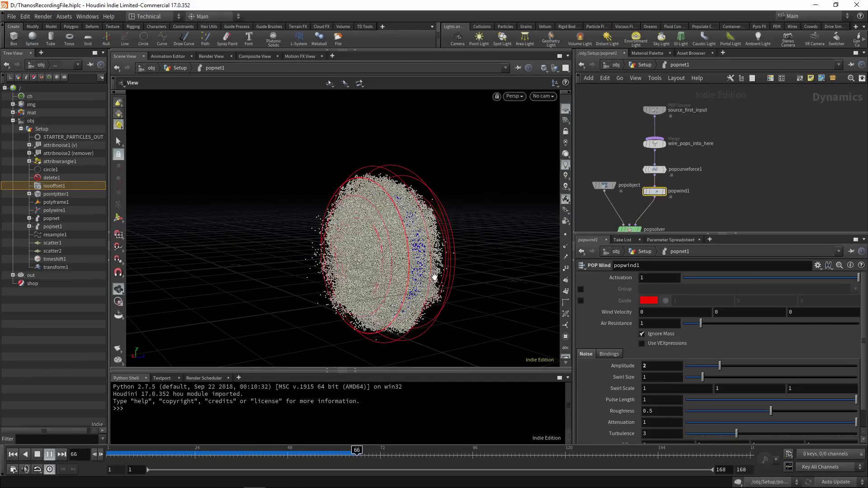
drag(395, 246, 392, 246)
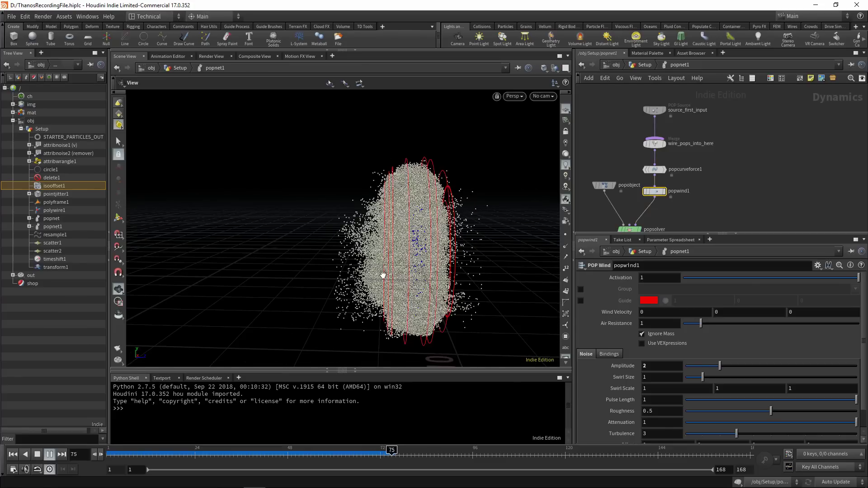
click(40, 453)
drag(481, 269, 389, 307)
drag(114, 453, 388, 453)
drag(373, 292, 411, 226)
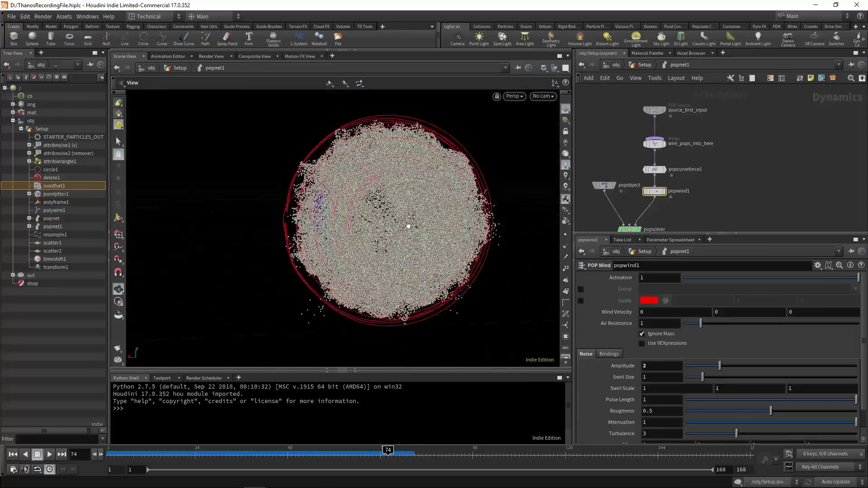
Set popcurveforce1's max influence radius to 1.5
click(654, 169)
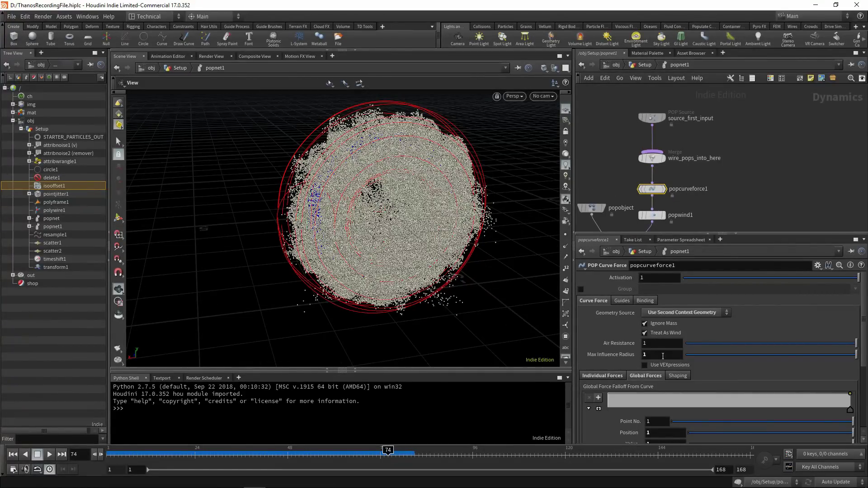
click(677, 375)
scroll(651, 336, down, 2)
click(646, 326)
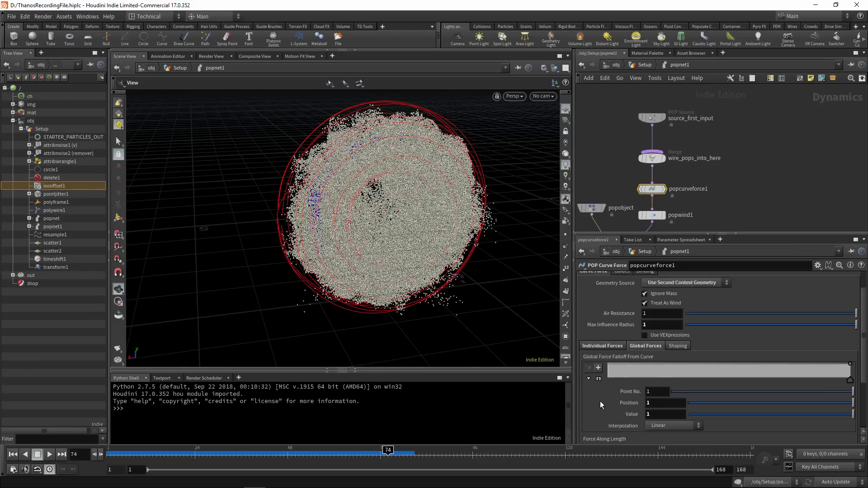
scroll(652, 338, up, 1)
click(662, 338)
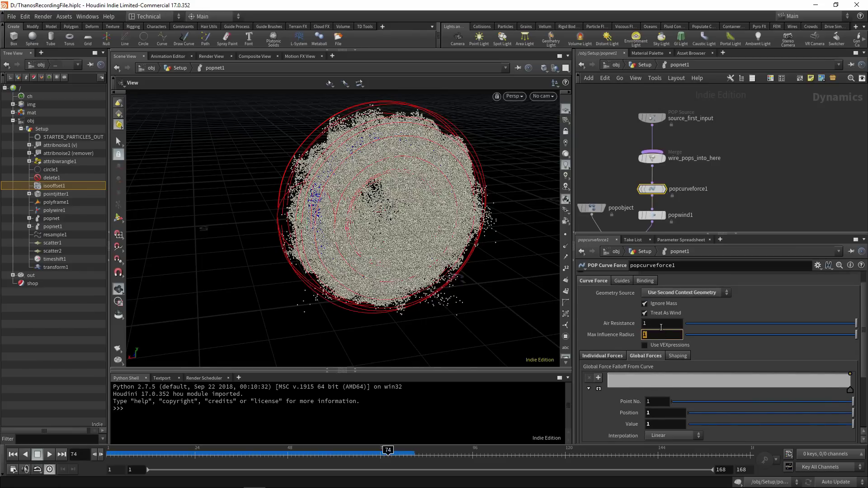
key(Return)
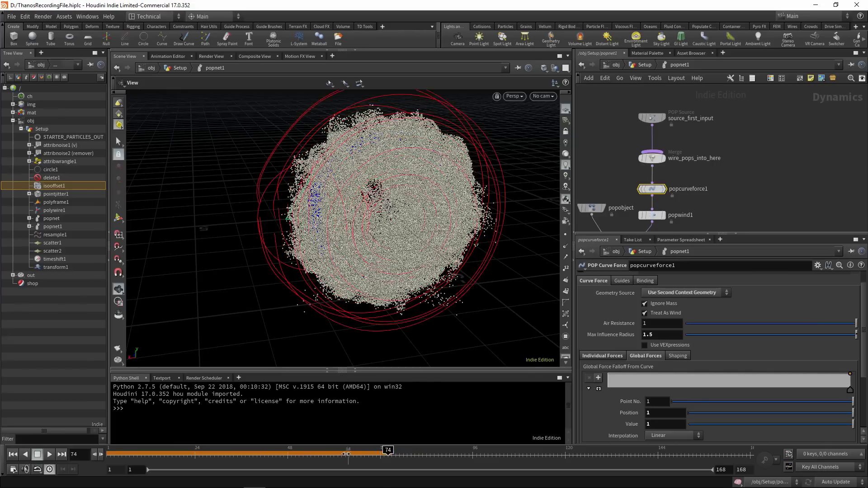
Replay the simulation with the larger influence radius and examine the particles against the guides from the side
drag(354, 454, 61, 460)
click(49, 455)
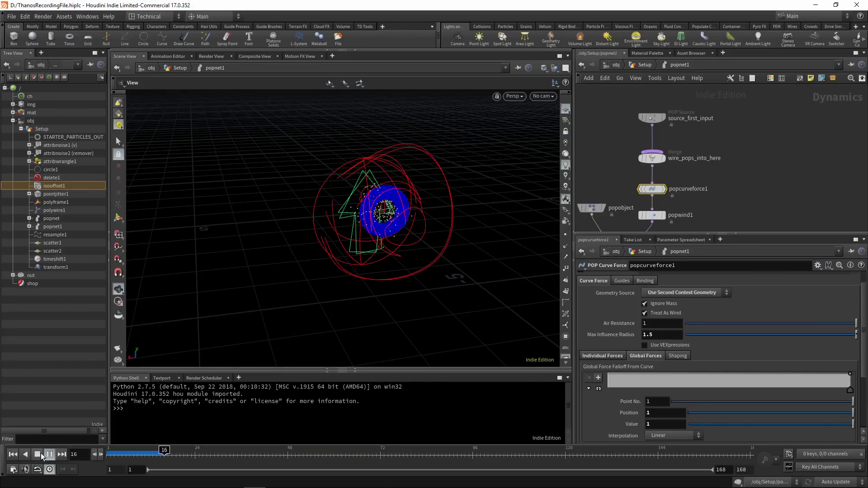
click(41, 453)
drag(350, 222, 521, 199)
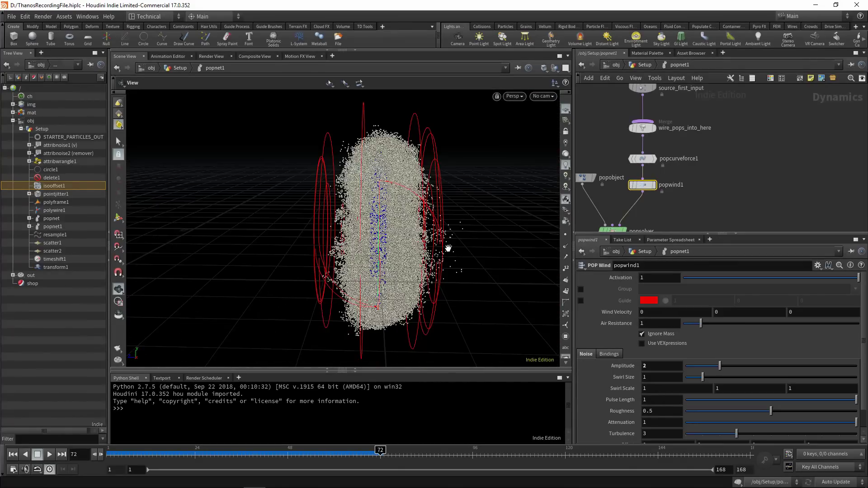
drag(358, 243, 364, 265)
drag(452, 271, 426, 272)
drag(352, 449, 253, 450)
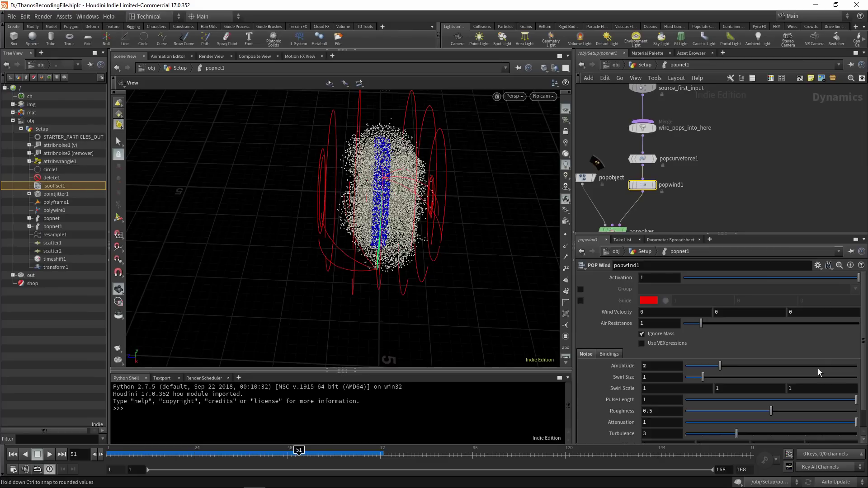
Set popwind1's Z wind velocity to 2, replay the simulation from the start, and check the drift from several angles
click(816, 315)
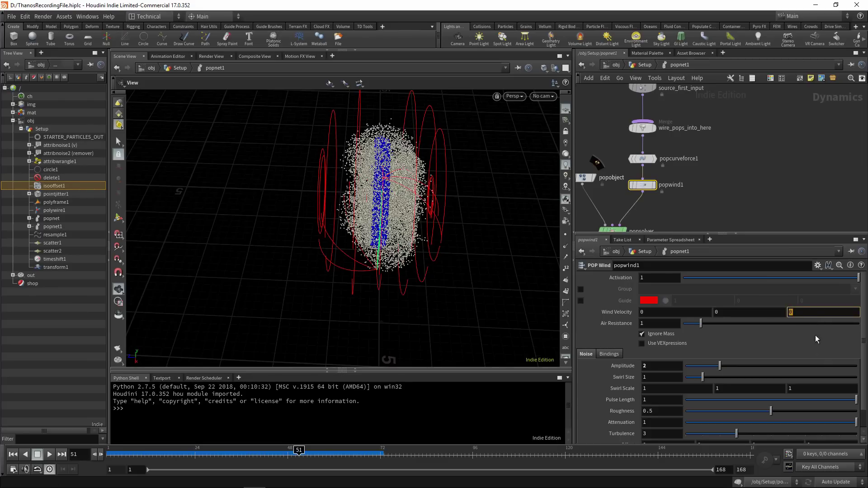
text(2)
key(Return)
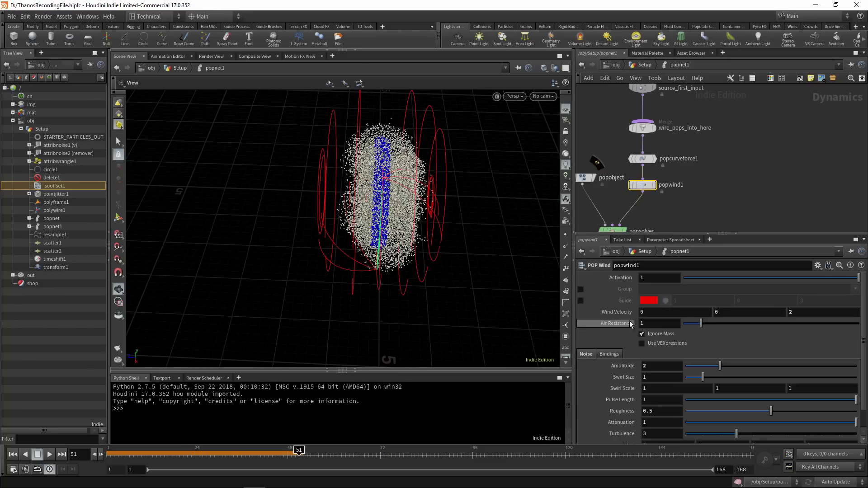
click(12, 455)
click(50, 454)
drag(377, 236, 457, 223)
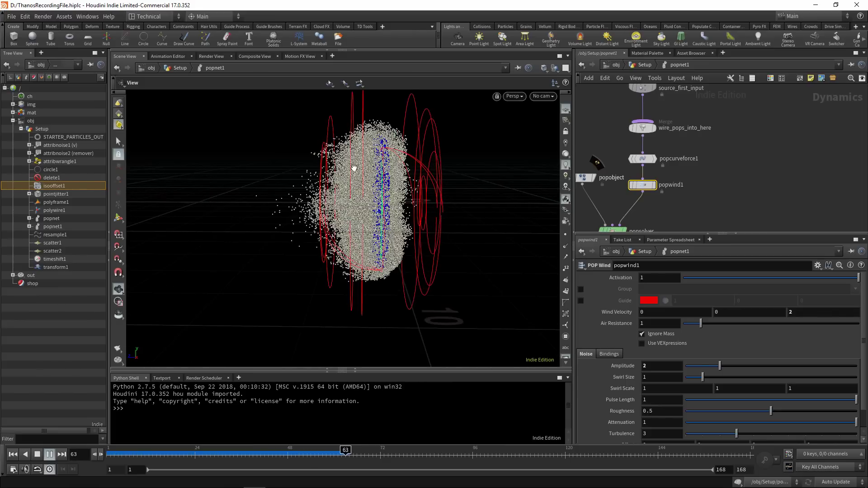
drag(434, 206, 467, 220)
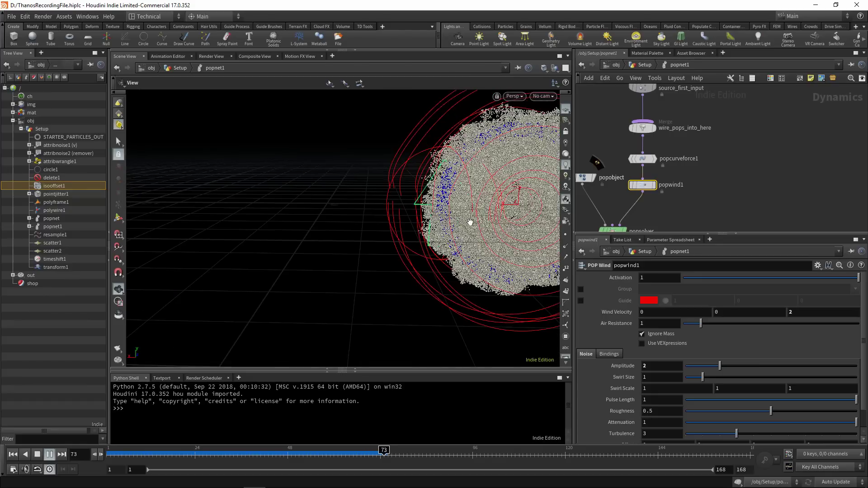
Examine the simulated particles up close and from several angles, scrubbing the timeline to around frame 84
middle_drag(348, 226, 321, 224)
scroll(446, 202, up, 5)
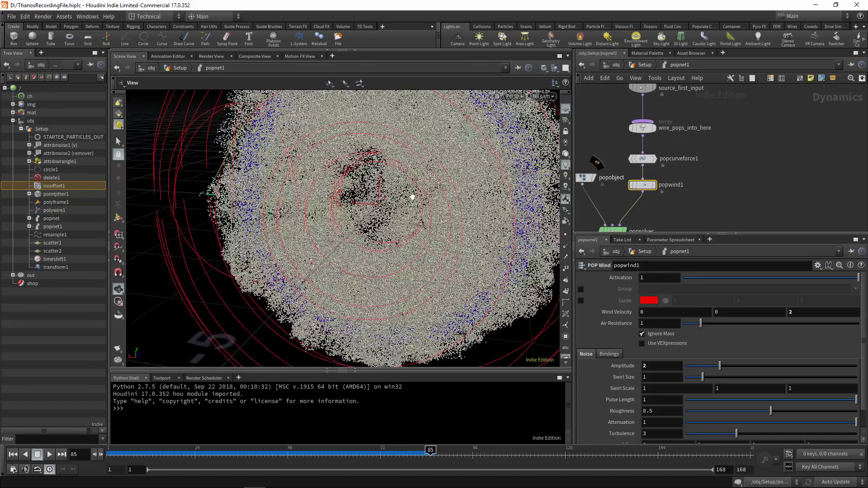
drag(412, 197, 402, 227)
scroll(334, 212, up, 3)
scroll(401, 227, down, 4)
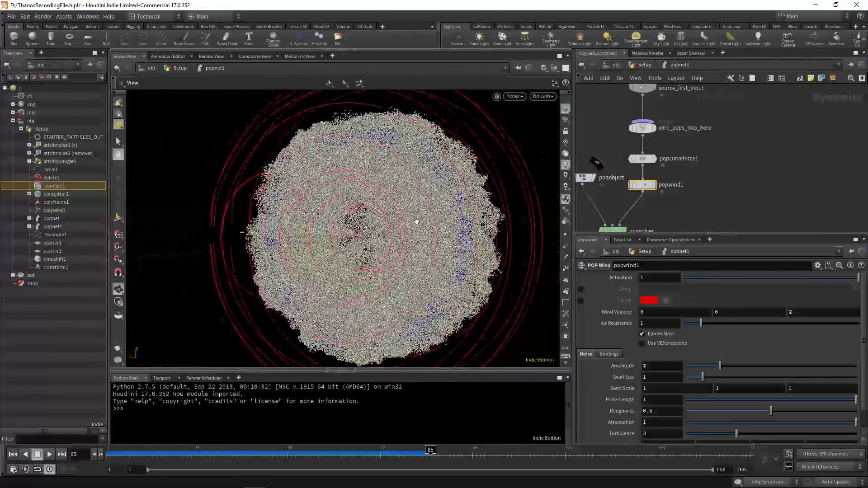
drag(164, 454, 426, 465)
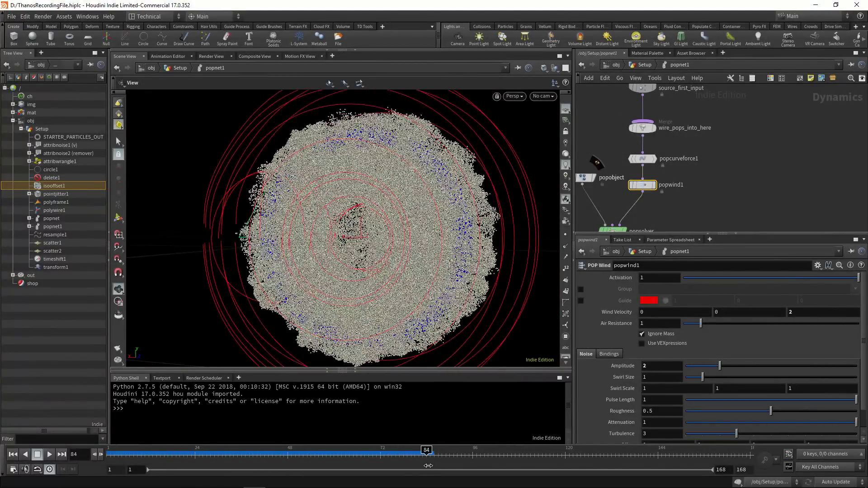
drag(382, 229, 584, 123)
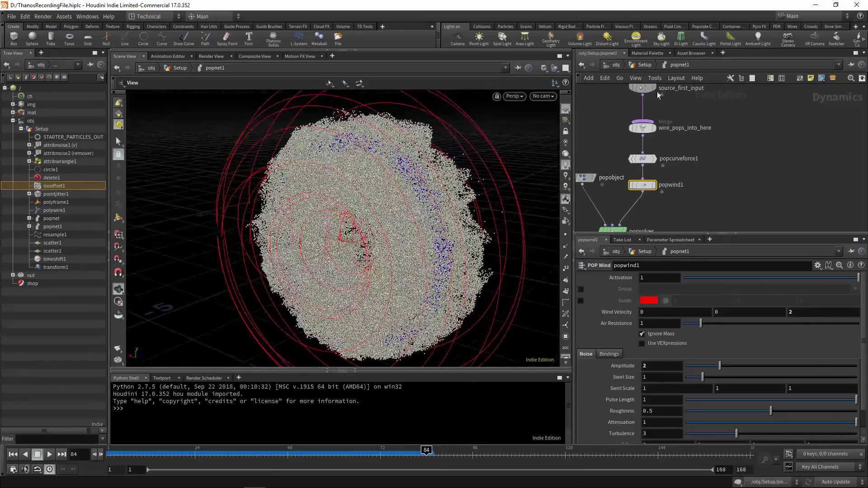
Return to the Setup network and the first frame, and set polywire1's wire radius to 0.25
click(645, 65)
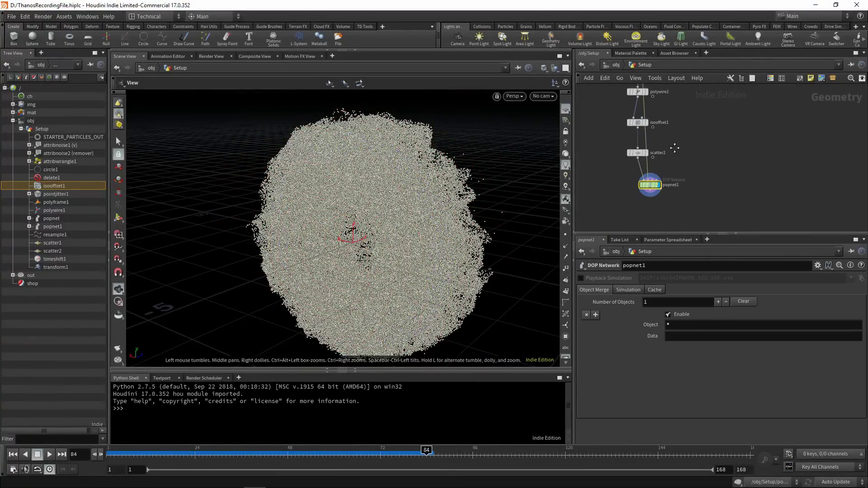
drag(471, 171, 299, 212)
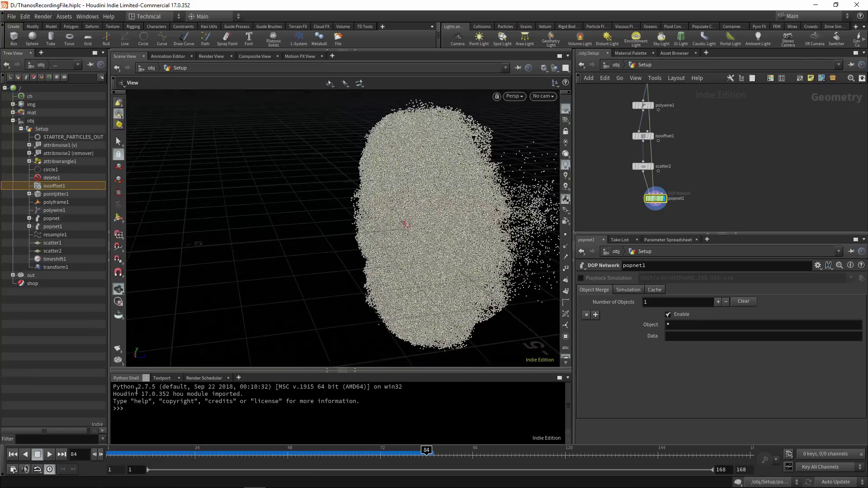
click(13, 455)
scroll(678, 136, up, 3)
click(624, 129)
click(649, 290)
text(5)
key(Return)
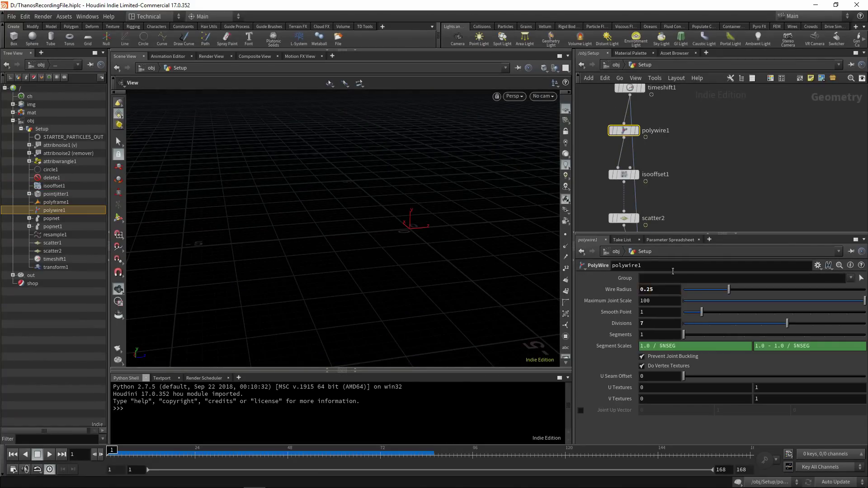
Set scatter2's force total count to 12000 and replay the simulation to around frame 89
middle_drag(622, 228, 619, 198)
click(620, 190)
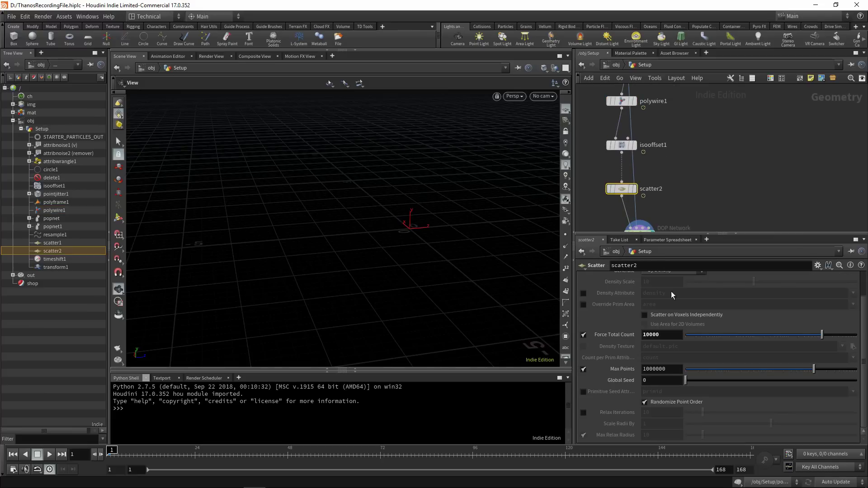
double_click(660, 335)
text(12000)
key(Return)
click(50, 455)
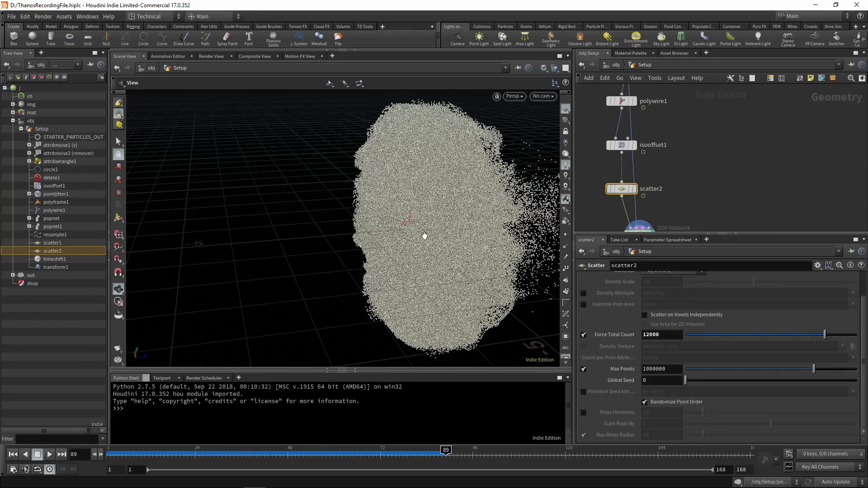
drag(424, 235, 382, 232)
Check popnet1's point count in its node information and scrub the timeline to around frame 79 to review the particles
middle_drag(702, 183, 676, 114)
scroll(674, 118, up, 1)
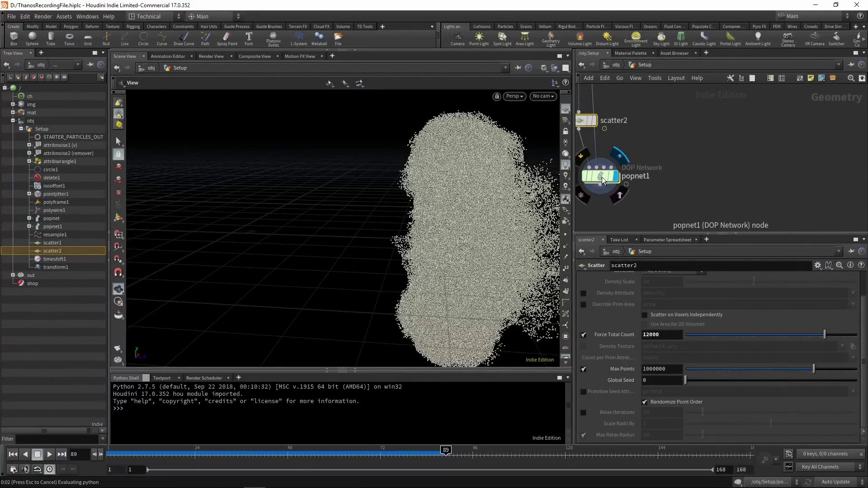
middle_click(602, 179)
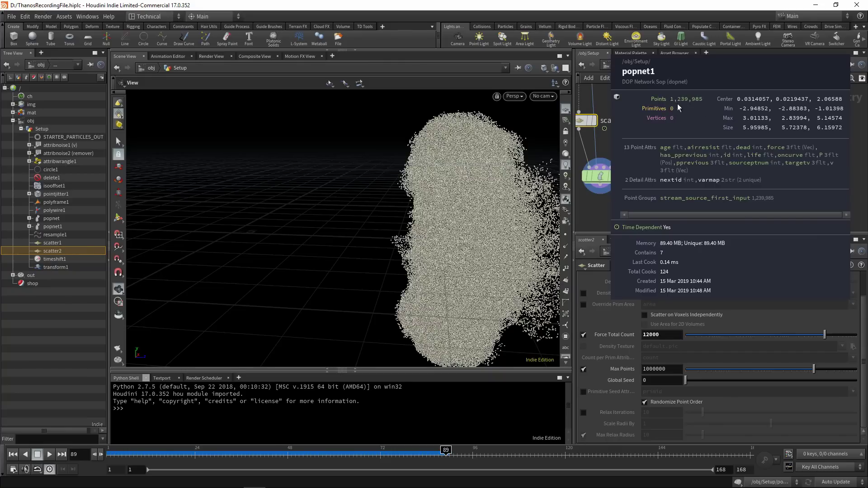
middle_drag(645, 194, 677, 192)
scroll(677, 193, down, 1)
drag(479, 207, 610, 202)
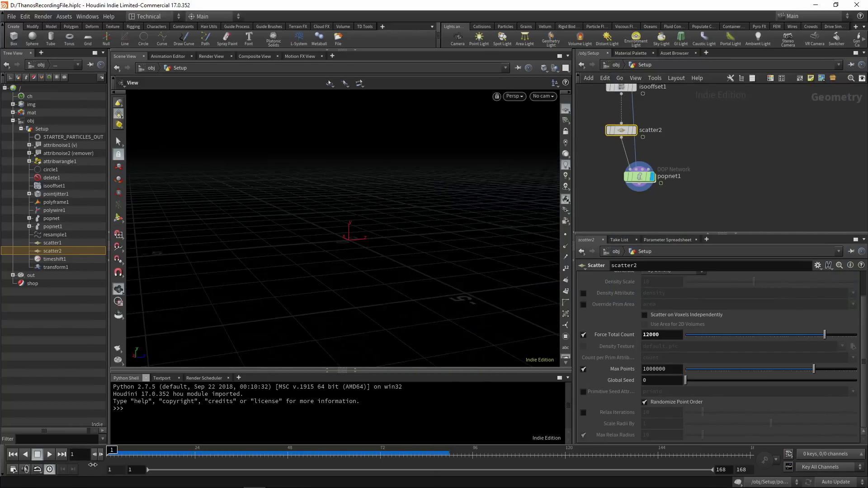
drag(112, 450, 408, 449)
drag(361, 267, 384, 272)
Add a Null below popnet1, connect it to popnet1's output, and rename it CURVE_PARTICLES_OUT
middle_drag(678, 217, 696, 181)
scroll(680, 208, down, 3)
key(Tab)
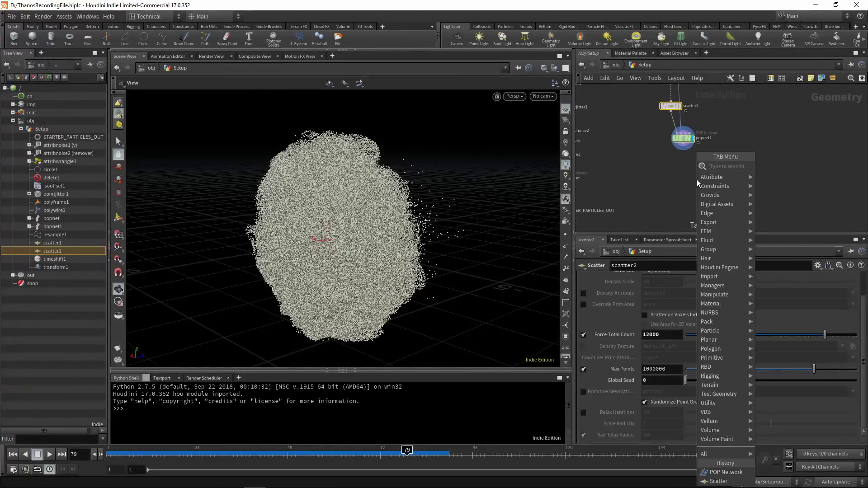
text(null)
key(Return)
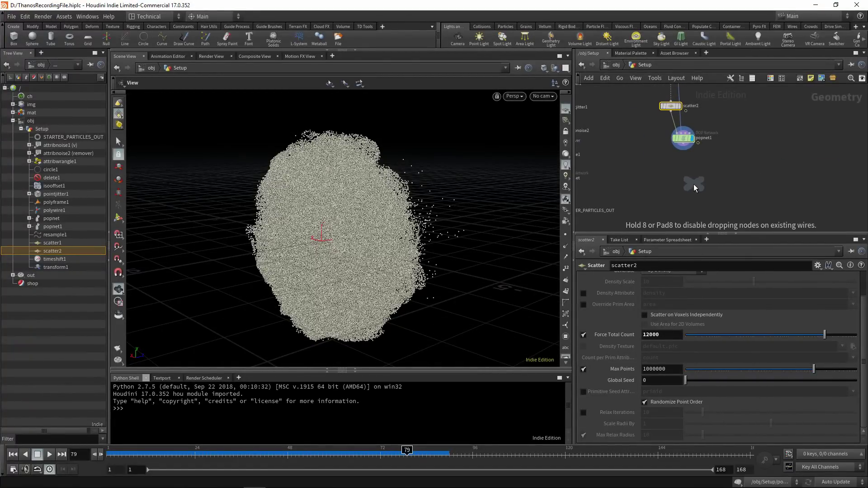
click(684, 203)
drag(682, 168, 683, 197)
double_click(699, 203)
text(CURVE_PA)
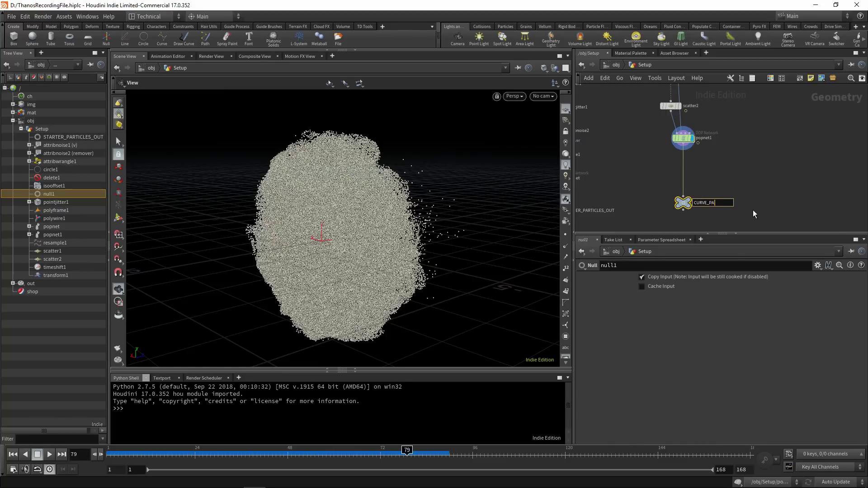
text(RTICLES_OUT)
key(Return)
Insert a File Cache node between popnet1 and CURVE_PARTICLES_OUT
middle_drag(716, 219, 708, 190)
key(Tab)
text(fil)
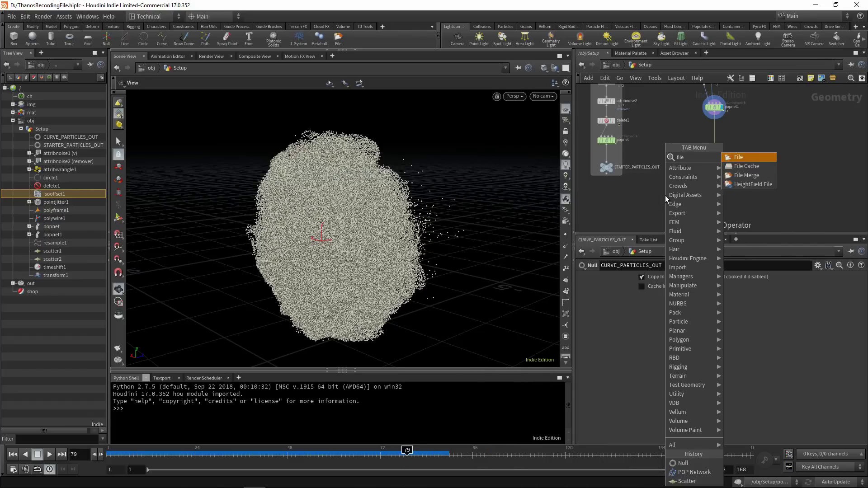
click(745, 159)
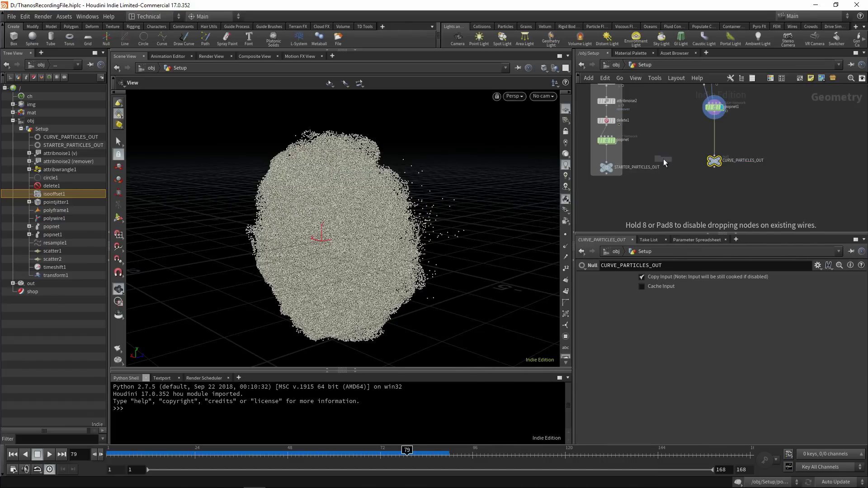
scroll(663, 158, up, 1)
middle_drag(724, 141, 728, 169)
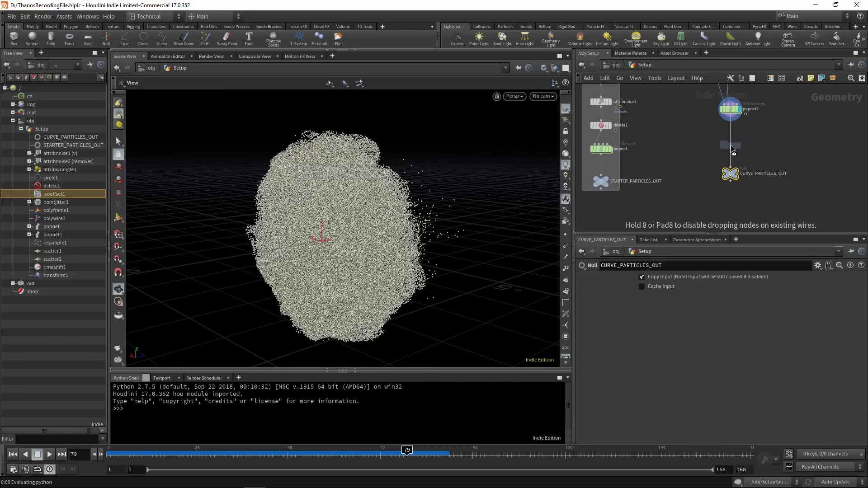
click(730, 145)
middle_drag(734, 145, 719, 158)
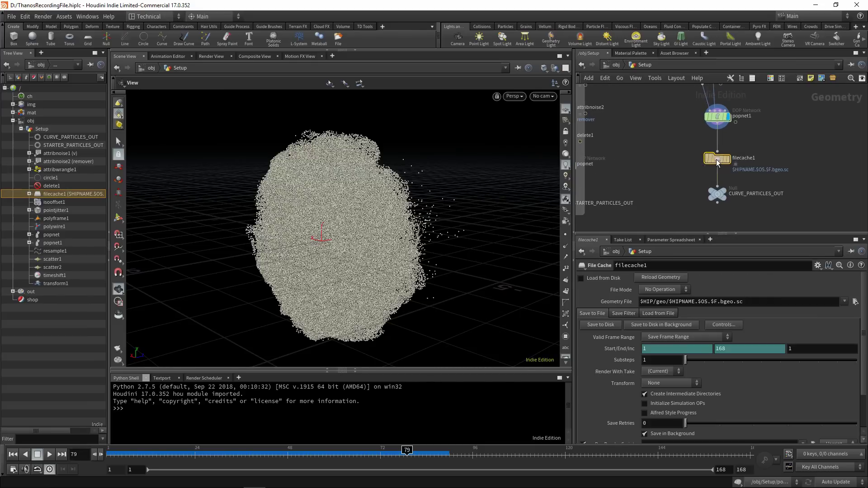
middle_drag(730, 197, 693, 200)
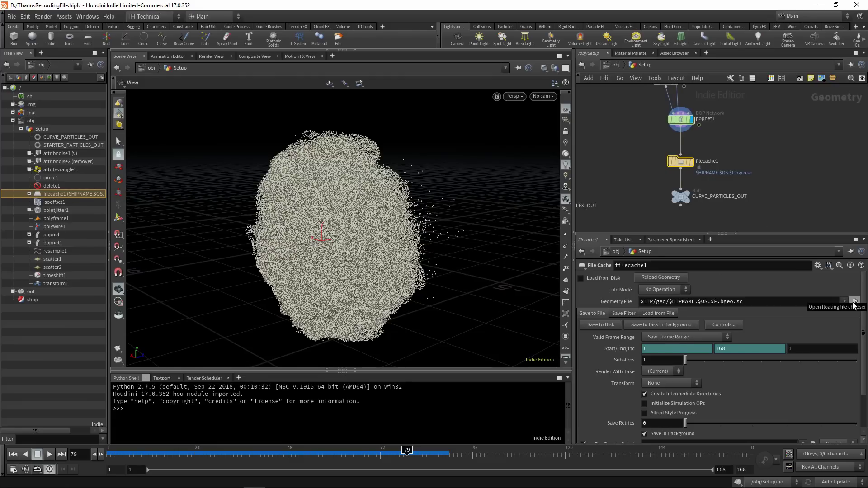
Set filecache1's geometry file to D:/Houdini Caches/thanosTut/CurveParticlesTut.$F.bgeo.sc
click(855, 302)
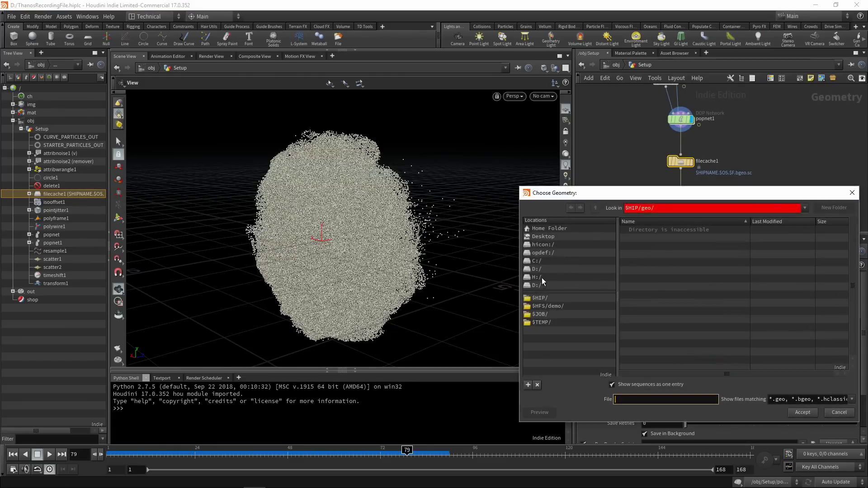
click(547, 285)
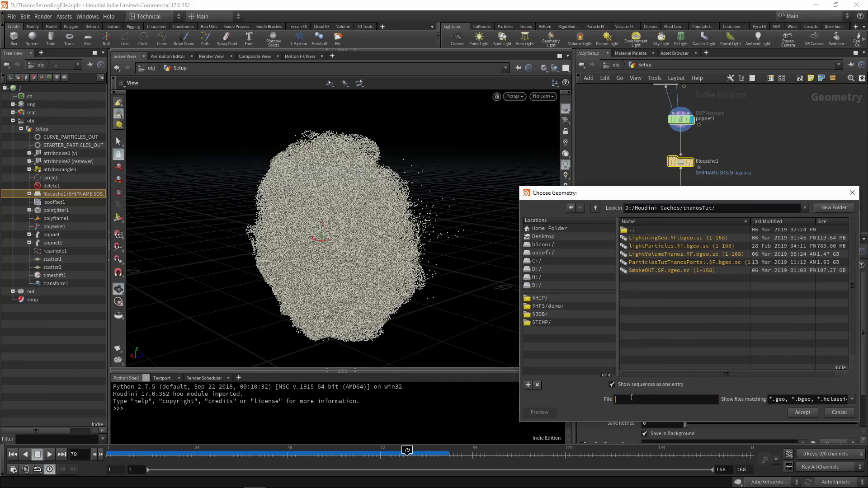
click(672, 398)
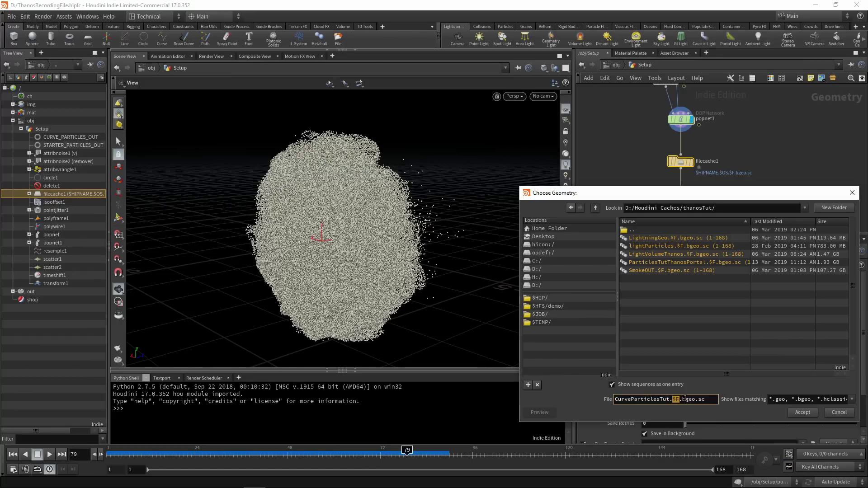
drag(682, 399, 706, 400)
click(712, 400)
click(798, 412)
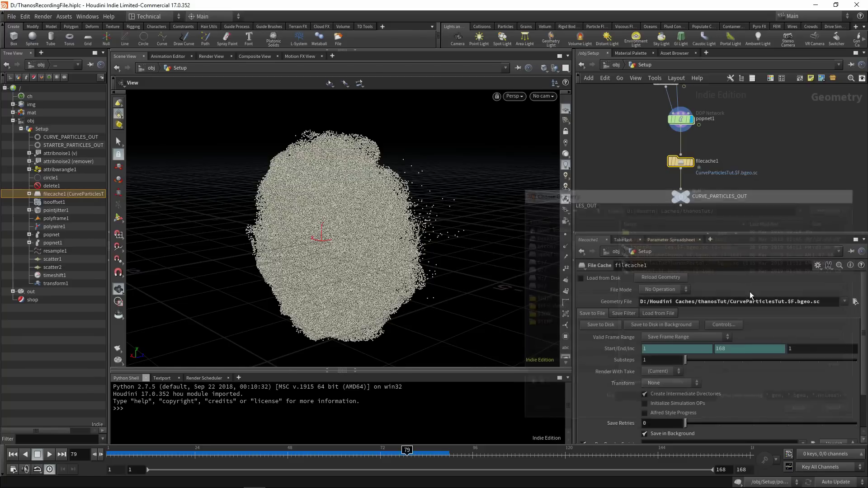
Save filecache1's frames 1 to 168 to disk, enable loading from disk, and play back the cached particles
click(603, 325)
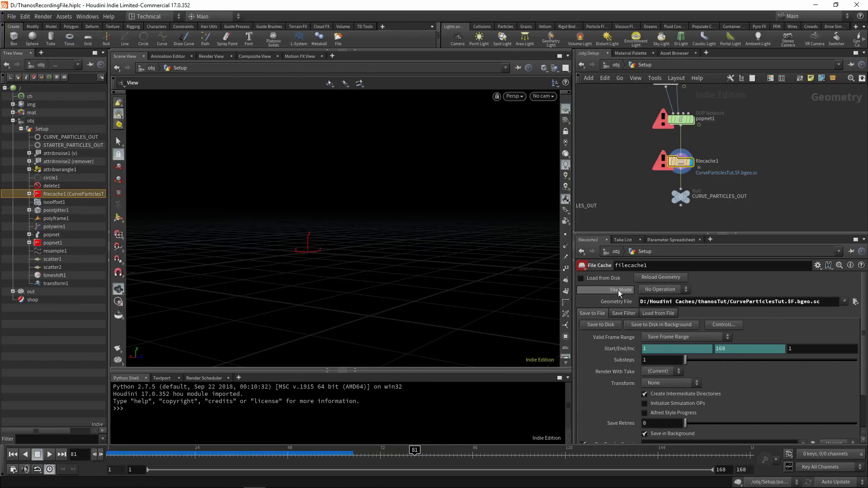
click(581, 279)
drag(372, 455, 105, 456)
click(50, 455)
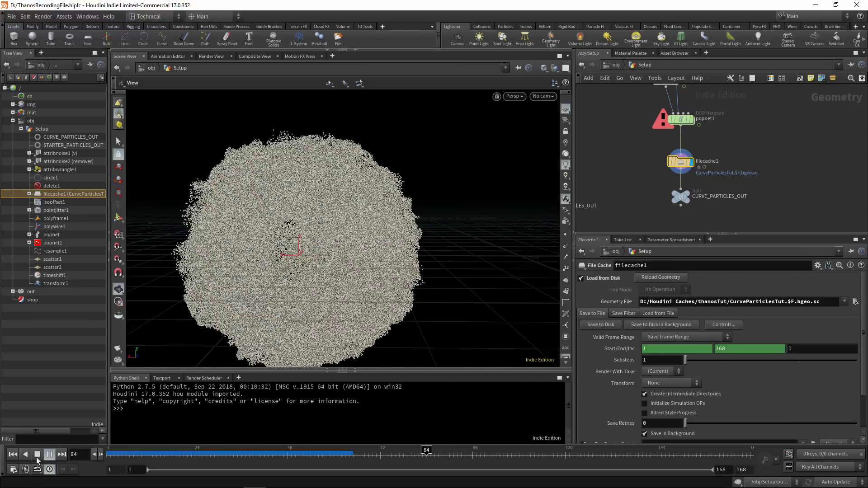
click(37, 456)
drag(364, 234, 417, 226)
Insert a File Cache node between popnet and STARTER_PARTICLES_OUT
middle_drag(634, 187, 727, 178)
scroll(733, 190, down, 1)
key(Tab)
text(filec)
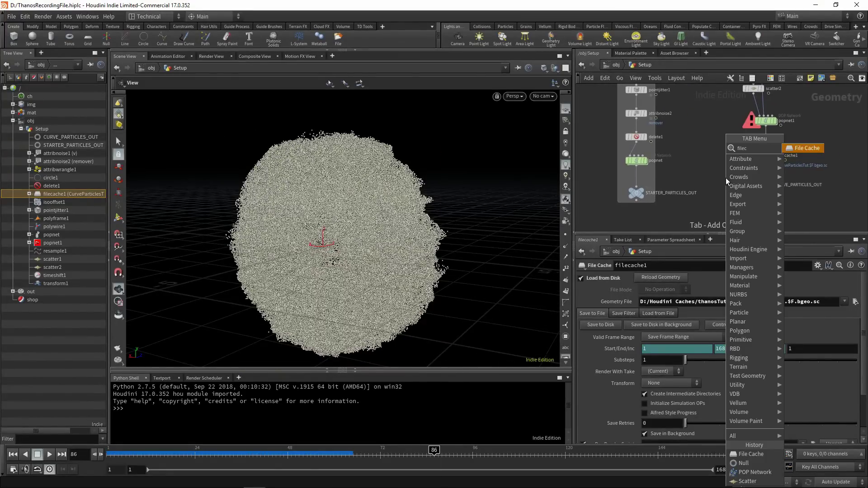
click(790, 150)
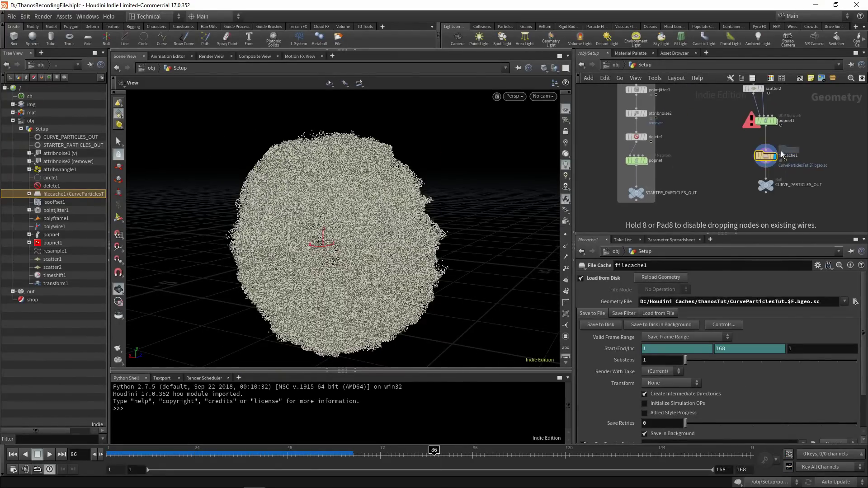
click(644, 181)
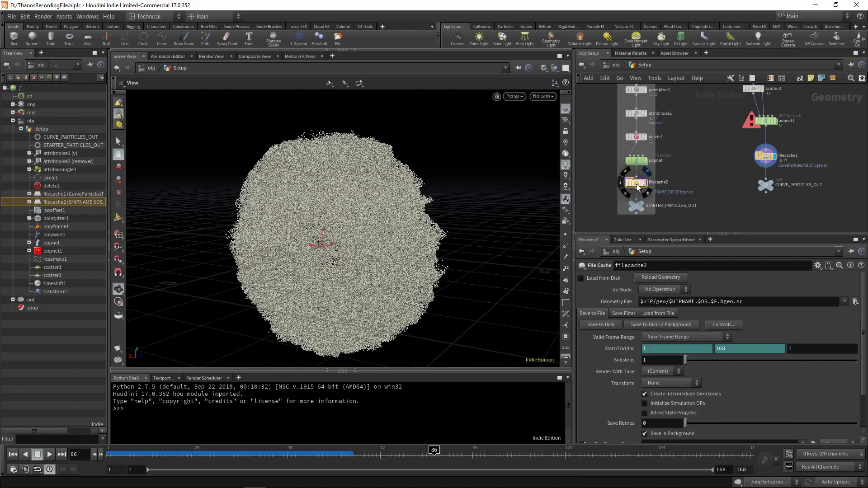
Interrupt the cooking of filecache2, dismiss the error, and return to frame 1 to display the starter particles
key(Escape)
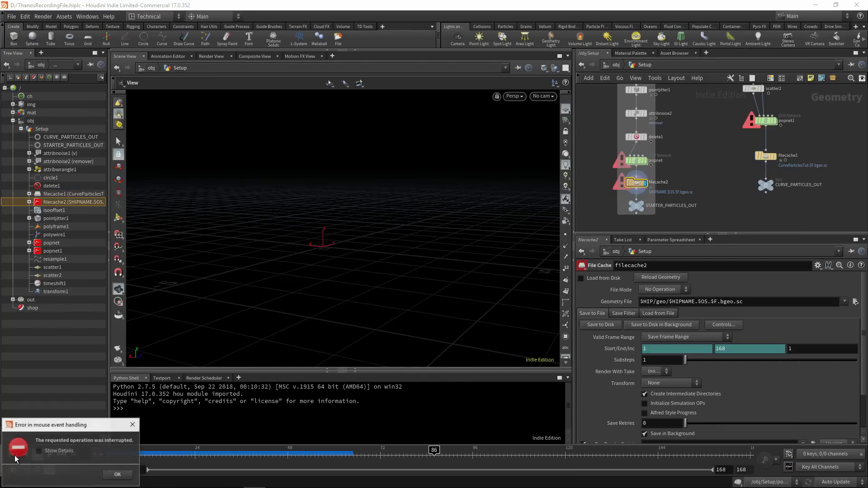
click(116, 473)
click(12, 455)
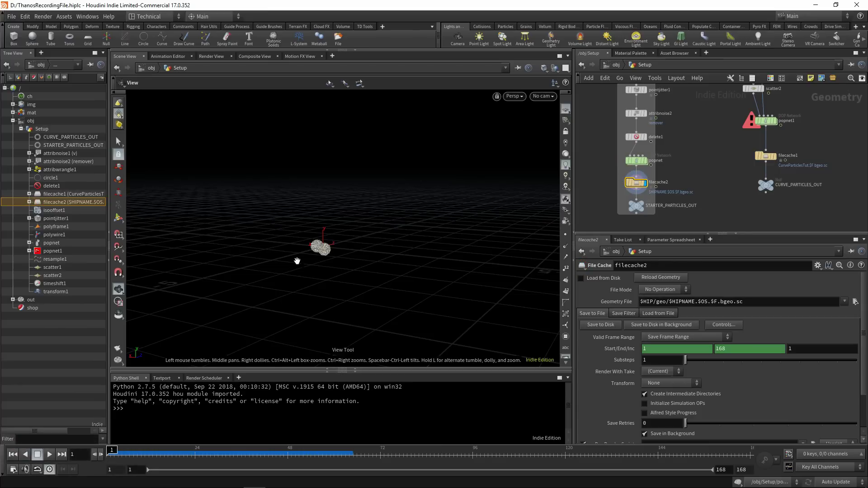
scroll(680, 212, up, 2)
middle_drag(691, 229, 688, 198)
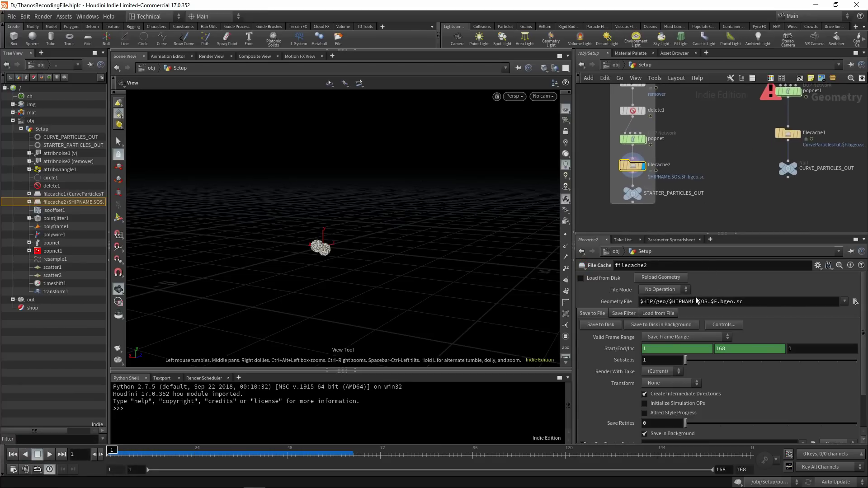
Set filecache2's geometry file to StarterParticlesTut.$F.bgeo.sc in the D:/Houdini Caches/thanosTut folder
click(856, 302)
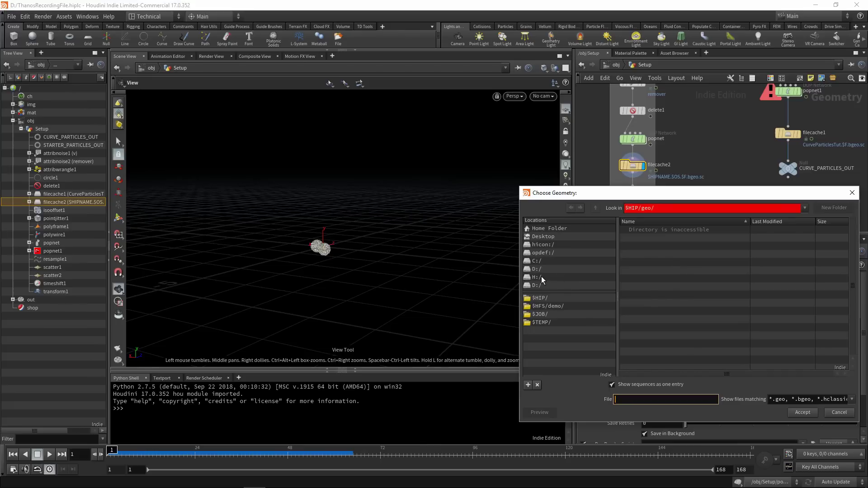
click(541, 274)
double_click(651, 271)
double_click(647, 248)
click(635, 401)
text(StarterOa)
key(BackSpace)
key(BackSpace)
text(ParticlesTut)
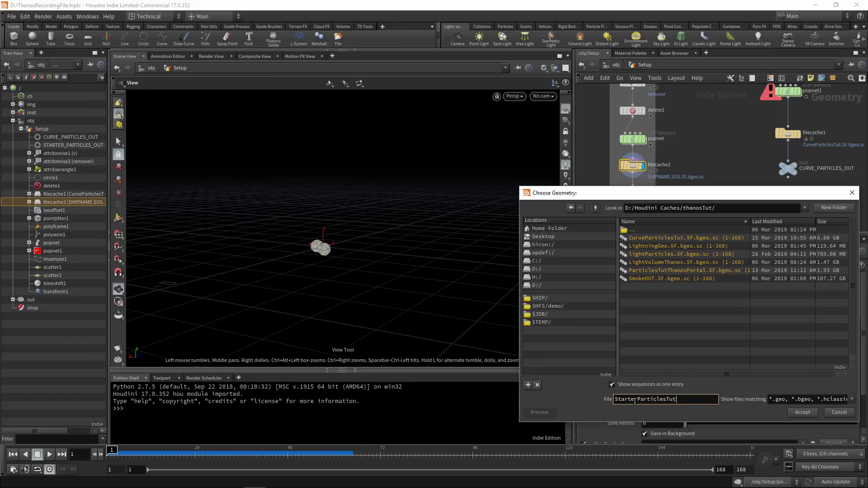
text(.$F.bgeo.sc)
key(Return)
middle_drag(704, 144, 699, 198)
scroll(706, 161, down, 3)
scroll(698, 197, up, 3)
click(654, 121)
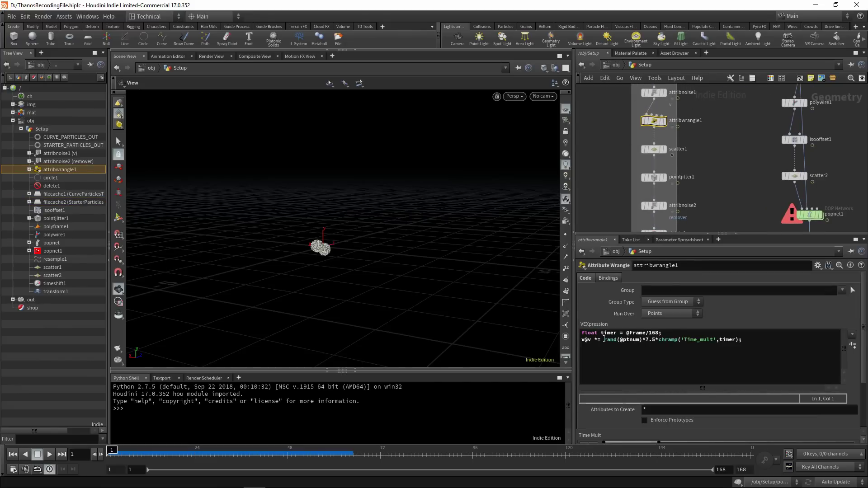
drag(654, 340, 650, 341)
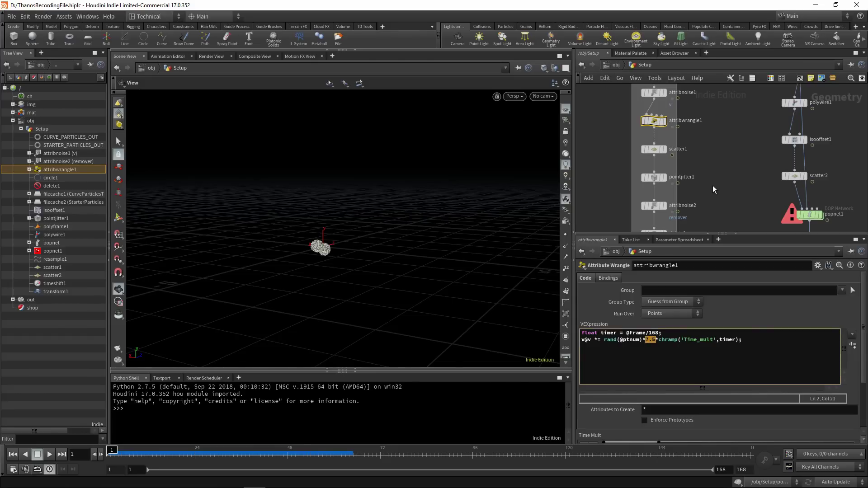
text(6)
key(ctrl+Return)
Save filecache2's starter particles to disk, enable loading from disk, and scrub to frame 50
middle_drag(721, 218, 708, 86)
scroll(663, 156, up, 2)
click(636, 150)
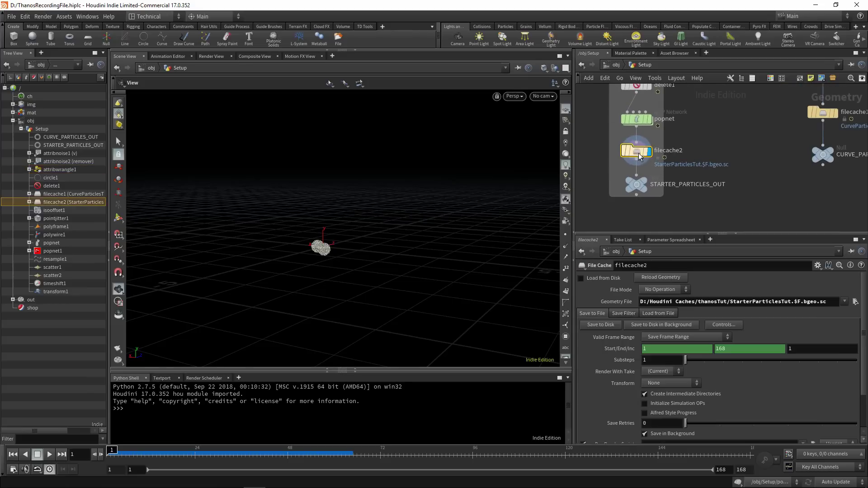
click(614, 325)
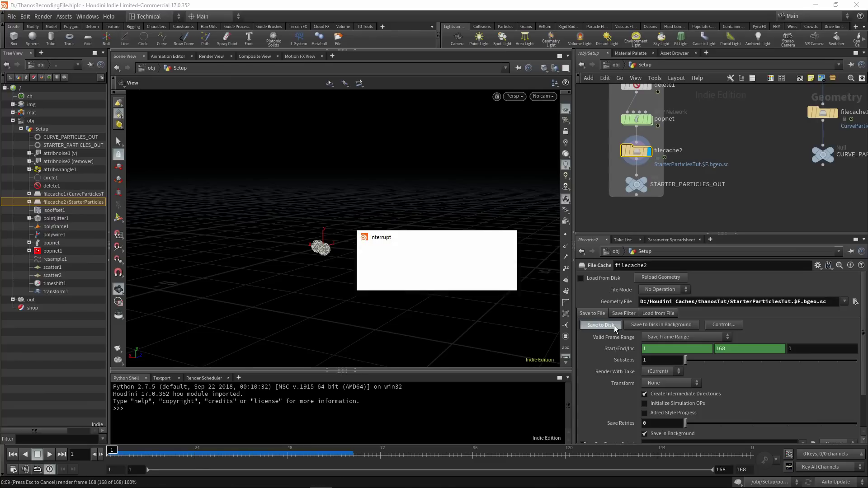
click(582, 278)
mouse_move(113, 451)
mouse_down()
mouse_move(357, 449)
mouse_move(172, 450)
mouse_move(295, 450)
mouse_up()
Add a Merge node combining STARTER_PARTICLES_OUT and CURVE_PARTICLES_OUT, and display it
middle_drag(743, 223, 695, 197)
key(Tab)
text(merge)
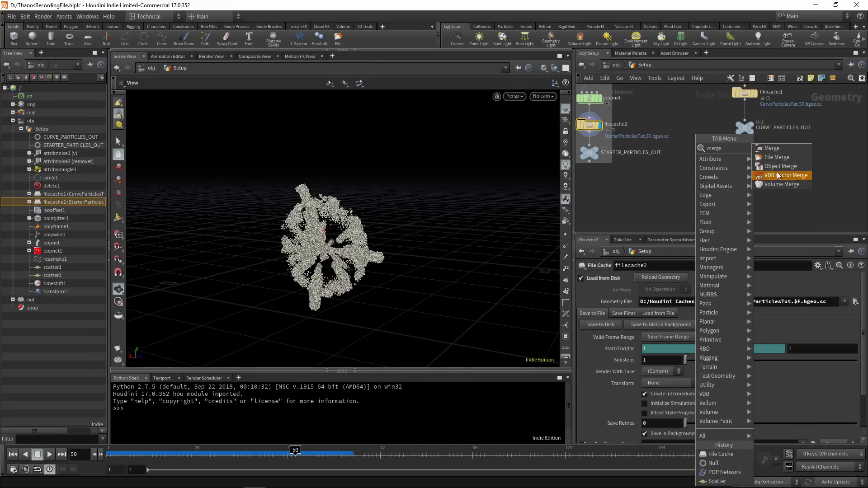
click(780, 147)
click(686, 205)
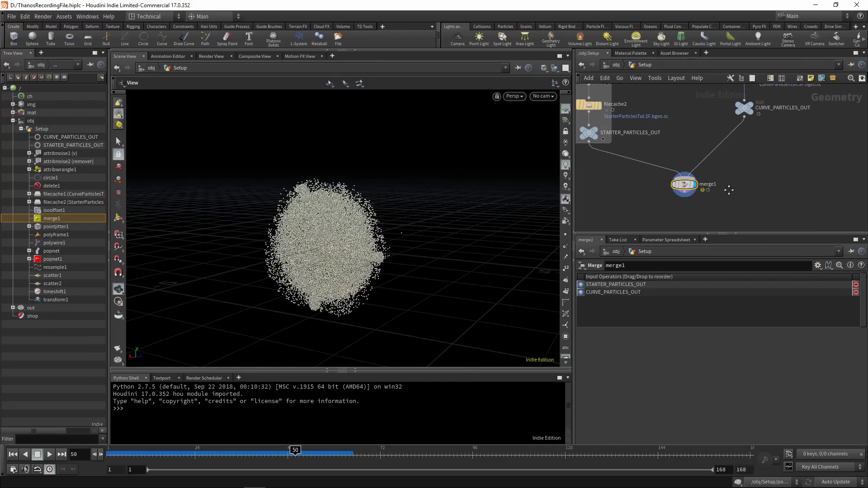
Add a Clean node below merge1 and display it
key(Tab)
text(clean)
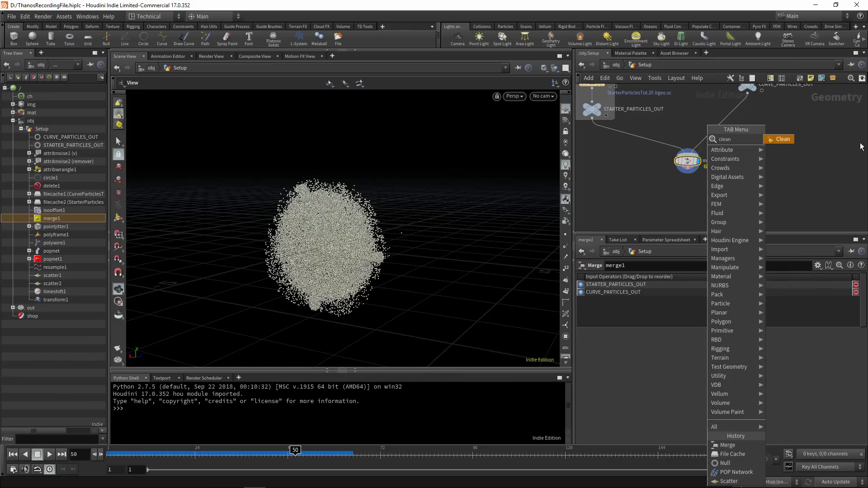
click(773, 143)
click(687, 196)
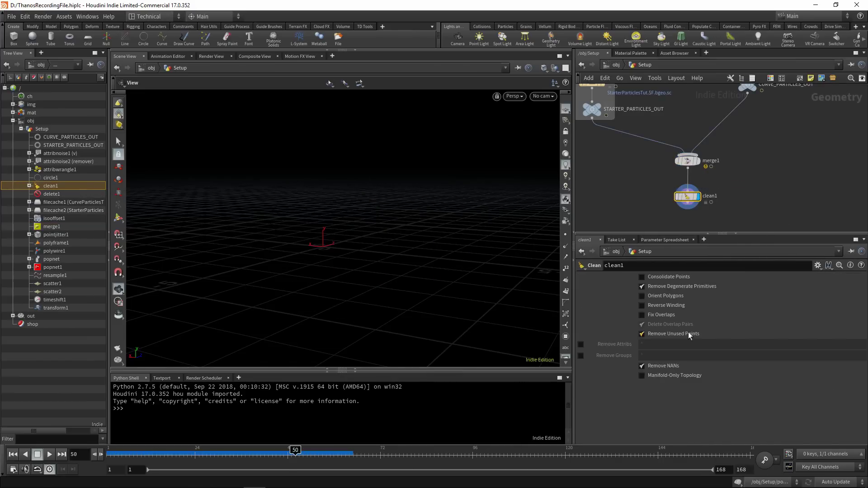
Set clean1 to remove attributes * ^id ^v, and disable Remove Degenerate Primitives and Remove Unused Points
click(580, 346)
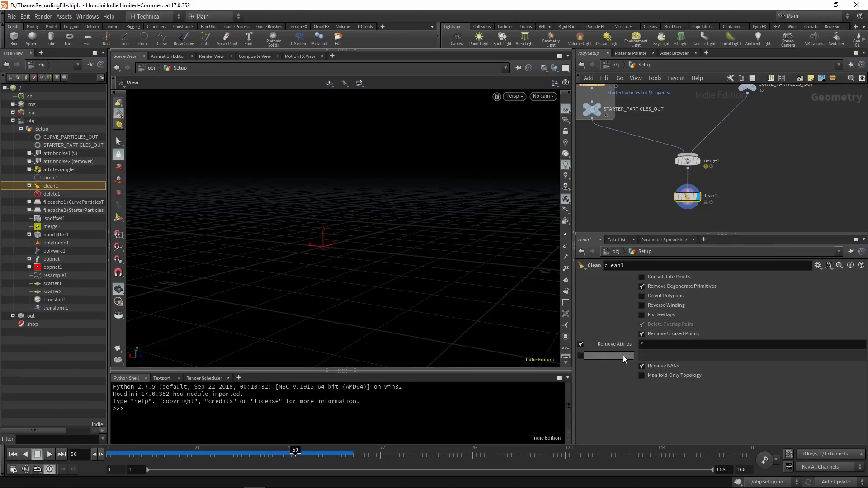
click(686, 348)
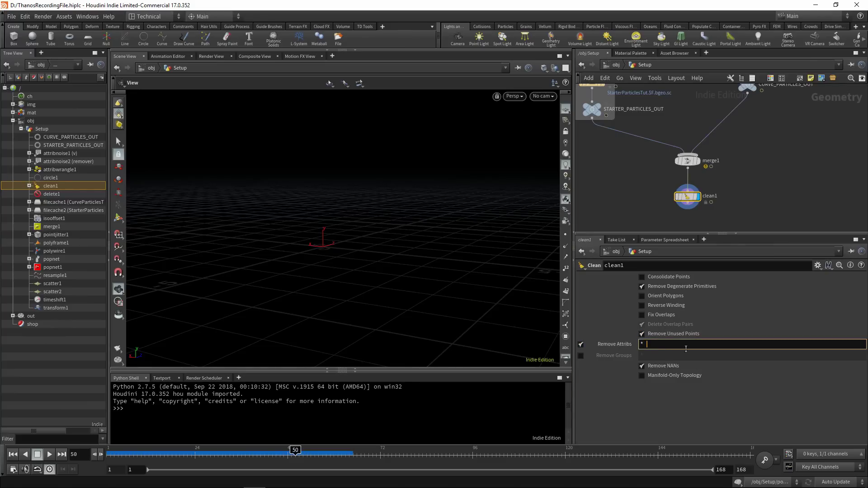
text(^id ^v)
key(Return)
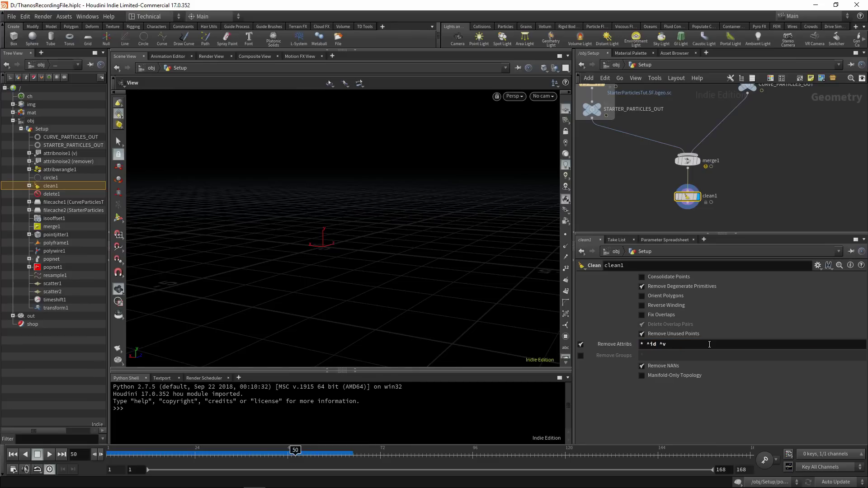
click(642, 287)
click(642, 334)
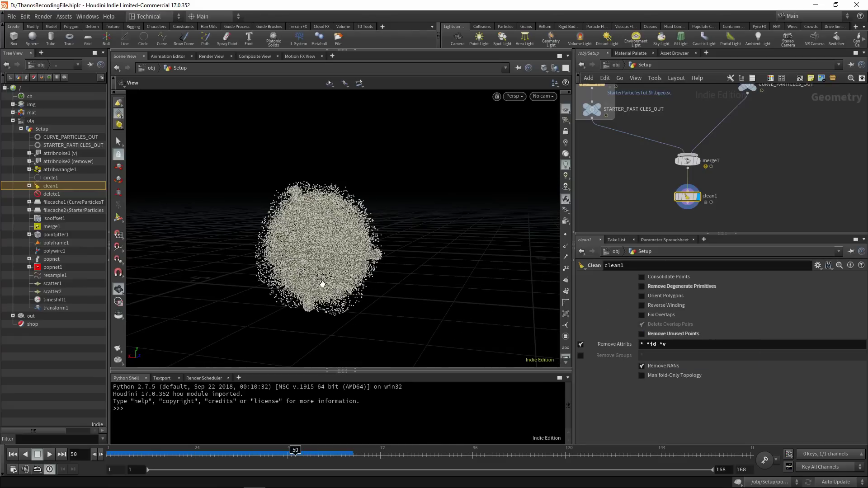
Play back the cleaned, merged particles from the start, stop at frame 89, and inspect their shape
drag(195, 459, 34, 459)
click(49, 455)
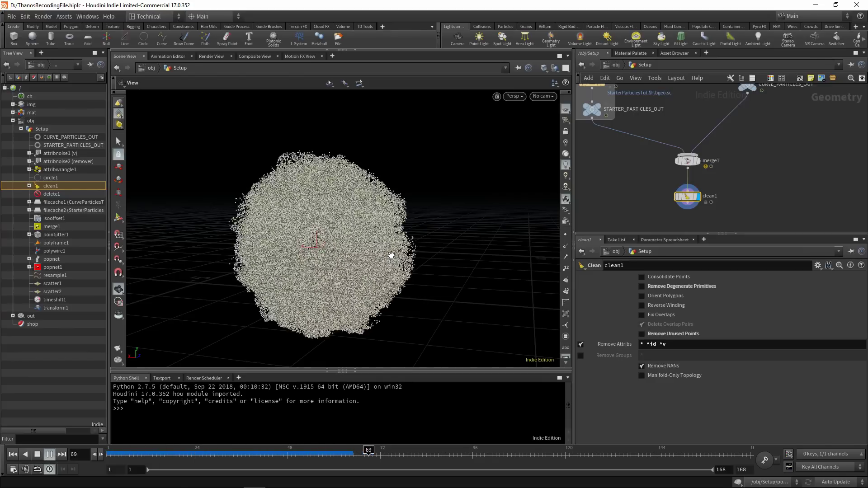
click(39, 455)
drag(322, 239, 438, 222)
Add a VDB from Particles node fed by clean1 and save the scene
scroll(721, 187, down, 3)
key(Tab)
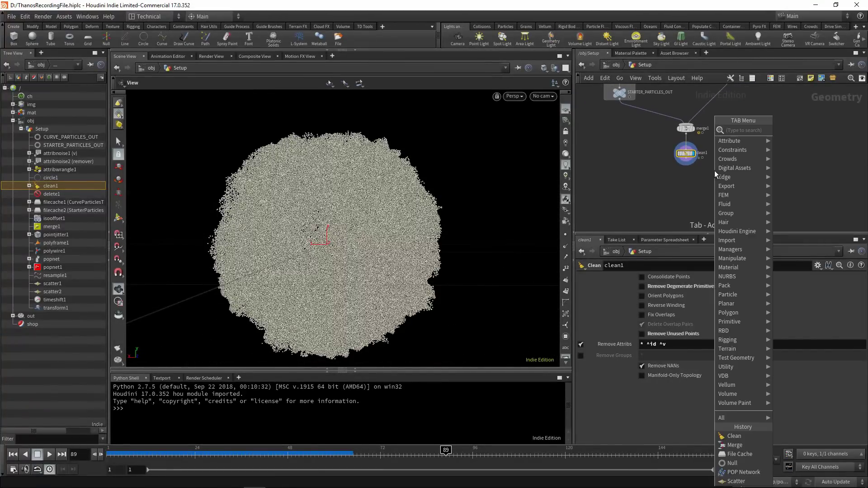
text(vdb)
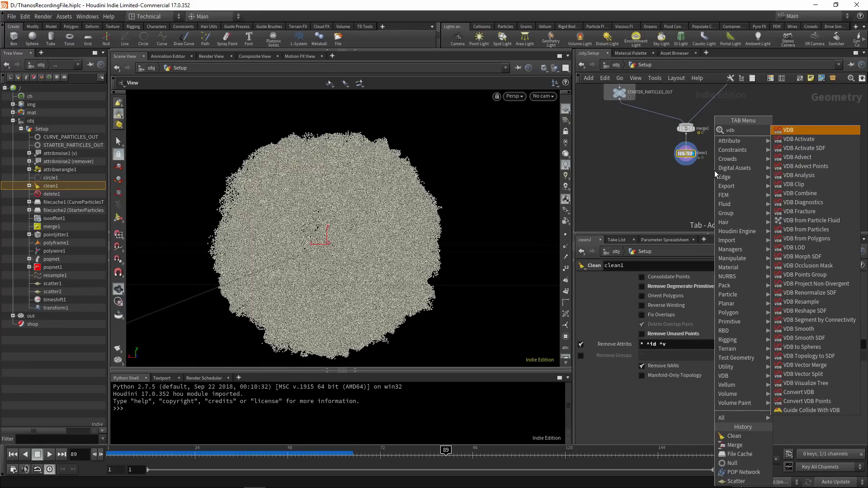
text( from part)
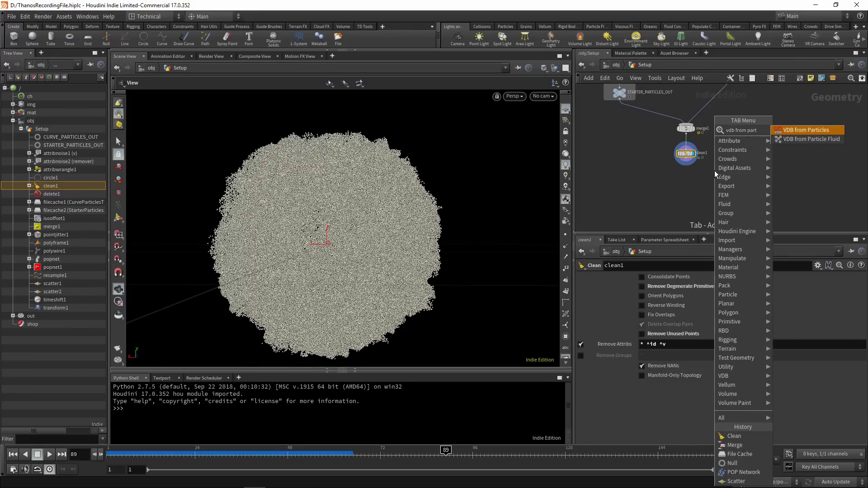
key(Return)
click(688, 177)
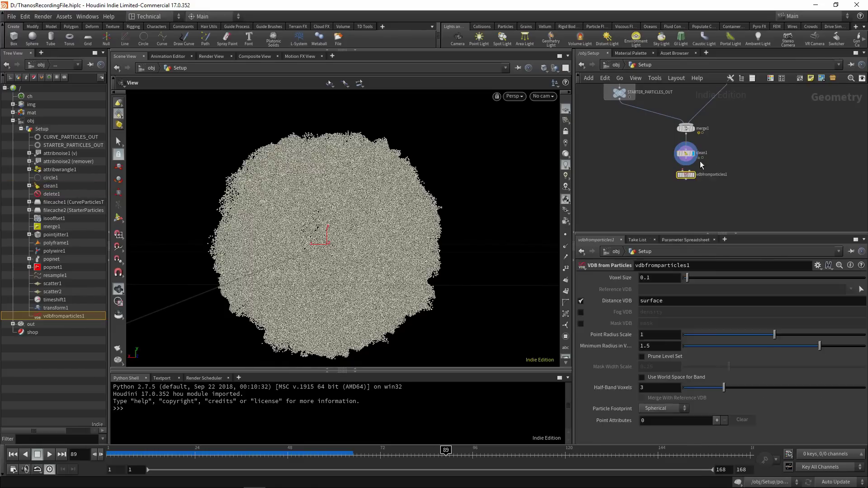
scroll(693, 165, up, 5)
key(ctrl+s)
mouse_move(672, 198)
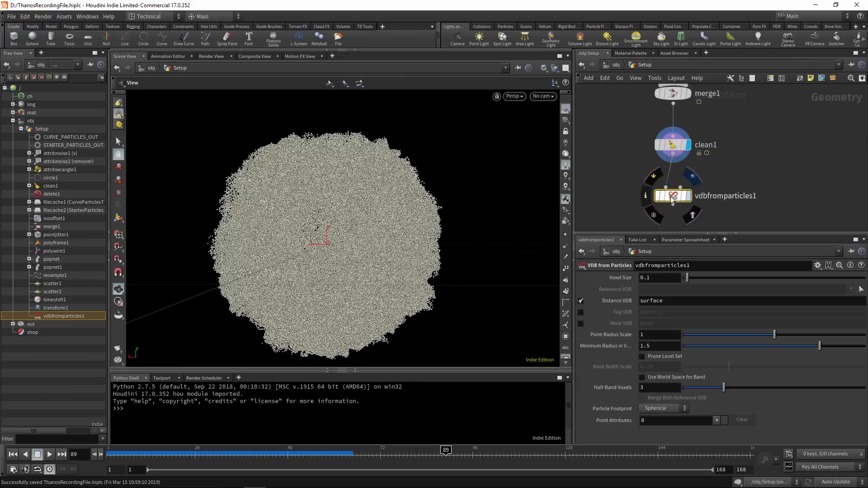
click(673, 145)
click(675, 198)
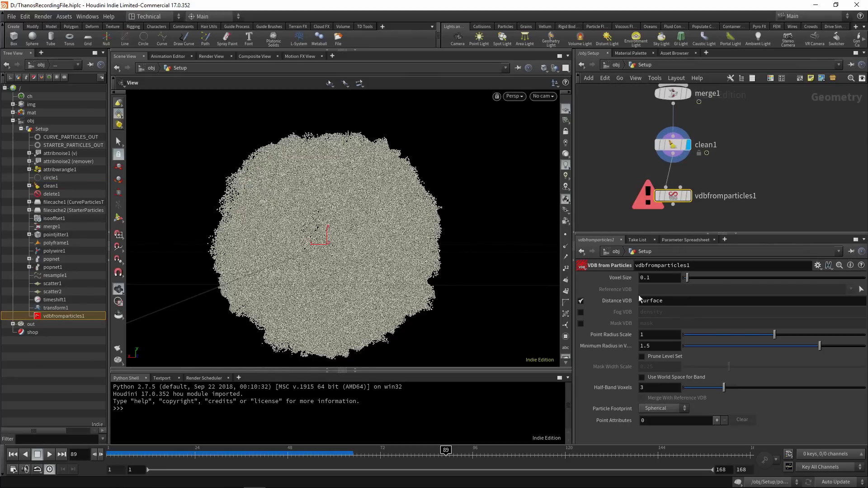
Switch vdbfromparticles1 from Distance VDB to Fog VDB, with Point Radius Scale 0.03 and minimum radius 0.1
click(582, 302)
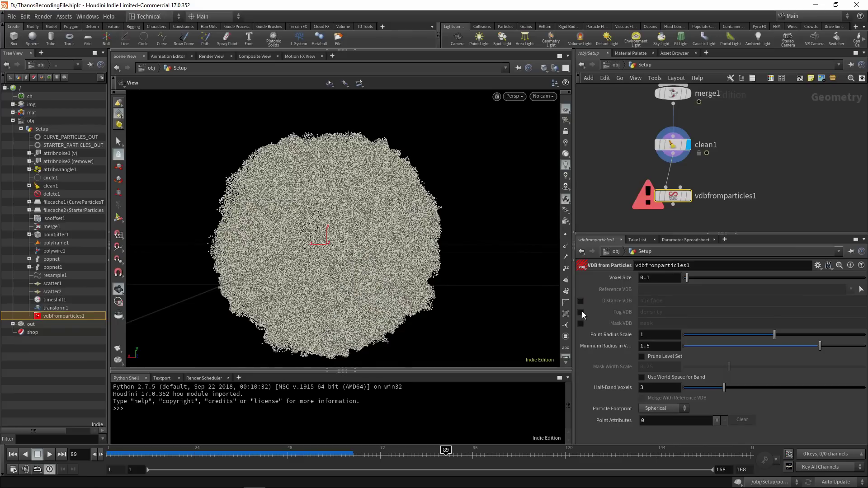
click(581, 312)
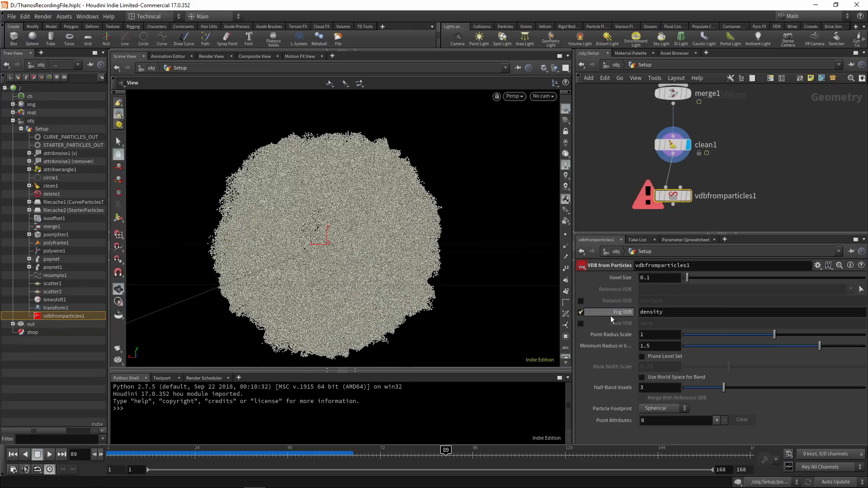
click(669, 335)
text(0.03)
key(Return)
click(664, 347)
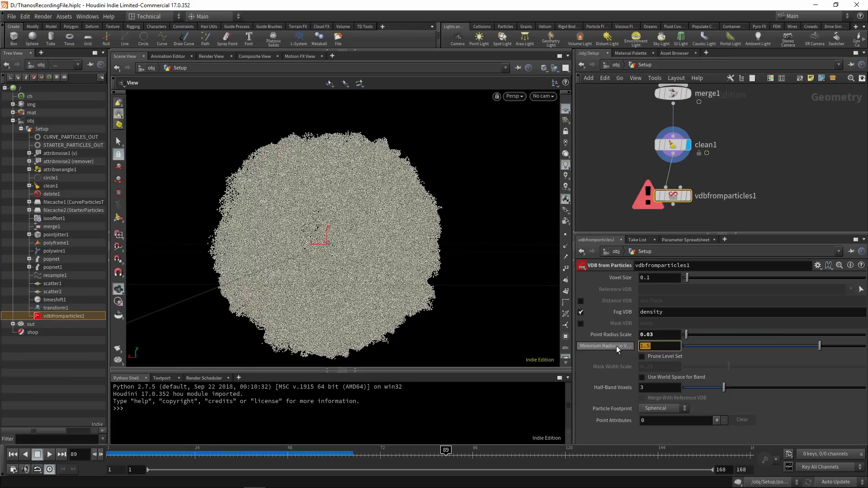
text(0.1)
key(Return)
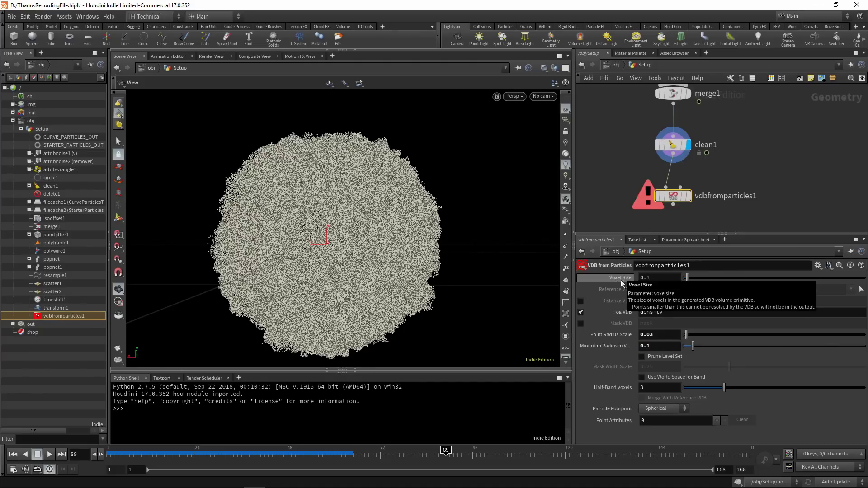
Set vdbfromparticles1's Voxel Size to 0.015 and display the resulting volume
click(661, 278)
text(0.)
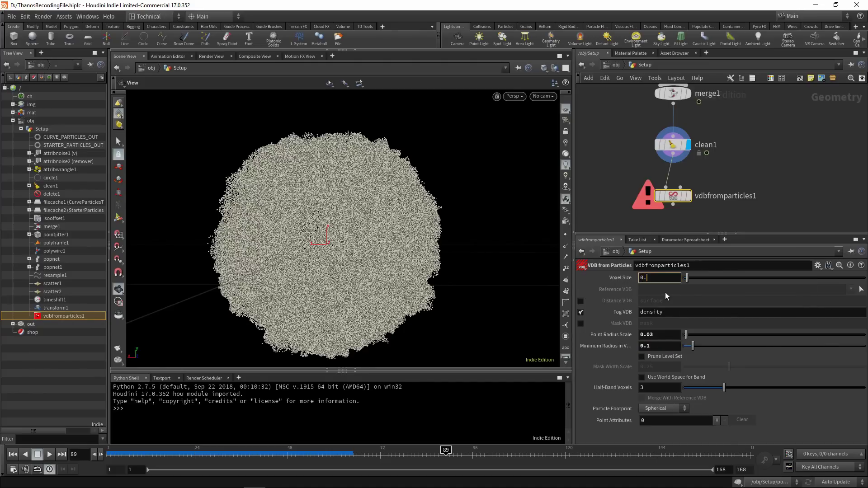
text(015)
key(Return)
mouse_move(669, 198)
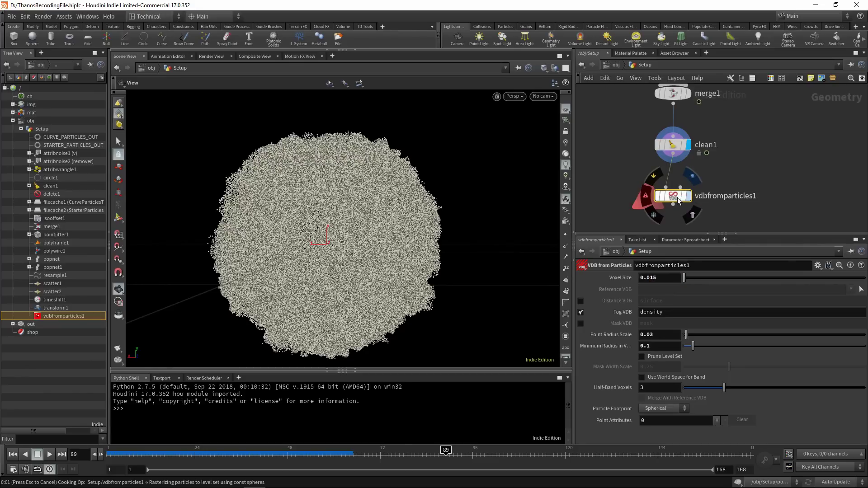
click(688, 195)
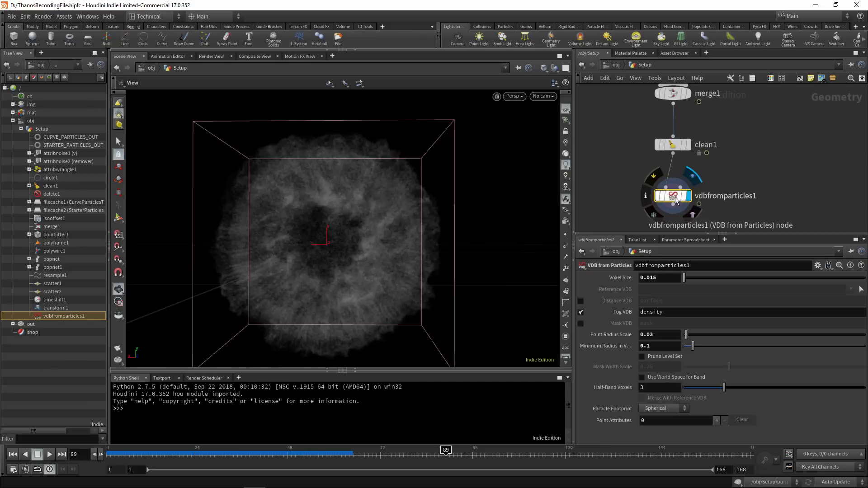
Examine the fog volume from several angles and at frames 106 and 121, reviewing its Voxel Size and Point Radius Scale
drag(365, 252, 419, 271)
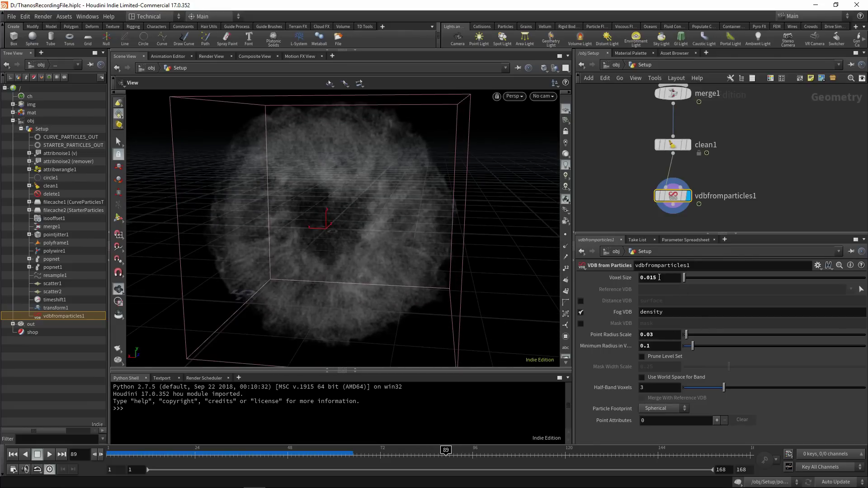
click(646, 335)
drag(660, 277, 651, 278)
drag(333, 255, 495, 263)
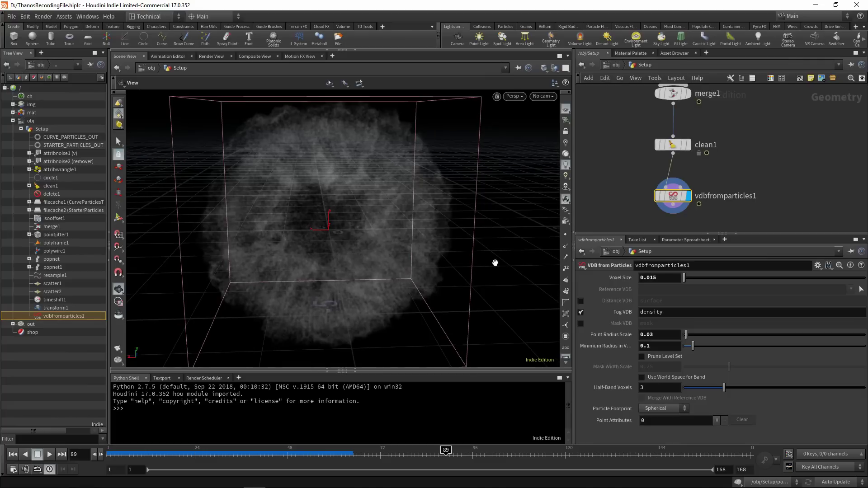
click(644, 278)
click(656, 334)
drag(373, 281, 375, 257)
click(511, 454)
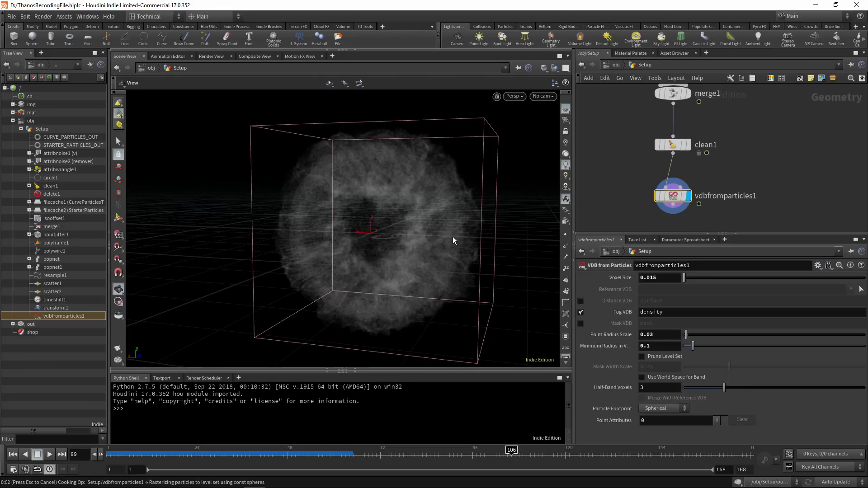
mouse_move(451, 239)
mouse_down()
mouse_move(394, 283)
mouse_move(451, 265)
mouse_move(482, 276)
mouse_move(260, 194)
mouse_move(409, 232)
mouse_up()
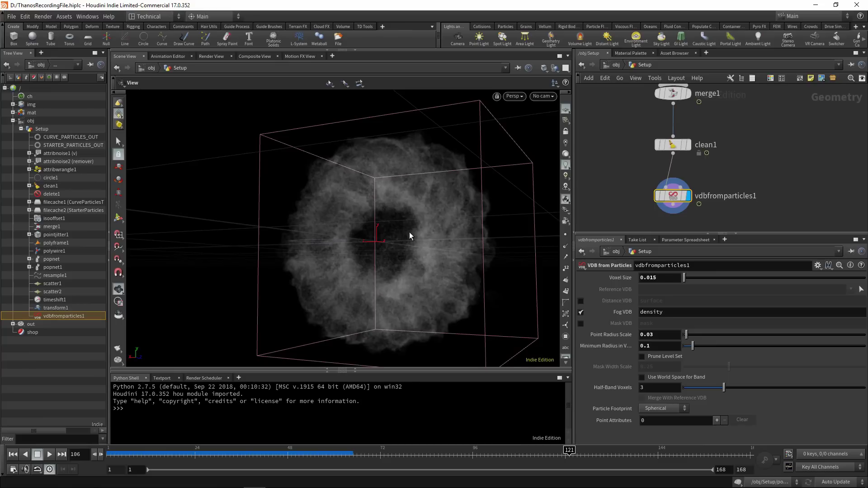
click(666, 339)
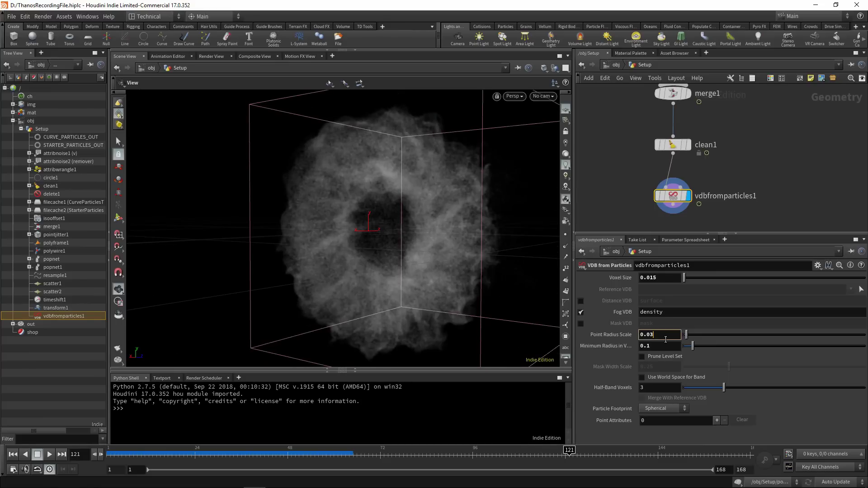
Set the Point Radius Scale of vdbfromparticles1 to 0.035 and inspect the resulting fog volume
text(5)
key(Return)
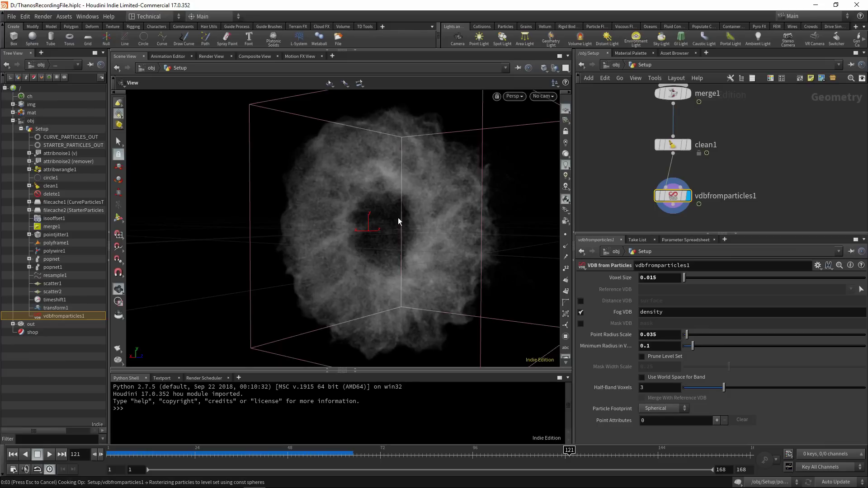
drag(398, 218, 380, 248)
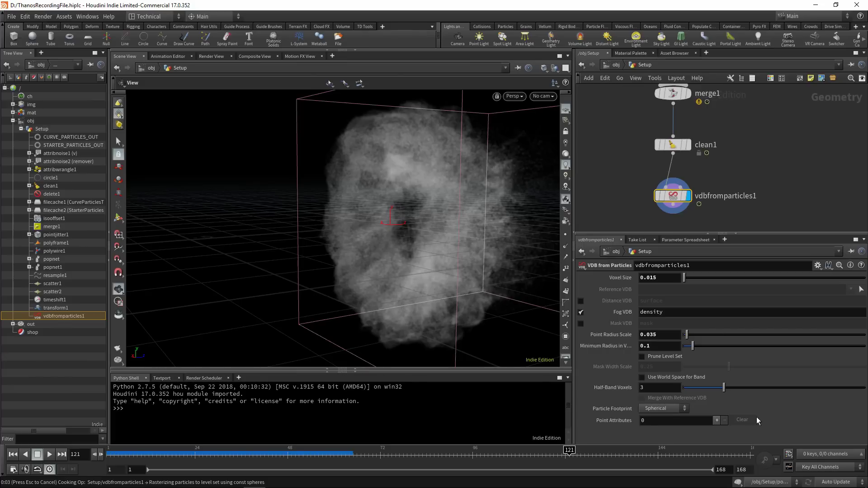
Add a point attribute entry for v on vdbfromparticles1 with the VDB name vel, and check the node's output grids
click(717, 421)
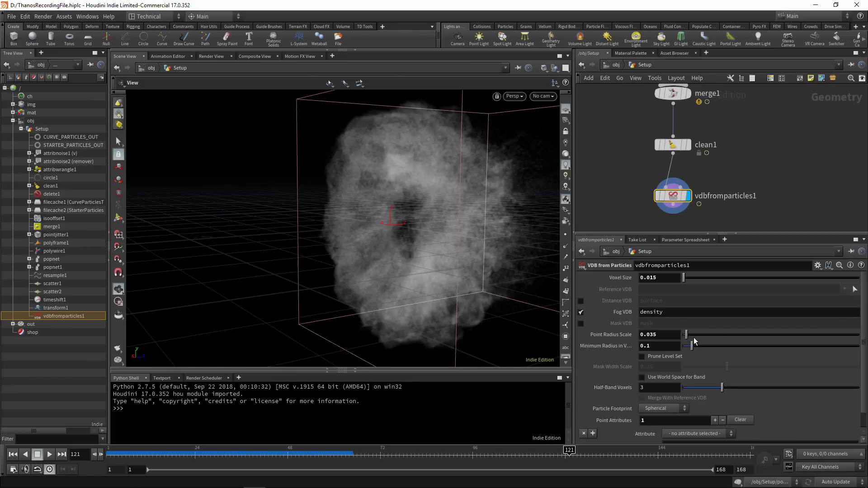
scroll(657, 376, down, 1)
click(686, 419)
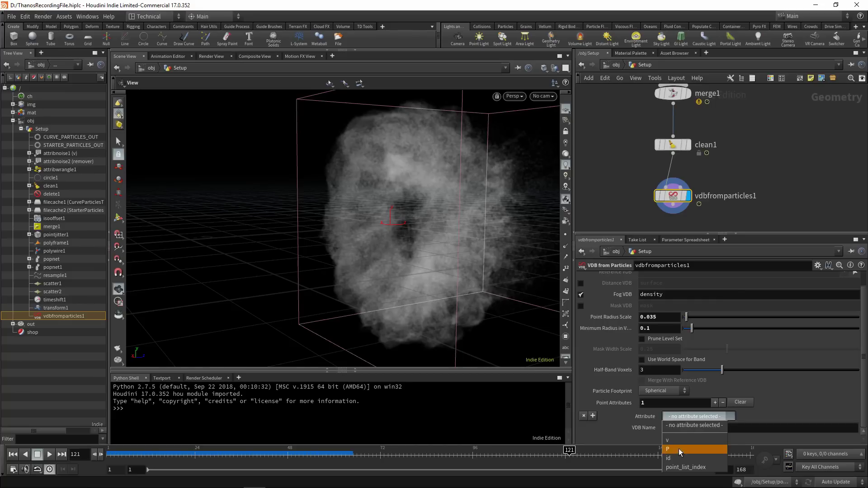
click(681, 440)
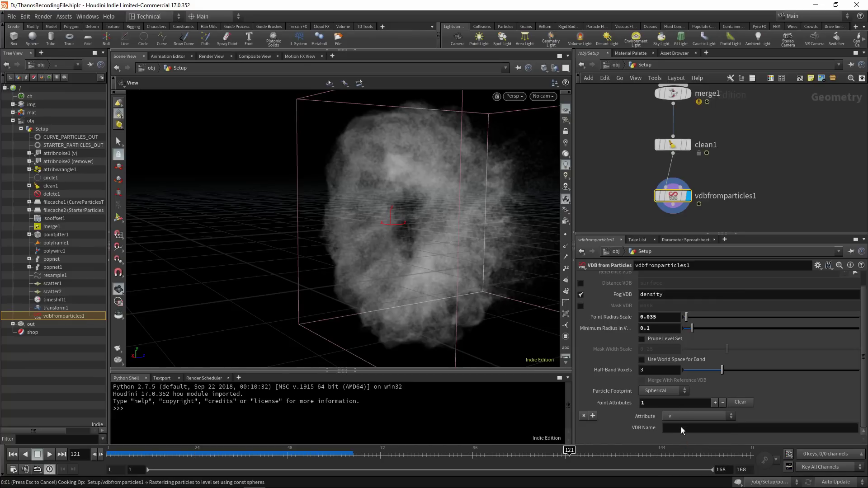
click(15, 455)
click(708, 417)
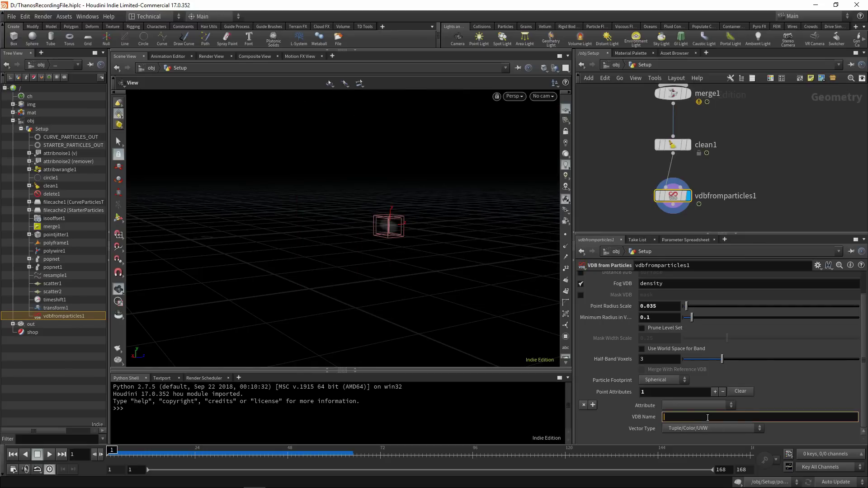
text(vel)
key(Return)
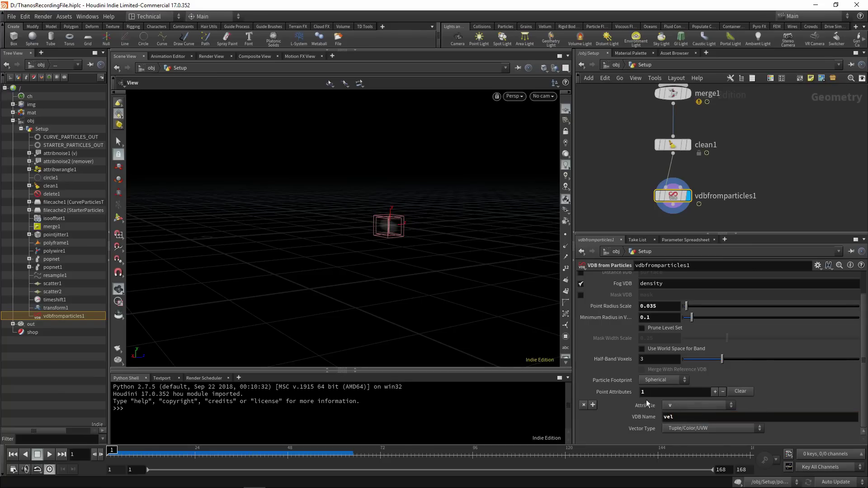
middle_click(673, 196)
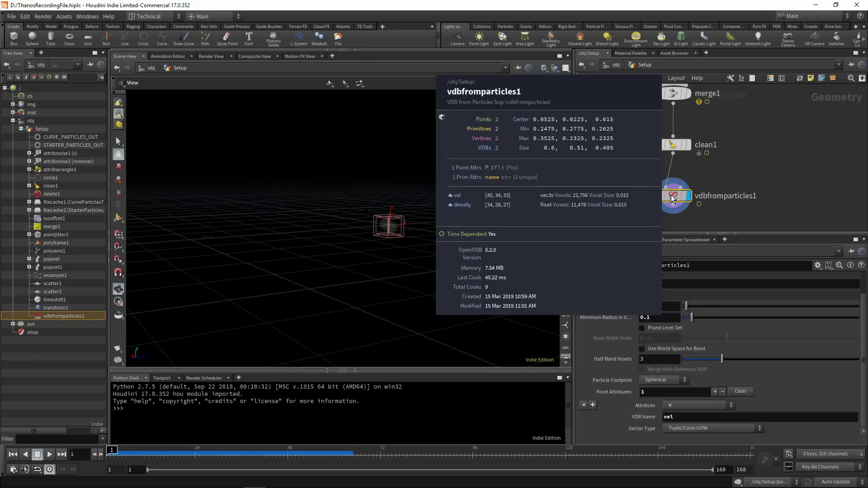
click(134, 451)
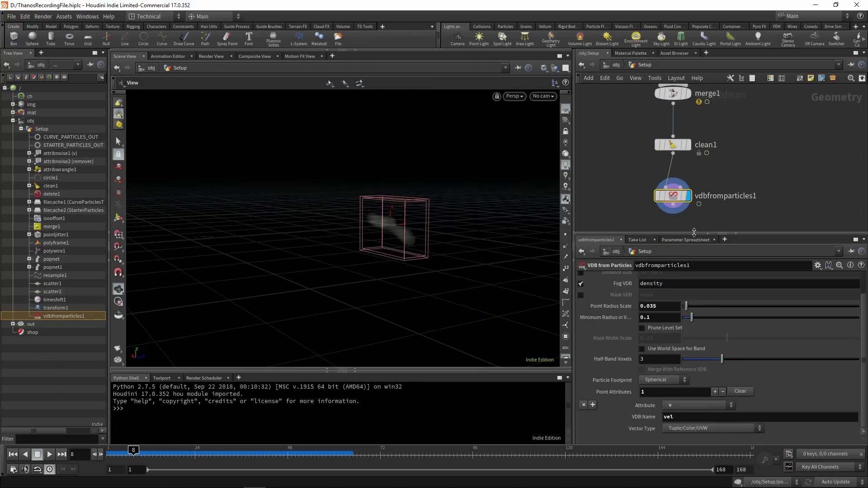
middle_click(673, 196)
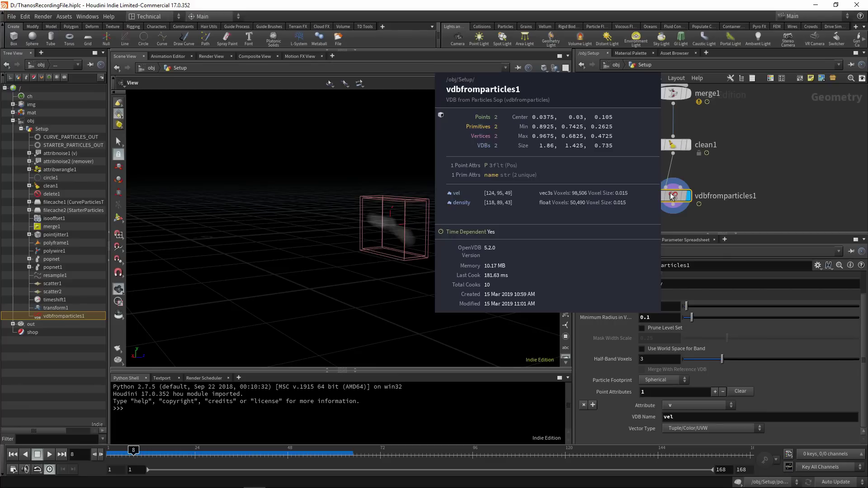
Add a Null named DENSITY_OUT beneath vdbfromparticles1 and wire it to that node
scroll(666, 203, down, 2)
key(Tab)
text(null)
key(Return)
click(670, 193)
click(677, 196)
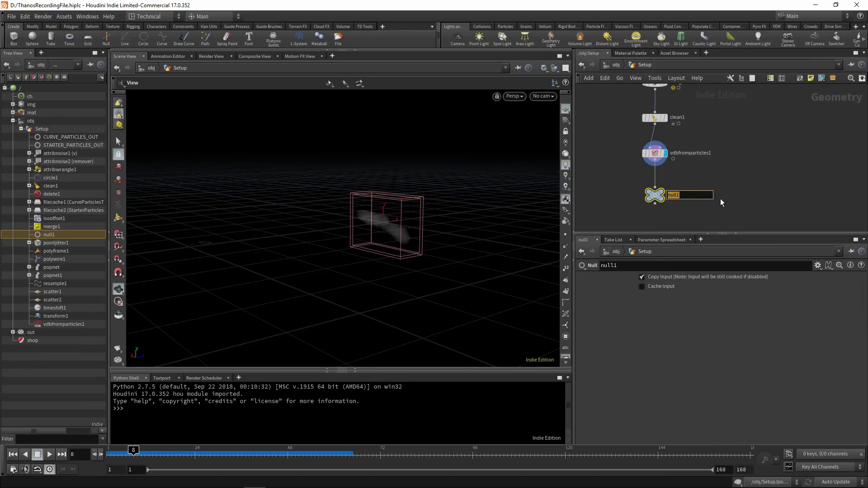
text(DENSITY_OUT)
key(Return)
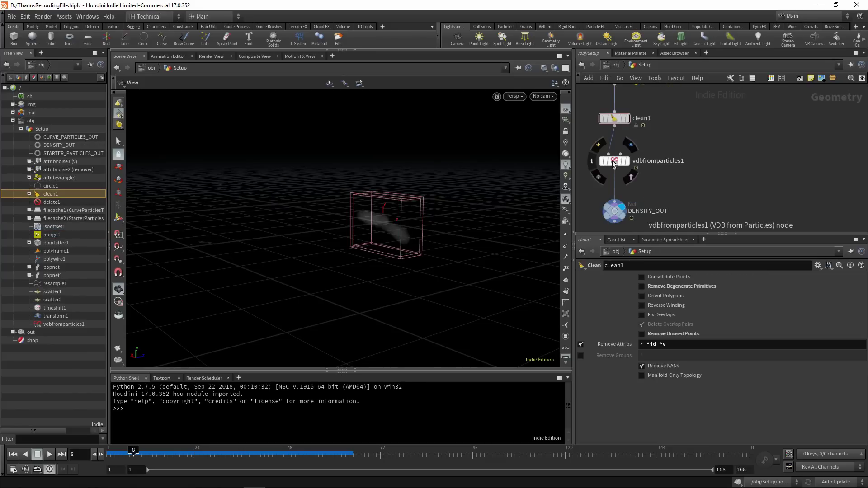
Duplicate vdbfromparticles1 as a parallel branch from clean1, with Voxel Size and Point Radius Scale both set to 0.02
click(616, 161)
alt+drag(615, 162, 683, 161)
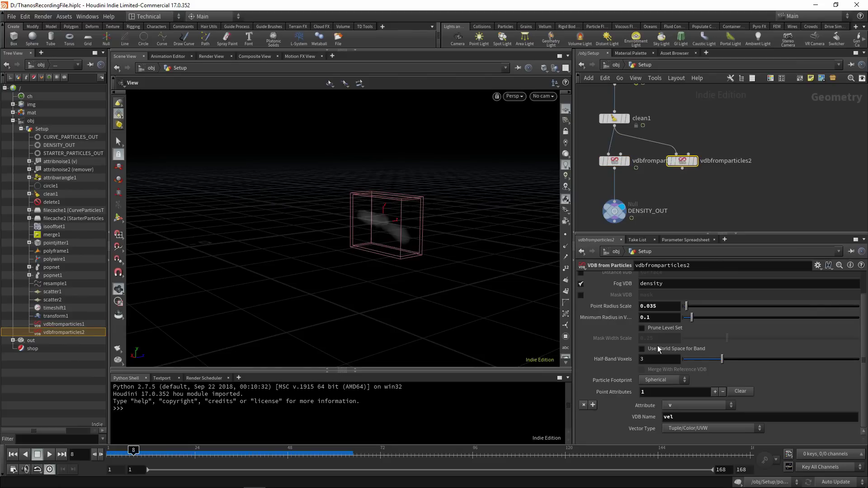
scroll(665, 338, up, 2)
drag(663, 279, 650, 279)
drag(659, 335, 650, 335)
text(2)
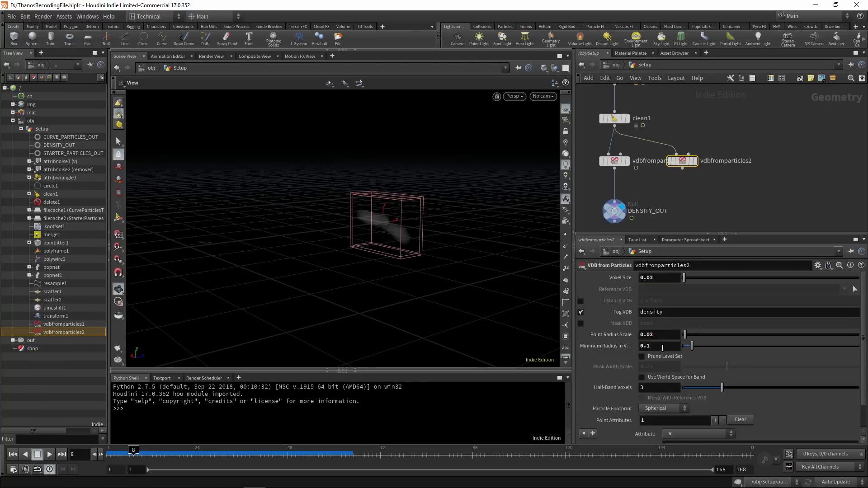
Disable the density Fog VDB output on vdbfromparticles2
click(581, 313)
scroll(685, 408, down, 2)
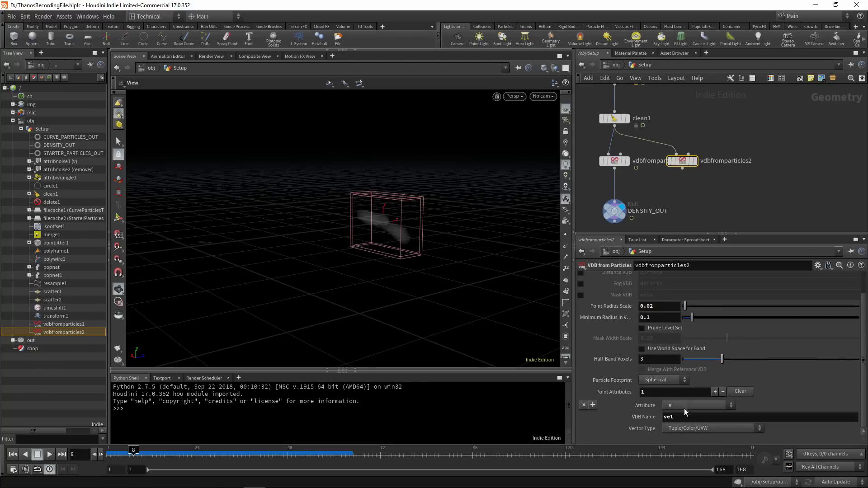
scroll(670, 359, up, 2)
scroll(670, 359, down, 2)
Add a Null named VELOCITY_OUT beneath vdbfromparticles2 and connect it to that node
key(Tab)
text(n)
key(Return)
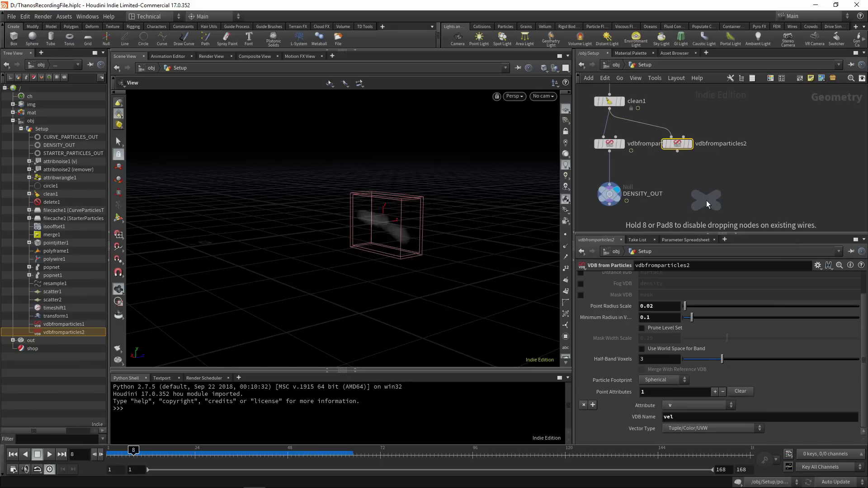
click(674, 195)
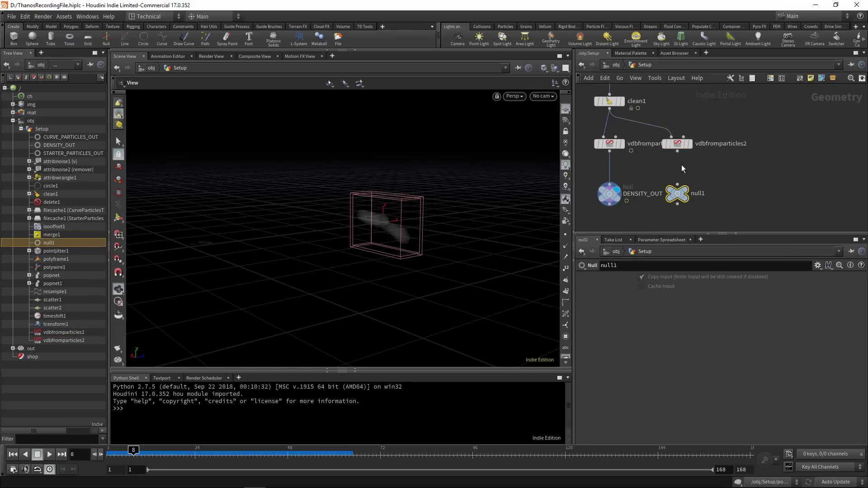
double_click(698, 194)
text(VELOCI)
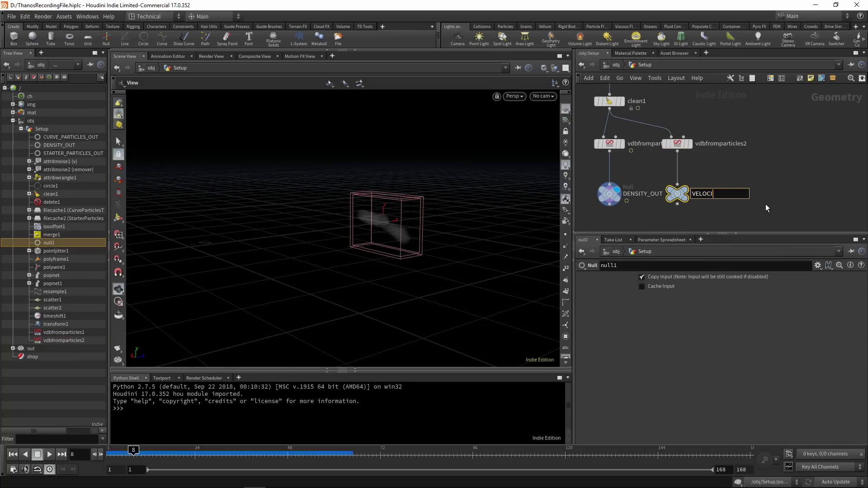
text(TY_OUT)
key(Return)
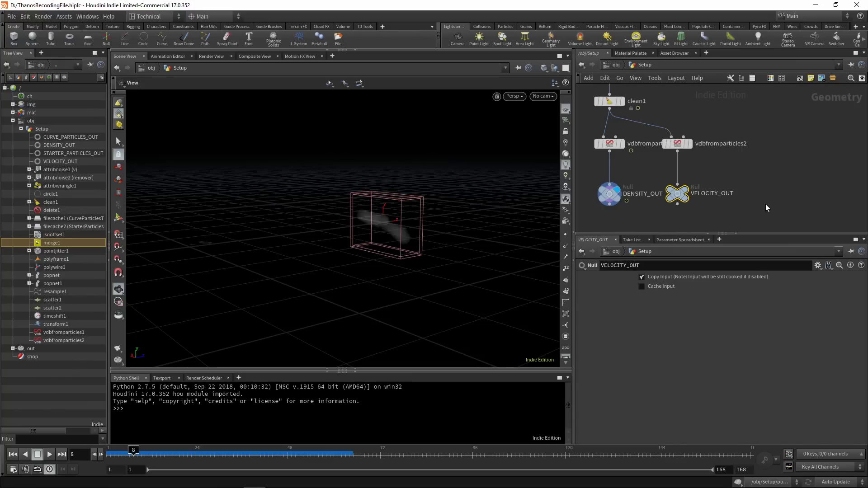
Set the display flag on VELOCITY_OUT and shift it and vdbfromparticles2 slightly away from the density branch
click(685, 191)
drag(675, 196, 681, 199)
drag(677, 146, 682, 146)
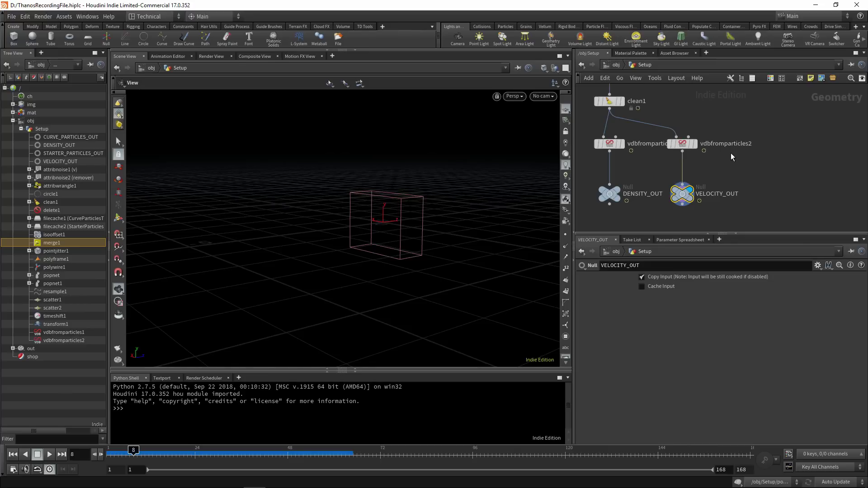
Enclose the merge and VDB nodes in one network box and the curve particle nodes in another
scroll(730, 153, down, 6)
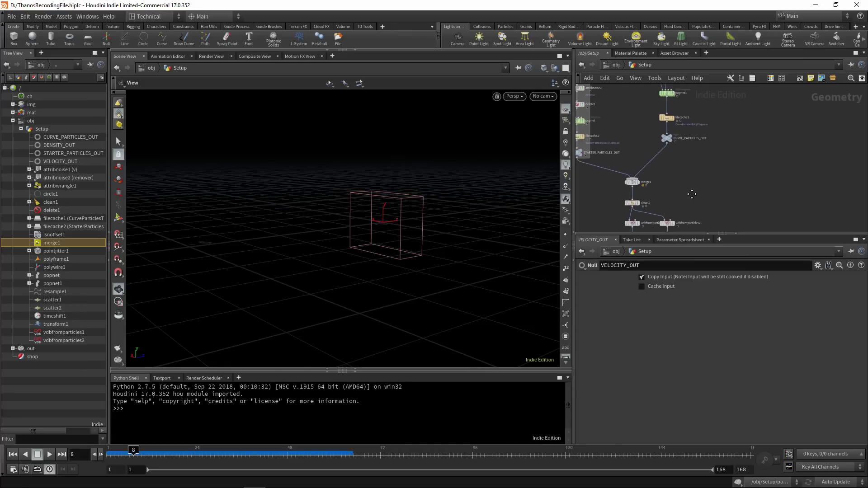
scroll(696, 181, up, 3)
drag(707, 200, 584, 88)
click(799, 80)
middle_drag(729, 114, 729, 230)
scroll(730, 199, down, 2)
drag(731, 217, 679, 117)
click(802, 81)
Add a PolyFrame node fed by transform1, placed beside the curve particle network box
middle_drag(743, 167, 687, 159)
scroll(698, 151, down, 2)
click(699, 151)
scroll(665, 140, up, 5)
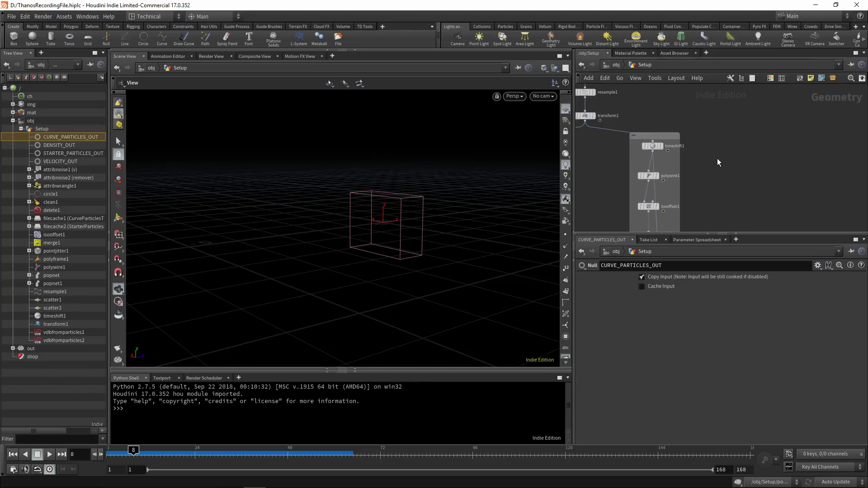
drag(585, 121, 691, 130)
key(Tab)
text(polyfram)
key(Return)
click(690, 132)
Disable polyframe2's normal and tangent outputs and enable the bitangent output with the name v
click(581, 324)
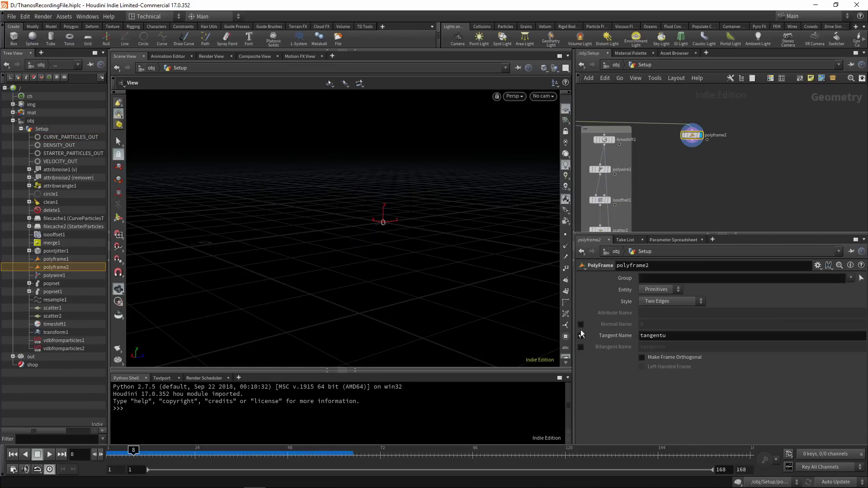
click(581, 335)
click(582, 347)
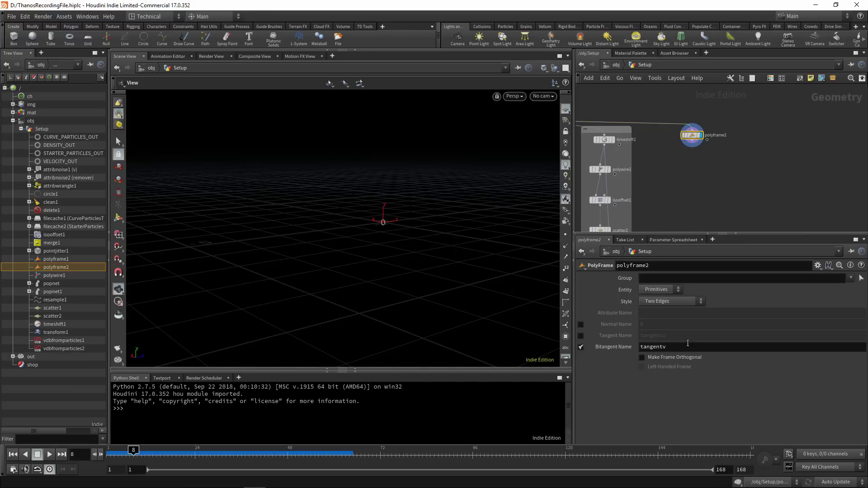
double_click(667, 347)
text(v)
Turn on point trails in the viewport and go to frame 48 to examine the circle's velocity directions
click(566, 259)
drag(132, 451, 288, 451)
scroll(397, 225, up, 8)
drag(382, 227, 401, 221)
drag(457, 298, 358, 278)
key(Tab)
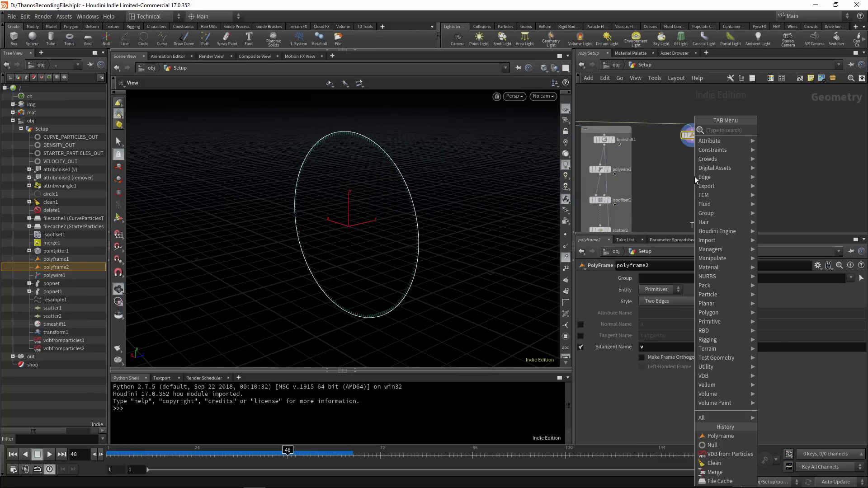
text(aw)
click(780, 132)
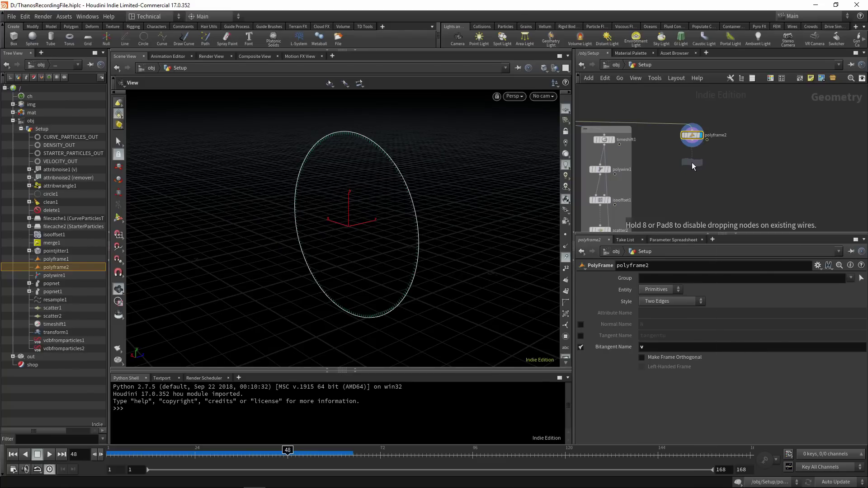
click(692, 162)
click(655, 342)
text(v@v )
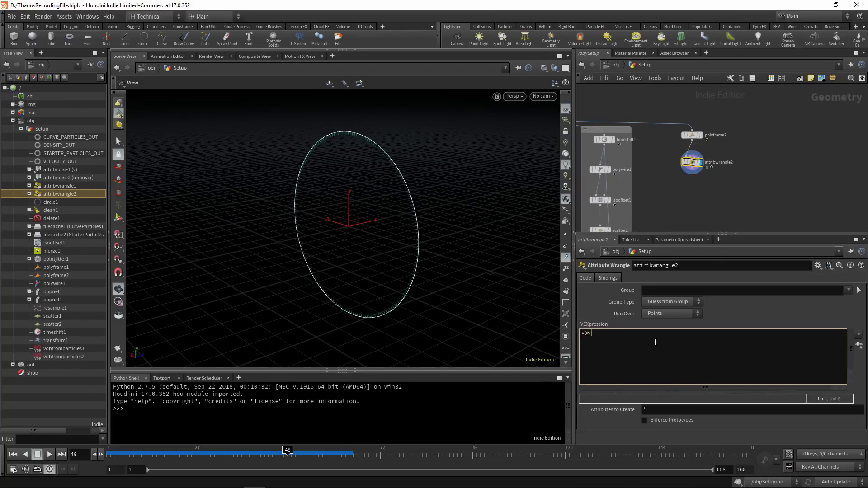
text(*= 2*rand())
key(Left)
text(@Time*@ptnum)
key(Right)
click(721, 318)
Scrub through the timeline from the first frame to examine the randomised velocities on the growing circle
drag(473, 256, 362, 213)
middle_drag(384, 179, 464, 168)
key(ctrl+Up)
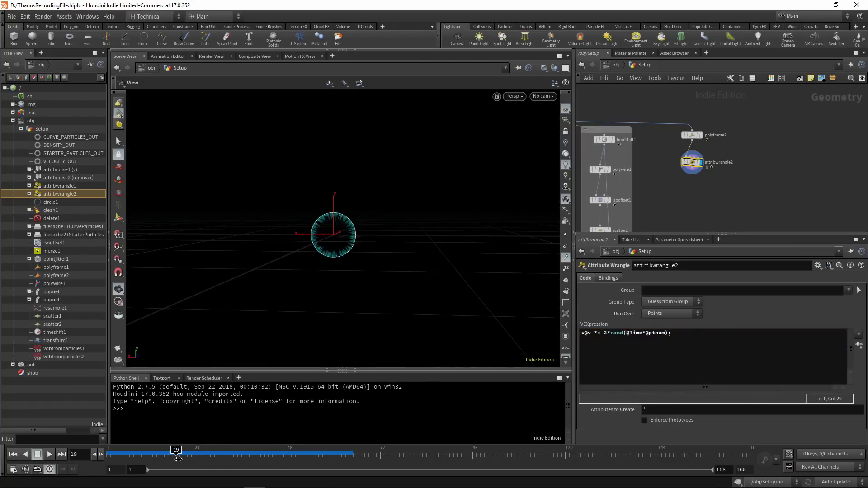
click(111, 454)
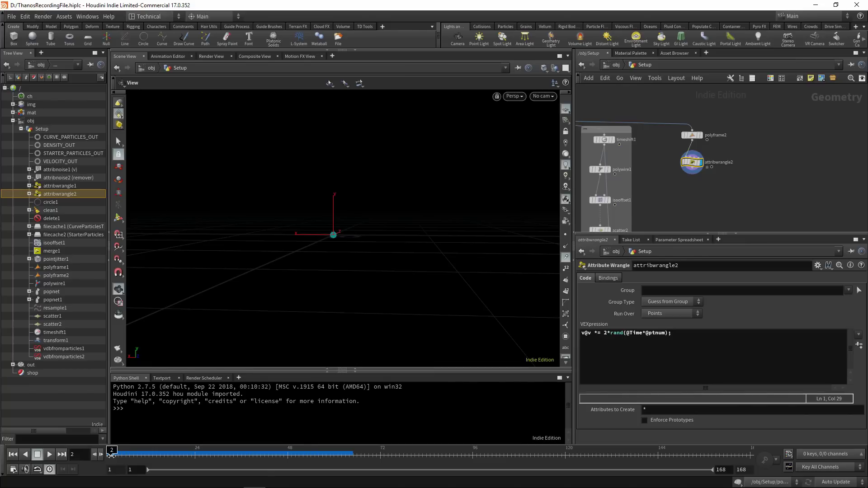
drag(111, 454, 293, 454)
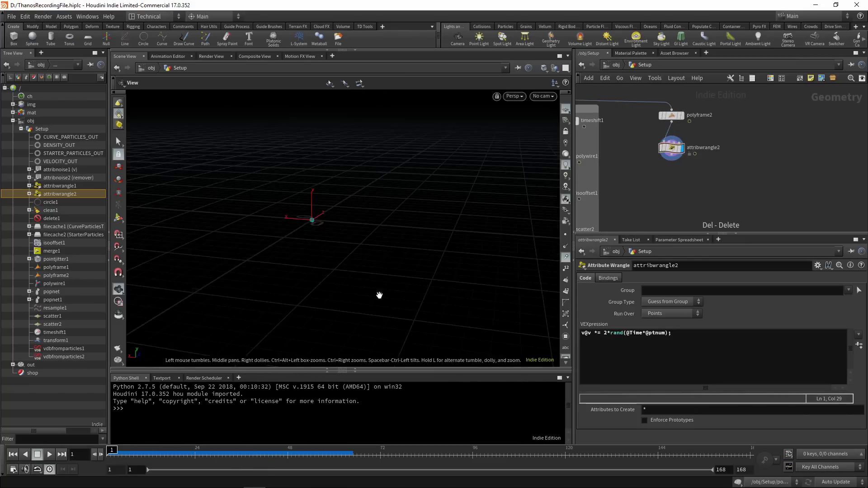
Add a Scatter node below attribwrangle2, connect it and display its result
key(Tab)
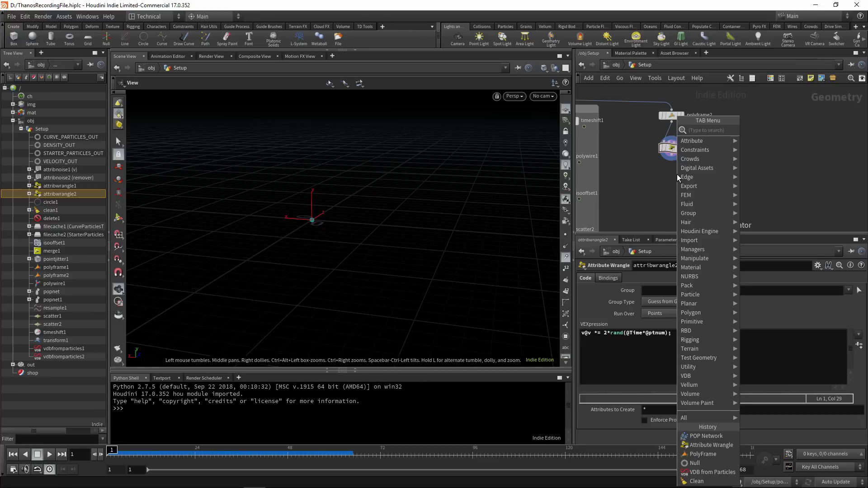
text(scat)
key(Return)
click(677, 175)
drag(672, 156, 672, 174)
click(683, 182)
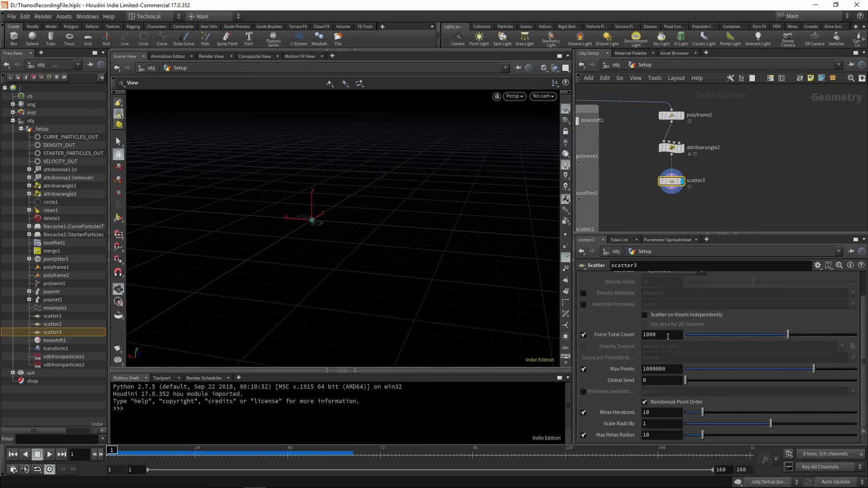
Set the Force Total Count of scatter3 to 500
middle_drag(694, 220, 690, 200)
key(Tab)
click(662, 200)
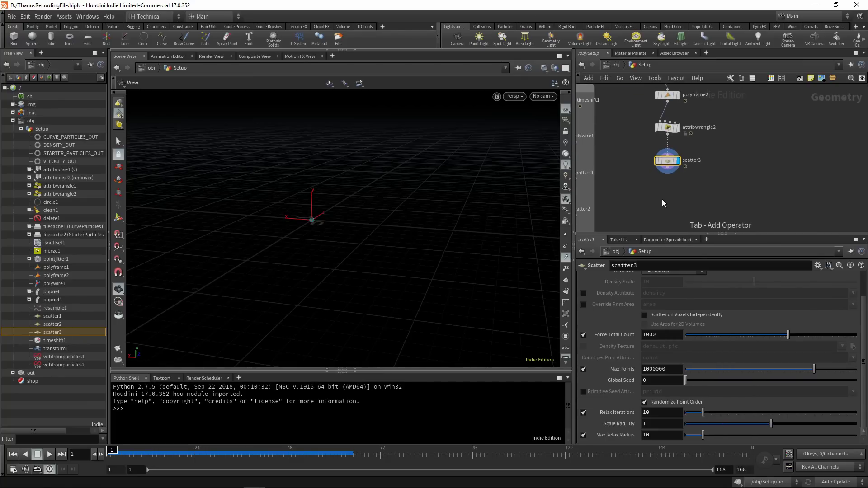
click(663, 335)
text(500)
key(Return)
Add and display a Point Jitter node below scatter3 with its Scale set to 0.1
key(Tab)
text(jitter)
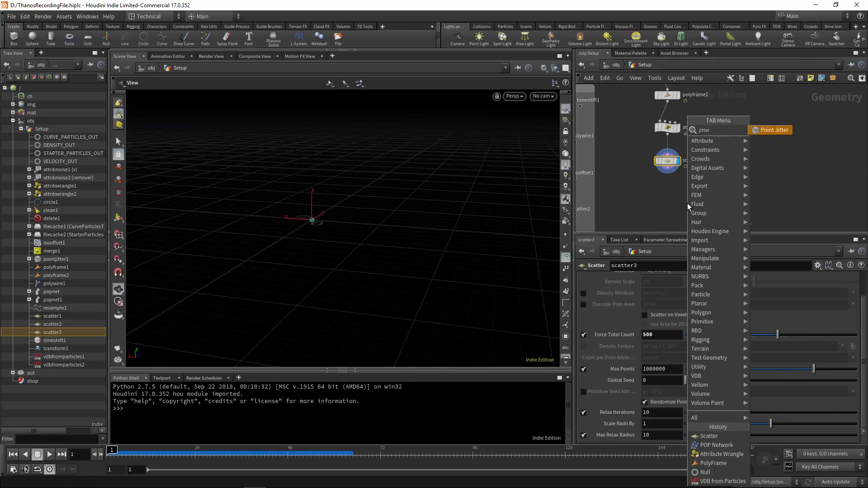
key(Return)
click(672, 193)
click(672, 187)
drag(676, 194, 672, 196)
click(678, 194)
drag(650, 313, 631, 304)
click(659, 301)
text(0.1)
key(Return)
Add a POP Network node below pointjitter2, connect it and display its result
middle_drag(716, 206, 702, 167)
key(Tab)
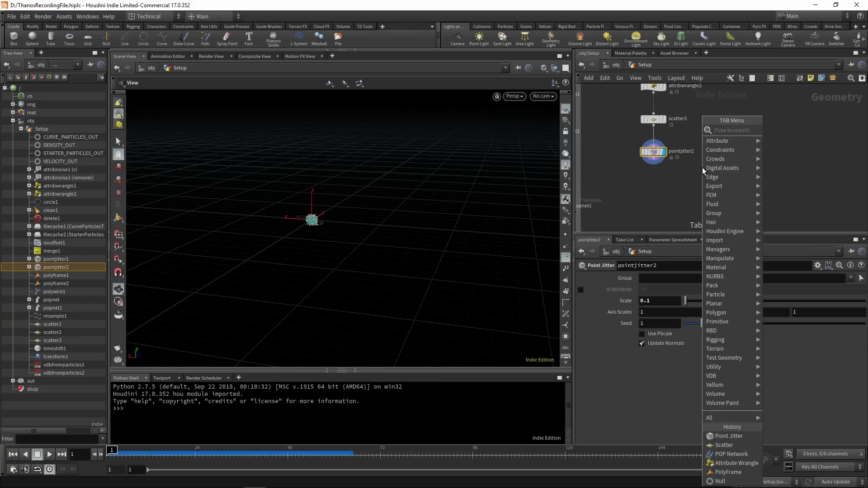
text(popnet)
click(783, 129)
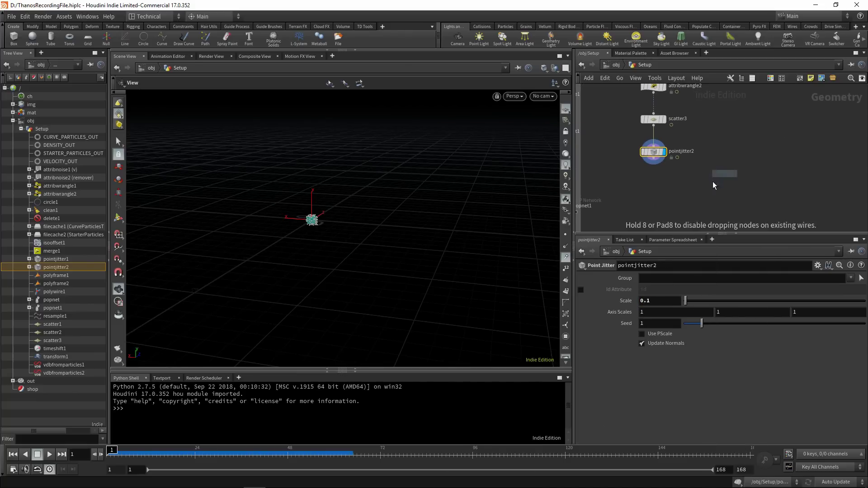
click(657, 183)
click(650, 178)
click(654, 162)
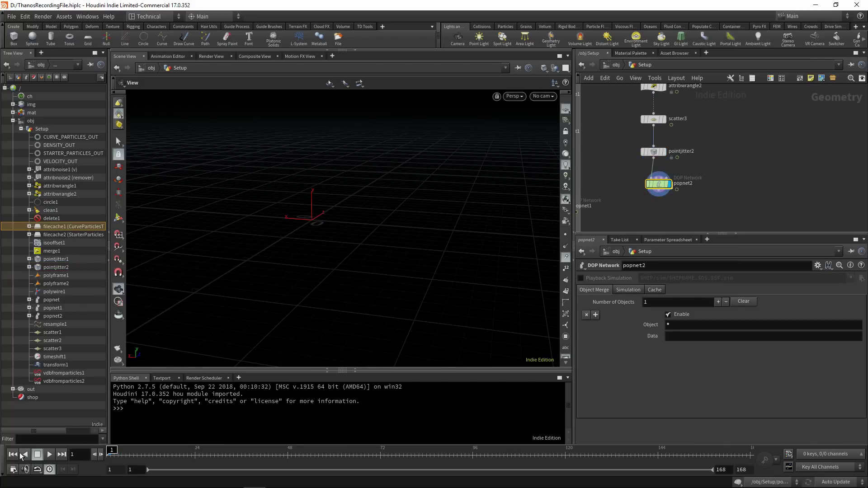
Inside popnet2, set source_first_input's Emission Type to Points and its Const. Birth Rate to 50000
double_click(658, 183)
click(752, 116)
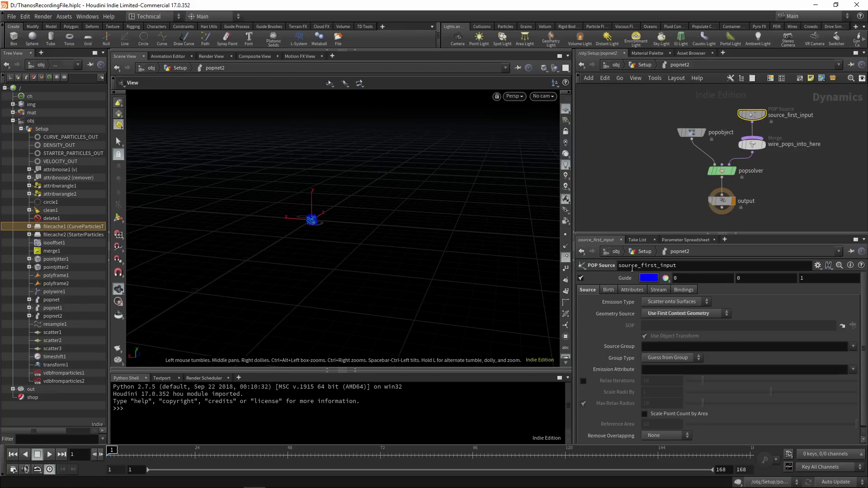
click(667, 305)
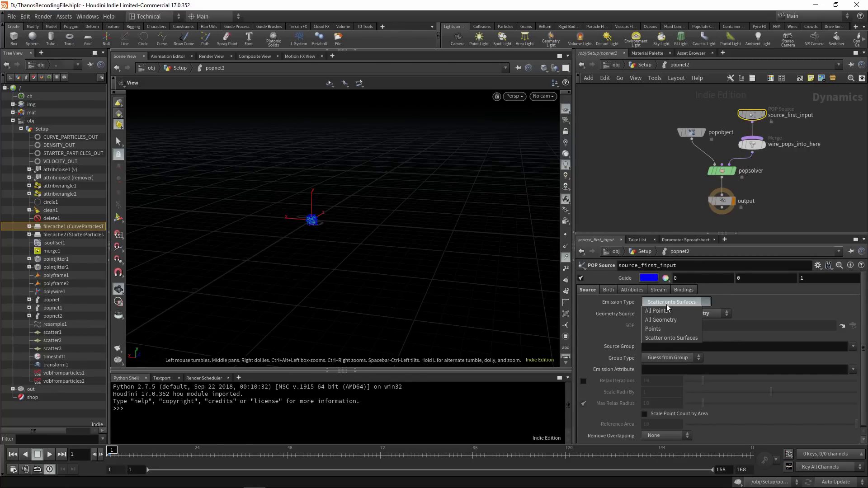
click(651, 330)
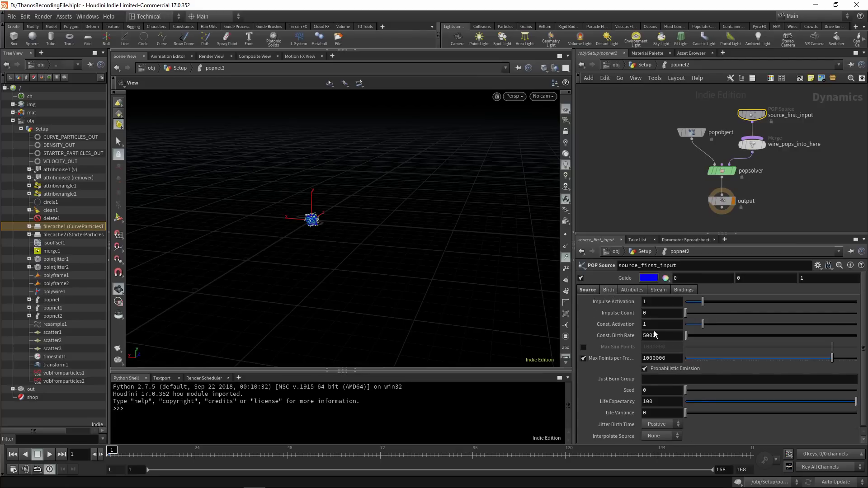
drag(664, 337, 626, 337)
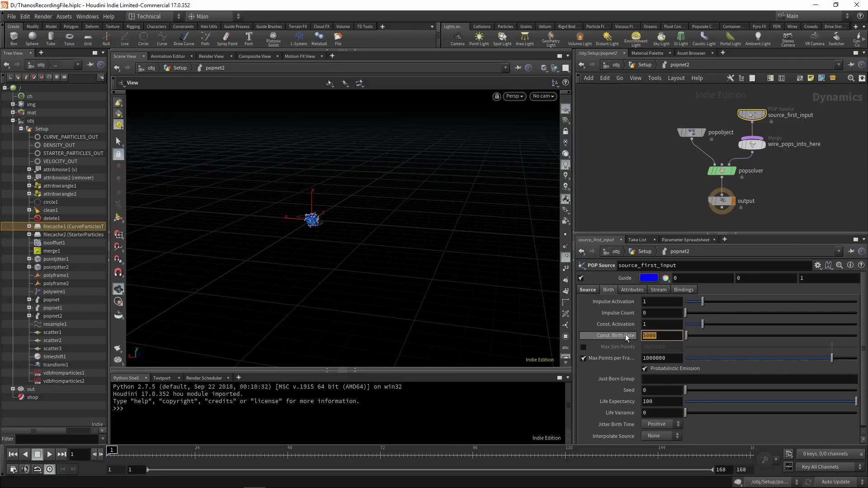
text(5000)
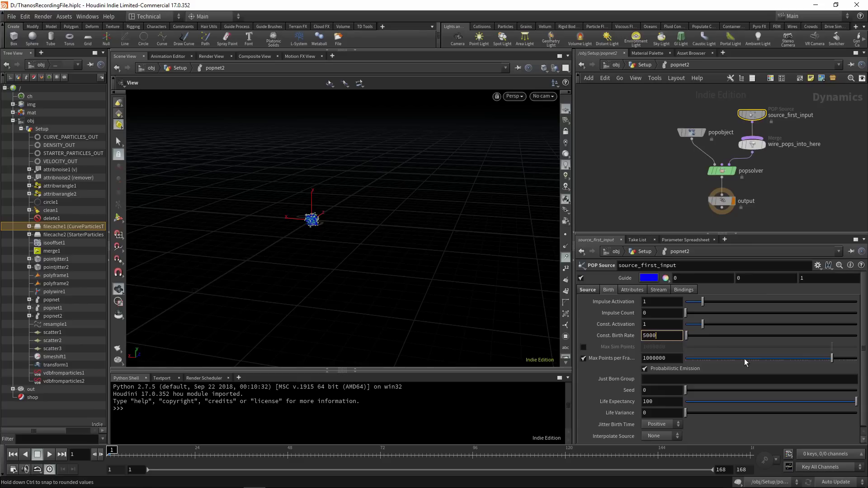
text(0)
key(Return)
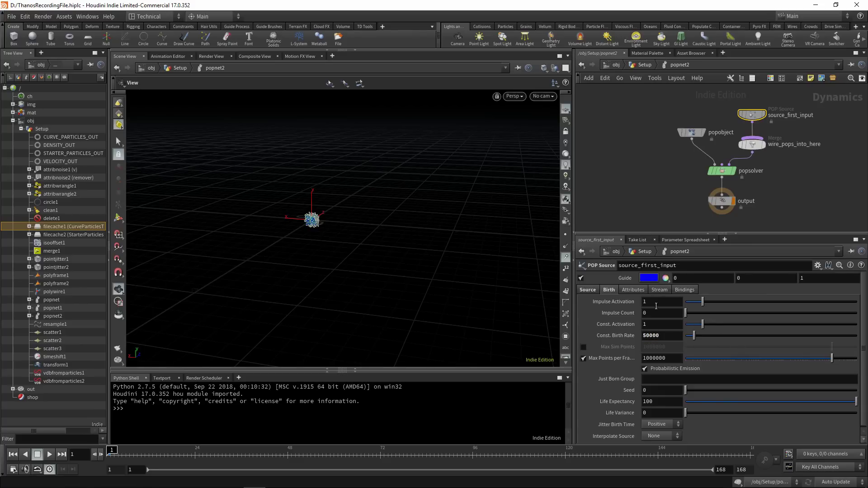
Set source_first_input's Life Expectancy to 1 and Life Variance to 0.5
double_click(660, 403)
text(1)
key(Tab)
text(0.)
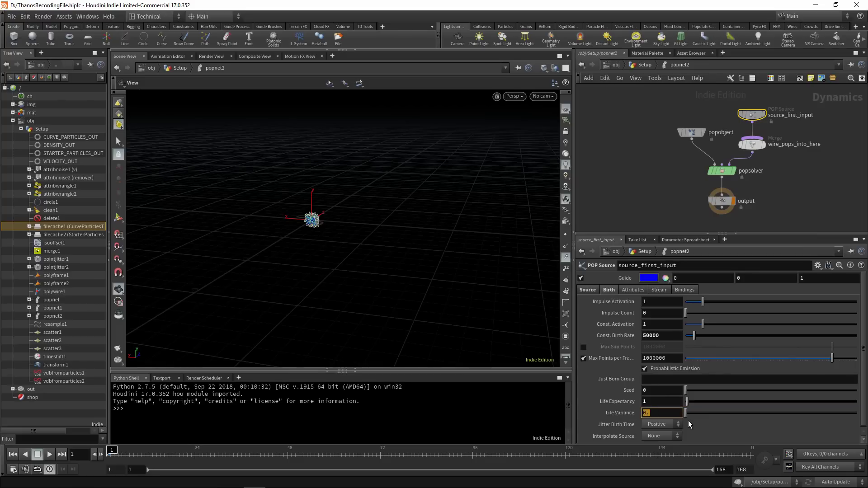
text(5)
key(Return)
Insert a POP Attract node between source_first_input and the wire_pops_into_here merge
middle_drag(774, 180, 740, 190)
key(Tab)
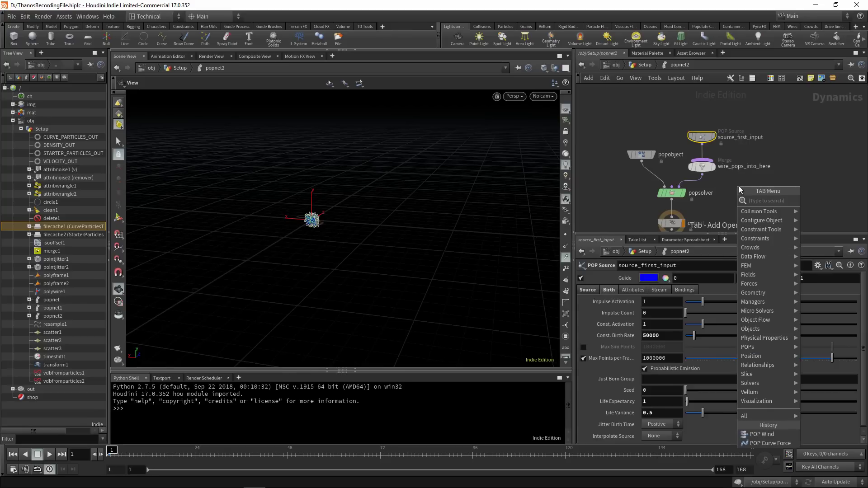
text(pop attra)
click(817, 201)
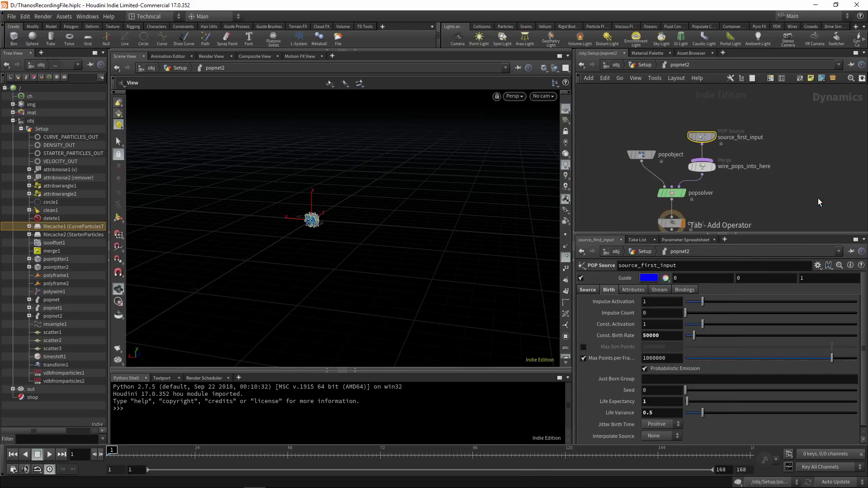
click(704, 159)
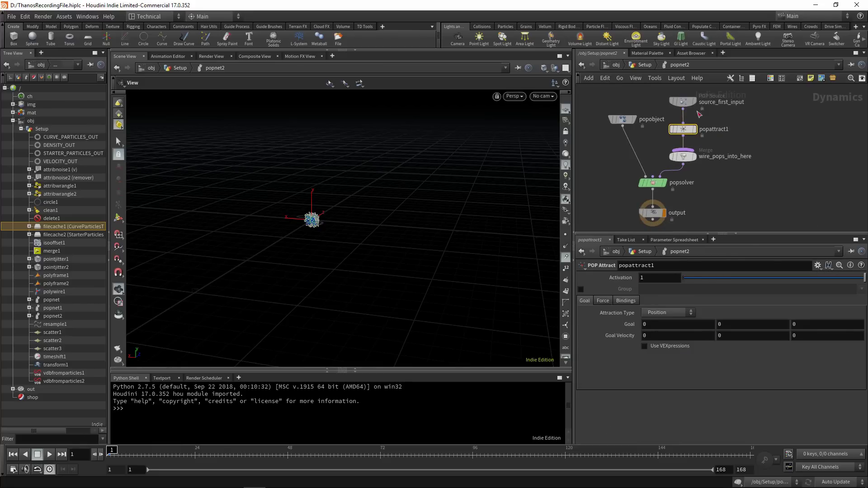
Set the Force Scale of popattract1 to 6 and play the simulation
click(603, 301)
click(655, 324)
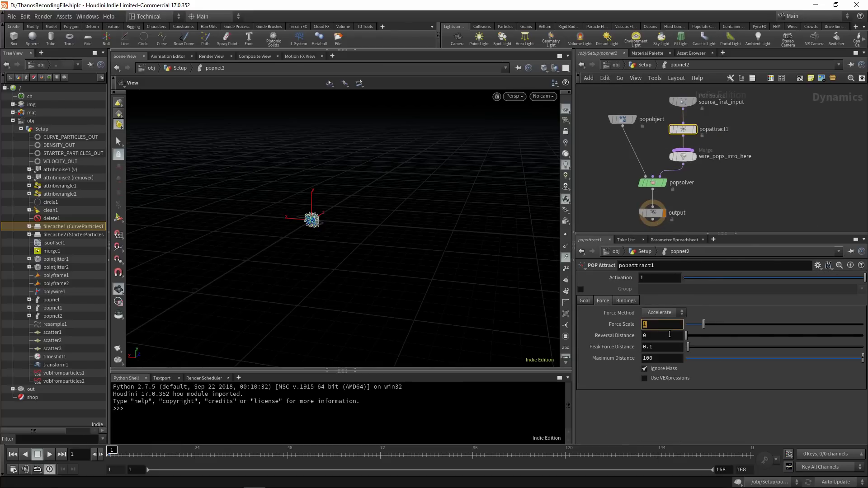
text(6)
key(Return)
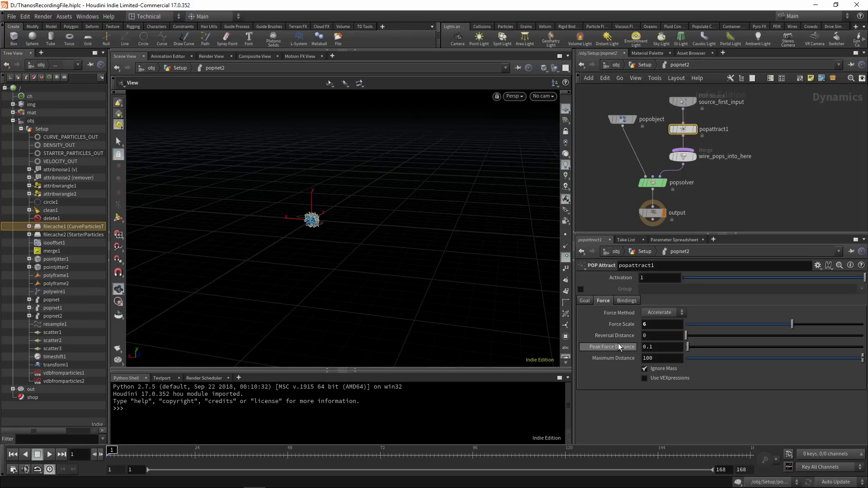
click(46, 455)
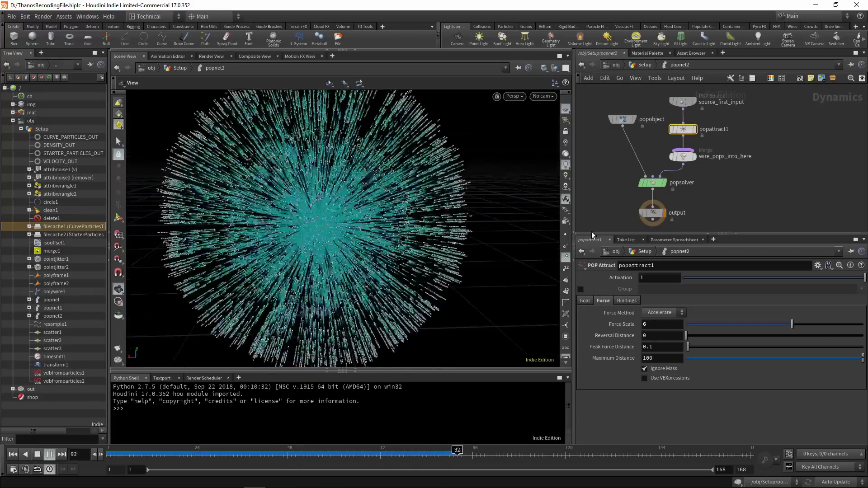
Reduce source_first_input's Life Expectancy to 0.3 and Life Variance to 0.1, and replay the simulation
click(684, 105)
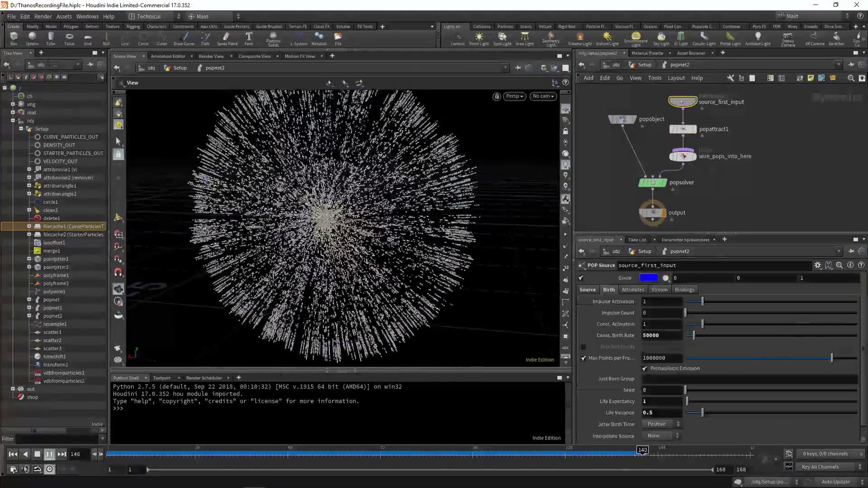
double_click(647, 402)
text(0)
mouse_move(659, 402)
mouse_down()
mouse_move(635, 403)
mouse_move(630, 416)
mouse_up()
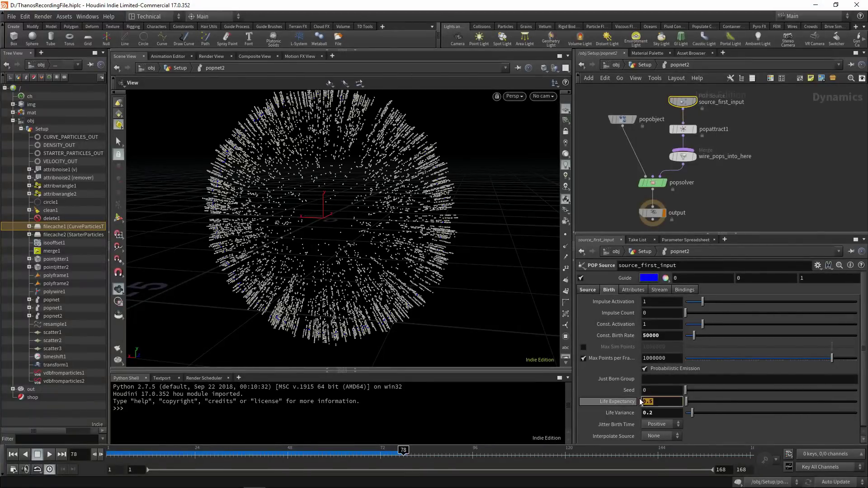
text(0.3)
key(Return)
text(0.1)
key(Return)
click(49, 455)
drag(351, 208, 362, 223)
Insert a POP Replicate node between popattract1 and the merge, and return to the first frame
middle_drag(733, 150, 726, 179)
key(Tab)
text(pop rep)
key(Return)
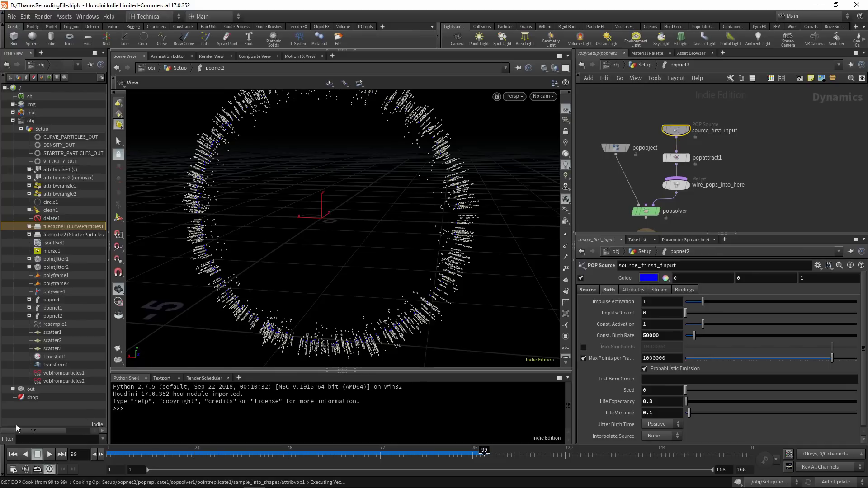
click(678, 176)
click(12, 455)
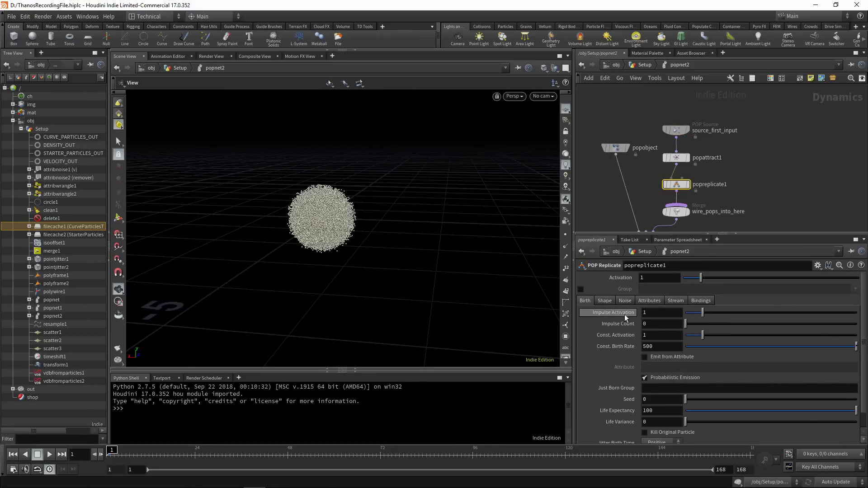
Set popreplicate1's Const. Birth Rate to 20 and its Life Expectancy to 0.4
click(651, 343)
text(20)
key(Return)
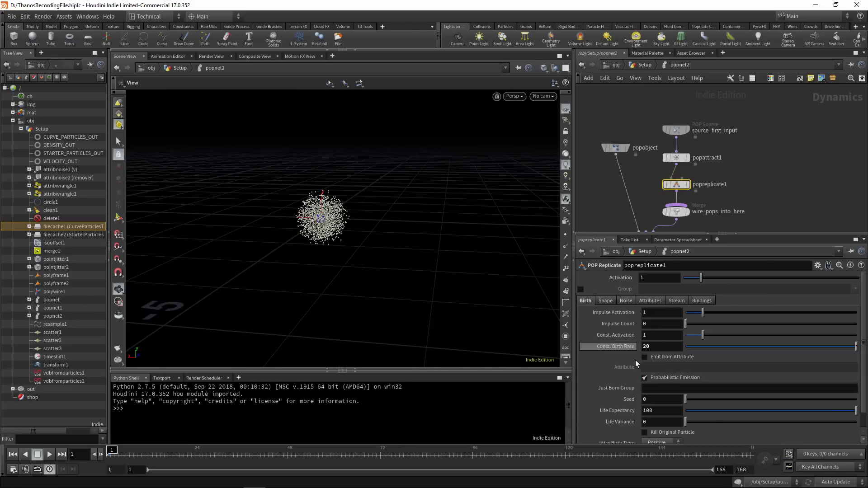
click(661, 411)
text(0.4)
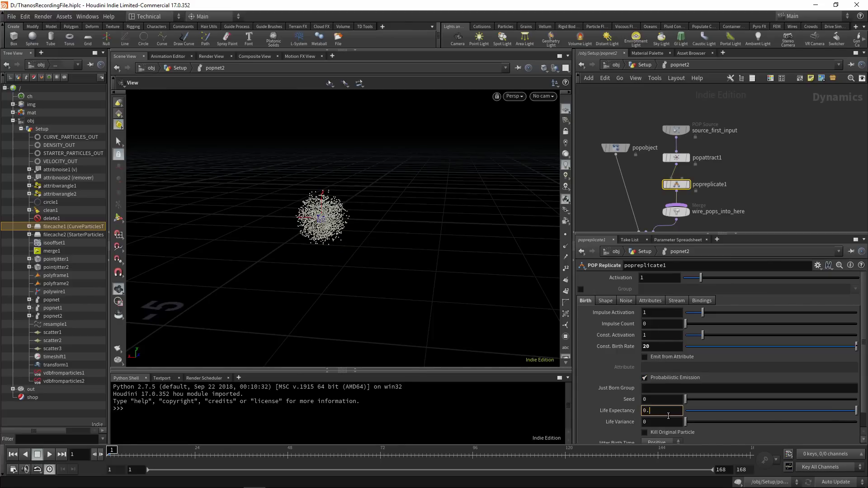
key(Return)
Set the size of popreplicate1's emission shape to 0.05
click(657, 302)
click(611, 301)
click(656, 313)
click(654, 332)
click(654, 357)
text(0.05)
key(Return)
Set popreplicate1's Initial Velocity to Add to inherited velocity and its Inherit Velocity to 0.25
click(650, 301)
click(678, 324)
click(671, 343)
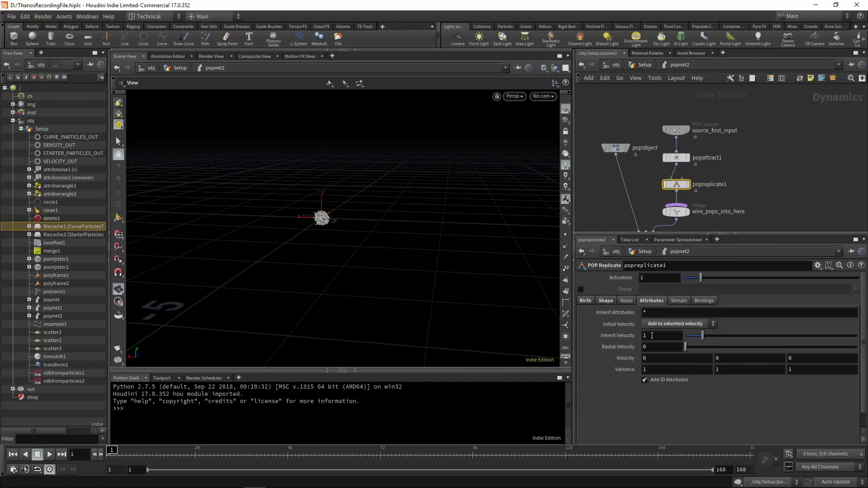
click(665, 338)
text(0.25)
key(Return)
Set popreplicate1's velocity Variance to 0.1 on all three axes and play the simulation to examine the ring
click(665, 370)
text(0.1)
key(Return)
drag(717, 371, 712, 372)
text(.01)
key(Return)
drag(805, 372, 705, 370)
text(0.1)
key(Return)
text(0.1)
key(Return)
middle_drag(737, 199, 726, 176)
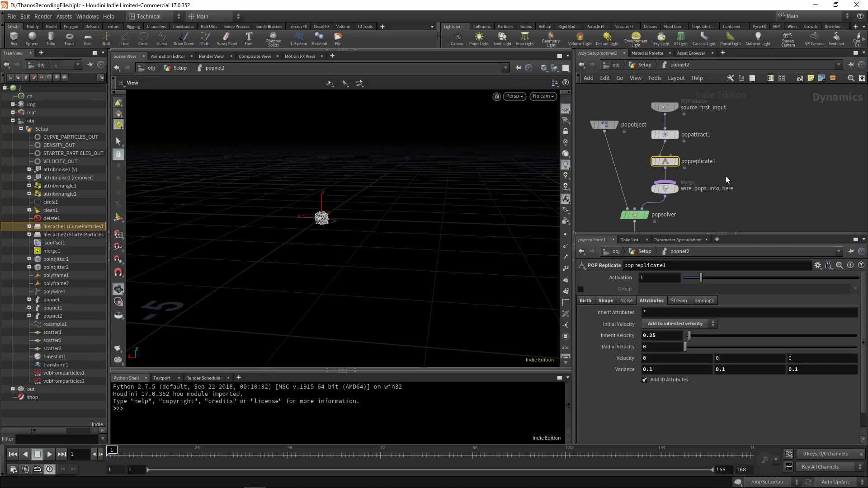
click(50, 455)
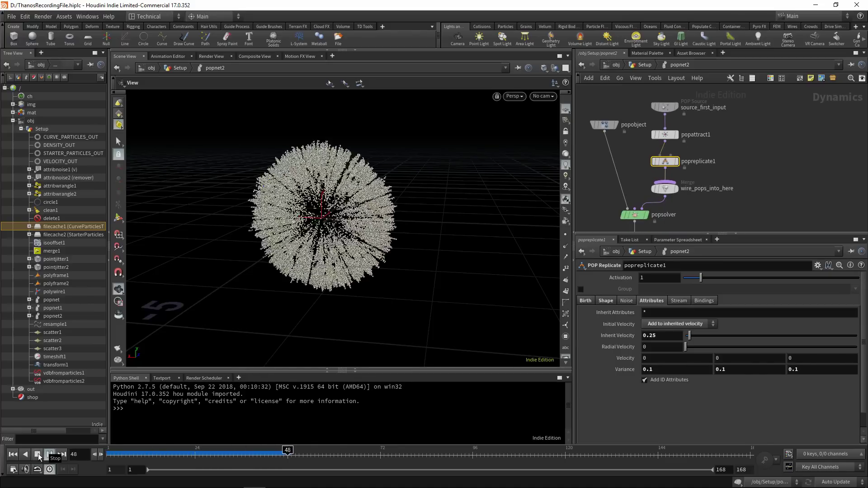
scroll(345, 219, down, 2)
drag(346, 219, 319, 217)
click(38, 454)
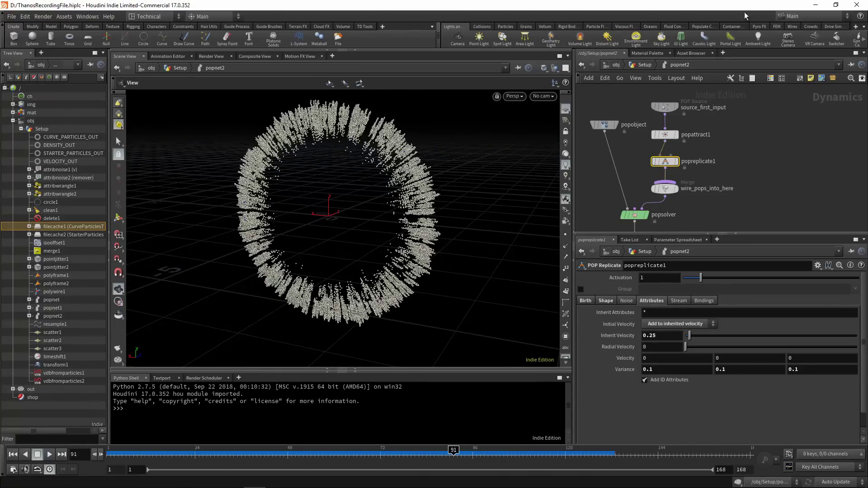
Return to the Setup network, then add an Attribute Wrangle below popnet2, connect it and display its result
click(645, 63)
key(Tab)
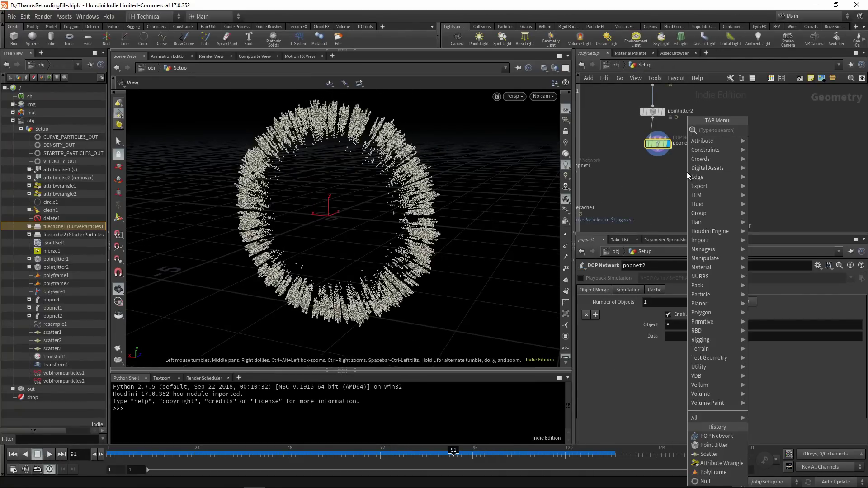
mouse_move(710, 169)
click(766, 131)
click(661, 180)
click(682, 358)
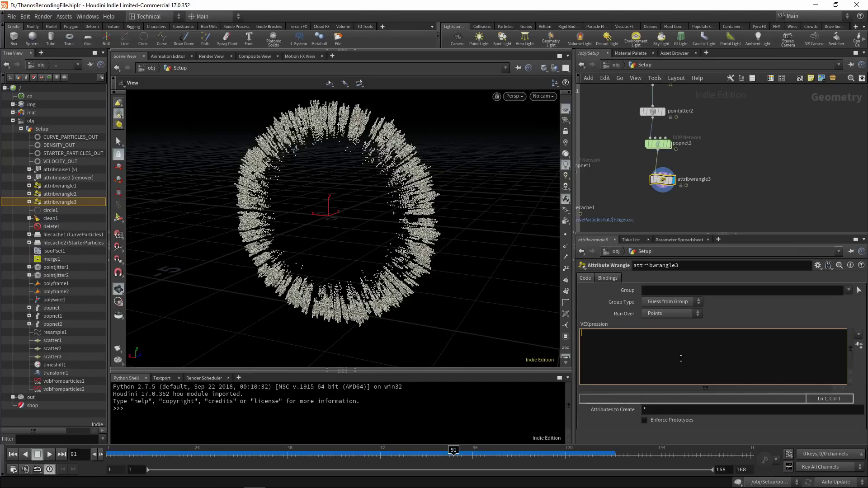
text(float age = @age)
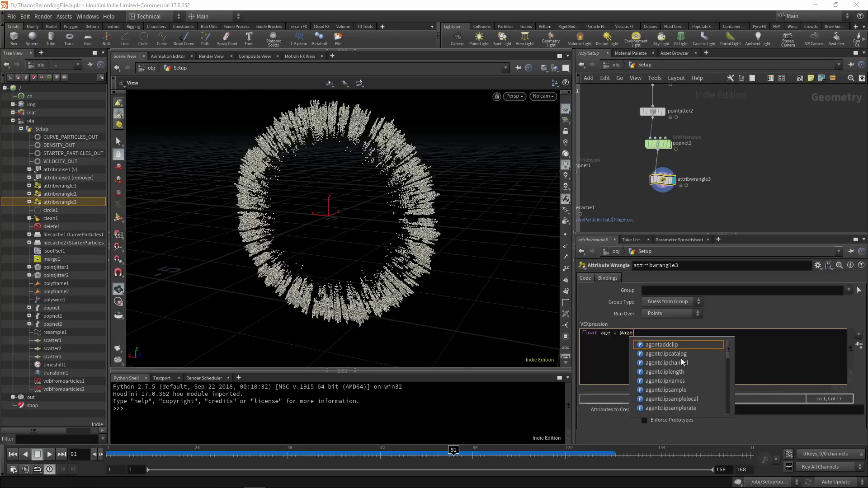
text(/@life;)
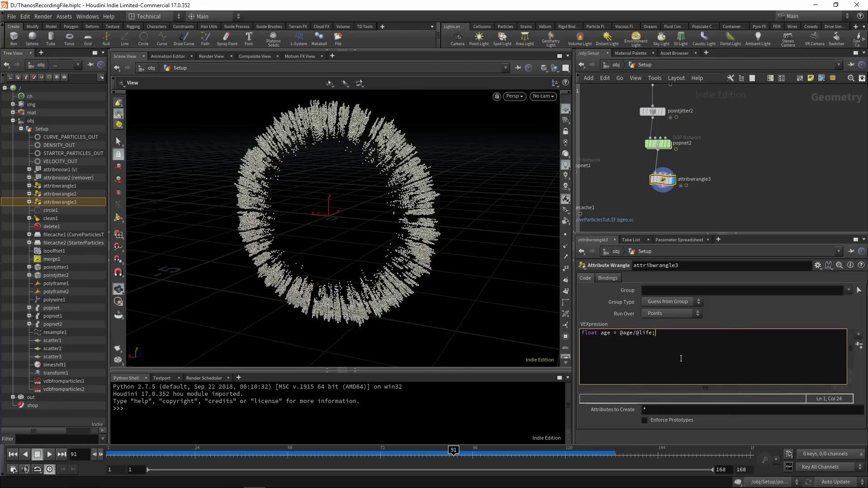
drag(618, 333, 651, 333)
drag(619, 333, 653, 334)
click(659, 334)
key(Return)
text(@brightness = chramp('Brightness_Ramp',age)
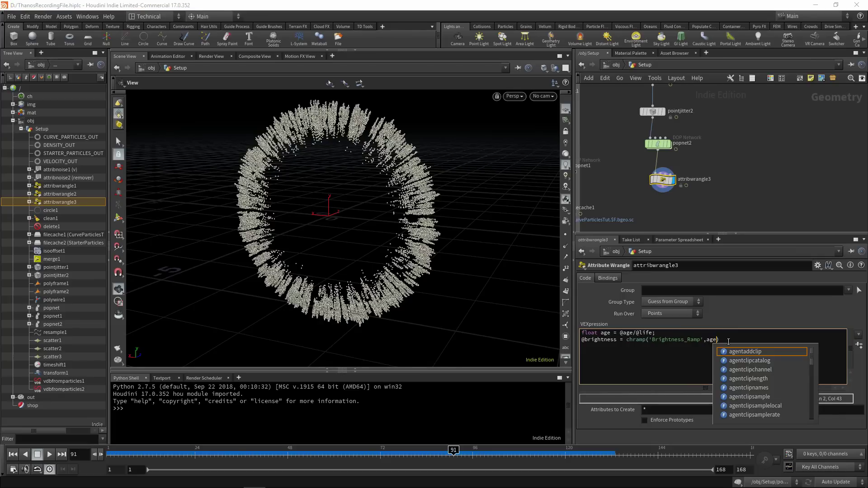
text();)
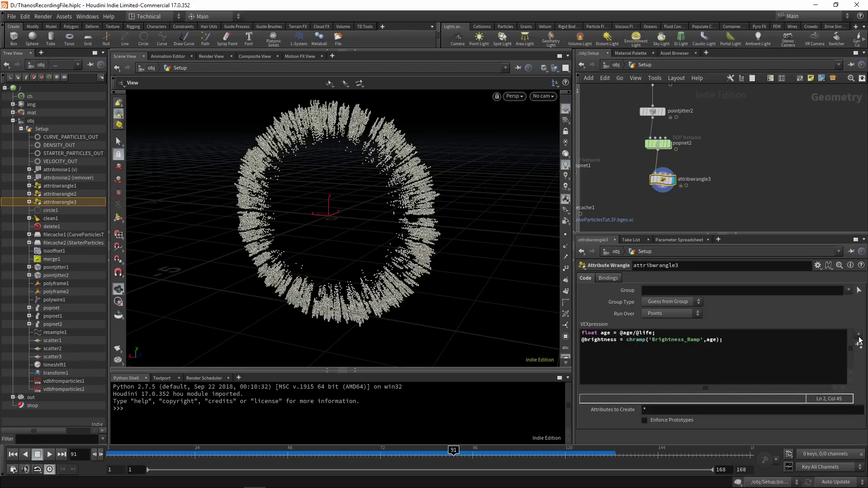
click(859, 347)
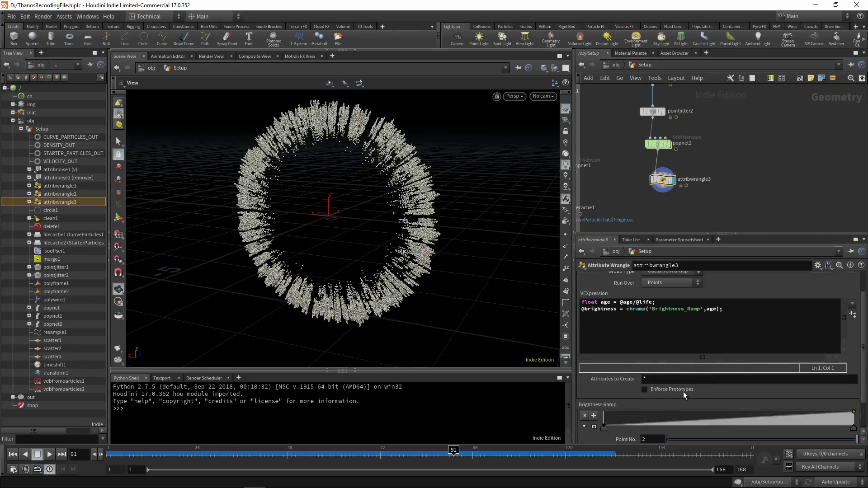
Add a Color node below attribwrangle3, display its result and set its Color Type to Ramp from Attribute
key(Tab)
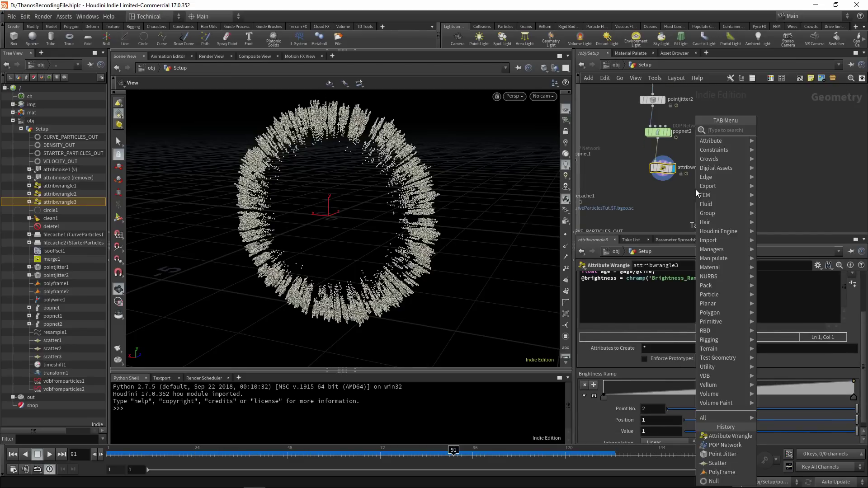
text(color)
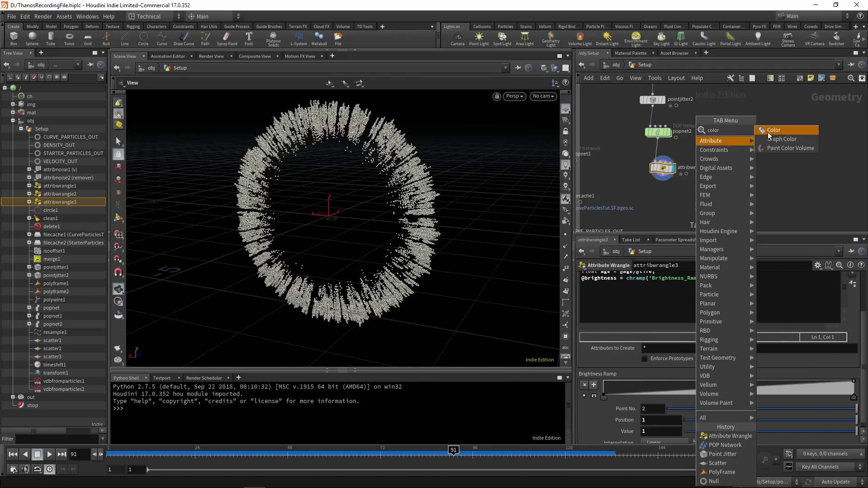
click(764, 132)
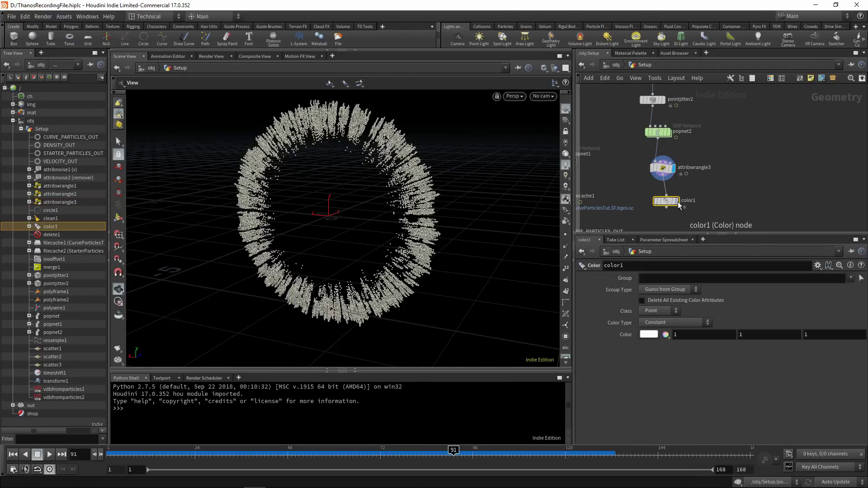
click(667, 200)
click(658, 321)
click(668, 359)
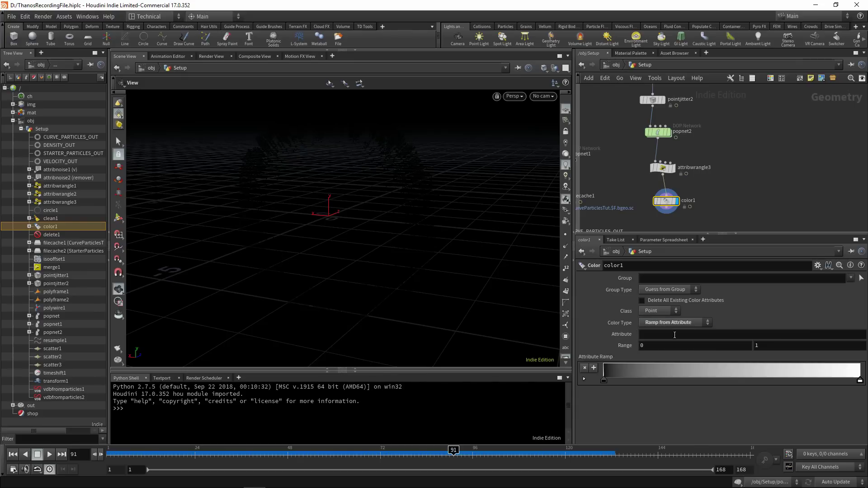
Enter brightness as the attribute driving color1's ramp
click(721, 337)
text(brigth)
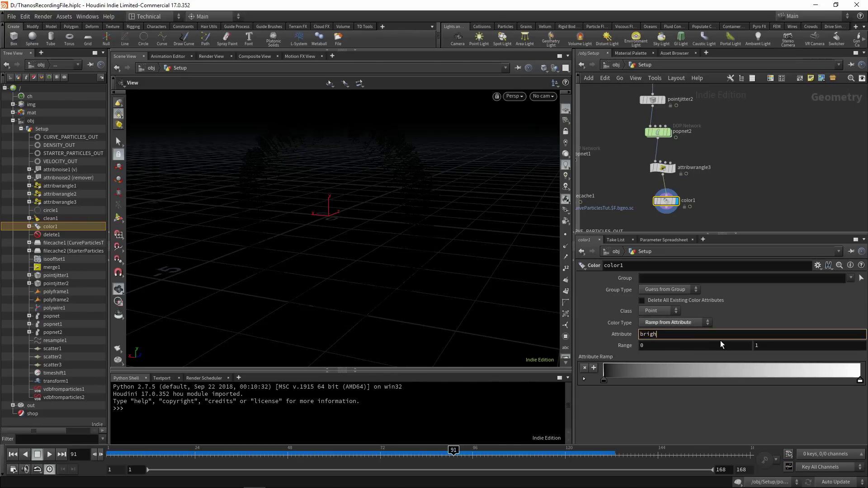
key(BackSpace)
key(BackSpace)
text(htness)
key(Return)
Preview the brightness over the timeline while shifting the dark point of color1's ramp toward the middle, and delete color1
drag(112, 460, 523, 451)
drag(349, 170, 342, 221)
drag(109, 452, 500, 425)
drag(604, 381, 749, 380)
drag(531, 459, 462, 454)
key(Delete)
Add an Attribute Noise node below attribwrangle3, connect it and display its result
middle_drag(681, 199, 676, 179)
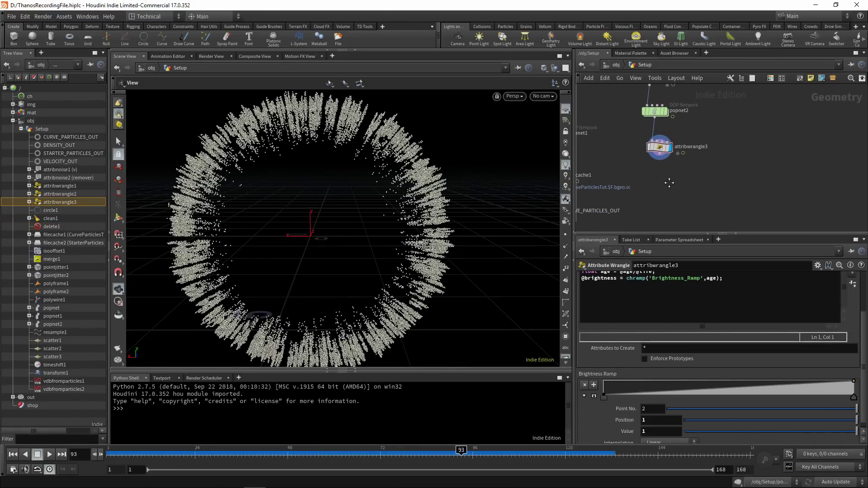
key(Tab)
text(noise)
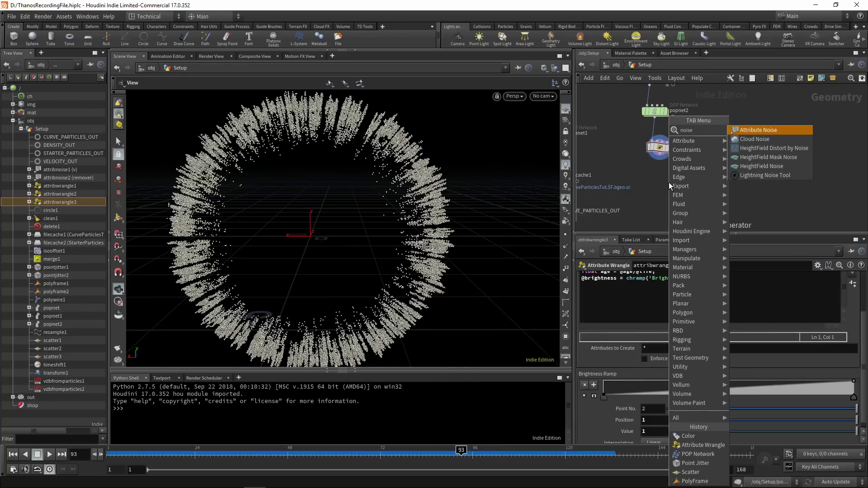
key(Return)
click(659, 180)
click(660, 154)
click(659, 174)
click(670, 181)
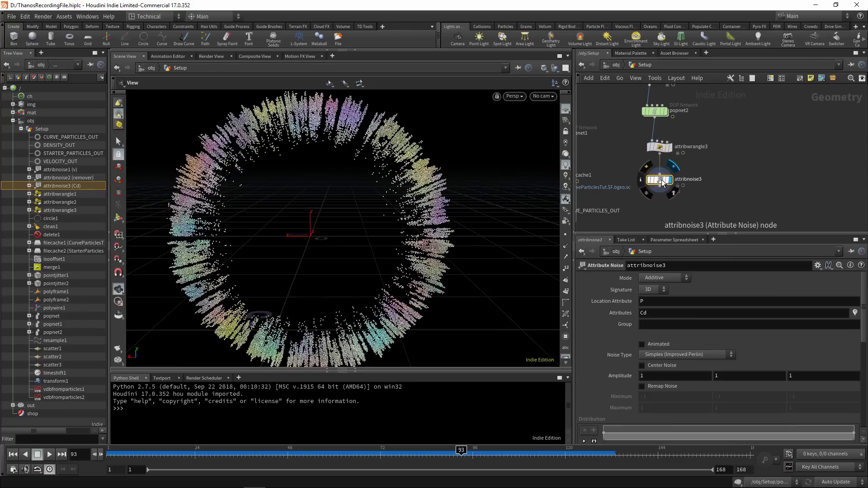
Set attribnoise3 to Multiplicative mode with a 1D signature, acting on the brightness attribute
click(647, 278)
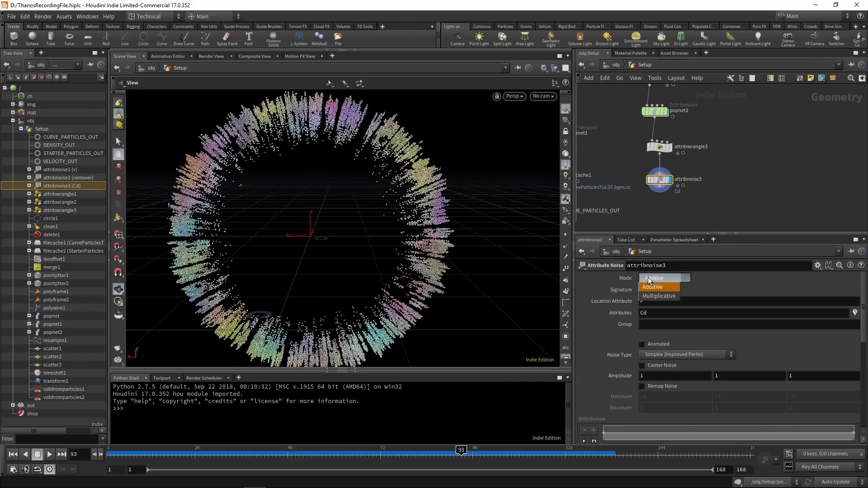
click(662, 297)
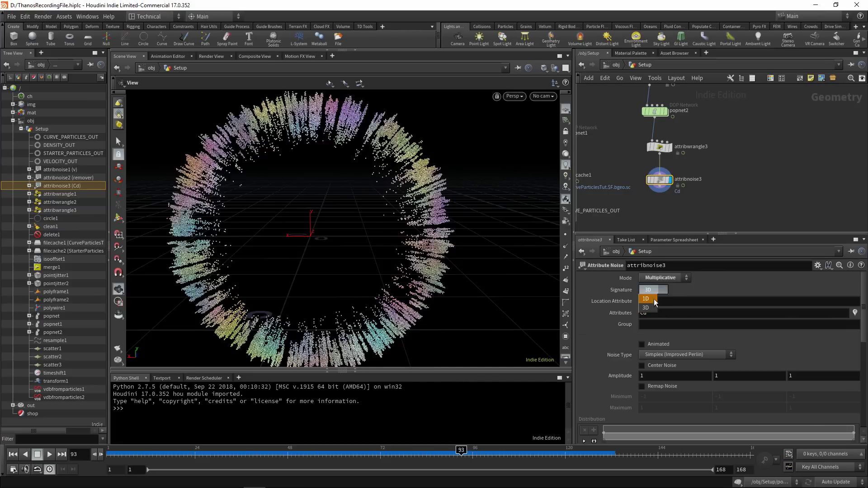
click(649, 299)
click(668, 313)
text(rightness)
key(Return)
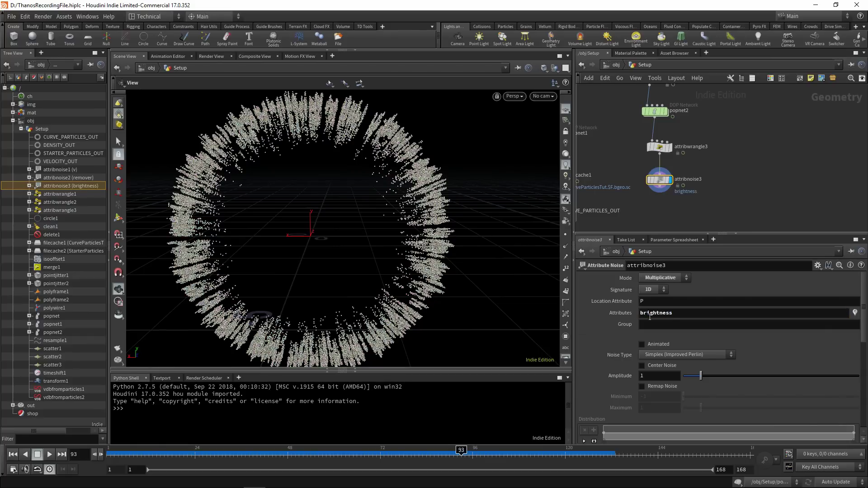
Make attribnoise3's noise Animated and enable Remap Noise with a Minimum of 0
click(642, 345)
scroll(650, 344, down, 2)
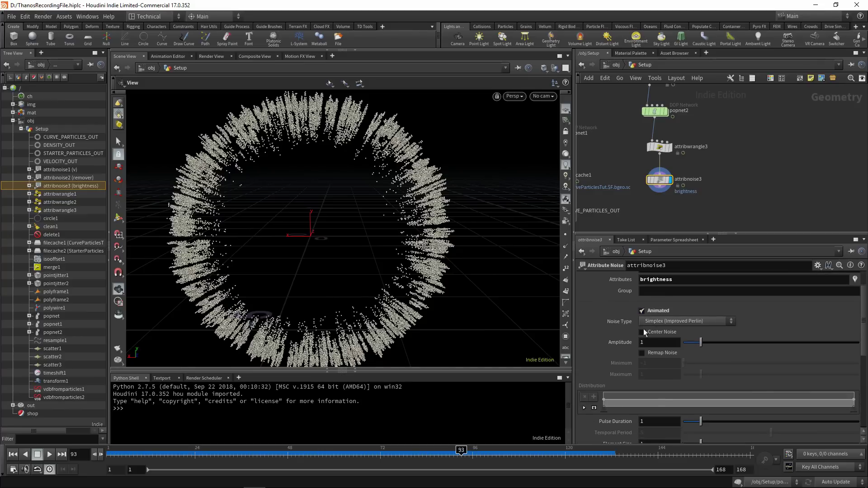
scroll(651, 336, down, 1)
click(642, 331)
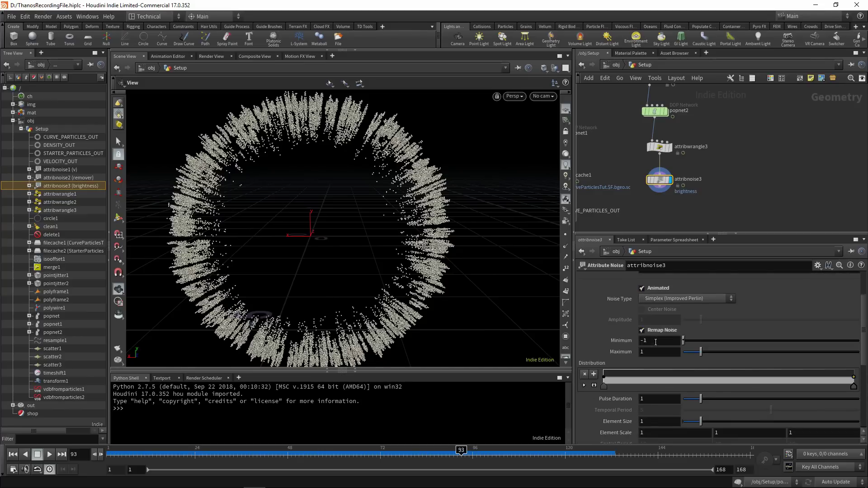
scroll(660, 384, down, 1)
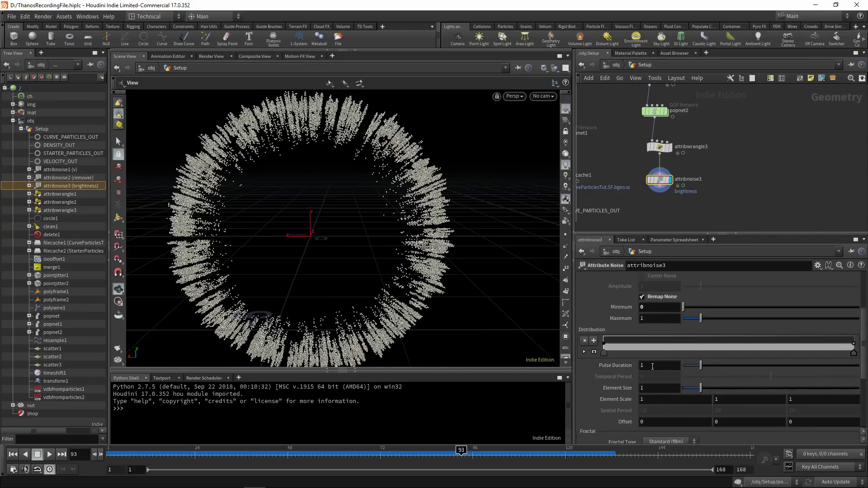
Set attribnoise3's Pulse Duration to 0.3 and Element Size to 0.2, and return to the first frame
text(0.3)
key(Return)
double_click(658, 388)
text(0.2)
key(Return)
key(ctrl+Up)
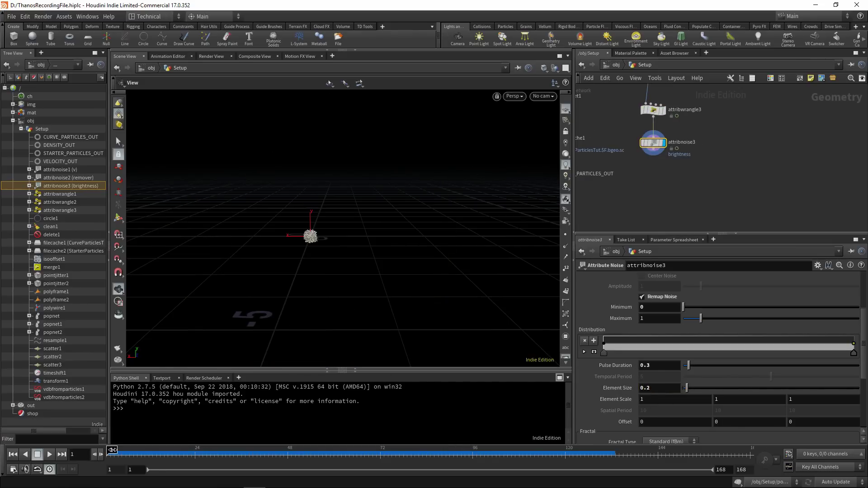
Add a Color node below attribnoise3, connect it and display its result
key(Tab)
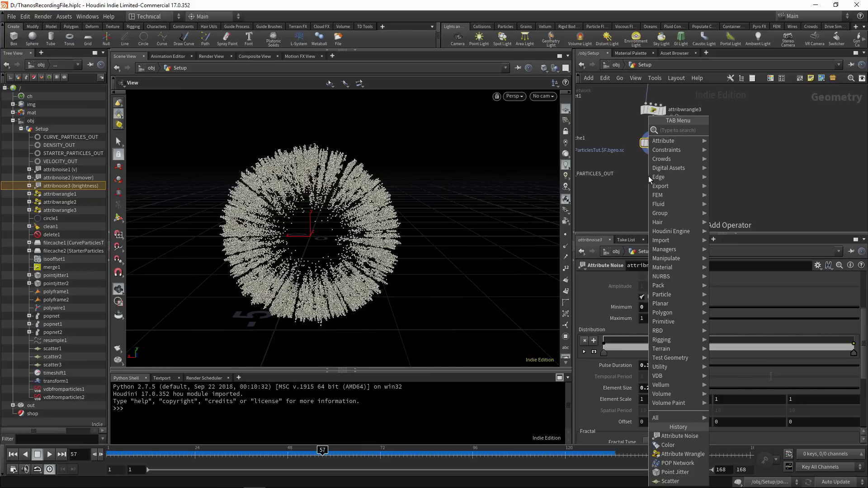
text(color)
click(726, 131)
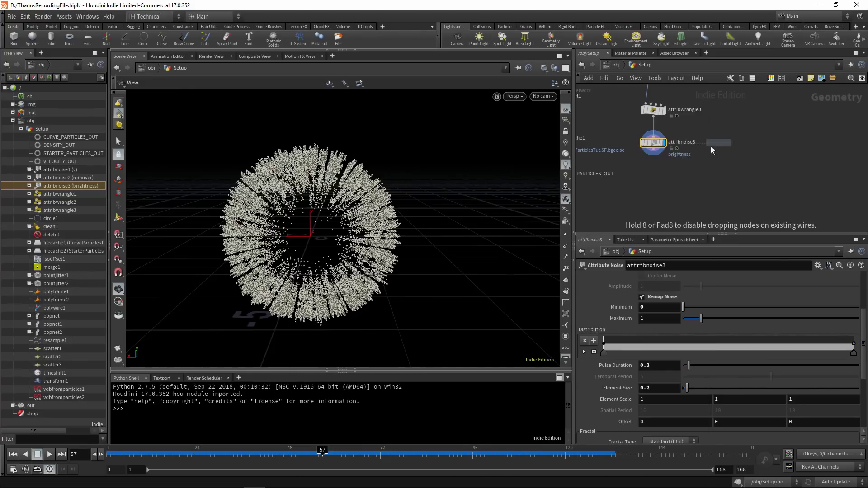
click(657, 177)
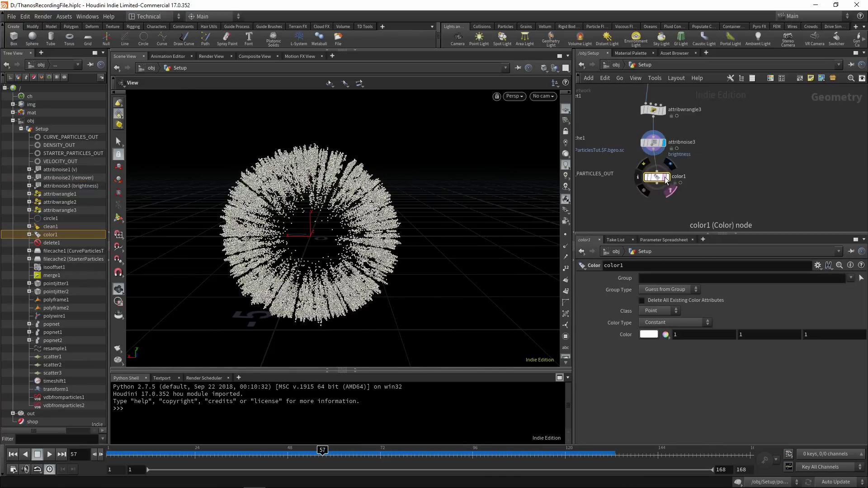
click(667, 177)
Preview the brightness noise with color1 set to Ramp from Attribute using brightness, and delete color1
click(674, 322)
click(662, 337)
text(brightness)
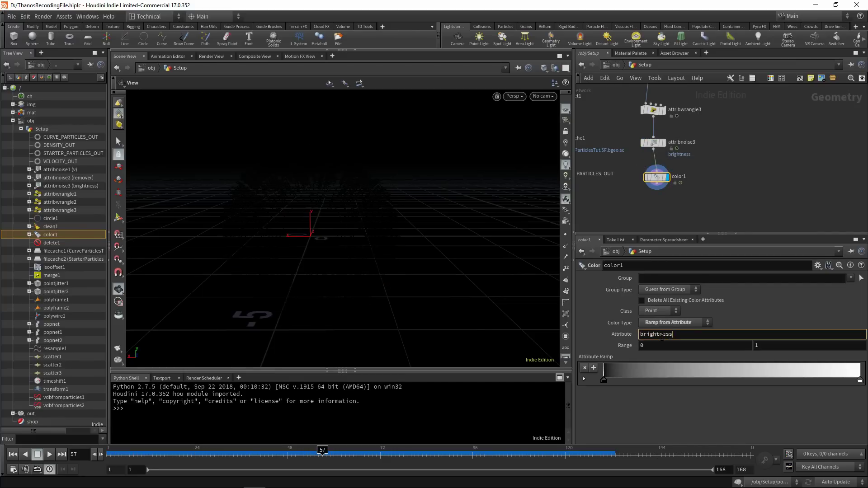
key(Return)
drag(295, 461, 350, 462)
mouse_move(664, 177)
key(Delete)
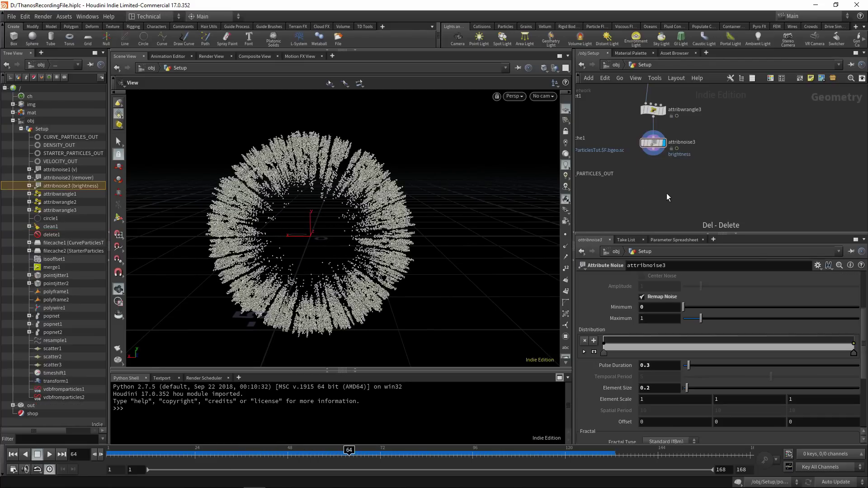
Add a displayed VDB from Particles node below attribnoise3 and output a Fog VDB instead of the Distance VDB
key(Tab)
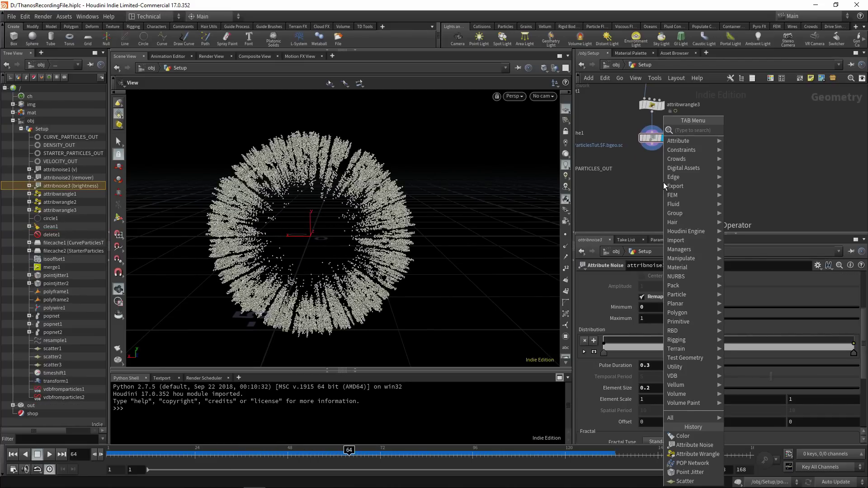
text(vdb)
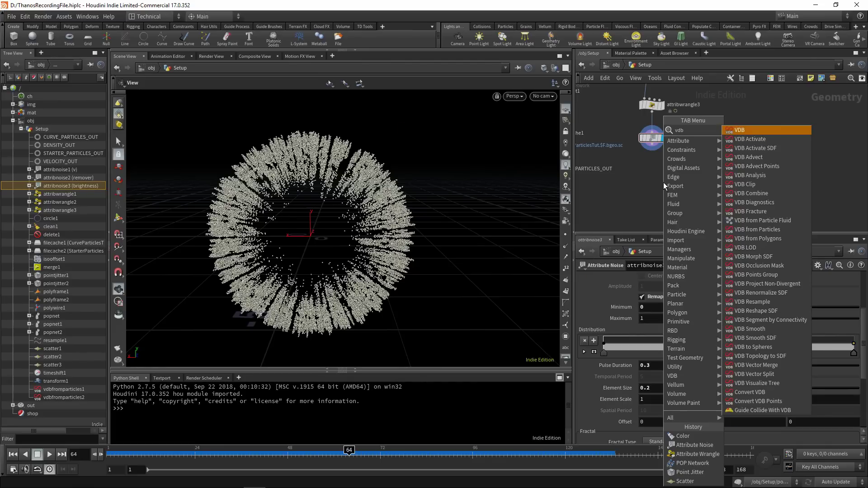
text( from p)
key(Return)
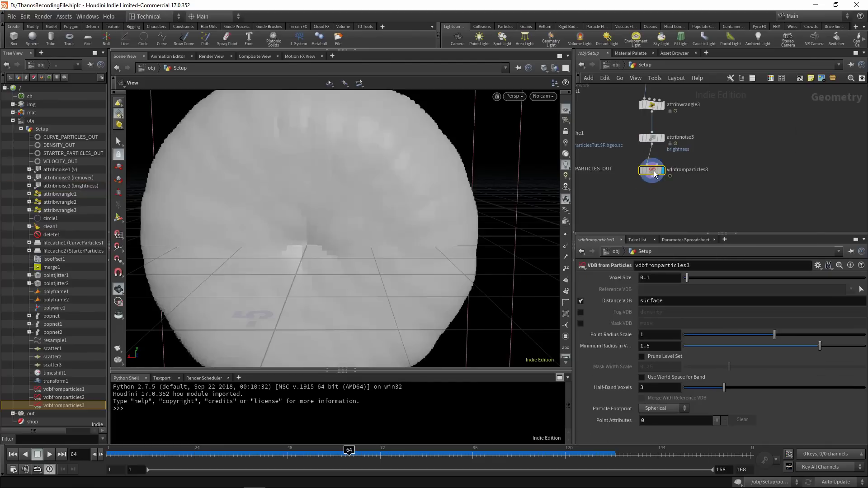
click(580, 301)
click(581, 312)
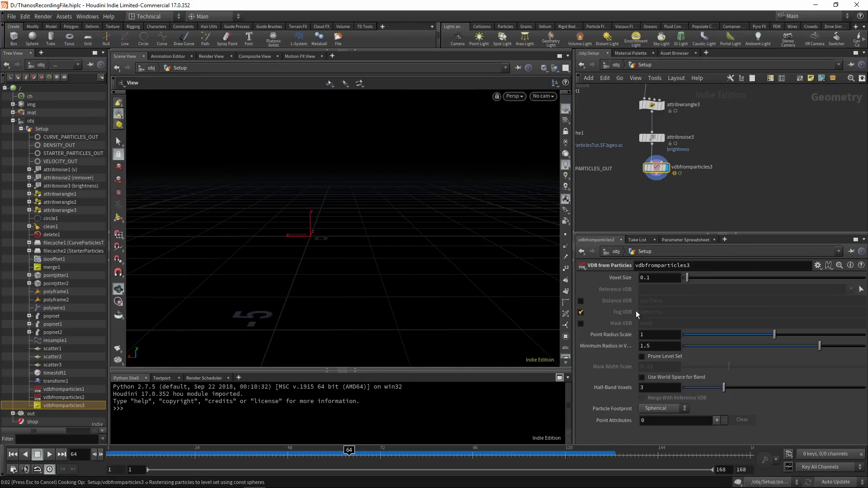
Set vdbfromparticles3's Point Radius Scale to 0.05, Voxel Size to 0.05 and Minimum Radius in Voxels to 0.1
click(657, 337)
text(0.05)
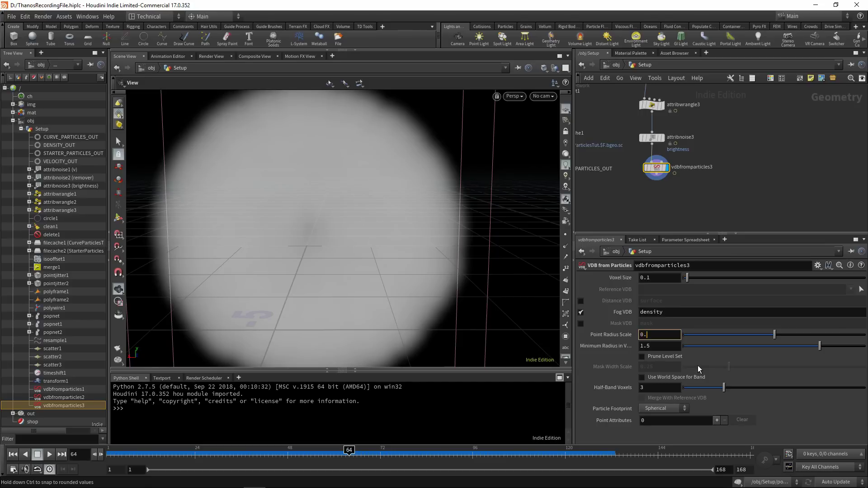
key(Return)
click(658, 278)
text(0.05)
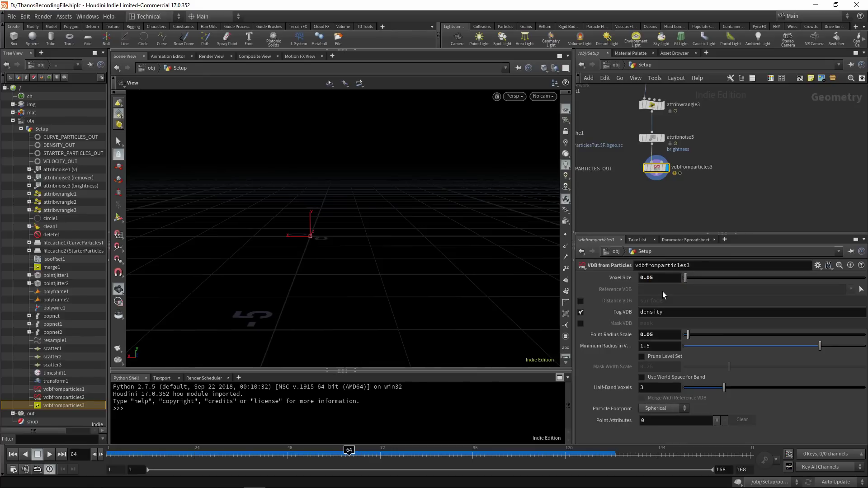
click(651, 346)
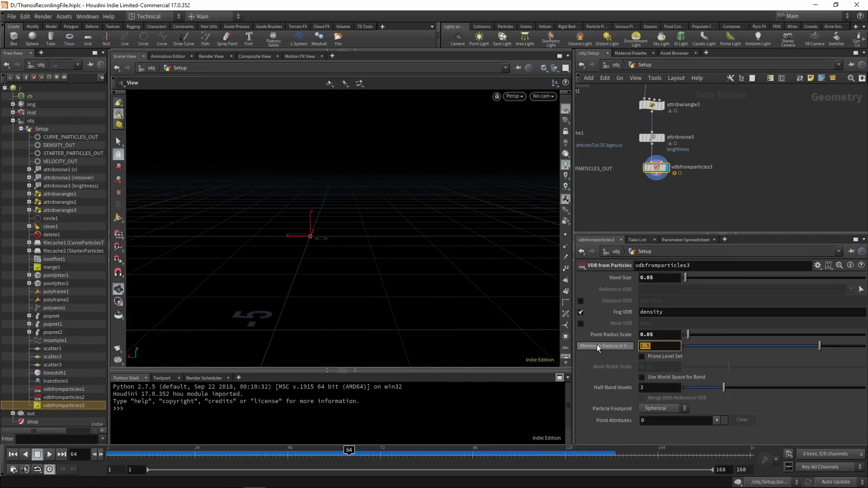
text(0.1)
key(Return)
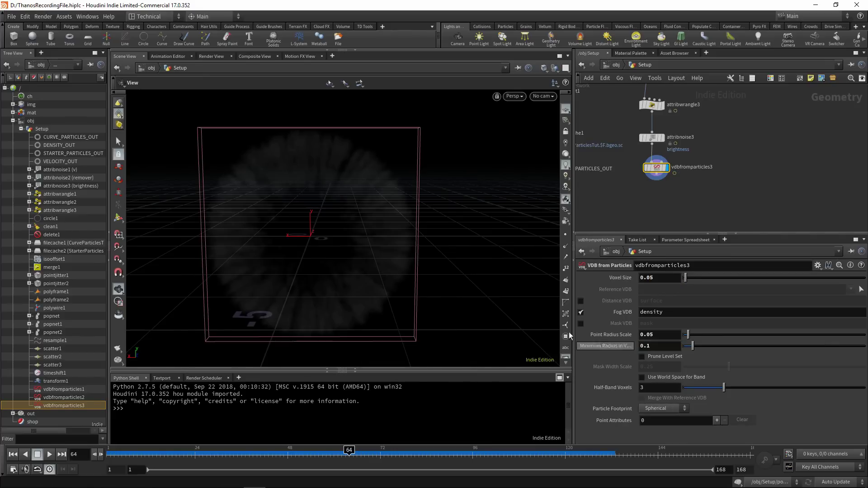
click(197, 453)
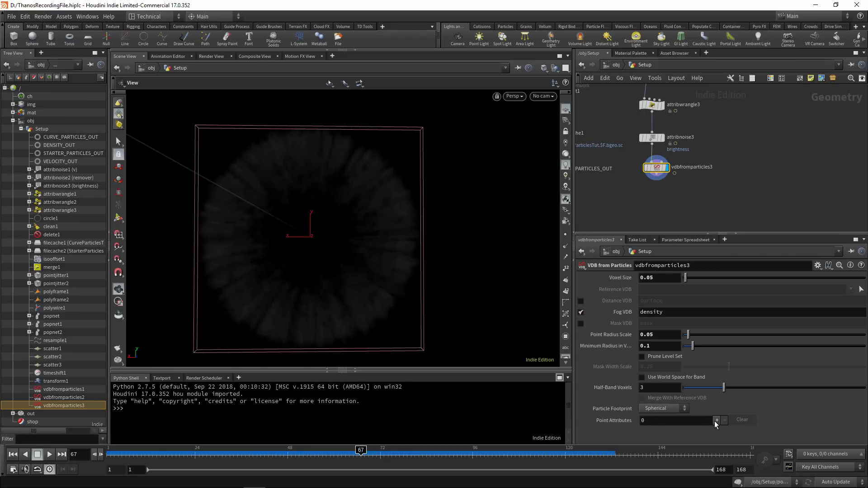
Add a point attribute entry to vdbfromparticles3 that outputs brightness as a VDB named temperature
click(716, 420)
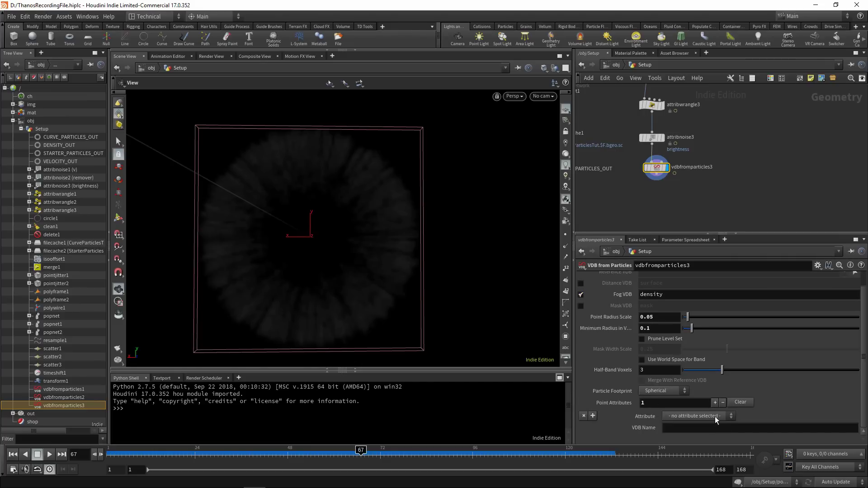
click(716, 416)
click(697, 370)
click(688, 428)
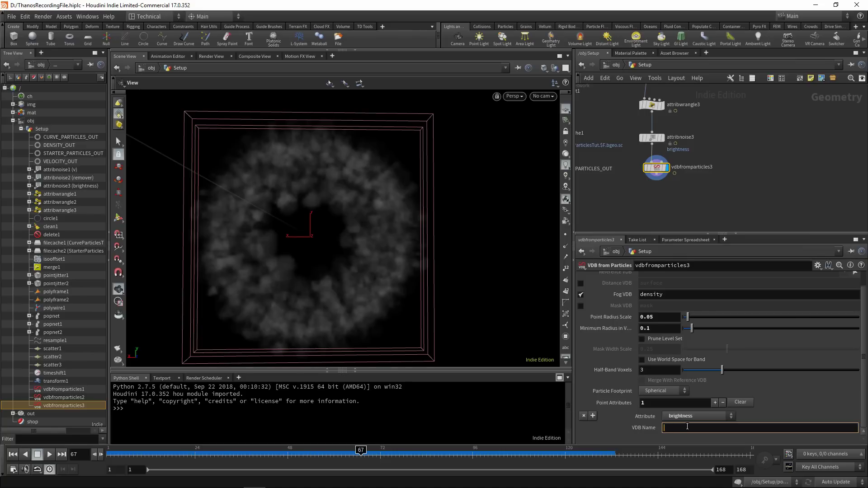
text(temperature)
key(Return)
Turn off the Fog VDB output of vdbfromparticles3 and examine the temperature volume
drag(389, 257, 380, 265)
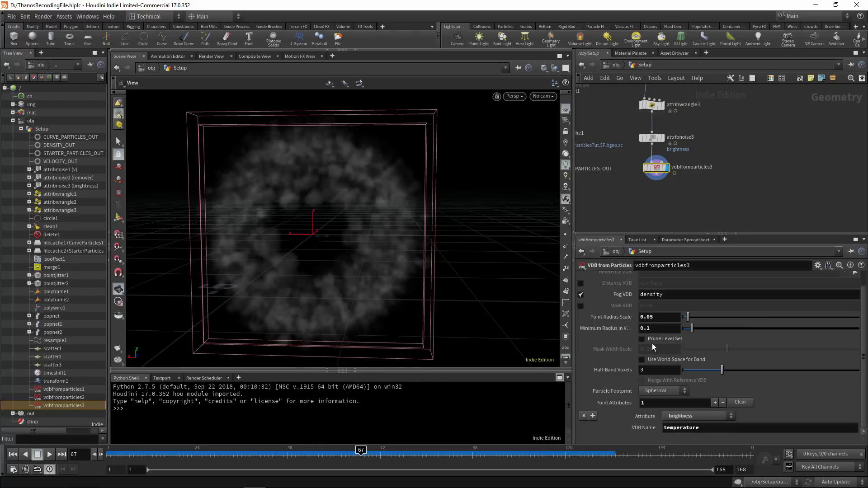
click(580, 298)
mouse_move(294, 281)
mouse_down()
mouse_move(313, 279)
mouse_move(289, 271)
mouse_move(296, 272)
mouse_up()
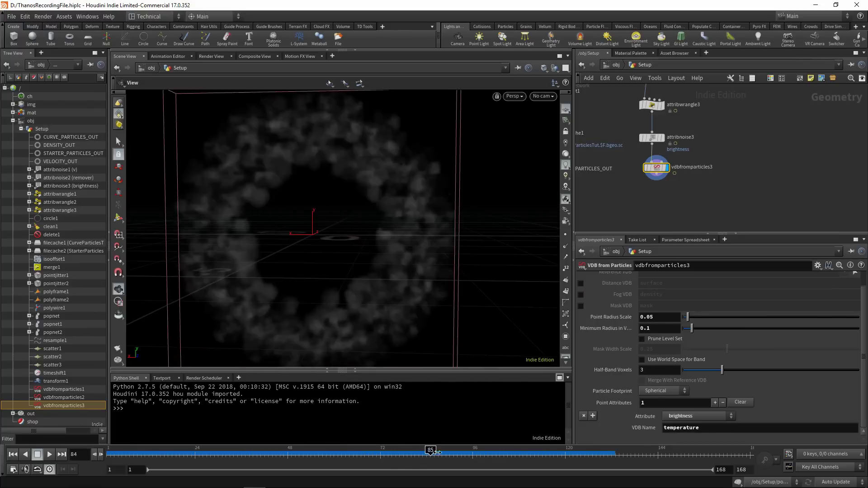
Refine vdbfromparticles3 by setting both the Point Radius Scale and the Voxel Size to 0.02
scroll(659, 338, up, 1)
drag(664, 334, 649, 333)
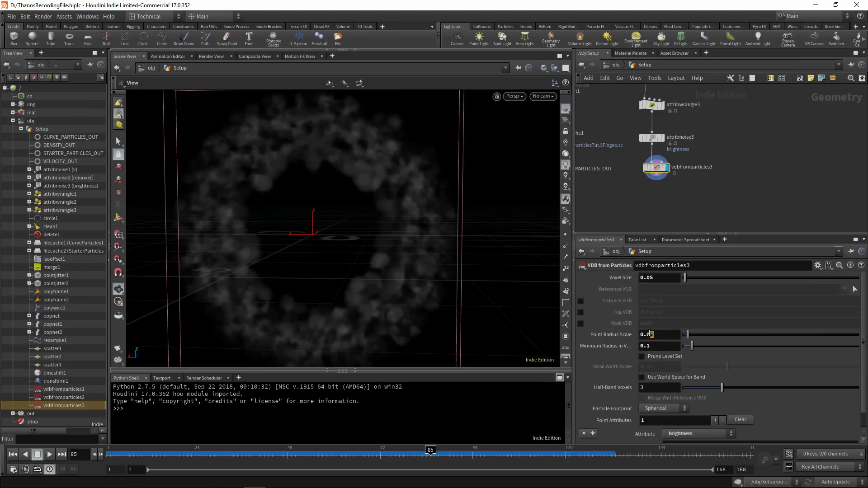
text(2)
key(Return)
drag(654, 278, 649, 277)
text(2)
key(Return)
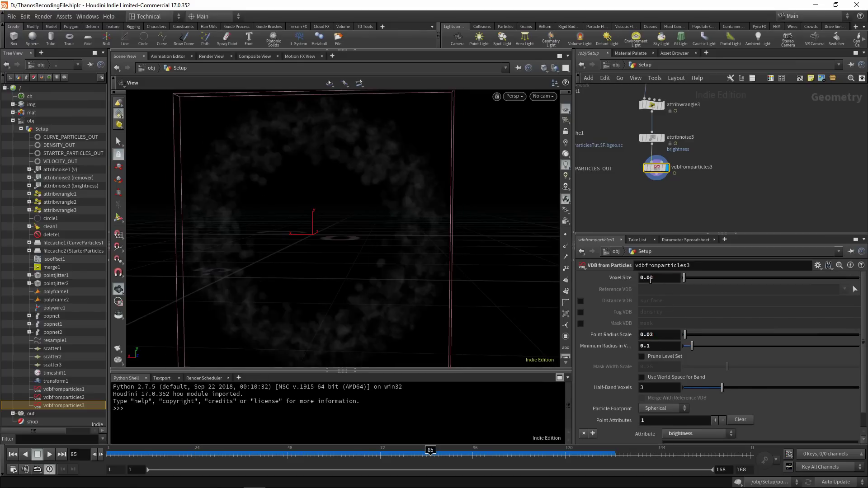
Set both the Voxel Size and the Point Radius Scale of vdbfromparticles3 to 0.01
drag(346, 260, 349, 263)
drag(654, 277, 649, 278)
text(1)
key(Return)
drag(654, 335, 651, 335)
text(1)
key(Return)
Set the Point Radius Scale and the Voxel Size of vdbfromparticles3 to 0.0075
mouse_move(351, 261)
mouse_down()
mouse_move(368, 260)
mouse_move(355, 267)
mouse_up()
drag(654, 335, 650, 335)
text(075)
key(Return)
click(658, 279)
text(075)
key(Return)
Examine the refined temperature volume from different angles and at frame 120 of the timeline
drag(384, 279, 335, 368)
drag(173, 456, 565, 451)
scroll(373, 204, down, 3)
drag(359, 179, 375, 213)
scroll(699, 136, down, 3)
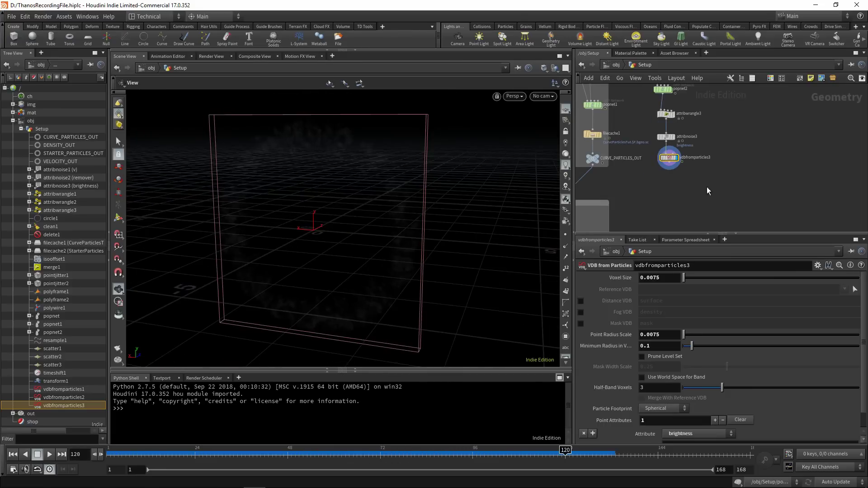
Add a Null named TEMPERATURE_OUT to the output of vdbfromparticles3
middle_drag(709, 184, 707, 167)
key(Tab)
text(null)
key(Return)
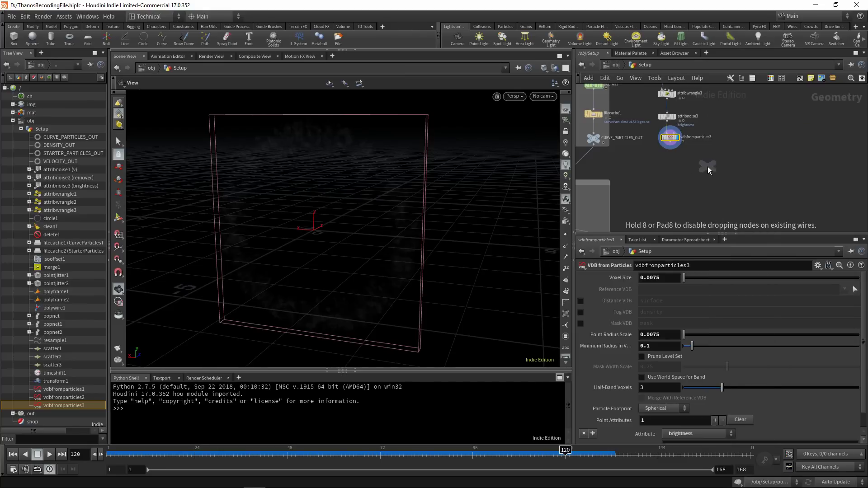
click(708, 168)
text(TE)
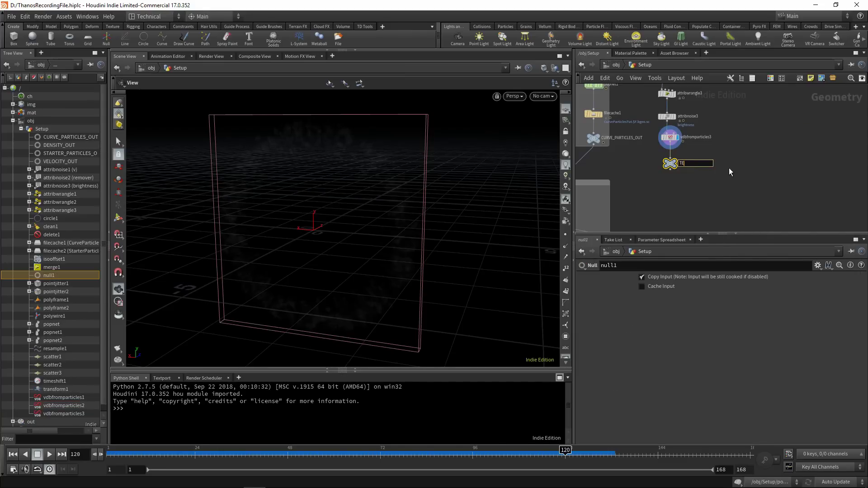
text(MPERATURE_OUT)
key(Return)
Enclose the nodes of the temperature branch in a network box
scroll(748, 121, down, 5)
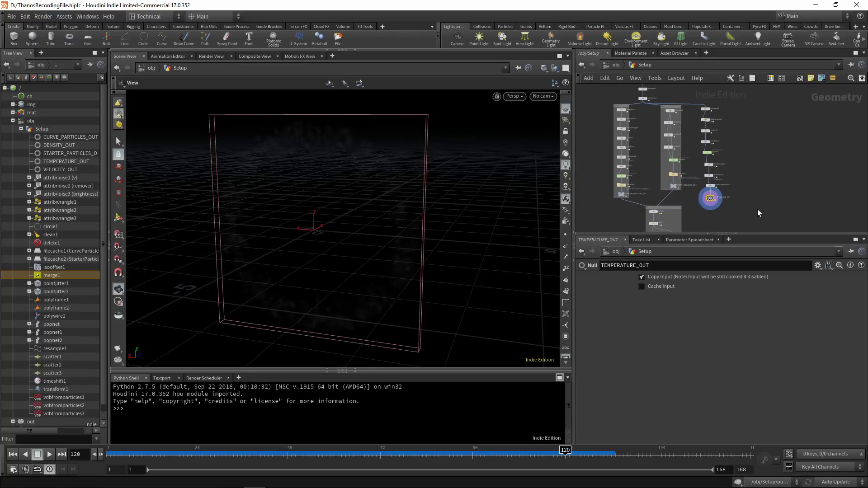
drag(699, 117, 699, 116)
click(800, 79)
click(766, 137)
middle_drag(762, 181, 767, 128)
middle_drag(735, 161, 737, 174)
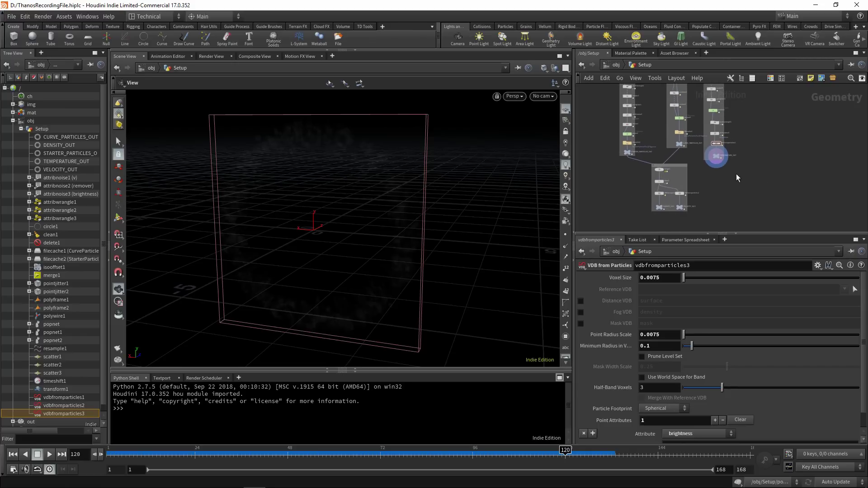
scroll(736, 174, up, 3)
scroll(712, 188, down, 3)
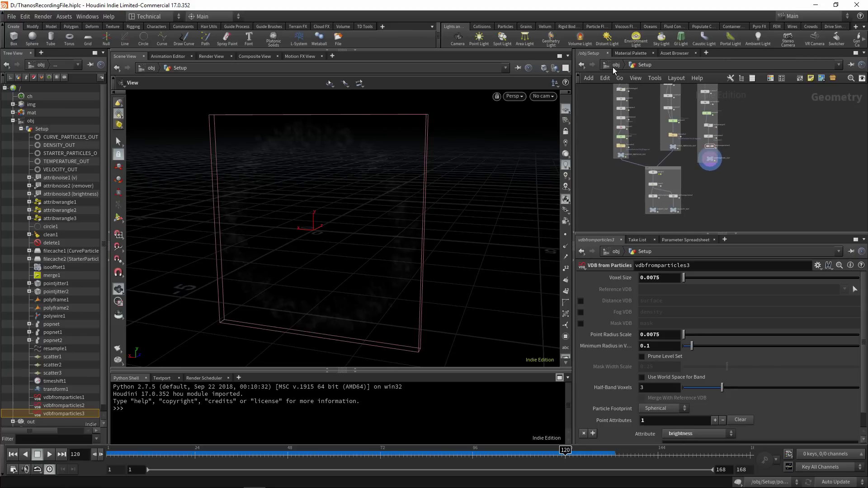
At object level, add a DOP Network beside the Setup object and name it SMOKE
click(615, 66)
drag(684, 119, 663, 155)
key(Tab)
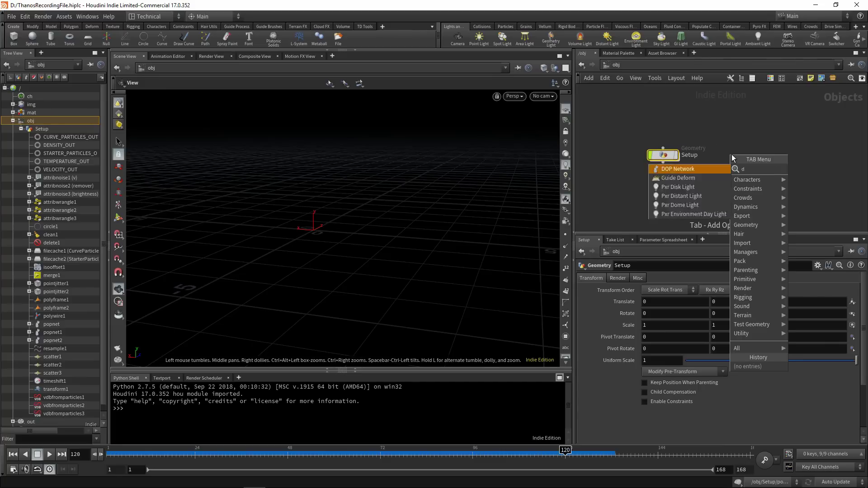
text(dop)
key(Return)
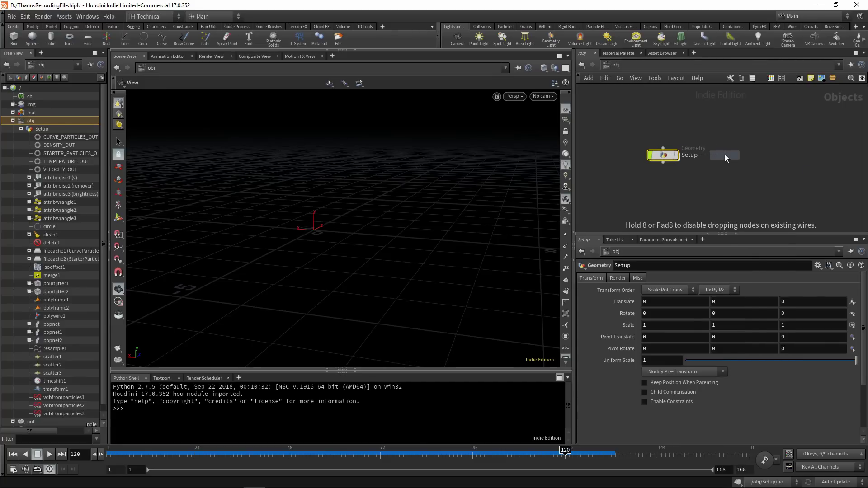
click(725, 154)
double_click(753, 155)
text(SMOKE)
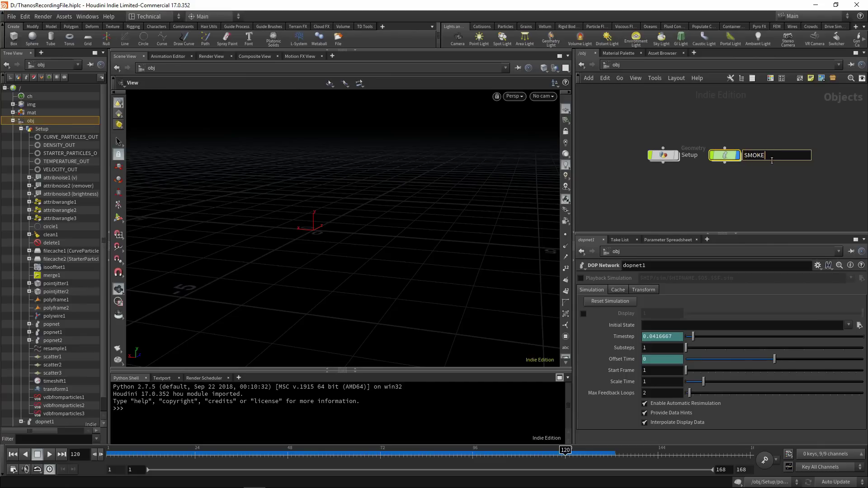
key(Return)
Inside the SMOKE network, return to frame 1 and add a Pyro Solver above the output node
double_click(725, 156)
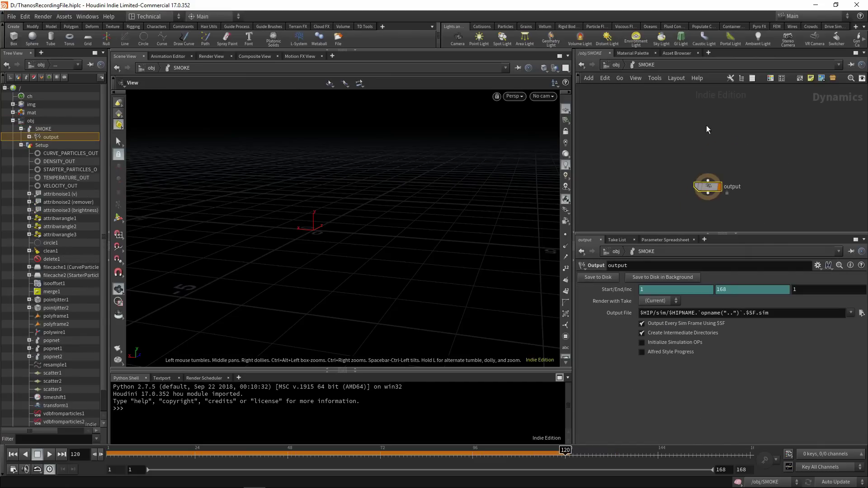
click(18, 454)
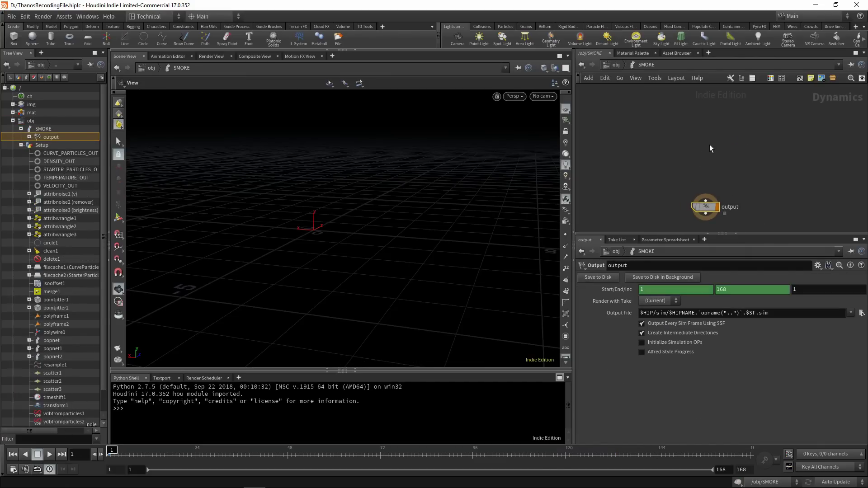
key(Tab)
text(pyro)
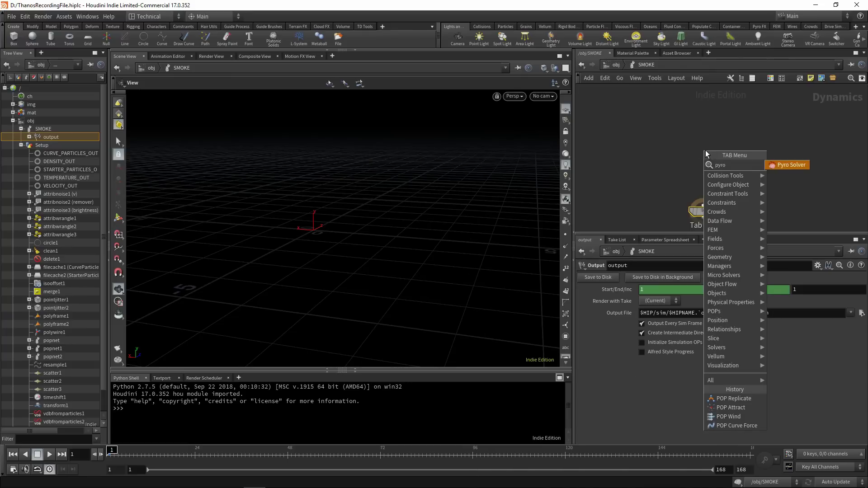
click(778, 166)
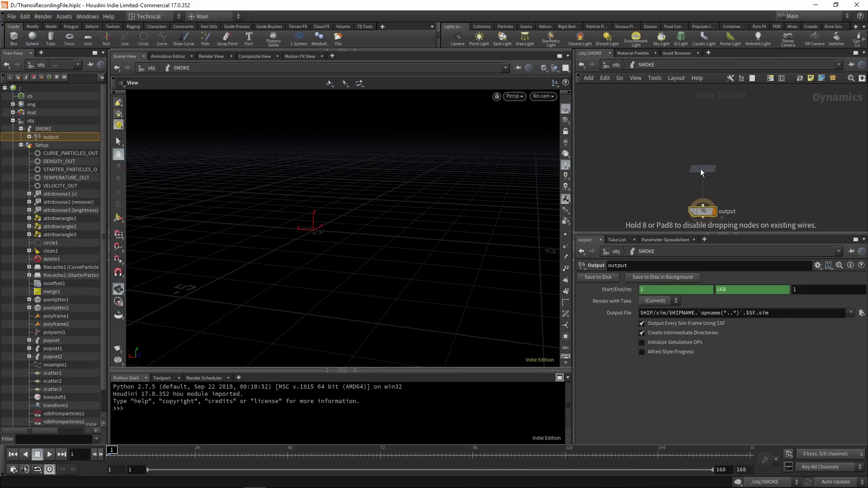
click(700, 167)
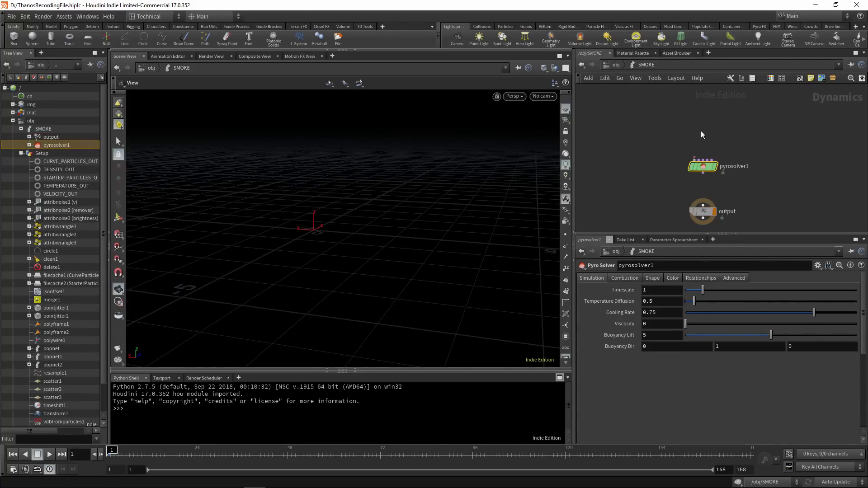
Add a Smoke Object and a Gas Resize Fluid Dynamic node above the pyro solver
key(Tab)
text(smoke obj)
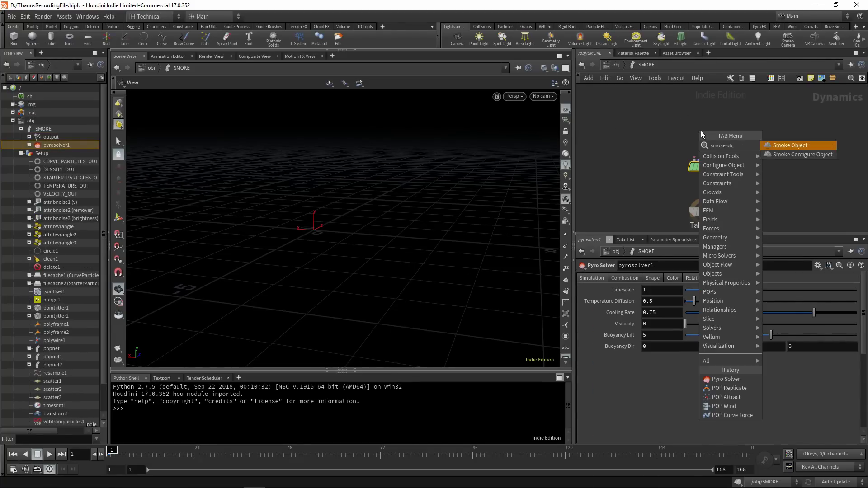
key(Return)
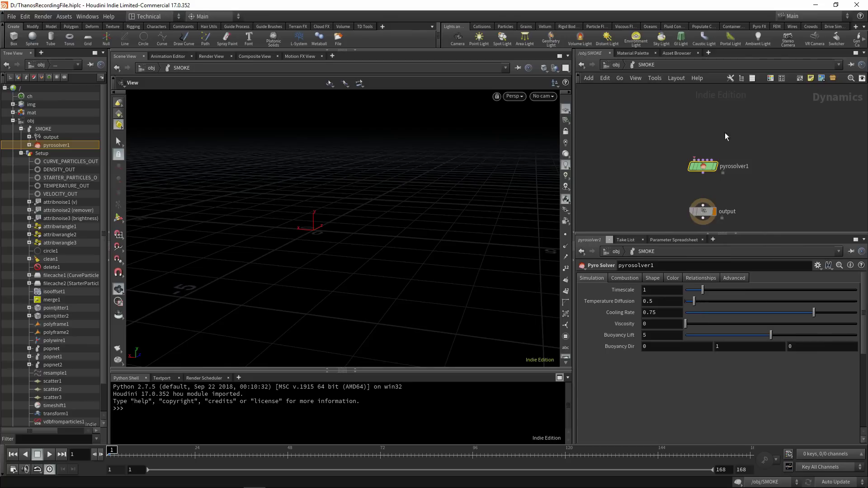
click(677, 121)
key(Tab)
text(gas)
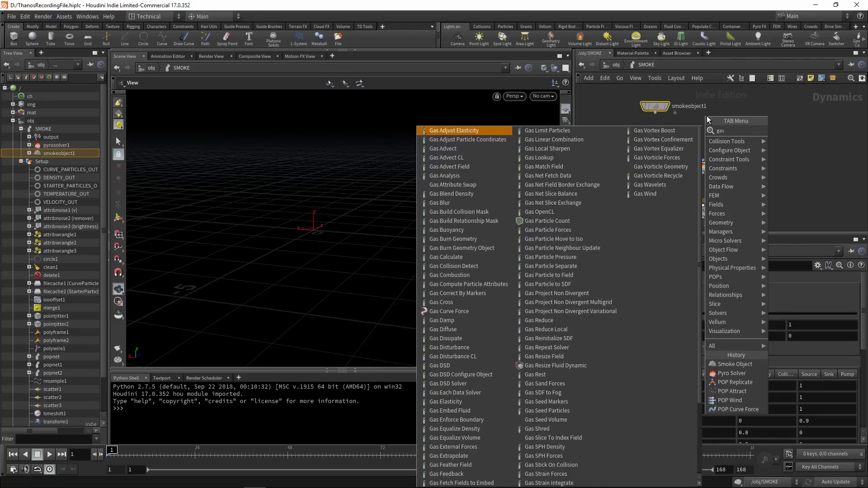
text( res)
click(815, 151)
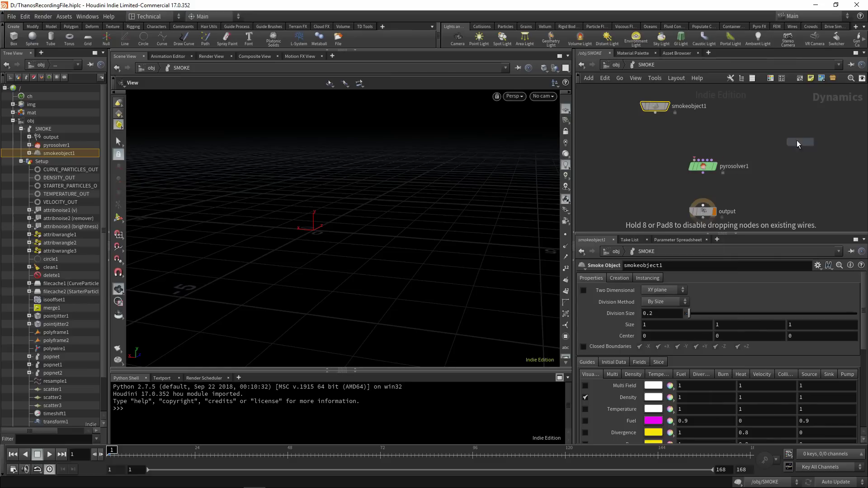
click(701, 111)
drag(704, 116, 692, 126)
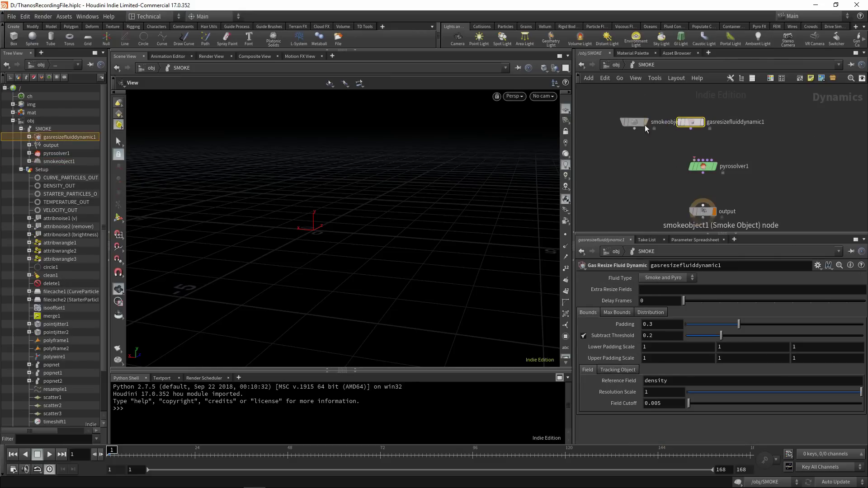
Add a Volume Source node beside the gas resize node
key(Tab)
text(volume sour)
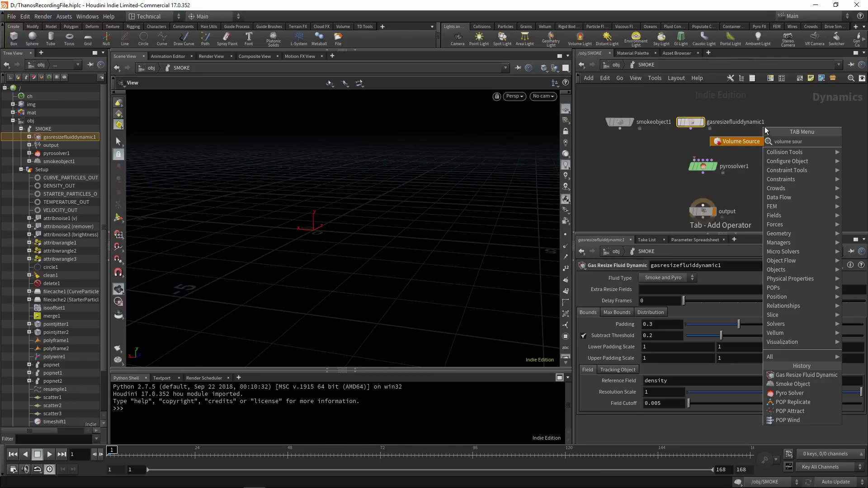
click(741, 142)
click(766, 129)
Wire the smoke object, gas resize and volume source nodes into the pyro solver, and connect the solver to the output
click(628, 135)
click(701, 167)
click(699, 136)
click(705, 166)
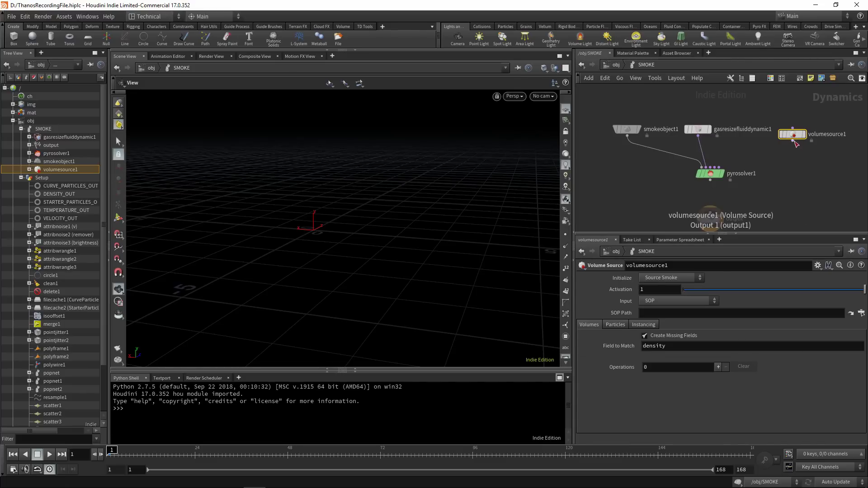
click(793, 141)
click(719, 166)
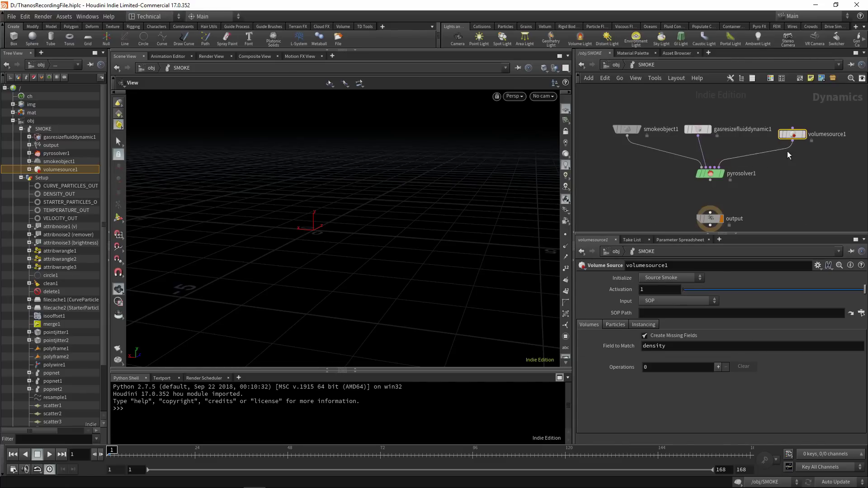
scroll(776, 168, up, 3)
middle_drag(729, 190, 748, 159)
scroll(748, 158, down, 2)
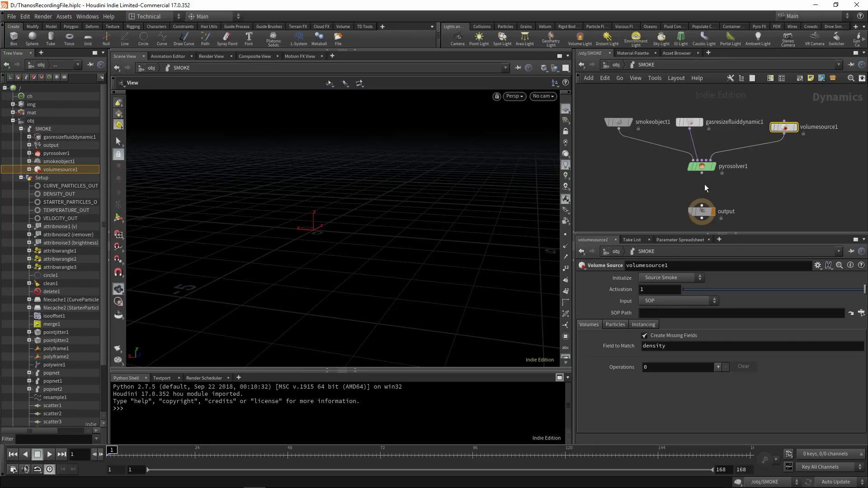
click(702, 174)
click(702, 205)
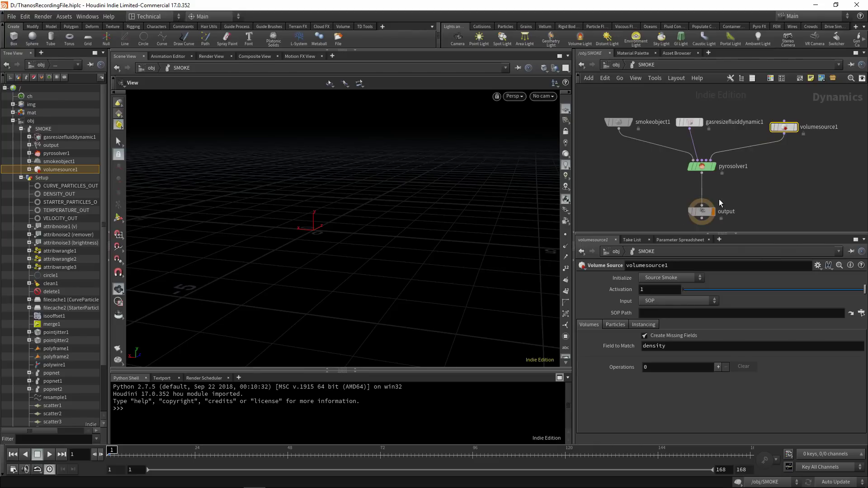
Set the Padding of gasresizefluiddynamic1 to 2
click(691, 121)
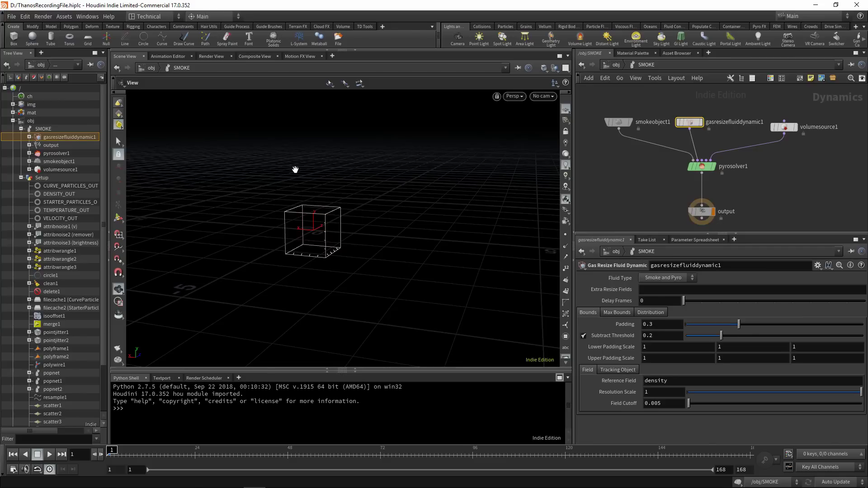
drag(660, 325, 634, 324)
text(2)
key(Return)
Clamp the maximum bounds of gasresizefluiddynamic1 using From Object, with Setup's DENSITY_OUT as the object
click(616, 313)
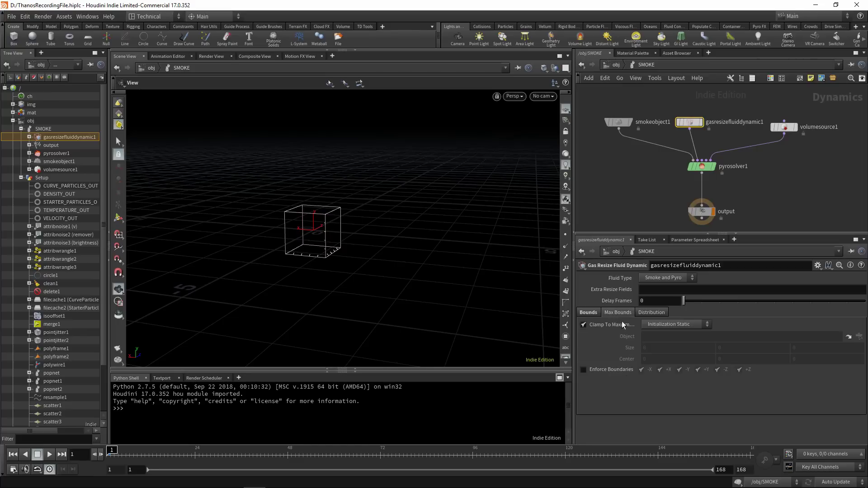
click(666, 328)
click(666, 336)
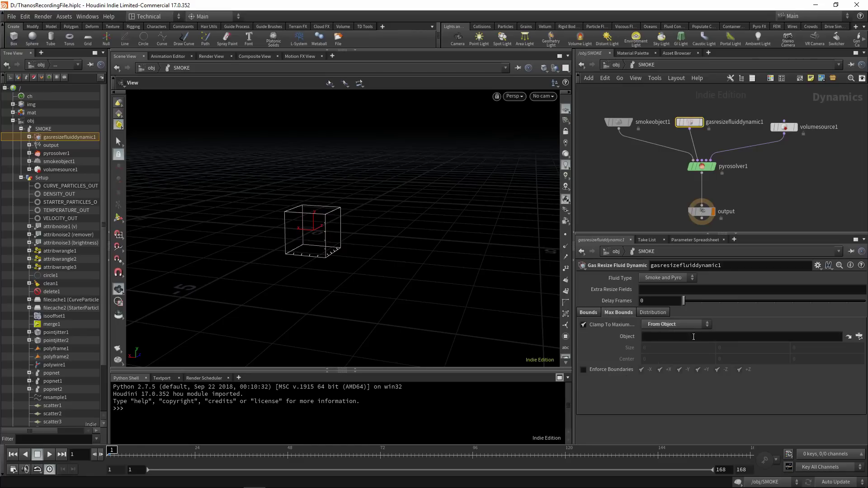
click(849, 337)
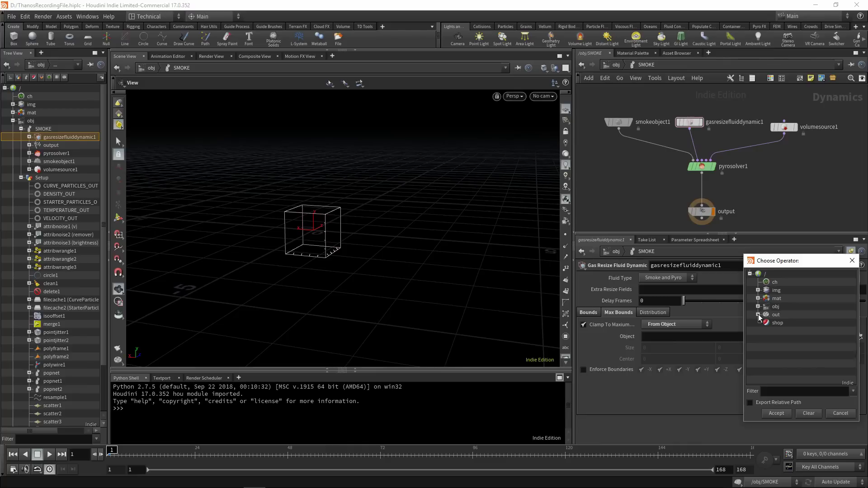
click(758, 307)
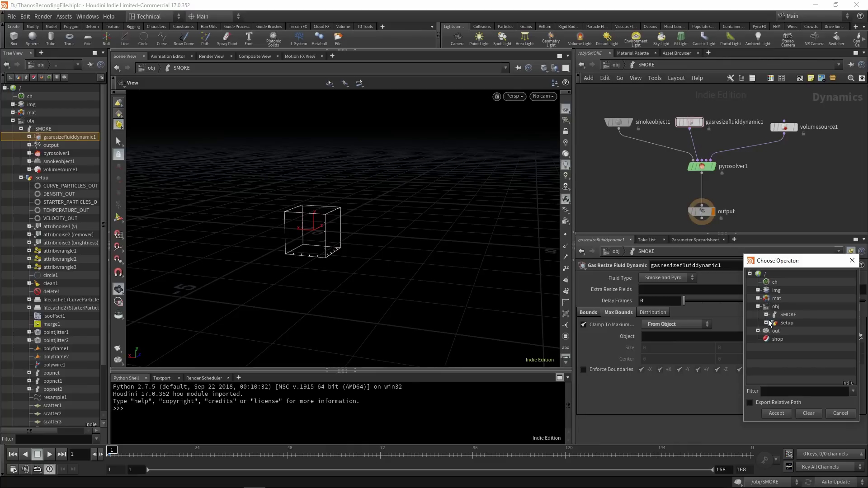
click(767, 323)
double_click(803, 343)
Set the Lower and Upper Padding Scale of gasresizefluiddynamic1 to 2 on all three axes
click(589, 312)
drag(677, 347, 627, 349)
text(2)
drag(764, 348, 712, 349)
text(2)
drag(820, 345, 786, 347)
text(2)
key(Return)
drag(658, 356, 599, 352)
text(2)
text(2)
drag(769, 350, 701, 356)
text(2)
drag(827, 357, 768, 353)
text(2)
key(Return)
Set volumesource1's SOP Path to /obj/Setup/DENSITY_OUT and add two volume operations
middle_drag(756, 139, 722, 159)
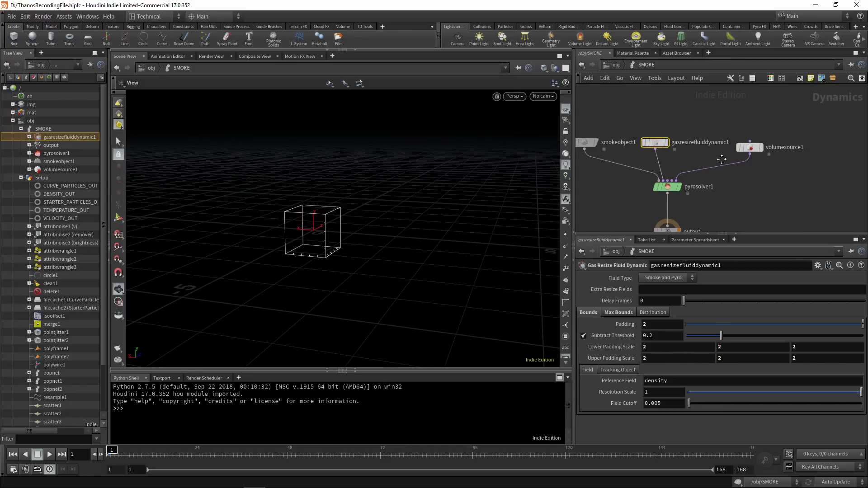
mouse_move(726, 194)
middle_down()
mouse_move(718, 178)
mouse_move(723, 186)
middle_up()
drag(673, 180, 673, 186)
drag(749, 142, 745, 134)
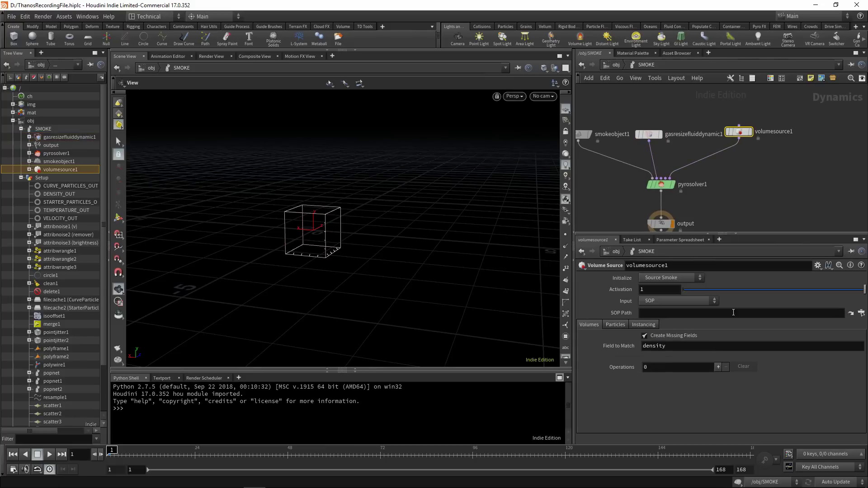
click(862, 313)
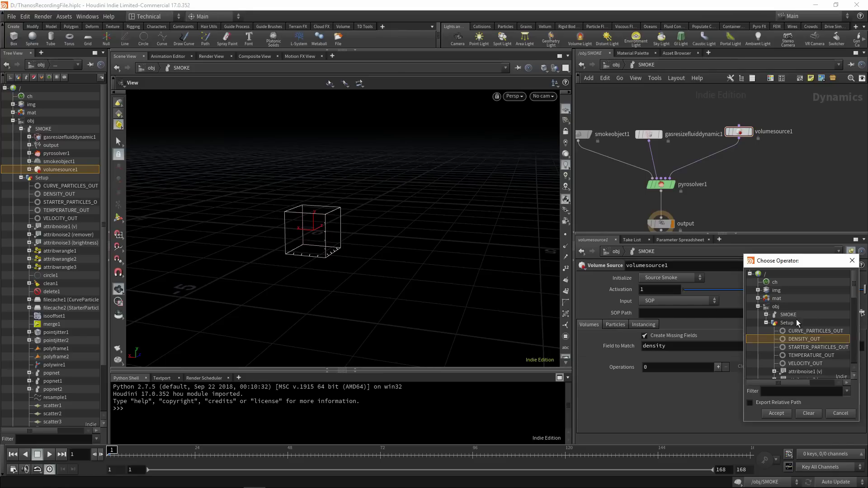
double_click(804, 339)
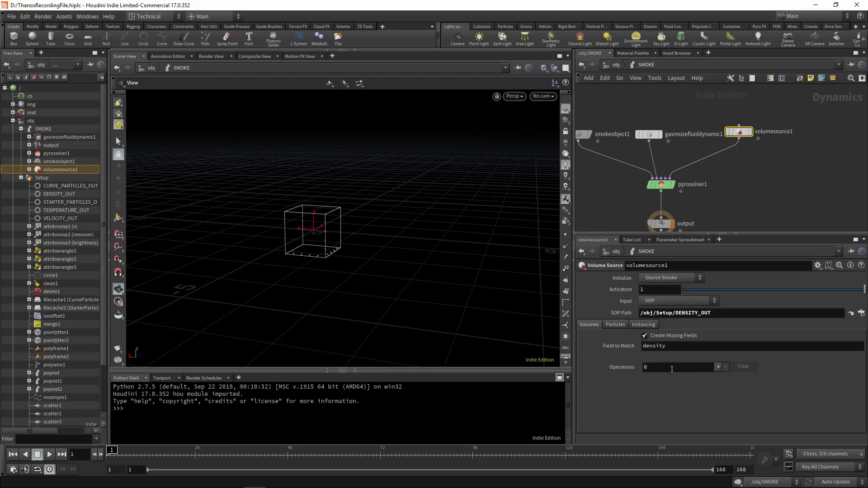
click(718, 367)
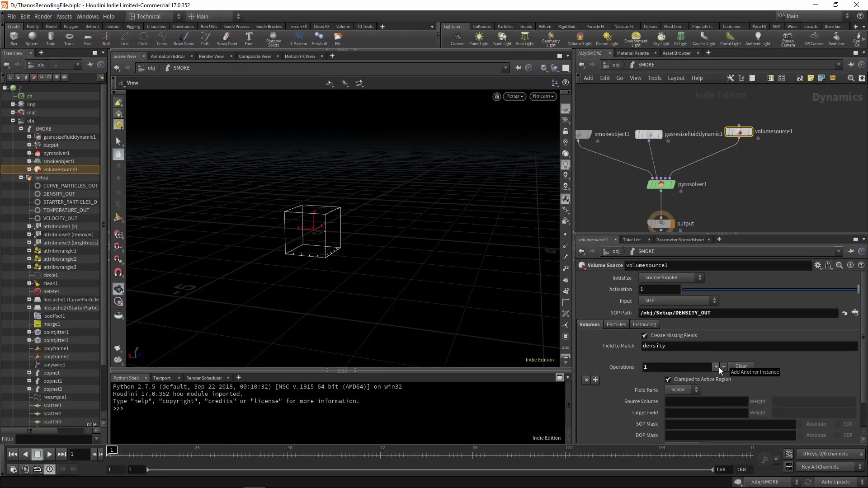
click(717, 366)
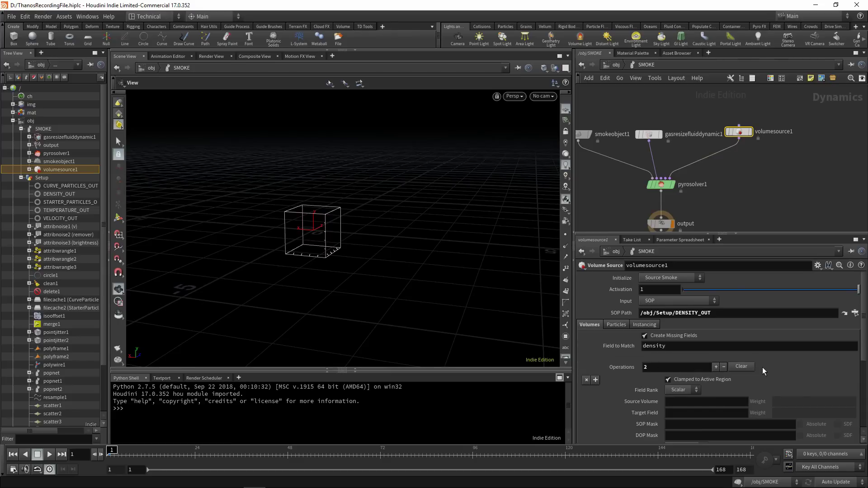
Set both the Source Volume and Target Field of volumesource1's first operation to density
scroll(762, 367, down, 3)
scroll(760, 344, down, 3)
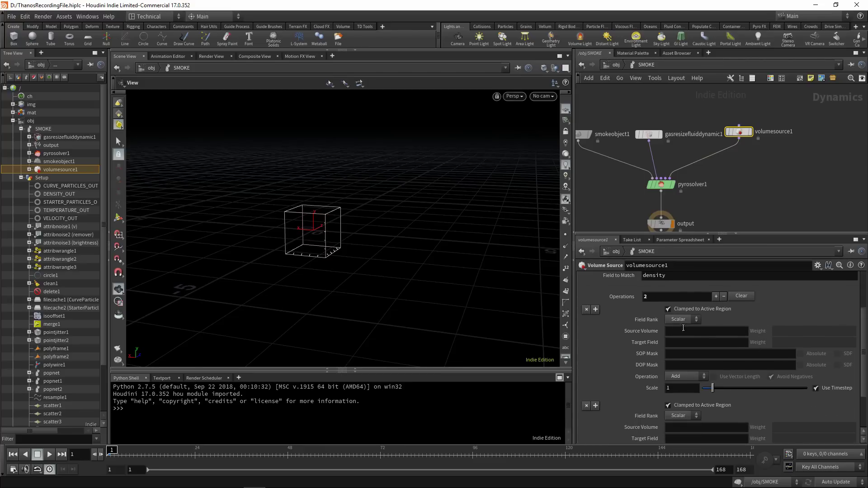
scroll(682, 325, down, 1)
click(694, 319)
text(density)
key(Return)
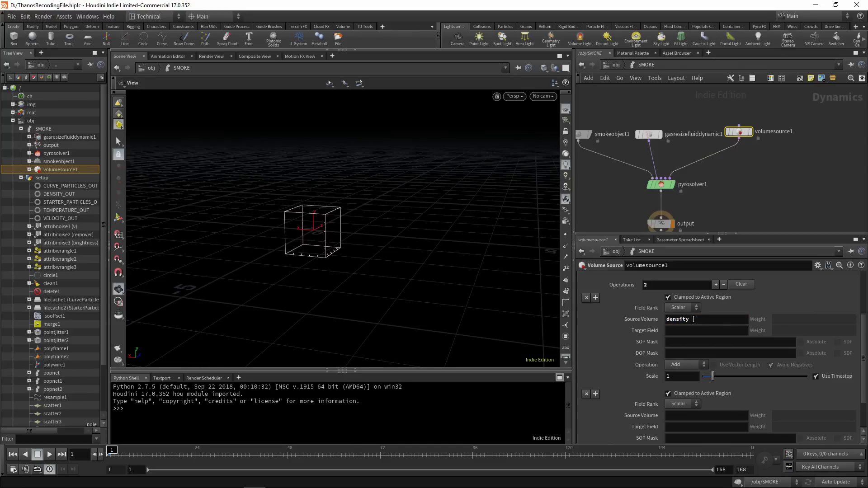
click(691, 330)
text(density)
key(Return)
click(690, 319)
scroll(647, 333, down, 3)
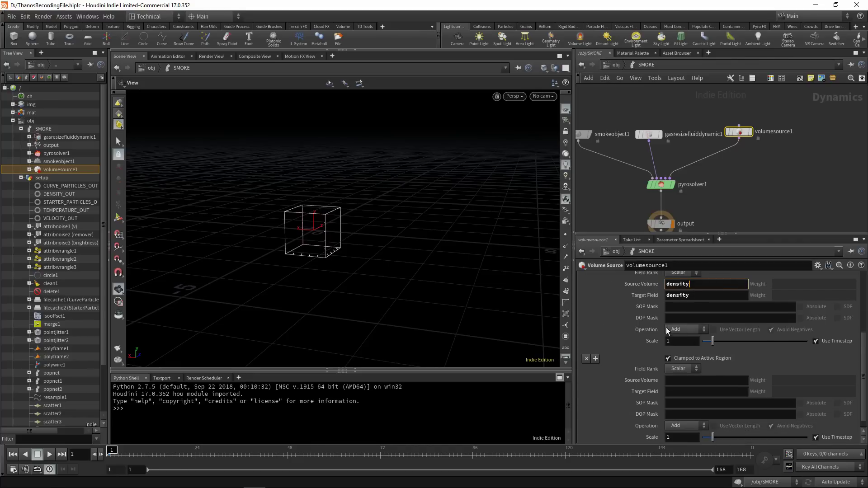
Set the Scale of volumesource1's density operation to 2
click(681, 342)
text(2)
key(Return)
scroll(682, 345, down, 1)
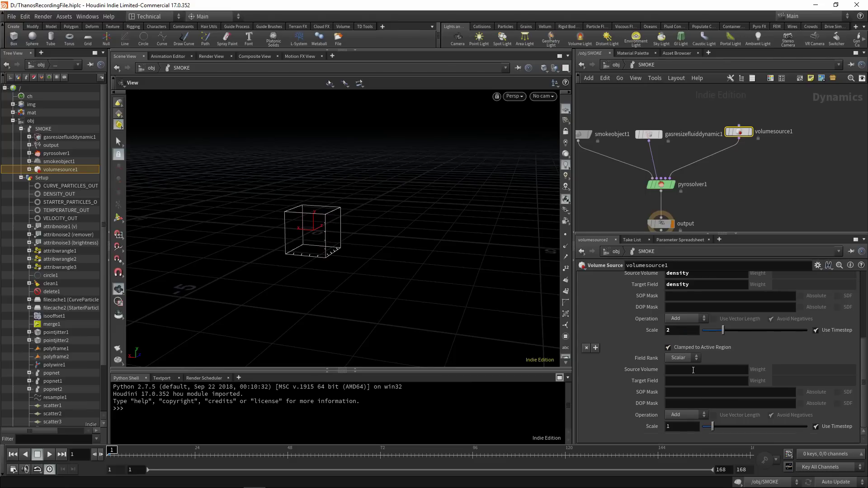
Set volumesource1's second operation to Vector rank, with vel as both Source Volume and Target Field
click(682, 359)
click(682, 359)
click(683, 359)
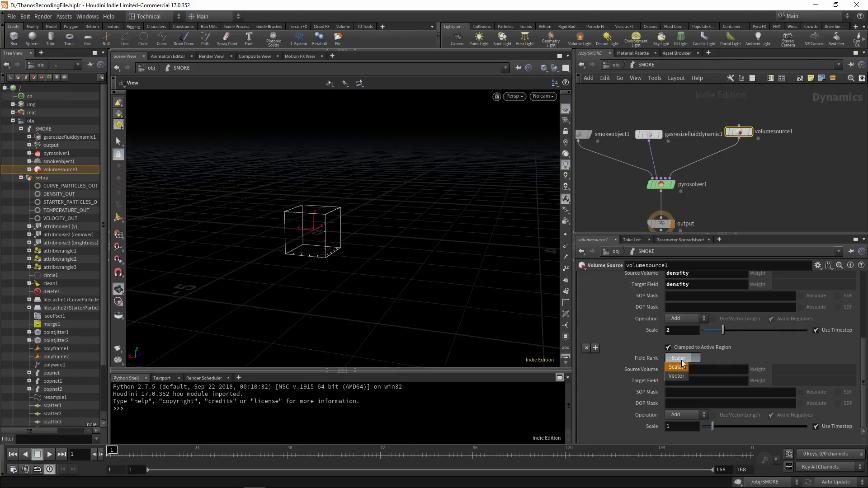
click(678, 377)
click(681, 370)
text(vel)
key(Return)
click(680, 380)
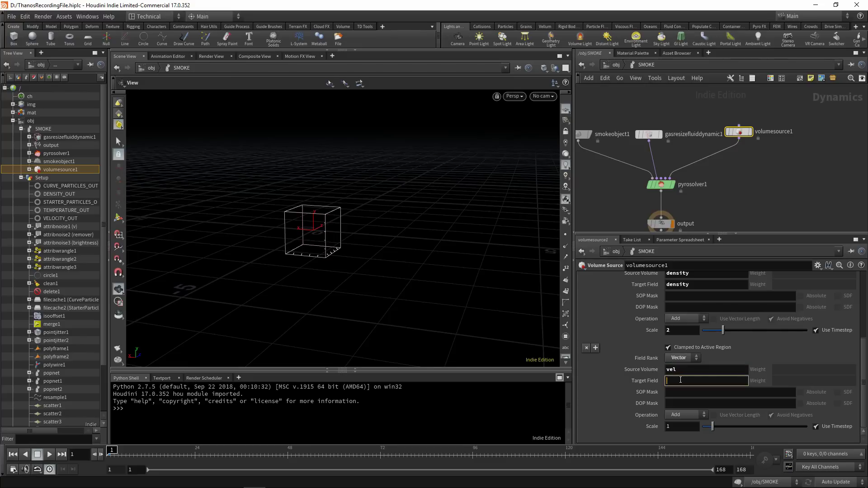
text(vel)
key(Return)
Add a second Volume Source node beside volumesource1 and set the Scale of volumesource1's vel operation to 0.75
middle_drag(755, 154, 710, 188)
key(Tab)
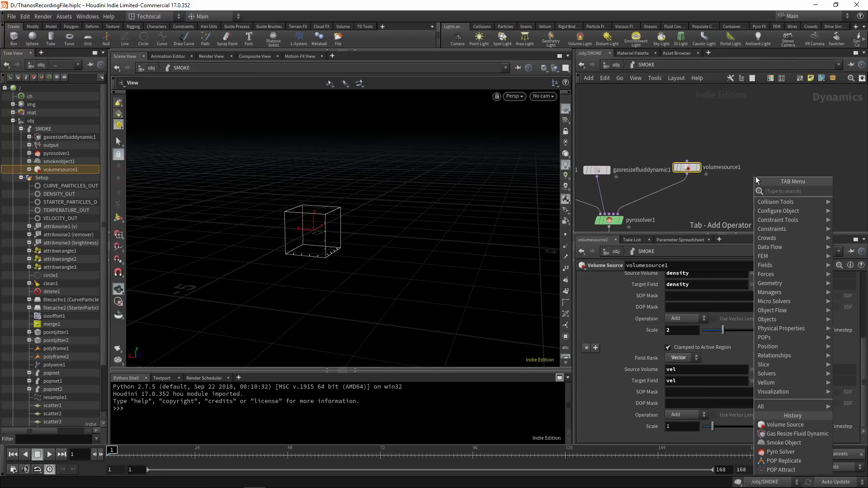
text(volume sou)
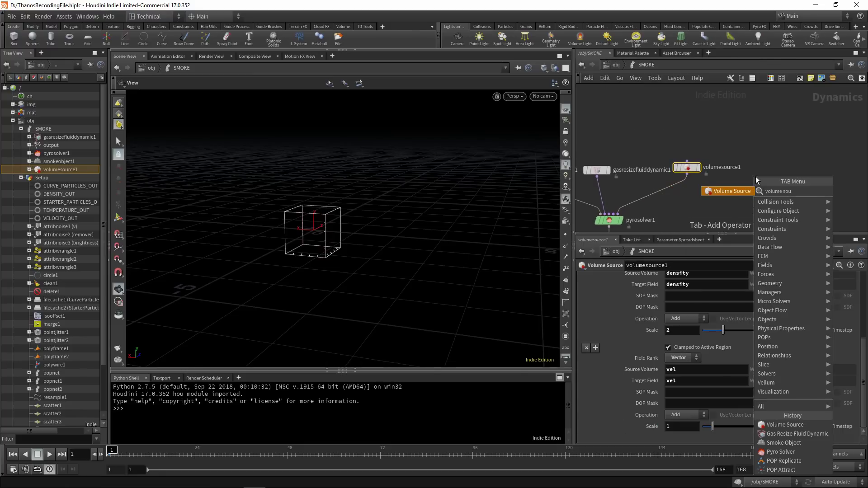
click(746, 189)
click(748, 169)
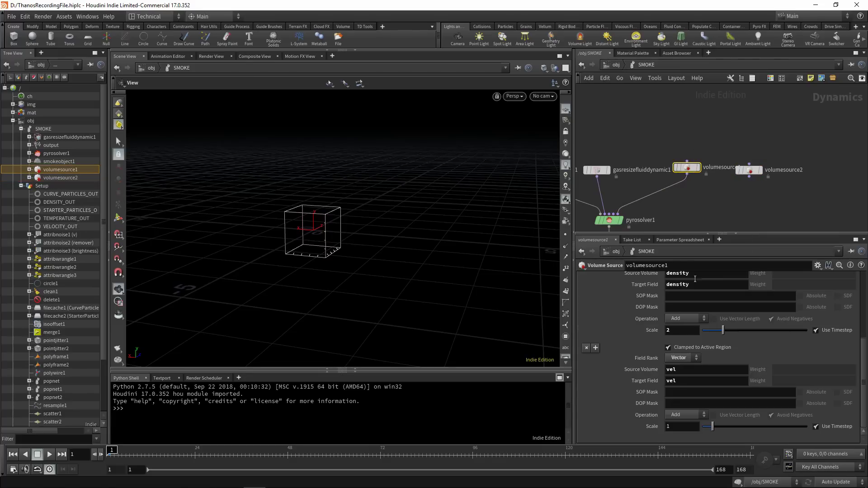
click(685, 430)
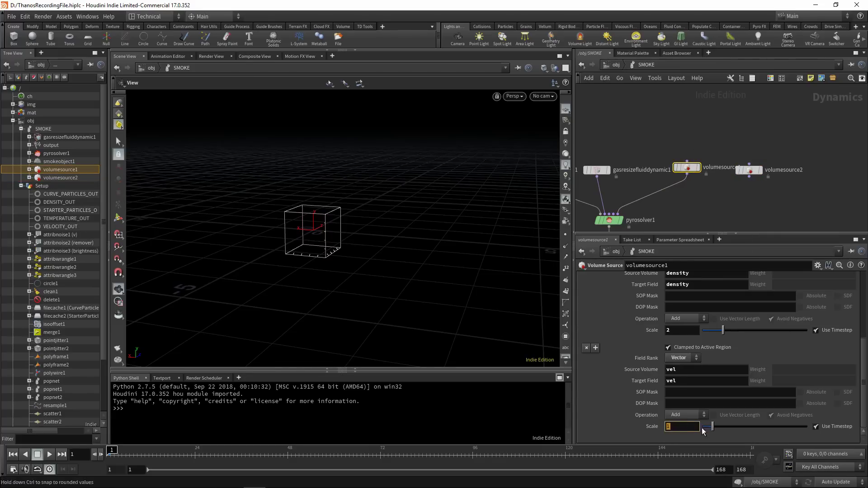
text(0.75)
drag(750, 170, 744, 167)
Insert a Merge node between volumesource1 and pyrosolver1 and connect volumesource2 to it
key(Tab)
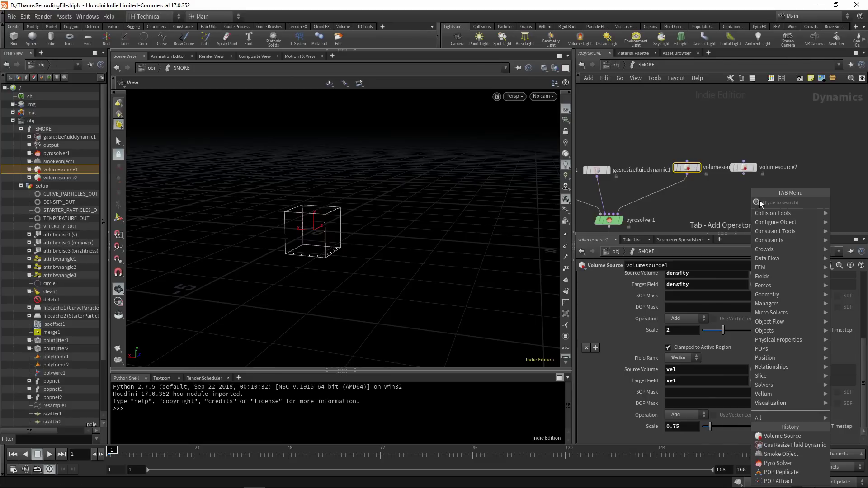
text(merge)
key(Return)
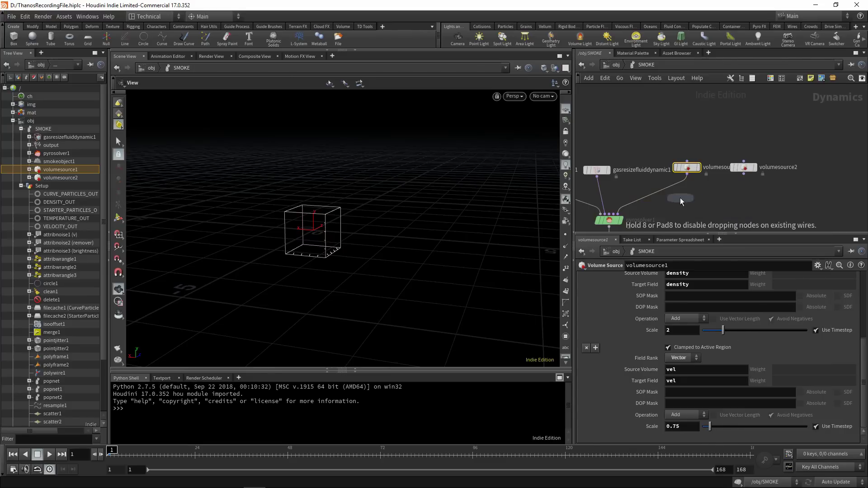
click(671, 191)
click(744, 174)
click(673, 189)
drag(687, 168, 679, 163)
click(750, 169)
drag(751, 171, 748, 167)
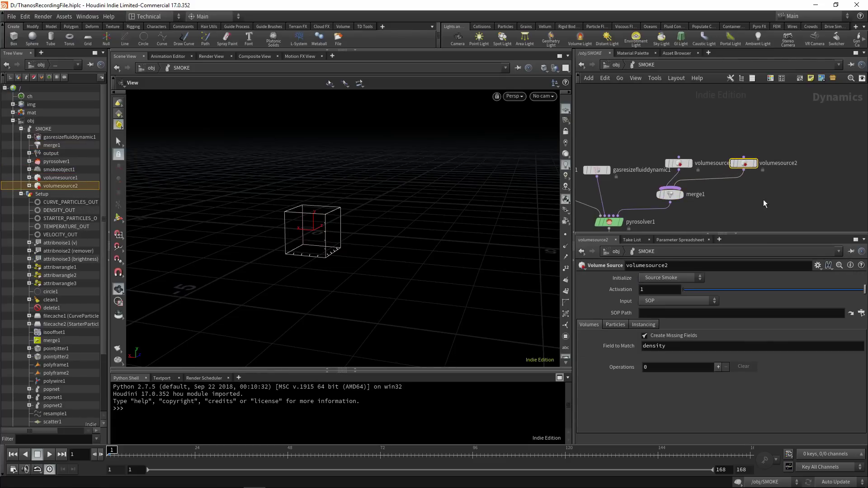
Set volumesource2's SOP Path to /obj/Setup/VELOCITY_OUT and add one volume operation
click(862, 313)
double_click(795, 364)
click(717, 367)
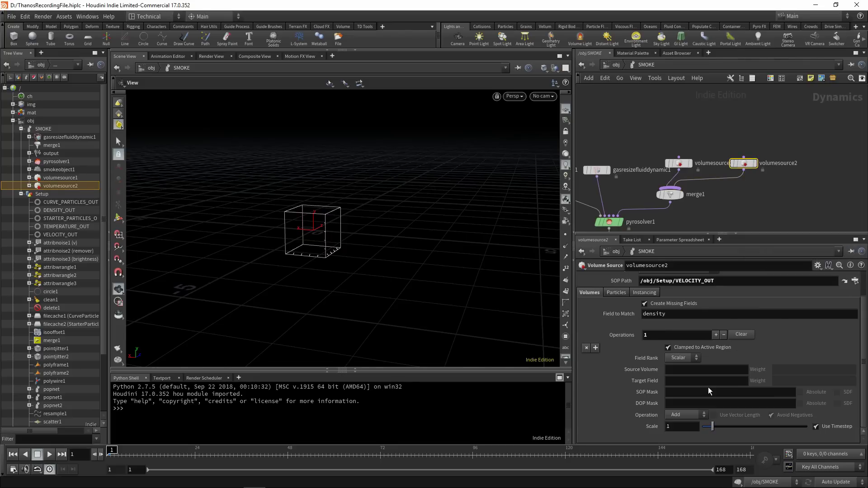
Set both the Source Volume and Target Field of volumesource2's operation to vel
click(692, 369)
text(vel)
key(Tab)
text(vel)
Add a third Volume Source node beside volumesource2 and connect it to merge1
click(805, 183)
middle_drag(806, 183, 764, 187)
key(Tab)
text(sour)
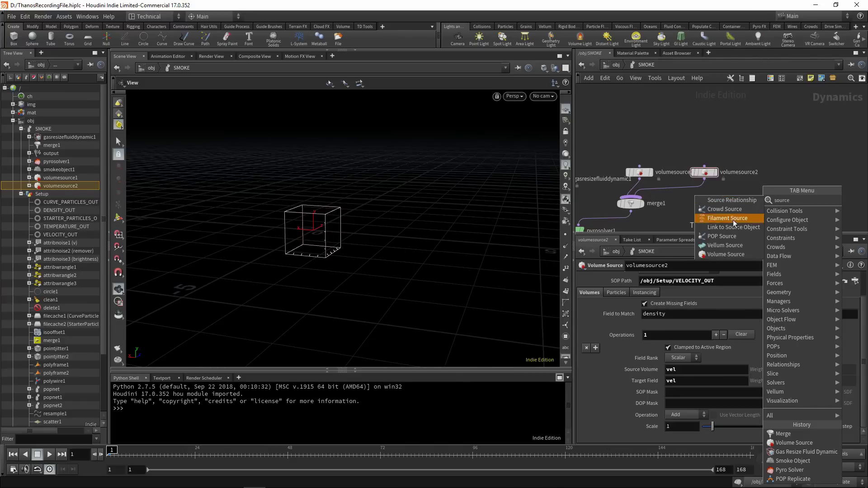
click(724, 255)
click(772, 174)
click(773, 180)
click(638, 197)
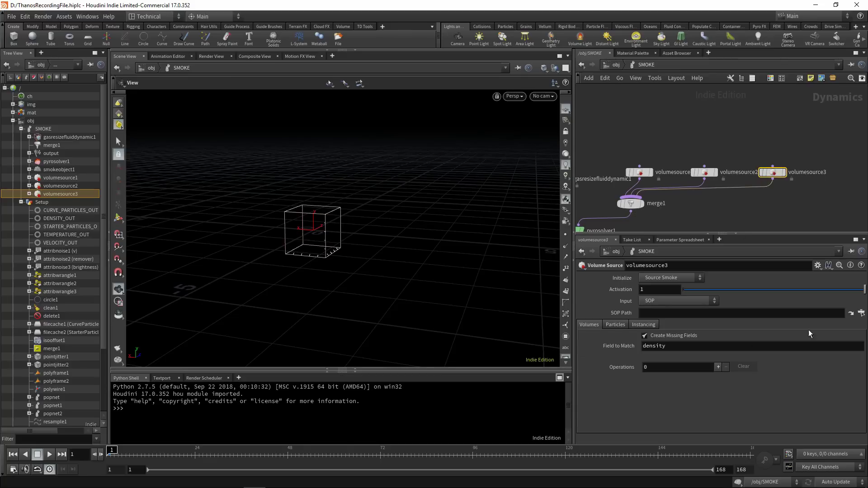
Set volumesource3's SOP Path to /obj/Setup/TEMPERATURE_OUT and its Field to Match to temperature
click(862, 313)
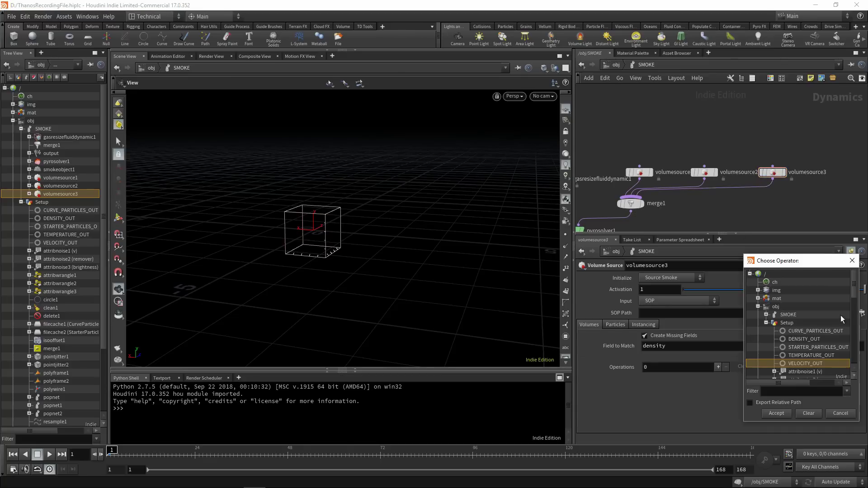
double_click(809, 355)
click(669, 347)
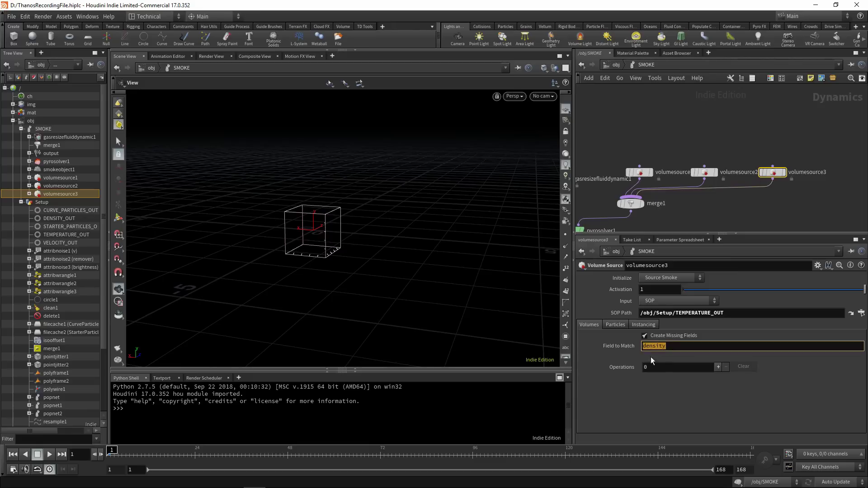
text(temperature)
key(Return)
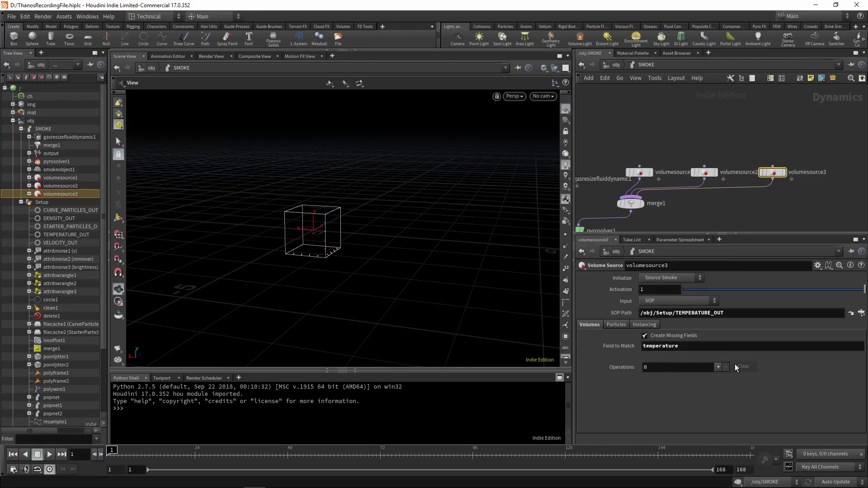
Add one operation to volumesource3 with temperature as both Source Volume and Target Field
click(718, 367)
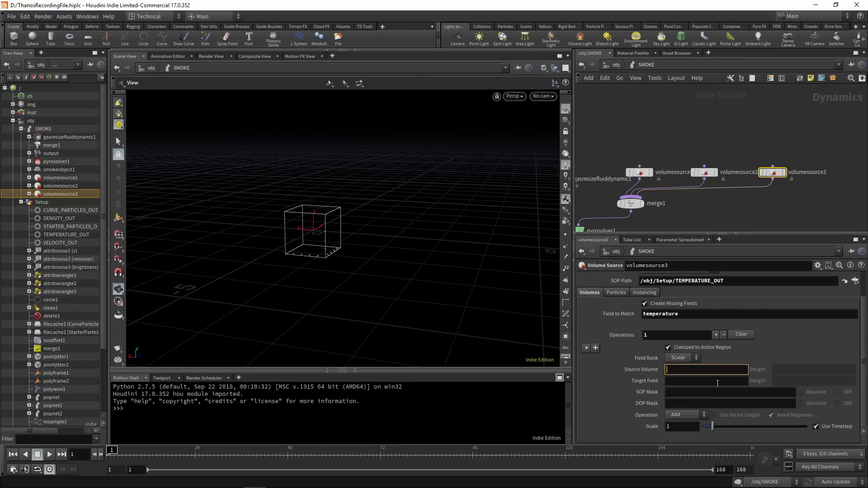
text(temperature)
click(719, 381)
text(tem)
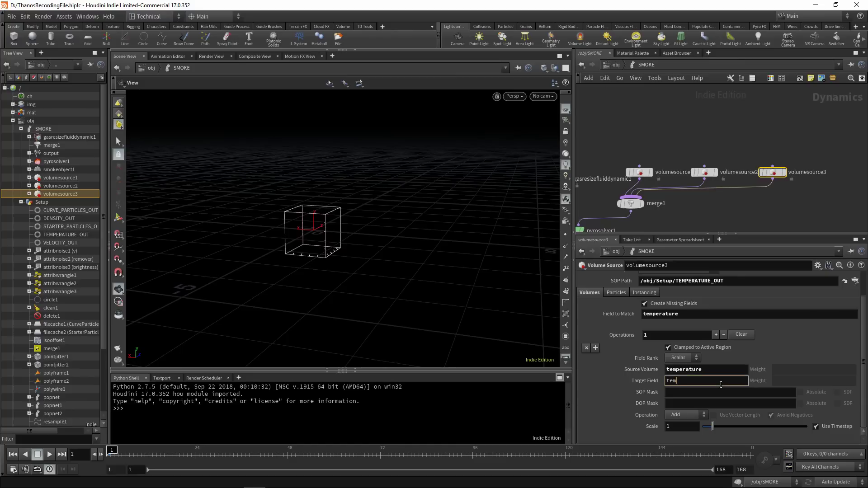
text(perature)
key(Return)
Set the Scale of volumesource3's temperature operation to 0.75
click(686, 425)
text(0.75)
key(Return)
Set the Buoyancy Lift of pyrosolver1 to 0
middle_drag(673, 211, 730, 188)
click(700, 180)
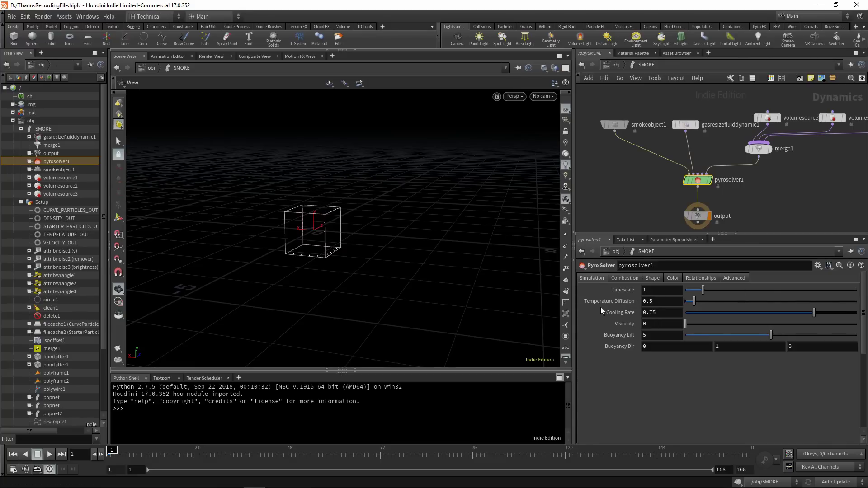
double_click(646, 335)
text(0)
key(Return)
Set the Y value of pyrosolver1's Buoyancy Dir to 0 and disable combustion
double_click(717, 346)
text(0)
key(Return)
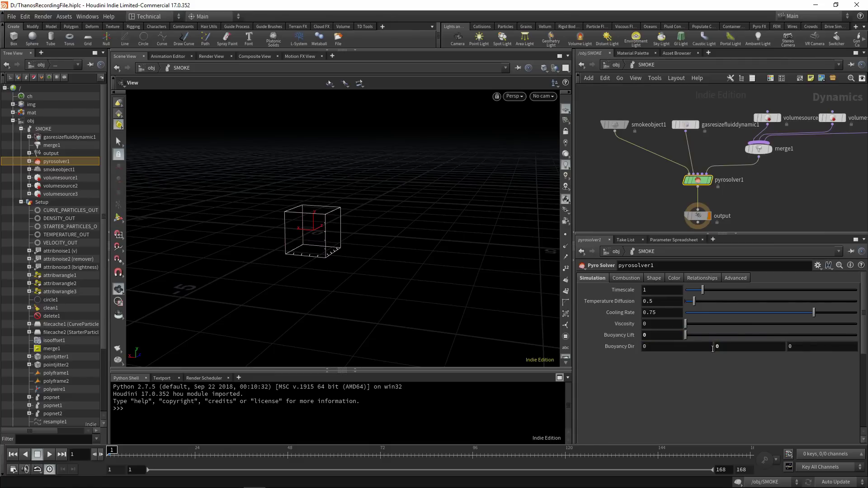
click(630, 278)
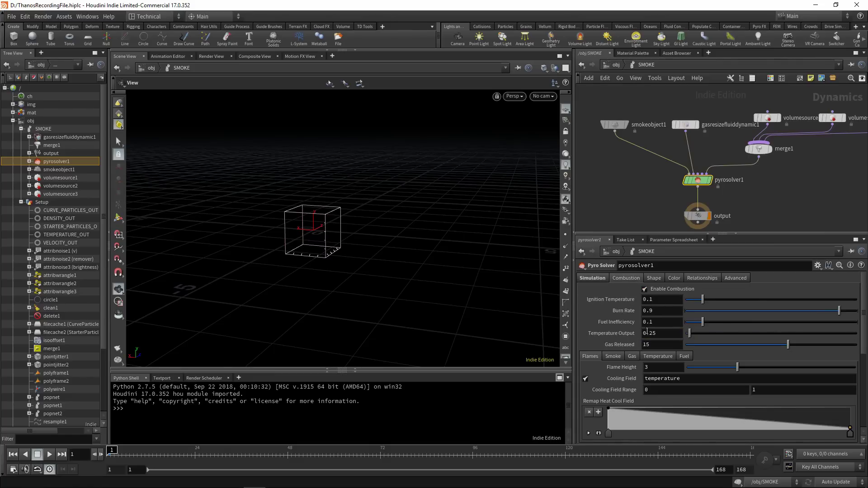
click(645, 289)
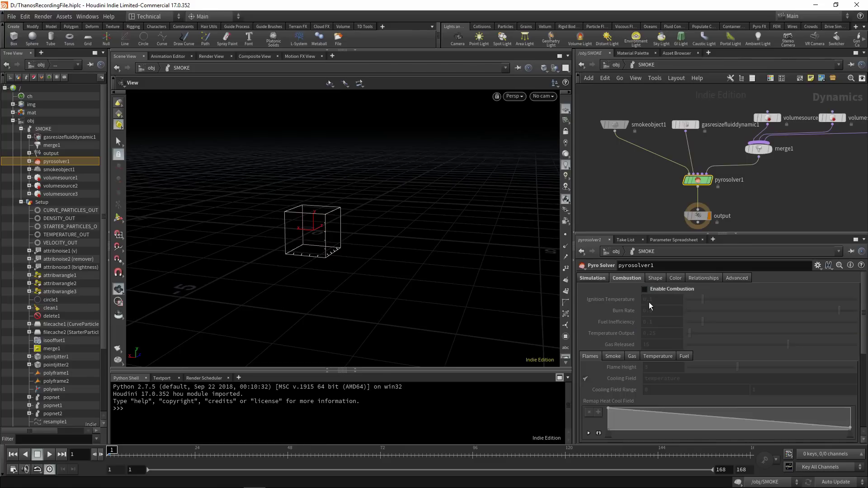
Enable Disturbance on pyrosolver1 with a value of 2, and enable Sharpening
click(656, 279)
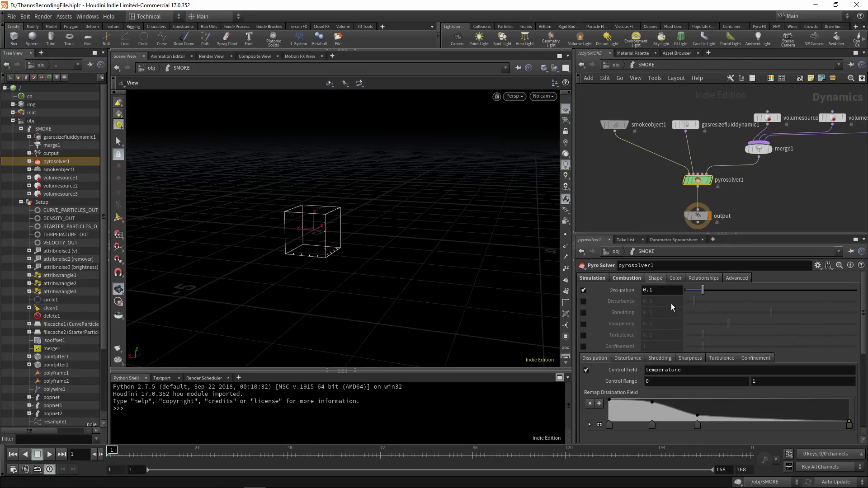
click(584, 301)
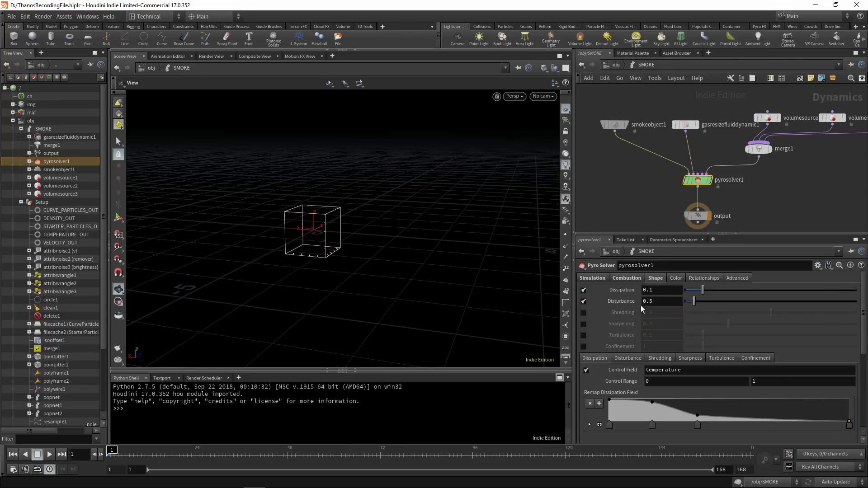
double_click(649, 301)
text(2)
key(Return)
click(583, 324)
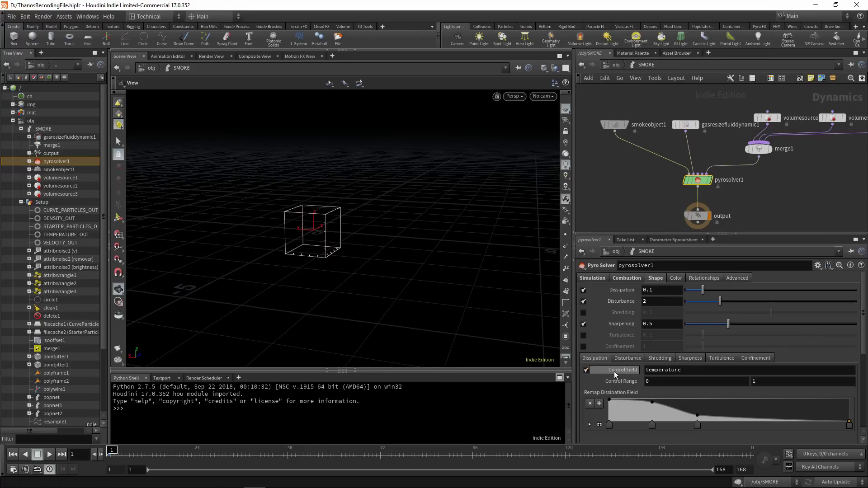
Turn off the Control Field for pyrosolver1's dissipation and disable the dynamics simulation
click(585, 370)
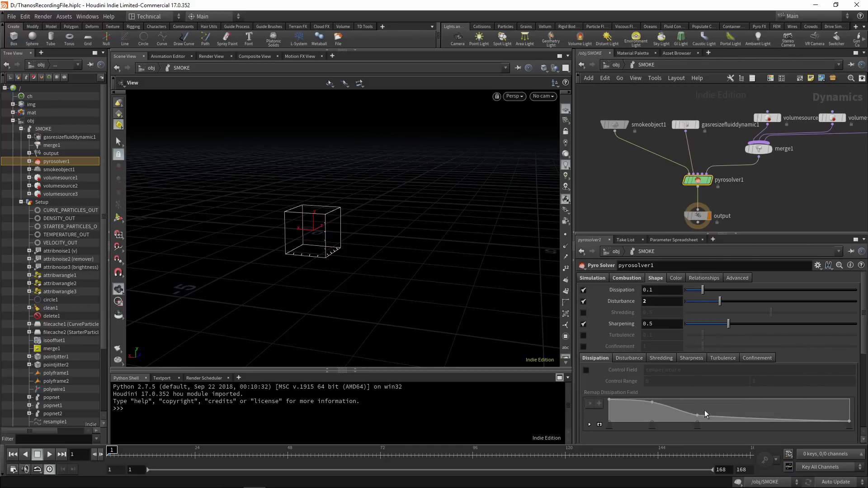
click(738, 483)
Set pyrosolver1's Dissipation to 0.7 and keyframe it at frame 1
click(663, 288)
text(0.7)
key(Return)
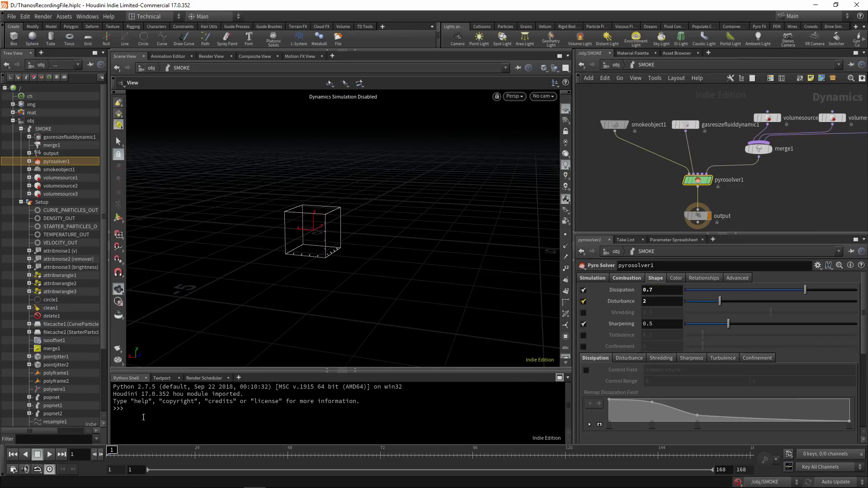
alt+click(621, 291)
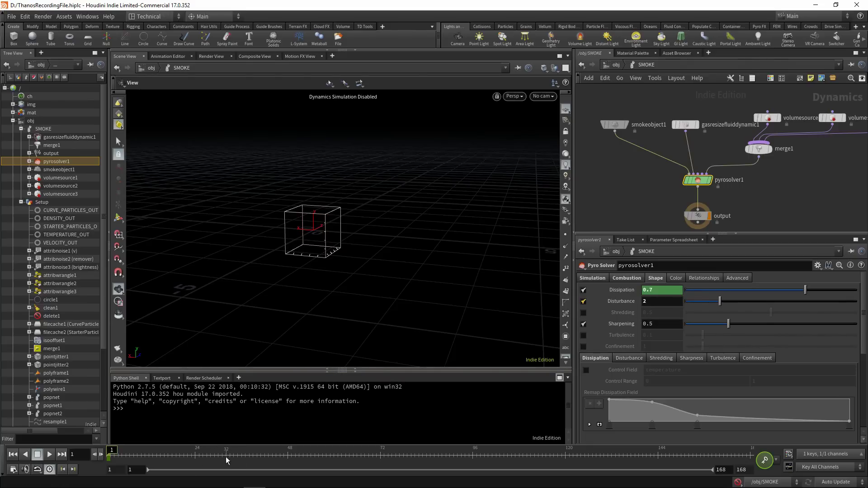
Set a Dissipation keyframe on pyrosolver1 at frame 48
click(288, 454)
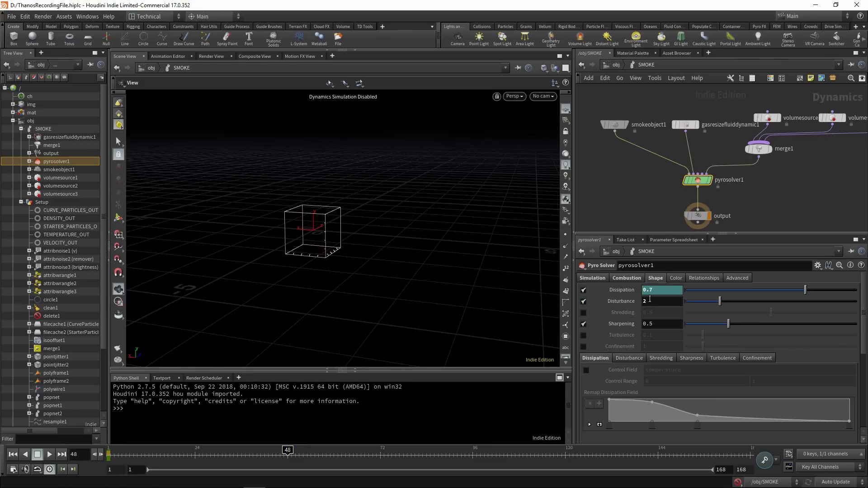
click(662, 290)
key(BackSpace)
key(Return)
alt+click(622, 290)
Set pyrosolver1's Dissipation to 0.15 at frame 72 and keyframe it
click(380, 454)
double_click(655, 291)
text(0.15)
key(Return)
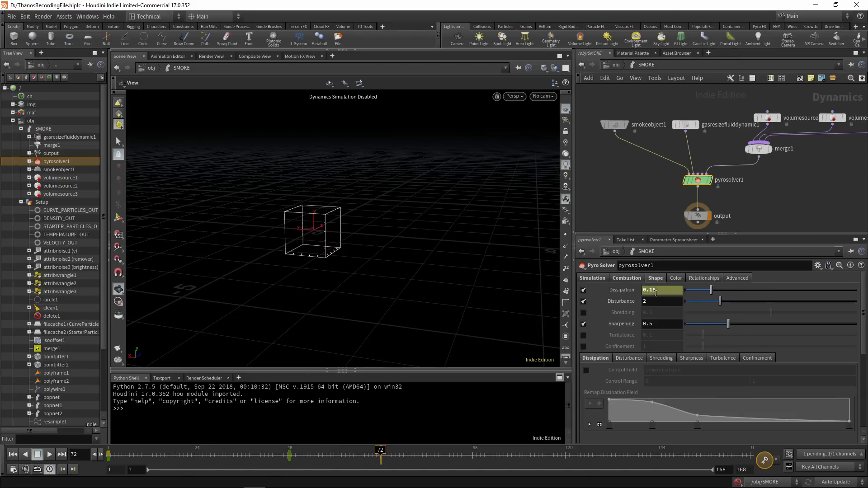
alt+click(623, 290)
drag(341, 460, 382, 453)
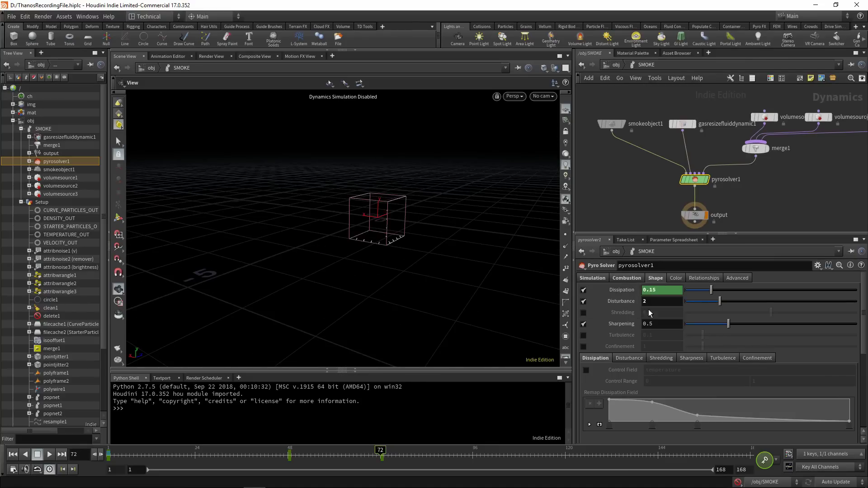
Set the Disturbance of pyrosolver1 to 0.1
click(654, 304)
text(0.1)
key(Return)
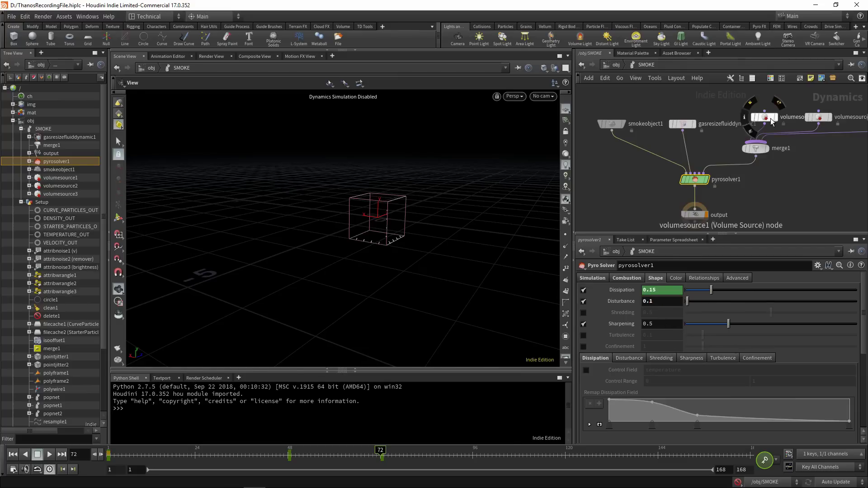
Set volumesource2's Field Rank to Vector for the vel source volume
click(819, 117)
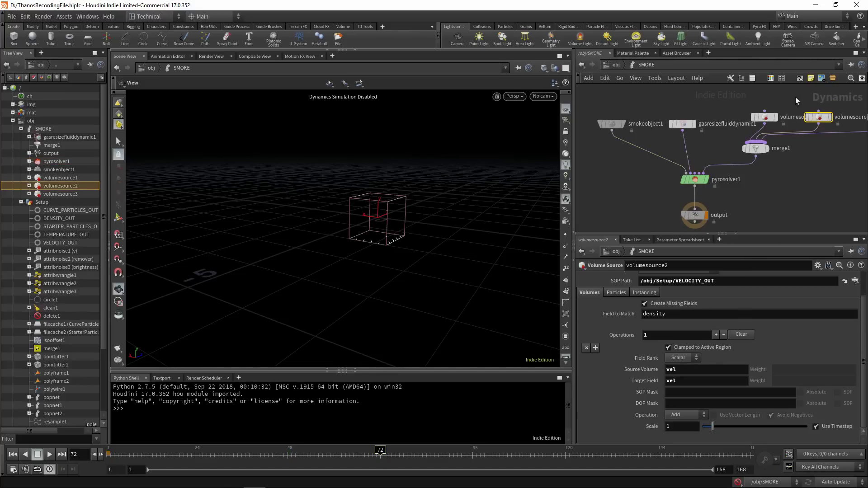
click(687, 357)
click(666, 368)
click(684, 167)
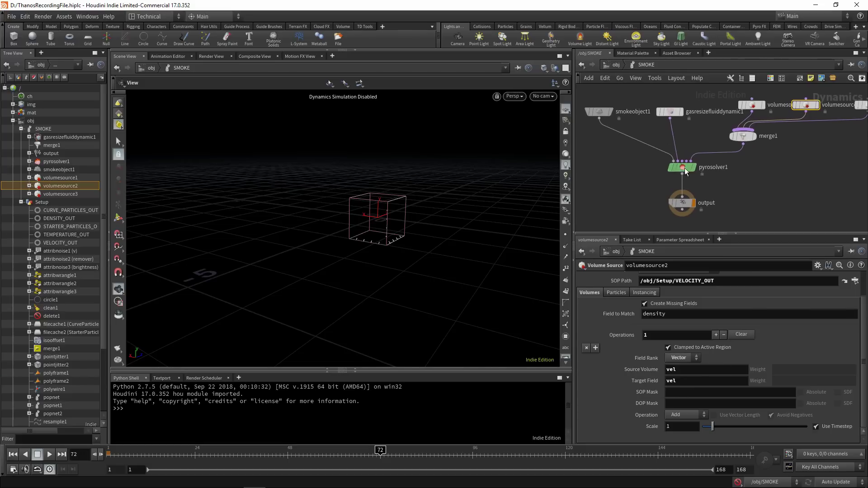
click(595, 280)
click(653, 279)
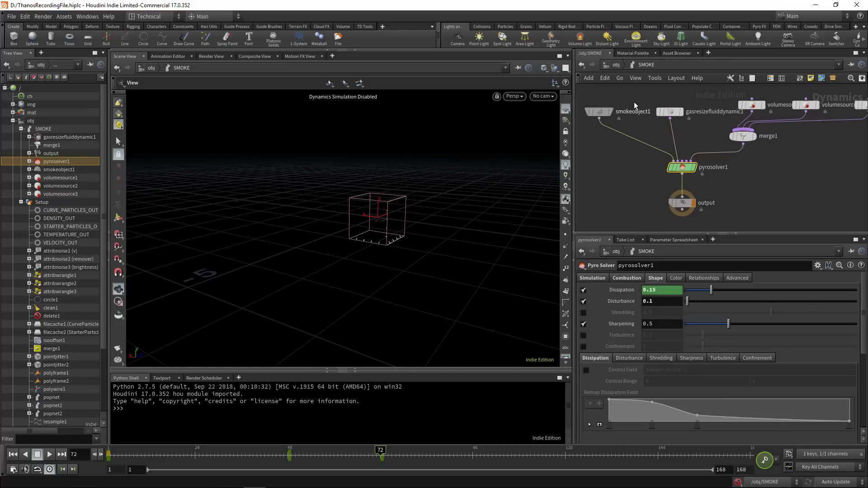
Set the Size of smokeobject1 to 5 on all three axes
middle_drag(648, 139, 668, 171)
click(623, 147)
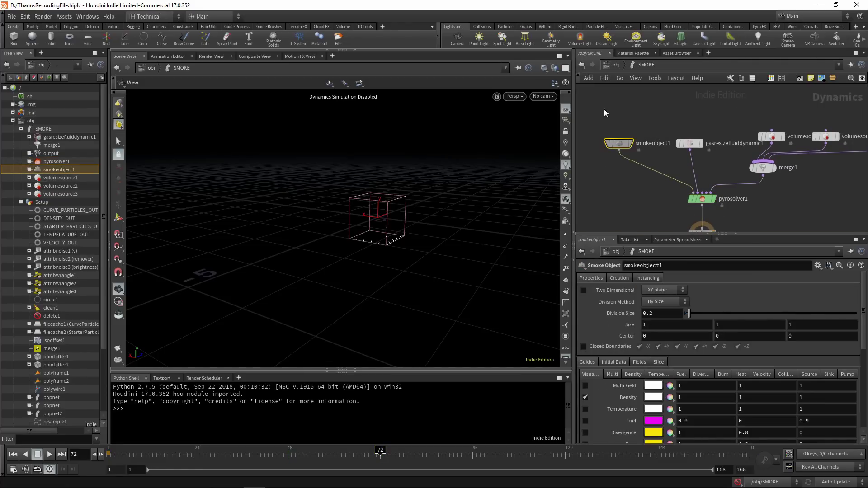
click(651, 325)
drag(725, 326, 713, 326)
text(5)
drag(795, 326, 785, 326)
text(5)
Set the Division Size of smokeobject1 to 0.05
drag(659, 312, 630, 311)
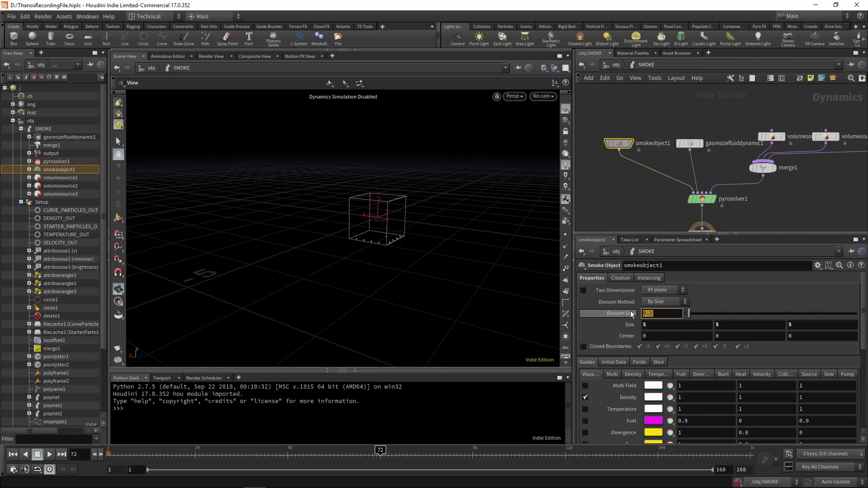
text(0)
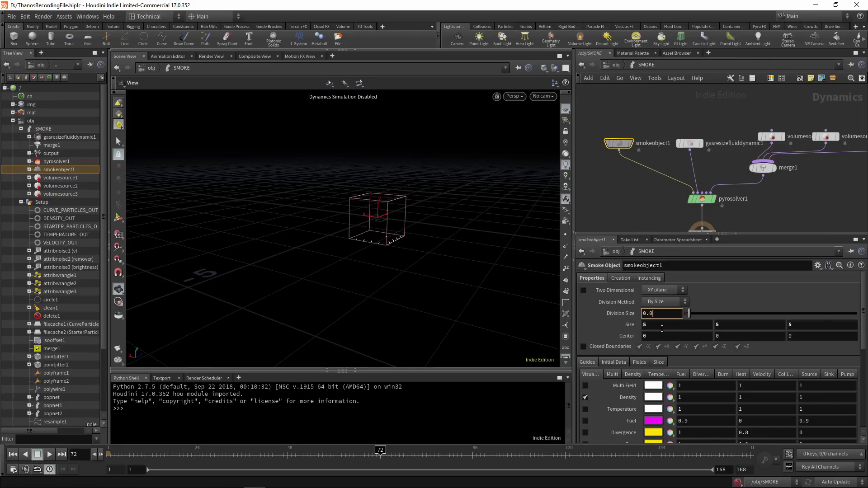
text(.05)
key(Return)
drag(659, 314, 683, 303)
key(Return)
Return to the object level and show the SMOKE network's Cache settings
click(617, 66)
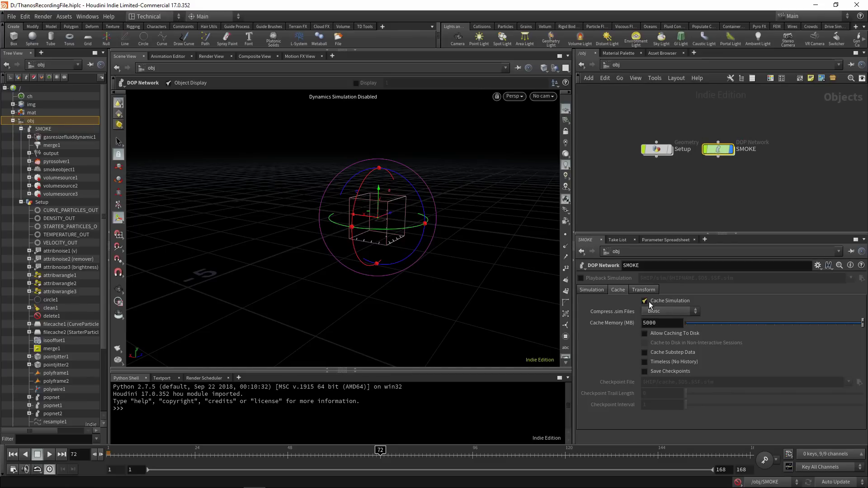
click(589, 290)
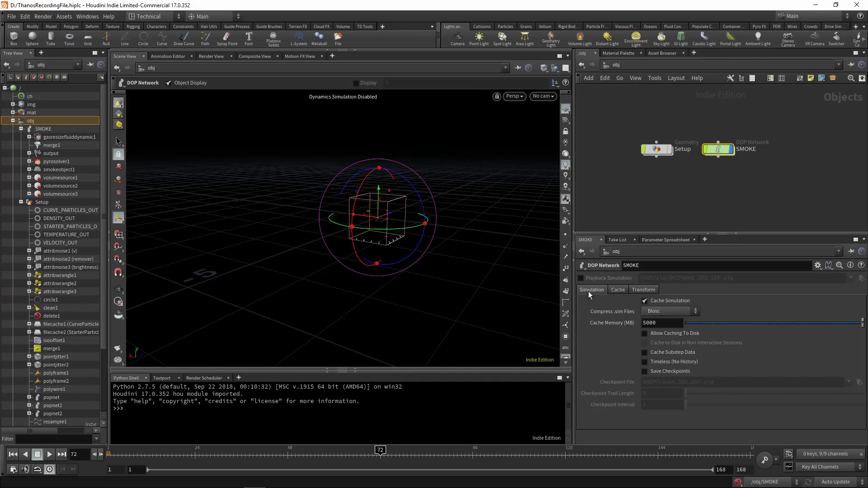
click(618, 290)
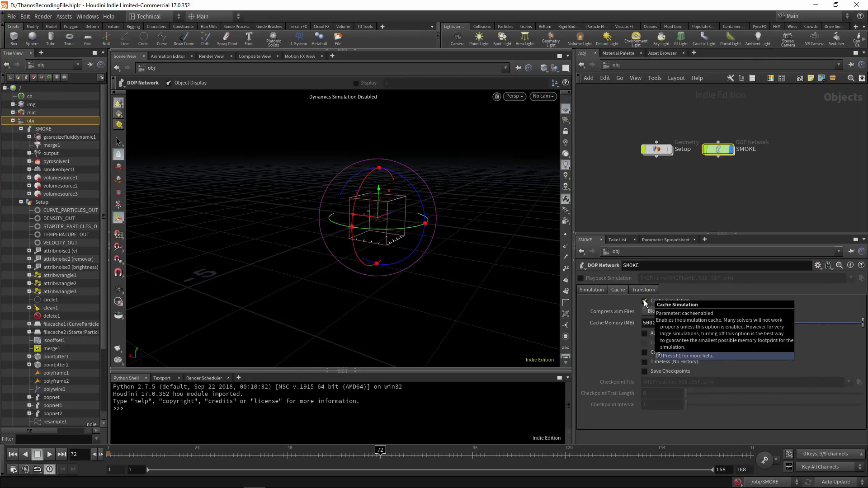
Play the smoke simulation from frame 1 for a few frames, stop it and scrub to frame 7
key(ctrl+Up)
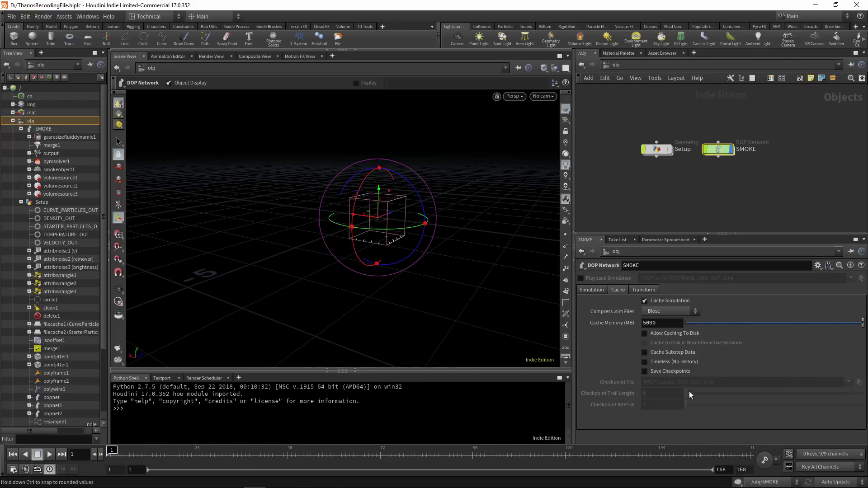
click(50, 455)
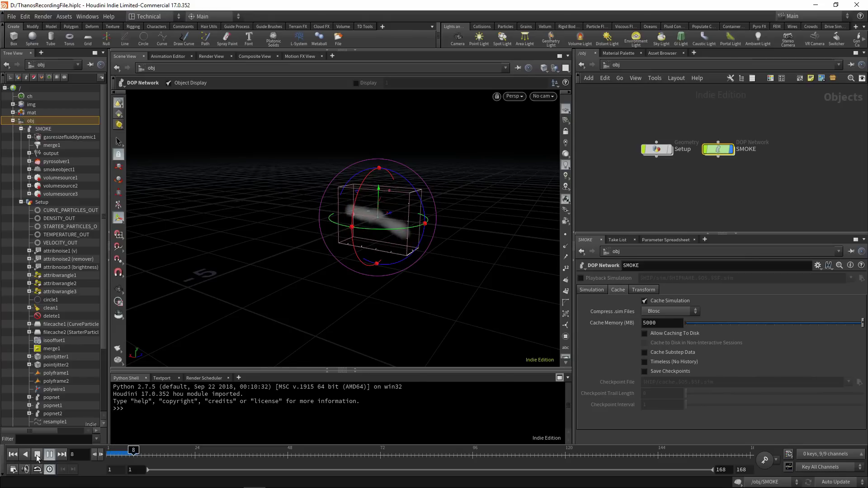
click(50, 455)
click(119, 290)
mouse_move(130, 454)
mouse_down()
mouse_move(109, 455)
mouse_move(129, 456)
mouse_up()
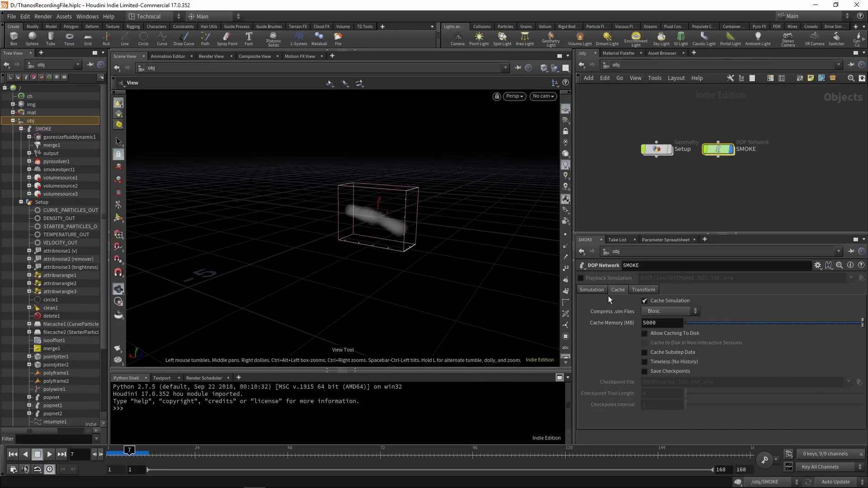
Turn off Cache Simulation on the SMOKE network, then scrub the timeline to frame 20 and back to frame 1
mouse_move(645, 303)
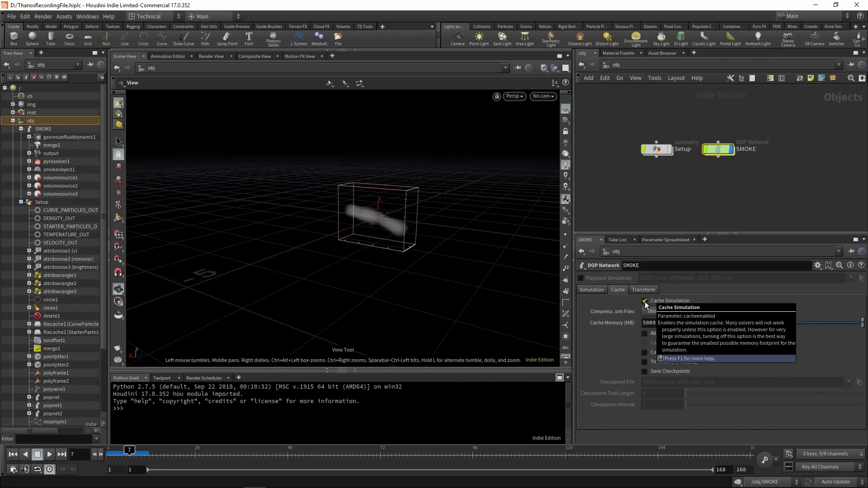
click(645, 302)
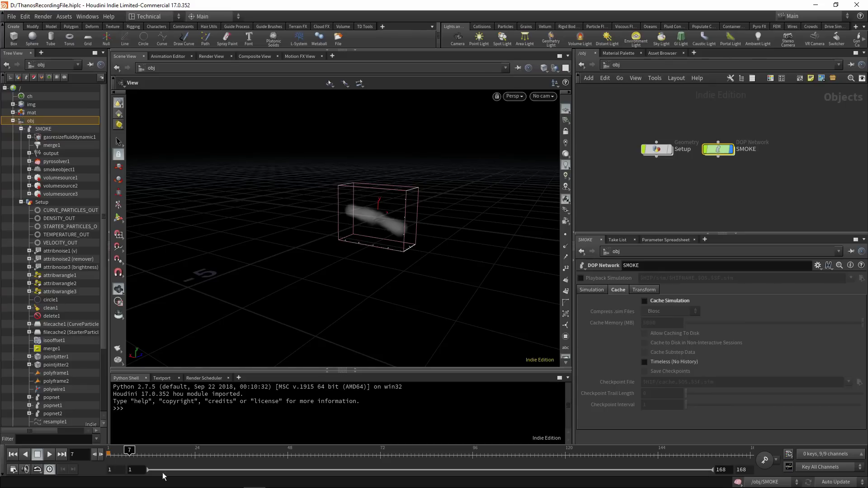
drag(129, 454, 180, 456)
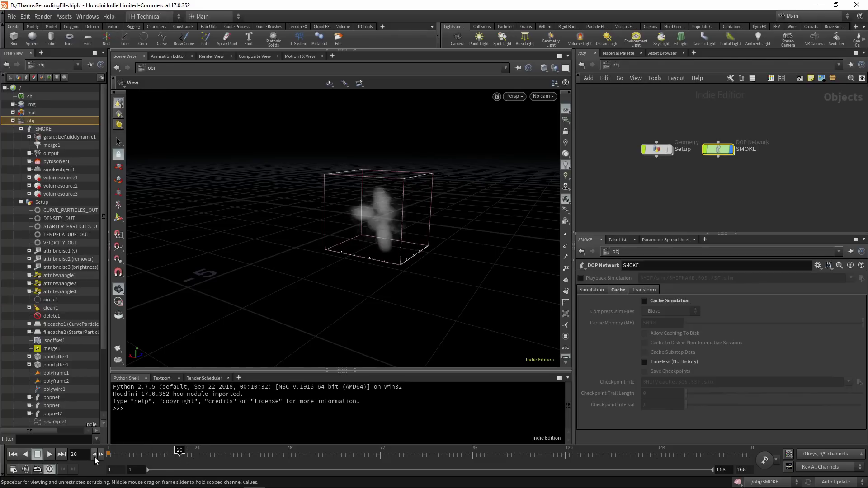
drag(134, 455, 102, 453)
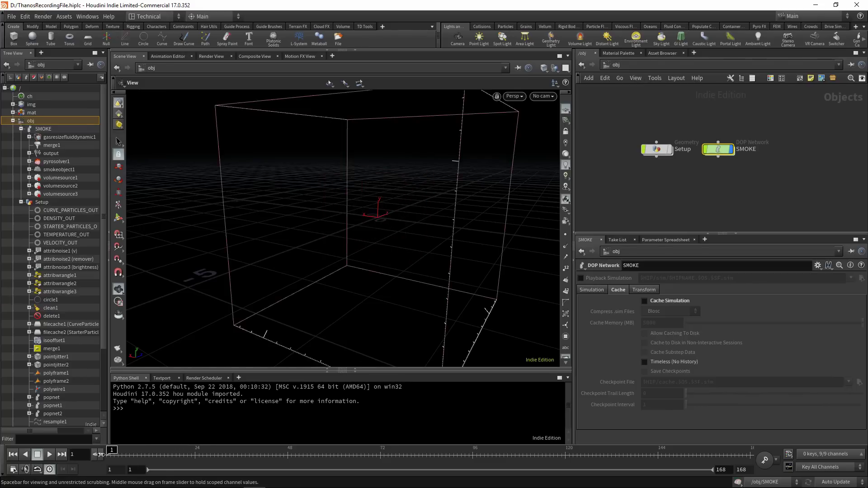
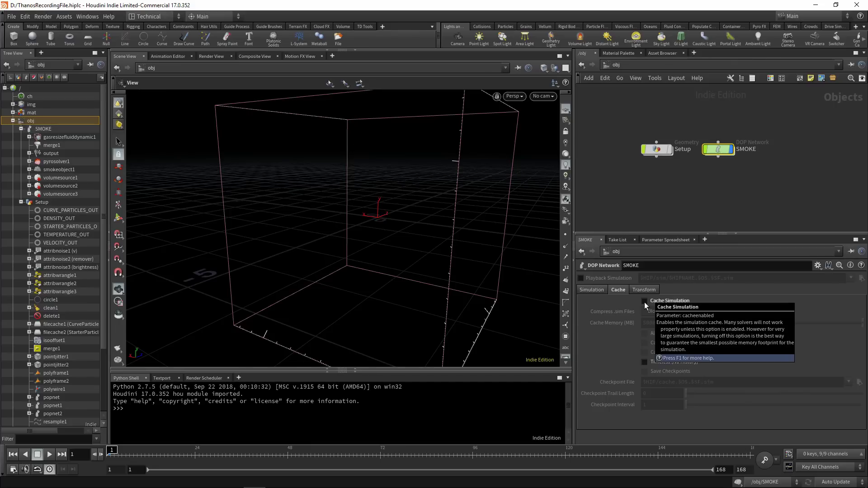
Hide the SMOKE network in the viewport and create a Geometry object named SMOKE_CACHE
click(726, 149)
key(Tab)
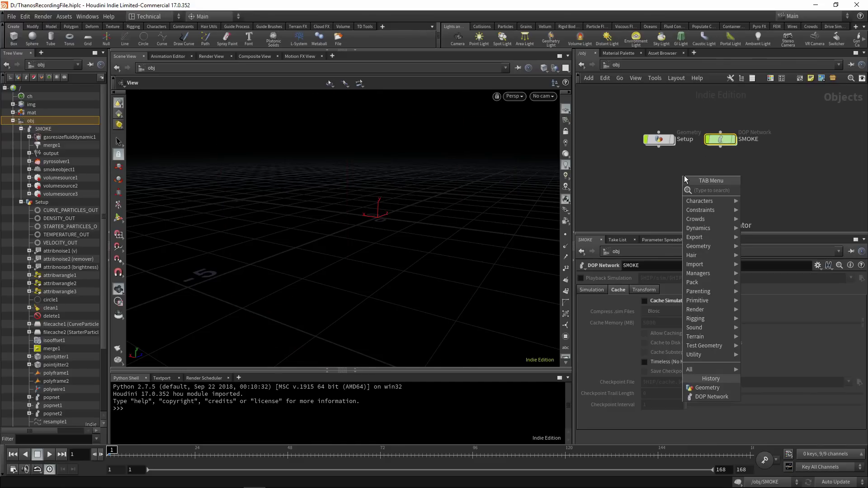
text(geo)
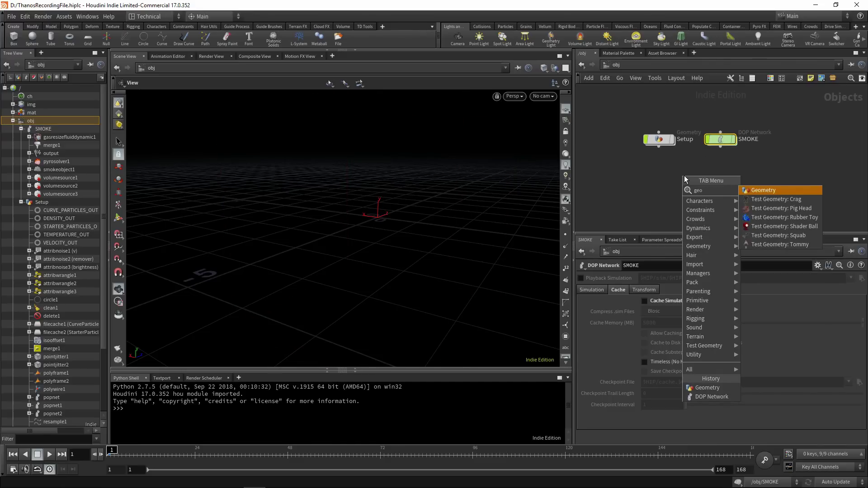
key(Return)
click(687, 166)
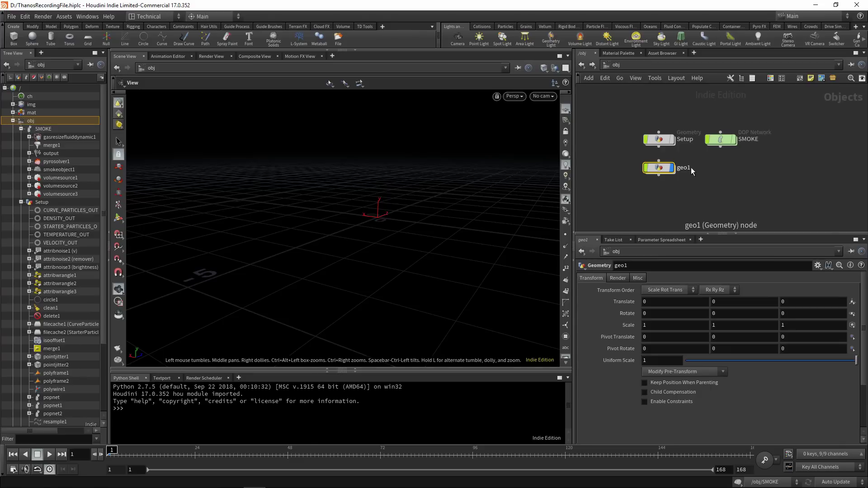
double_click(691, 167)
text(SM)
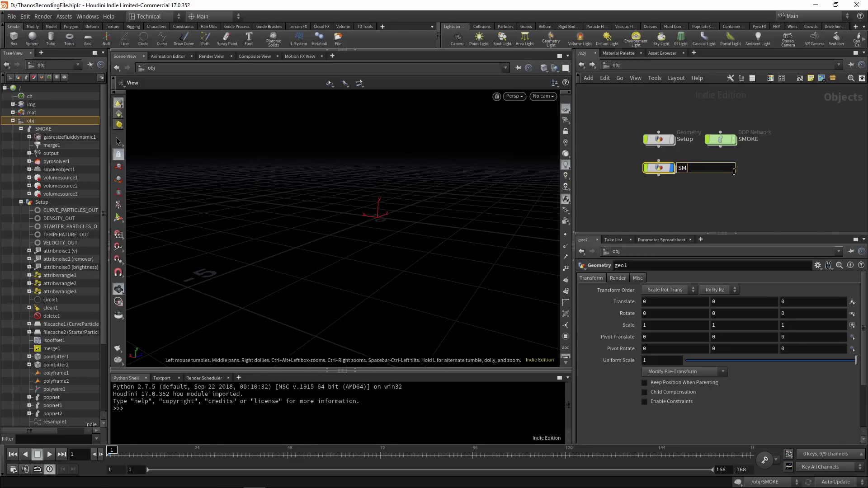
text(OKE_CACHE)
key(Return)
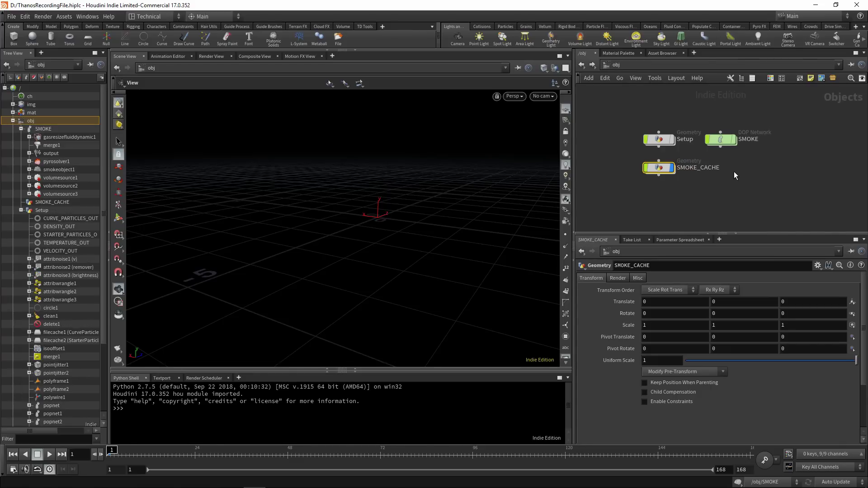
Add a Dop I/O node inside the SMOKE_CACHE object
double_click(663, 169)
key(Tab)
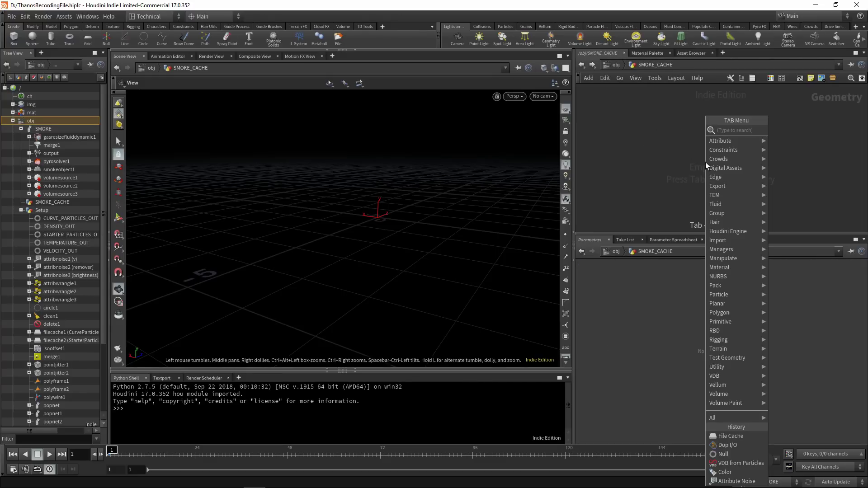
text(dop input)
click(801, 140)
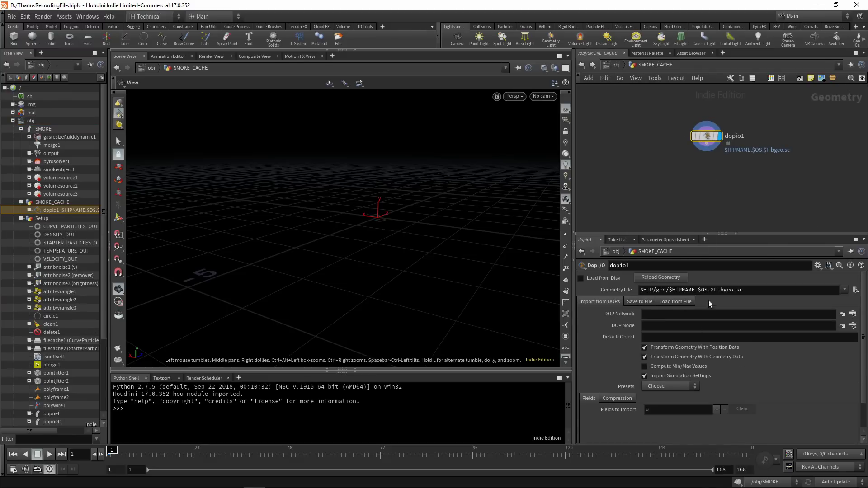
Set dopio1's DOP Network to /obj/SMOKE and its DOP Node to /obj/SMOKE/smokeobject1
click(853, 314)
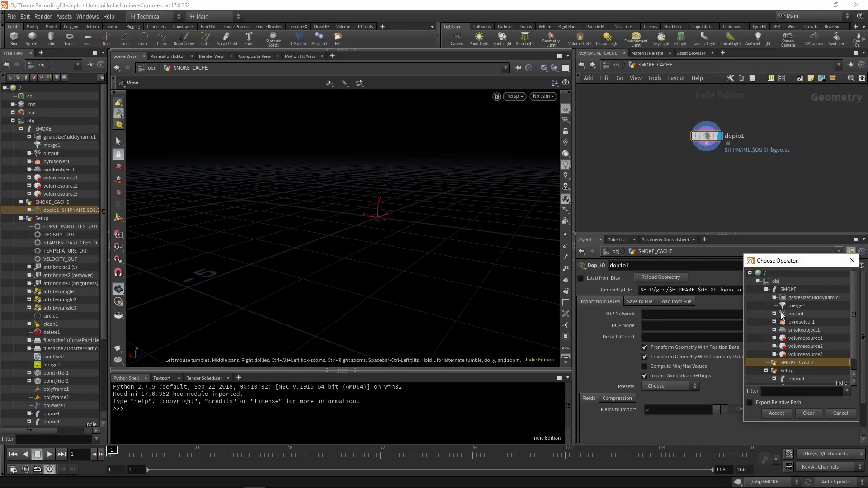
double_click(782, 289)
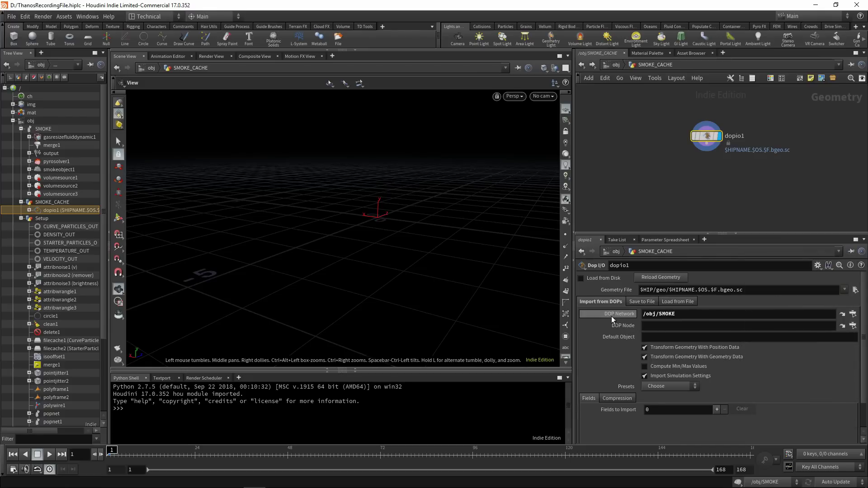
click(853, 325)
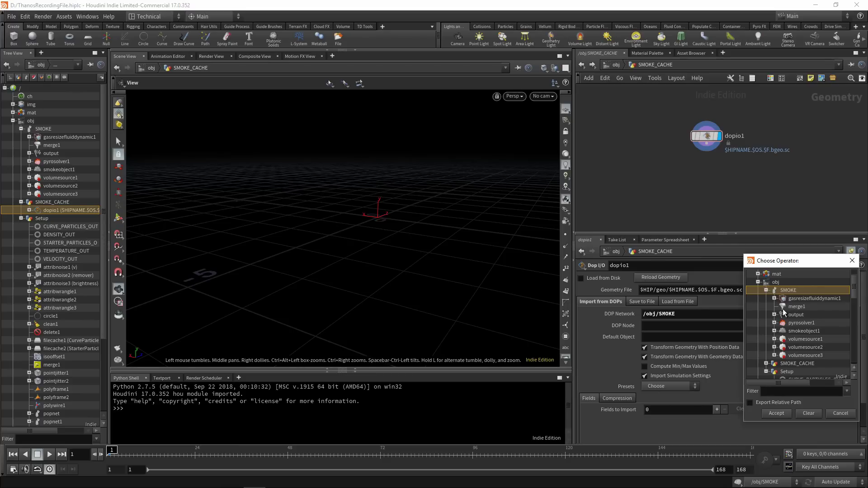
double_click(790, 330)
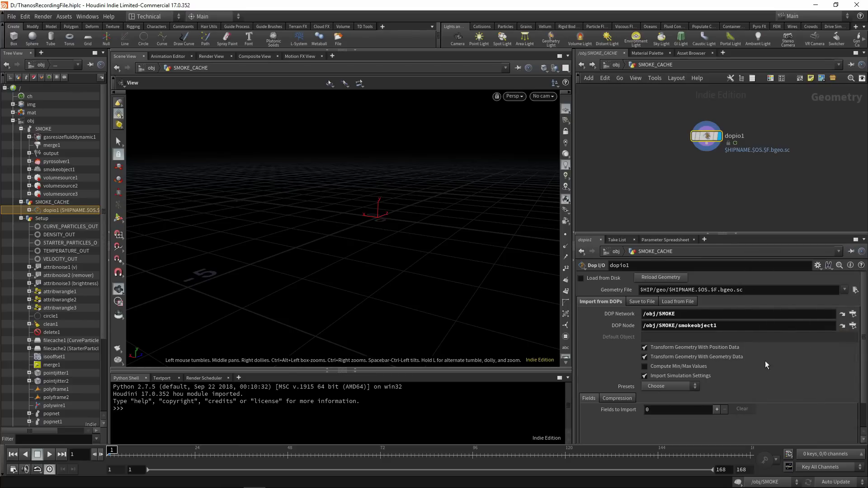
Add three Fields to Import entries on dopio1
scroll(753, 370, down, 1)
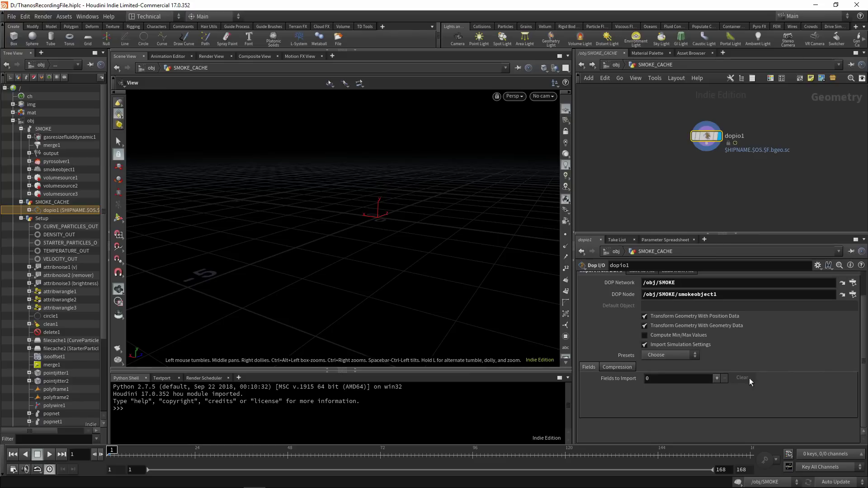
click(718, 380)
click(717, 378)
click(717, 379)
Assign the three import entries the fields density, velocity and temperature, and set the velocity entry's Visualization to Invisible
click(786, 371)
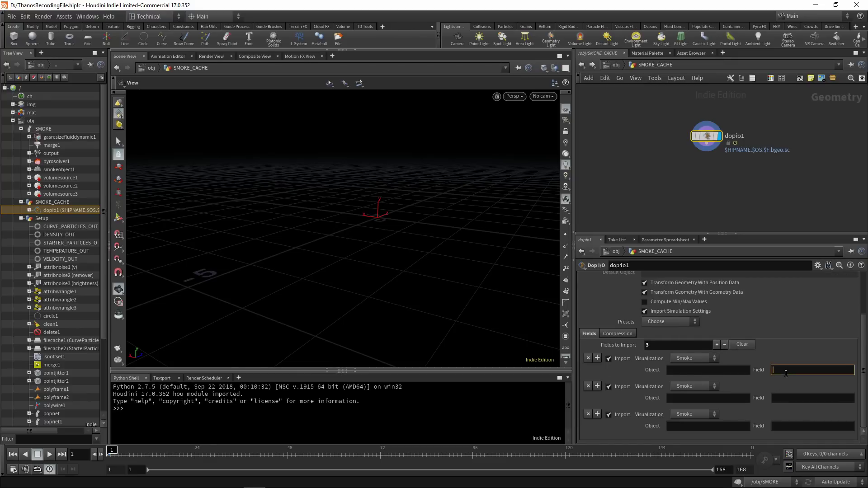
text(density)
key(Return)
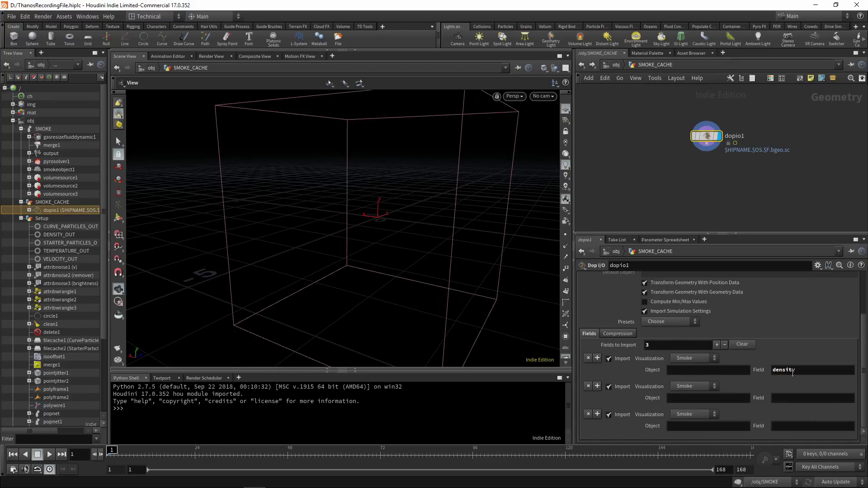
text(velocity)
key(Return)
click(798, 426)
text(temperature)
key(Return)
click(701, 384)
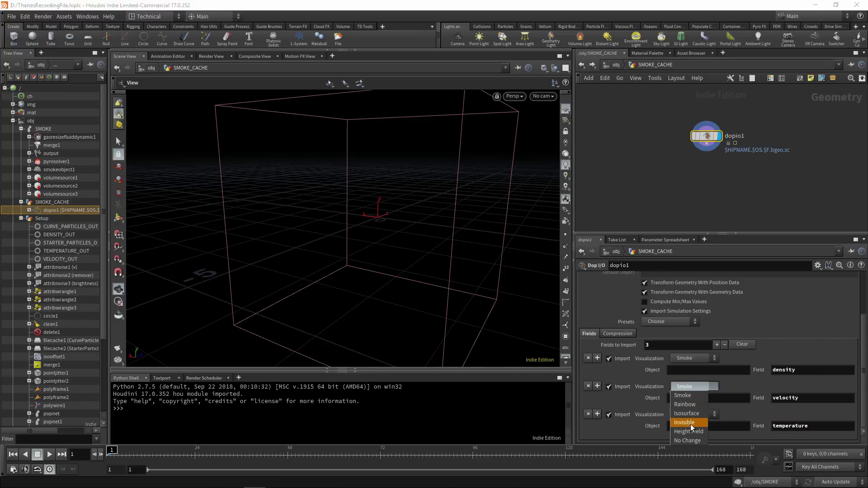
click(690, 424)
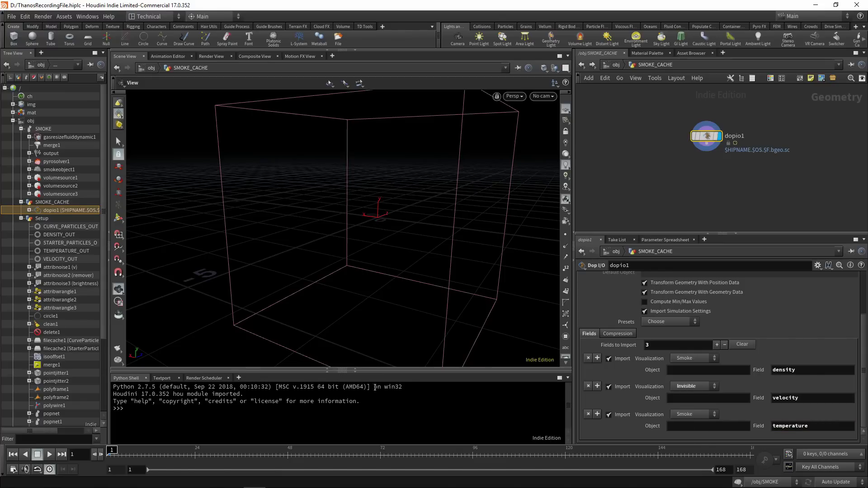
Play the imported smoke to about frame 10, stop it and return to frame 1
click(46, 457)
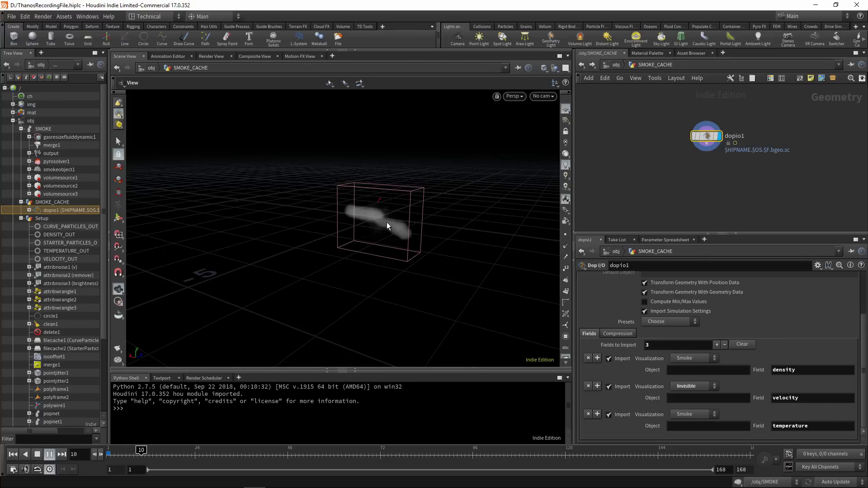
click(37, 456)
click(12, 456)
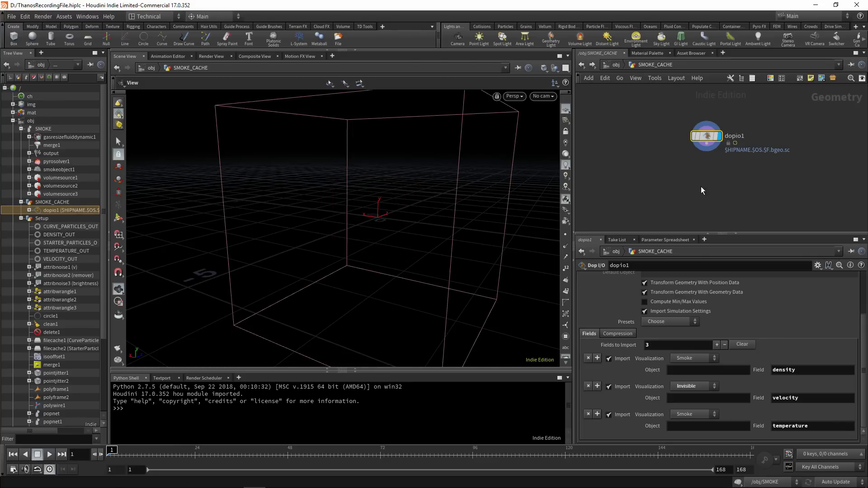
Add a File Cache node wired directly below dopio1 in SMOKE_CACHE
key(Tab)
text(f)
key(Down)
key(Return)
click(702, 168)
drag(706, 148, 703, 169)
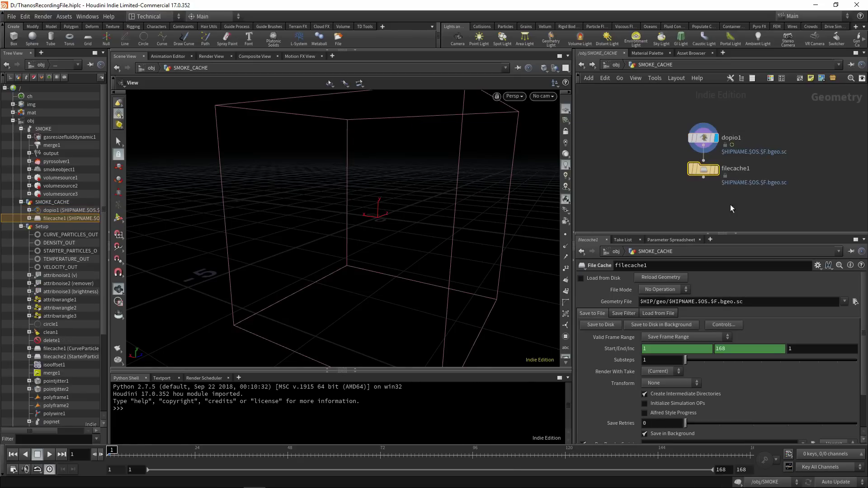
Set filecache1's Geometry File to D:/Houdini Caches/thanosTut/smokeTut.$F.bgeo.sc
click(854, 302)
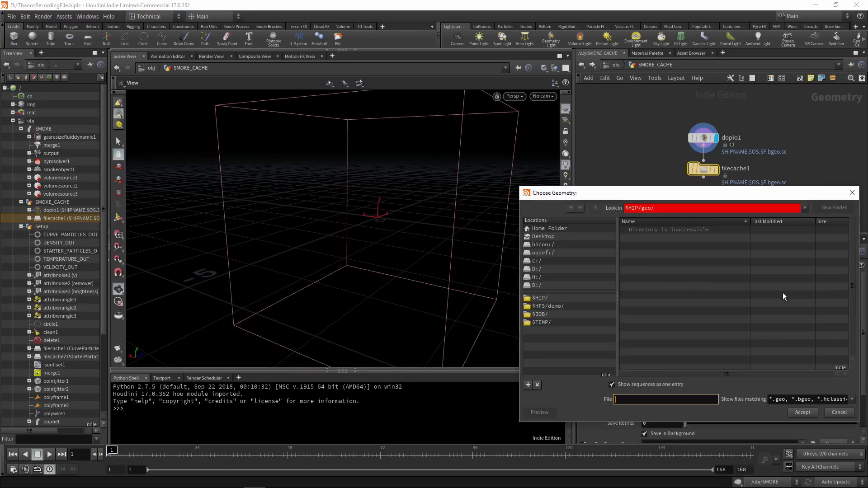
text(smokeTut)
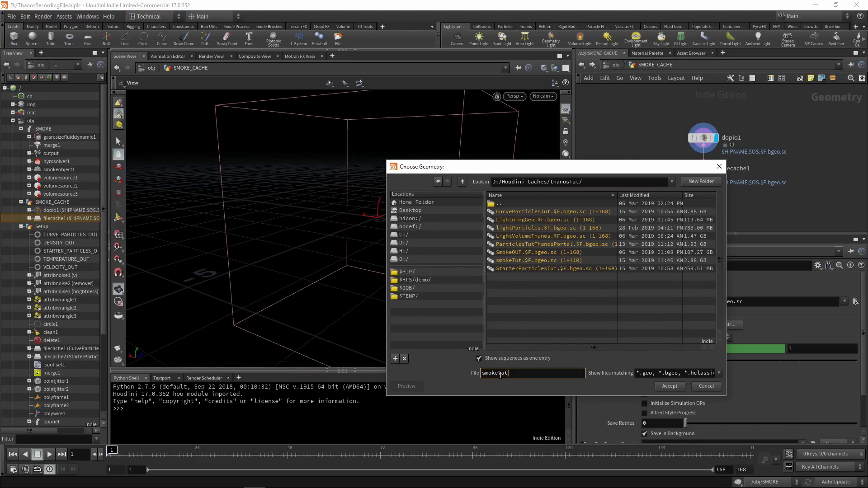
text(.$F.bgw)
text(eo)
text(/)
key(BackSpace)
text(.sc)
key(BackSpace)
key(BackSpace)
click(670, 386)
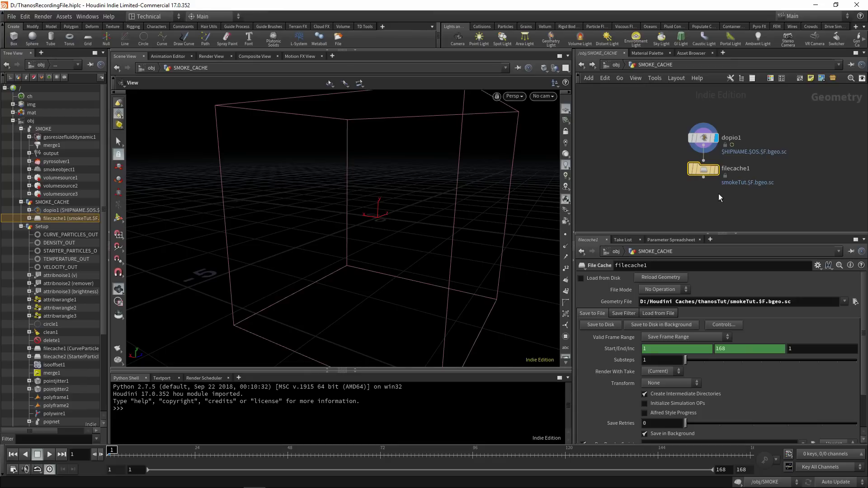
Save the imported smoke fields to disk from filecache1 and enable Load from Disk
click(704, 139)
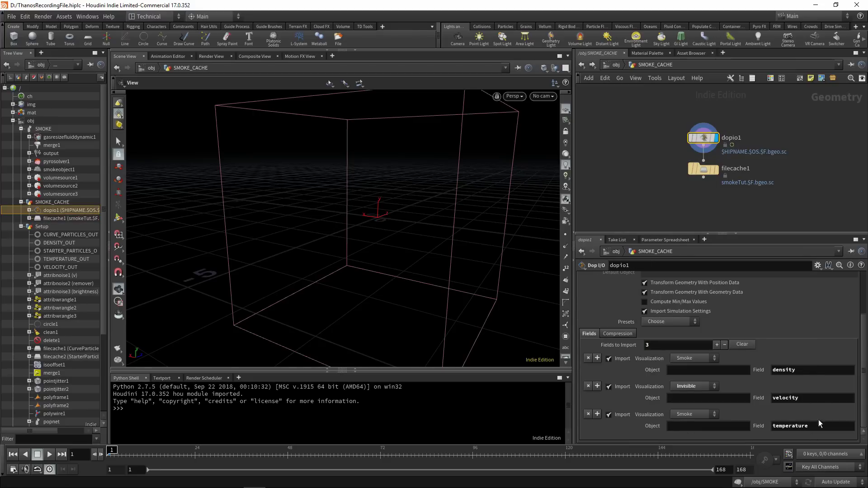
click(703, 169)
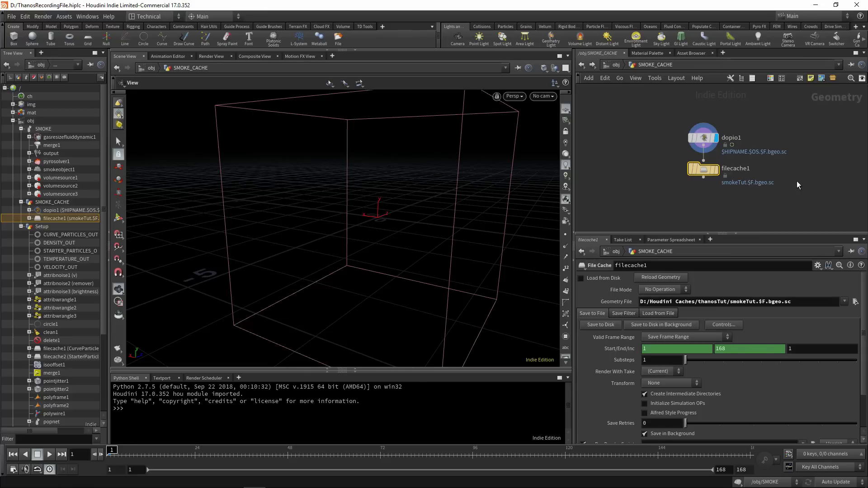
click(606, 326)
click(582, 279)
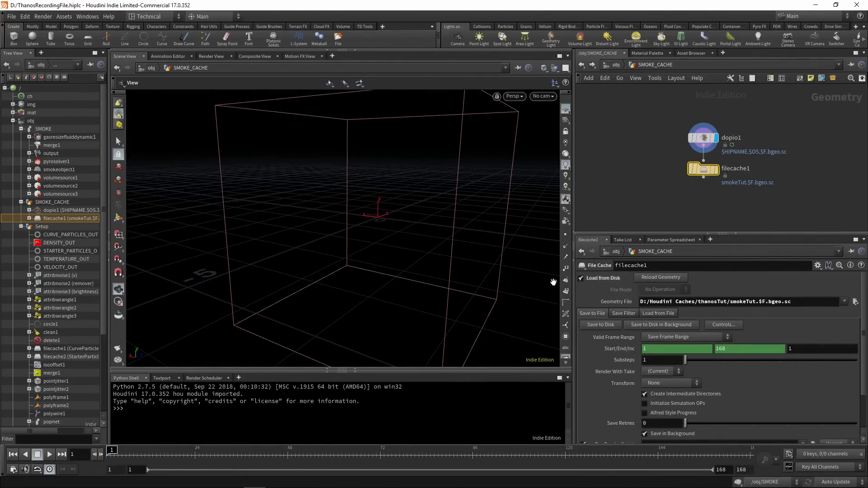
Display filecache1 and scrub the timeline to frame 126 to inspect the cached smoke
click(716, 169)
drag(113, 452, 597, 451)
drag(500, 204, 435, 205)
Return to the object level and add an area light aligned to the current view
click(616, 65)
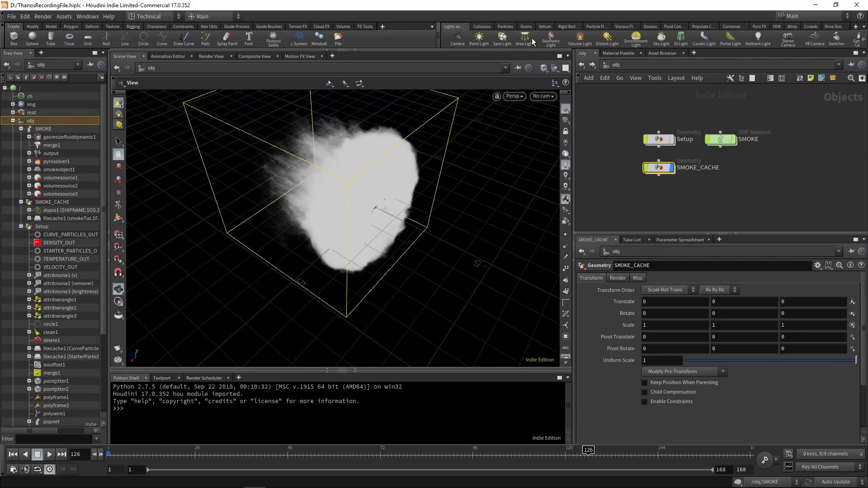
click(440, 235)
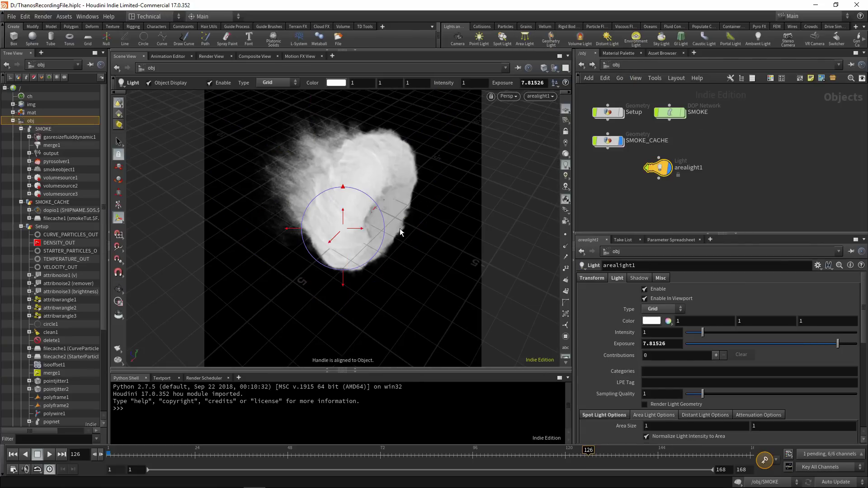
key(Escape)
Add a camera from a view that looks into the smoke ring
drag(175, 265, 394, 245)
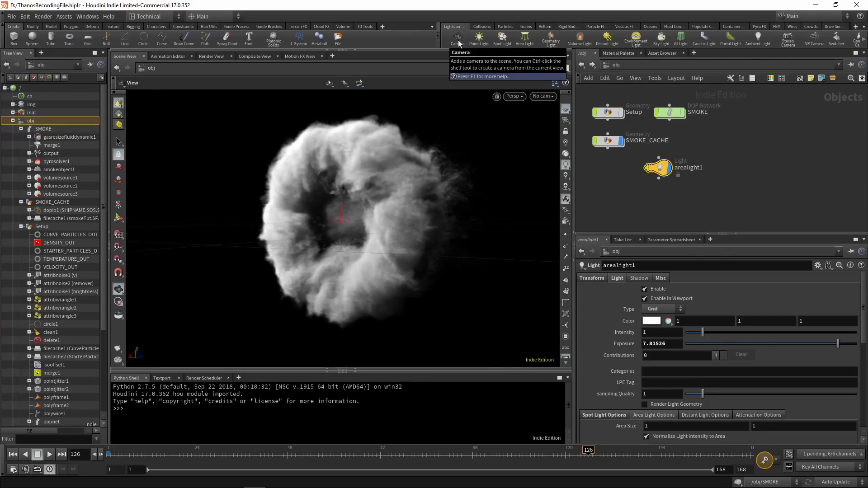
click(452, 195)
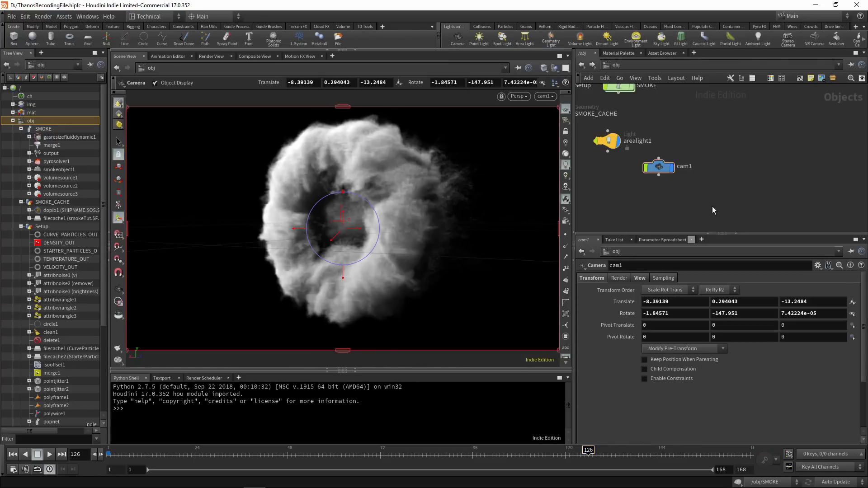
key(h)
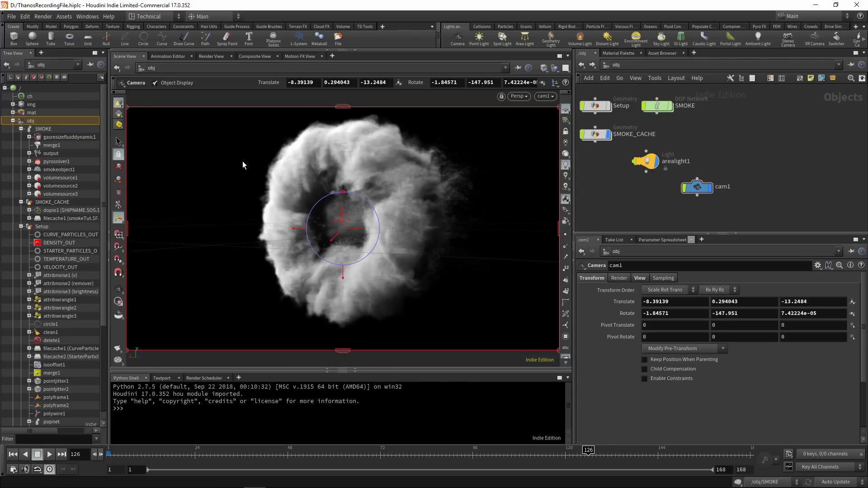
Arrange arealight1 and cam1 in one row beside SMOKE_CACHE in the network
middle_drag(707, 132, 745, 170)
drag(685, 199, 690, 201)
drag(678, 218, 764, 182)
mouse_move(729, 193)
mouse_down()
mouse_move(740, 140)
mouse_move(750, 154)
mouse_move(775, 149)
mouse_up()
mouse_move(704, 152)
mouse_down()
mouse_move(724, 147)
mouse_move(716, 149)
mouse_up()
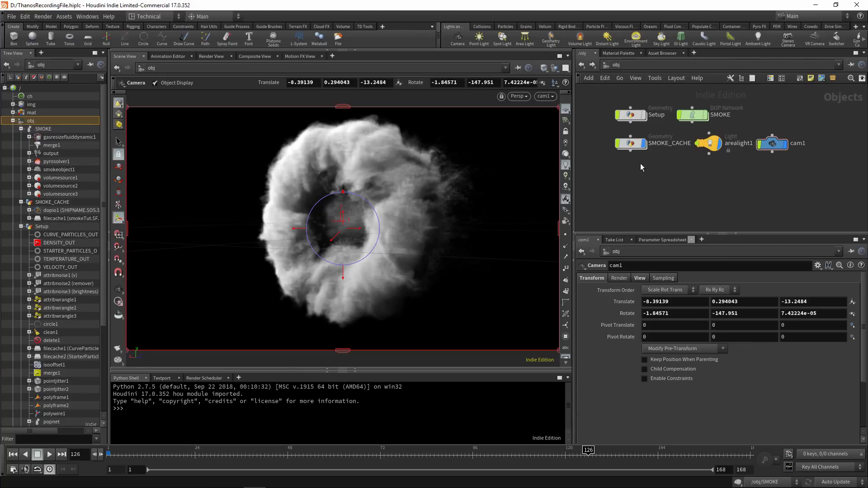
Turn off the display of the SMOKE_CACHE object
key(h)
middle_drag(621, 191, 733, 227)
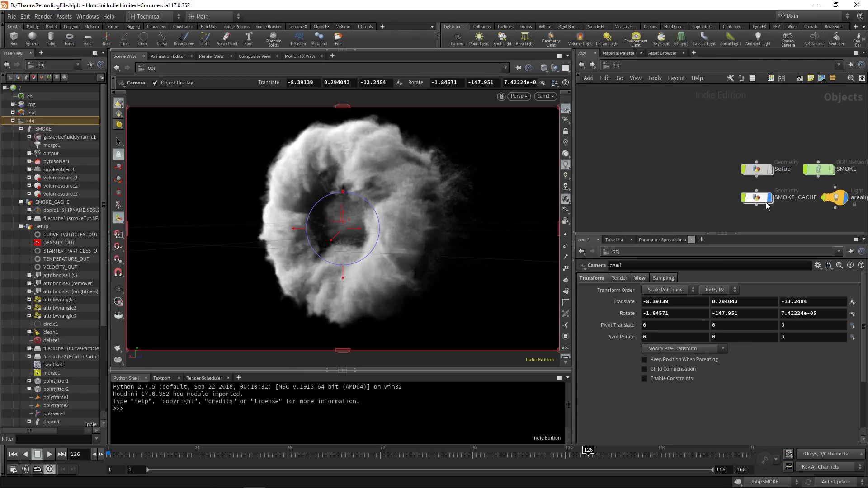
click(766, 203)
click(773, 182)
Add a Geometry object beside Setup and name it Lightning
middle_drag(683, 171, 696, 173)
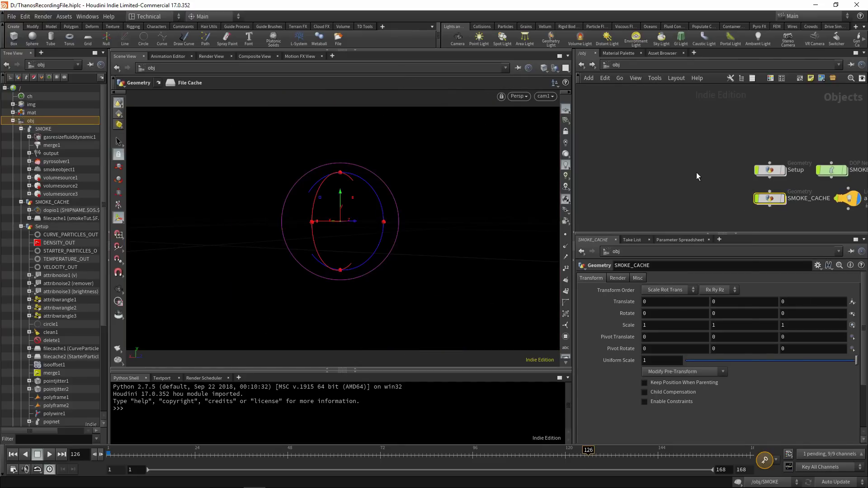
key(Tab)
text(f)
key(BackSpace)
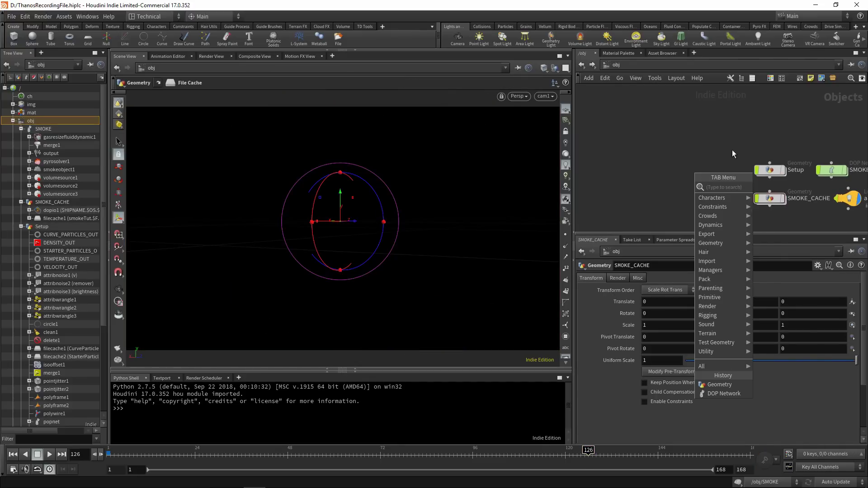
text(ge)
click(771, 187)
double_click(738, 171)
text(Lightning)
key(Return)
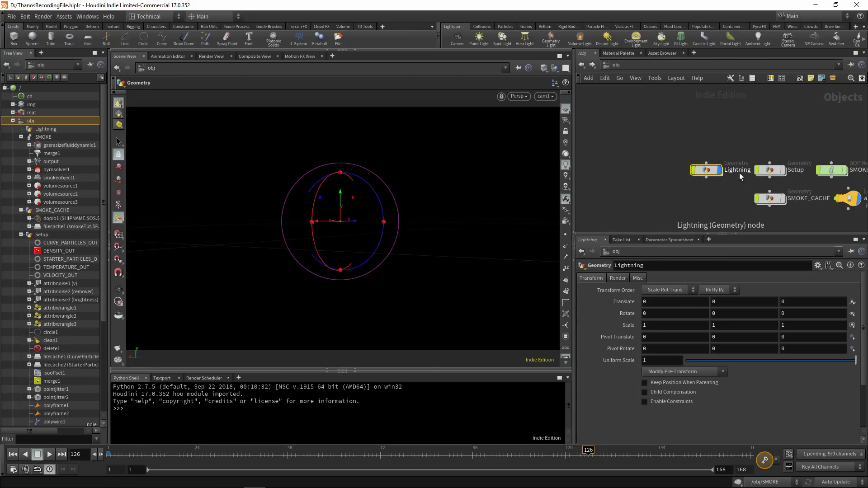
Place an Object Merge node inside the Lightning object
double_click(721, 165)
key(Tab)
text(obj)
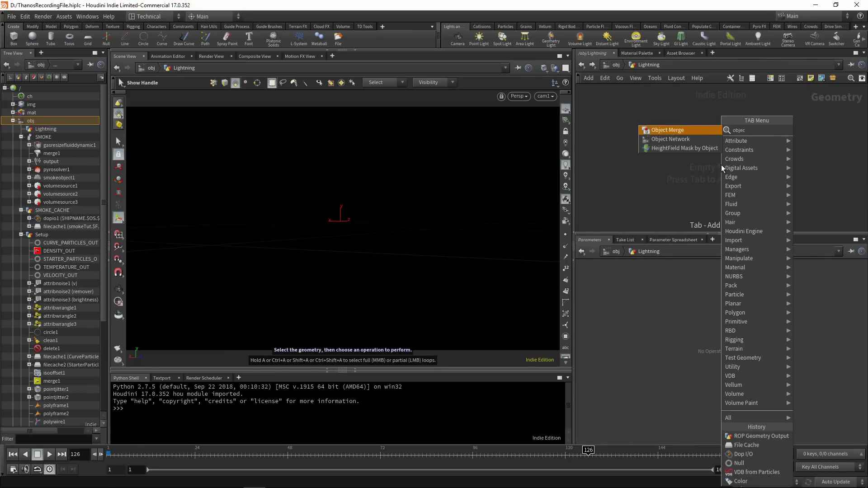
click(674, 130)
click(726, 137)
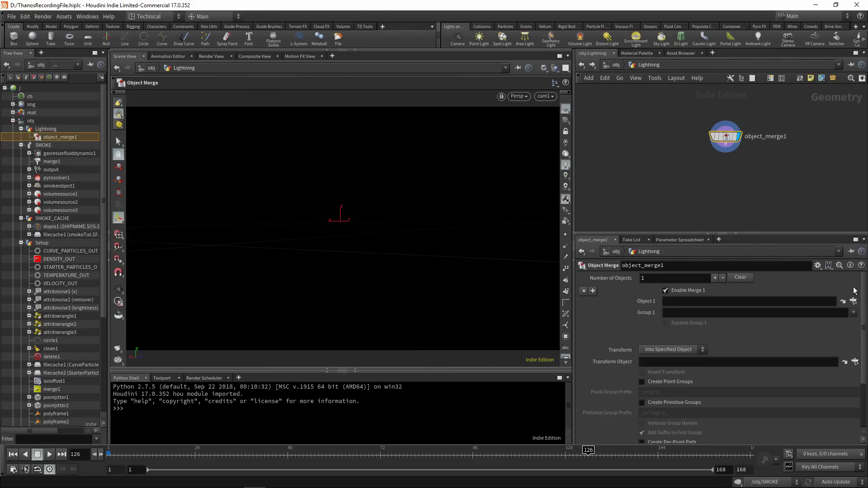
Set object_merge1's Object 1 to /obj/Setup/CURVE_PARTICLES_OUT
click(853, 302)
click(766, 314)
scroll(770, 313, down, 2)
double_click(808, 283)
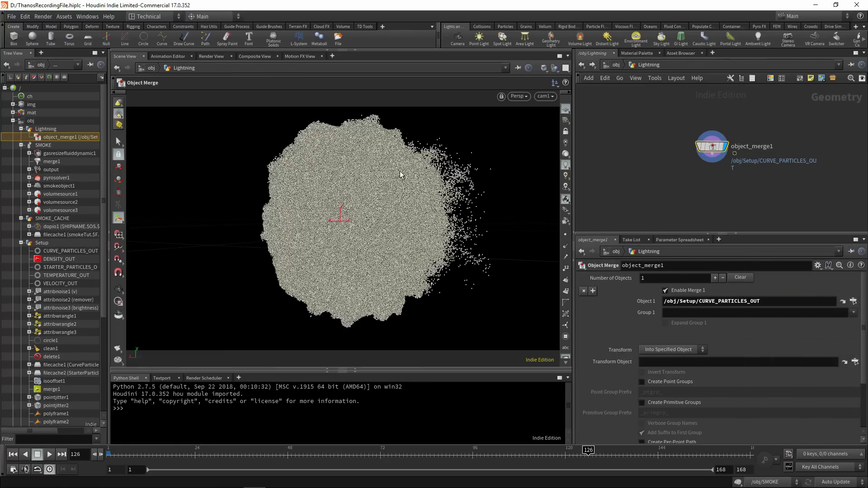
Add an Attribute Wrangle below object_merge1 and display it
click(117, 290)
key(Tab)
text(aw)
click(830, 132)
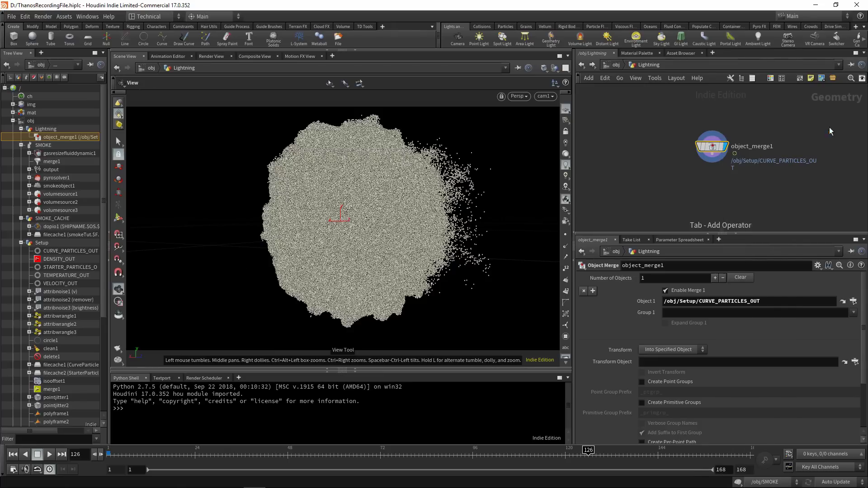
click(723, 192)
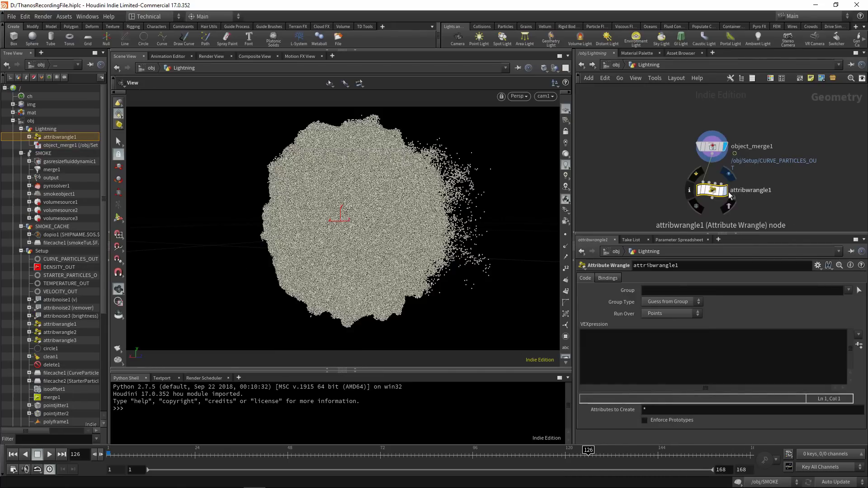
click(691, 369)
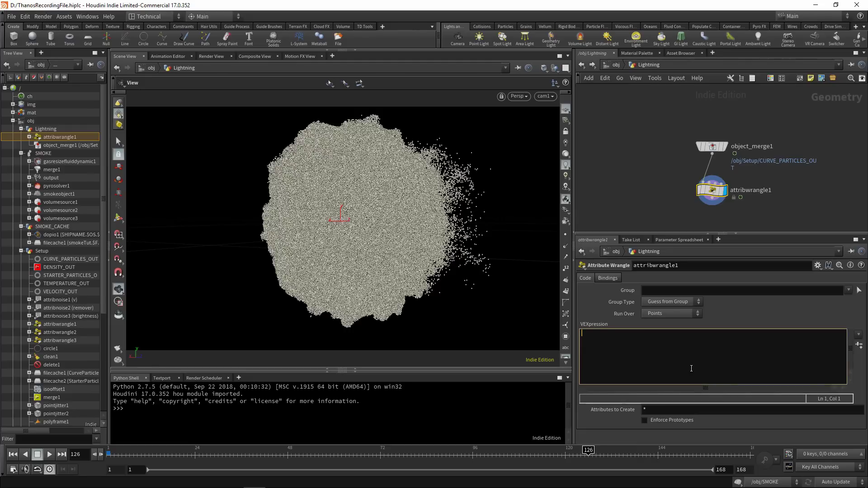
key(alt+e)
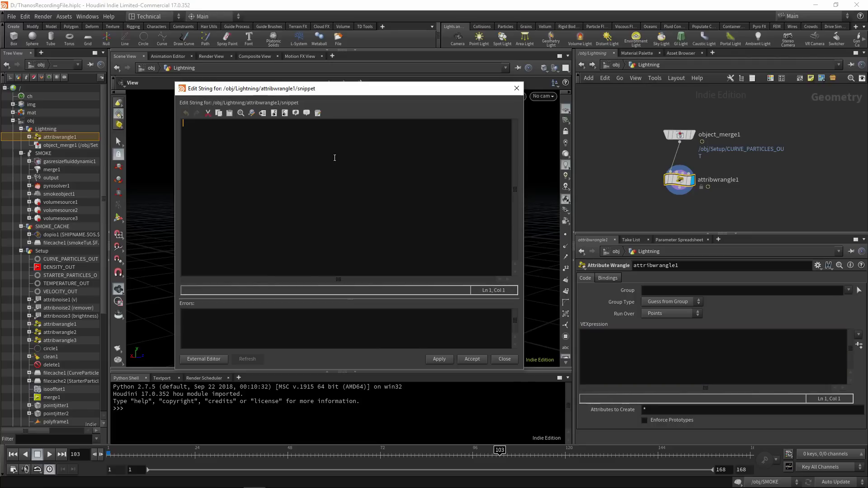
text(if(ra)
text(nd())
text(id)
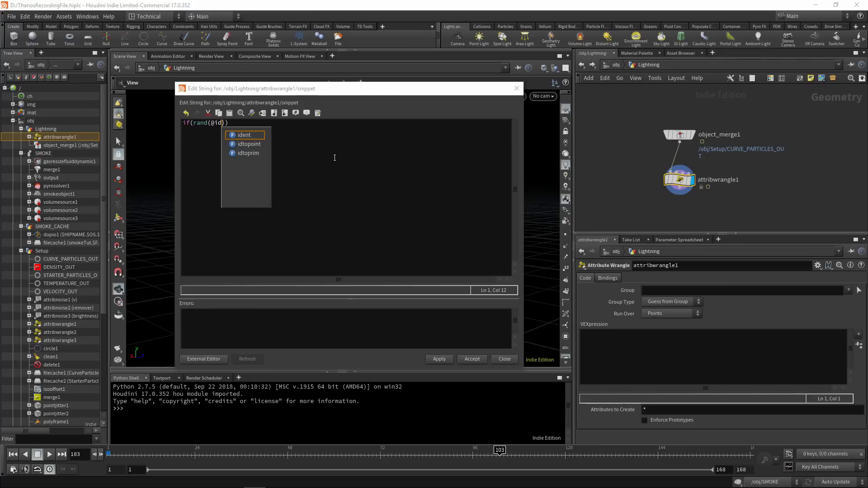
key(Right)
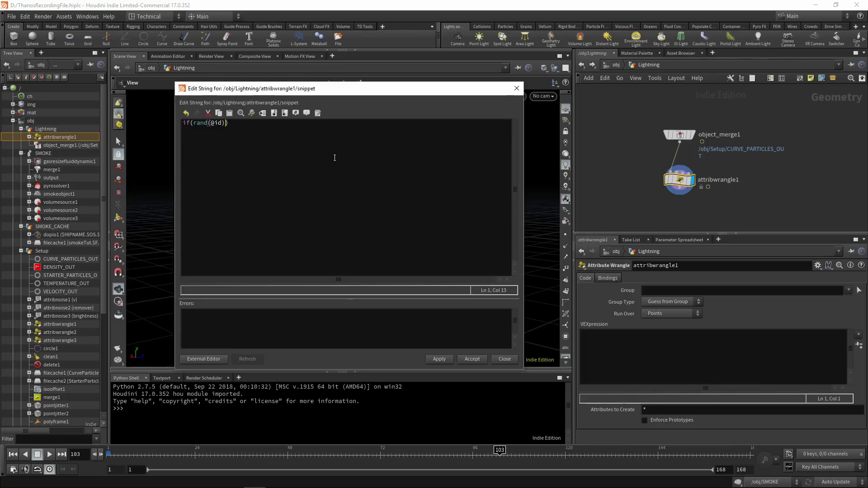
key(Left)
key(Right)
text(>0.00001))
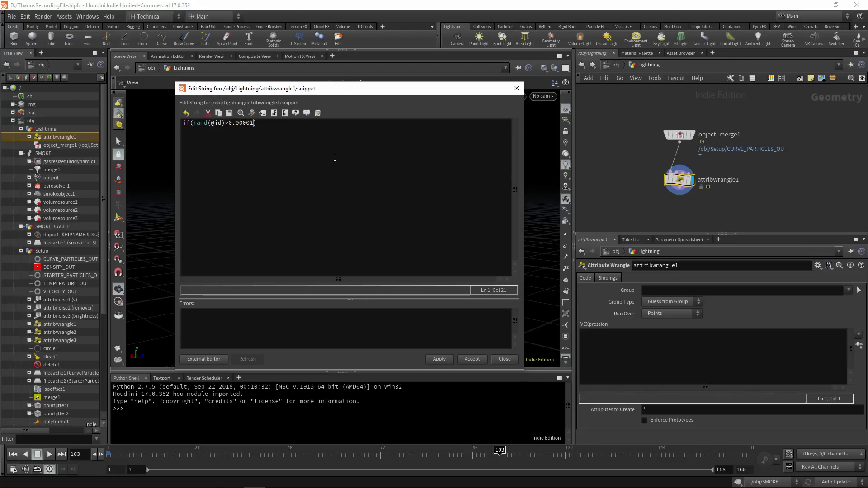
text({     })
key(Left)
key(Return)
key(Return)
key(Return)
key(Return)
key(Return)
key(Up)
key(Tab)
text(removep)
key(Return)
text(0,@ptnum)
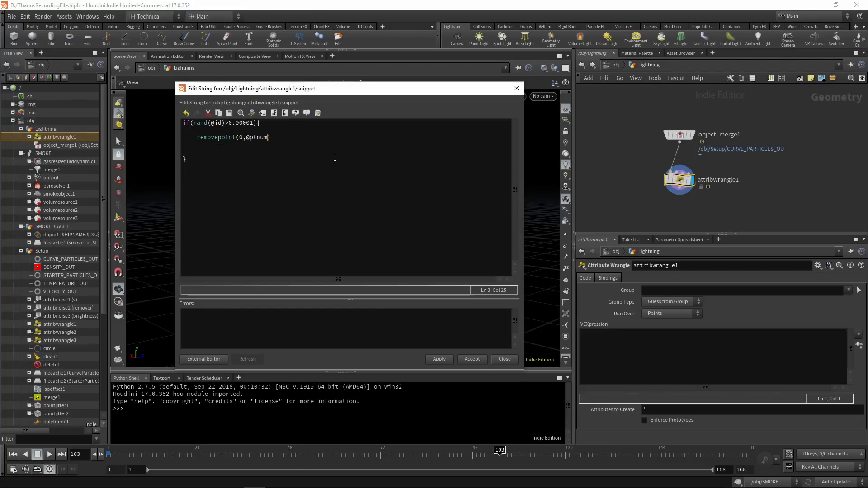
End the removepoint statement with a semicolon, accept the expression and scrub the timeline to frame 114 to check the remaining points
click(207, 153)
key(BackSpace)
drag(235, 123, 254, 123)
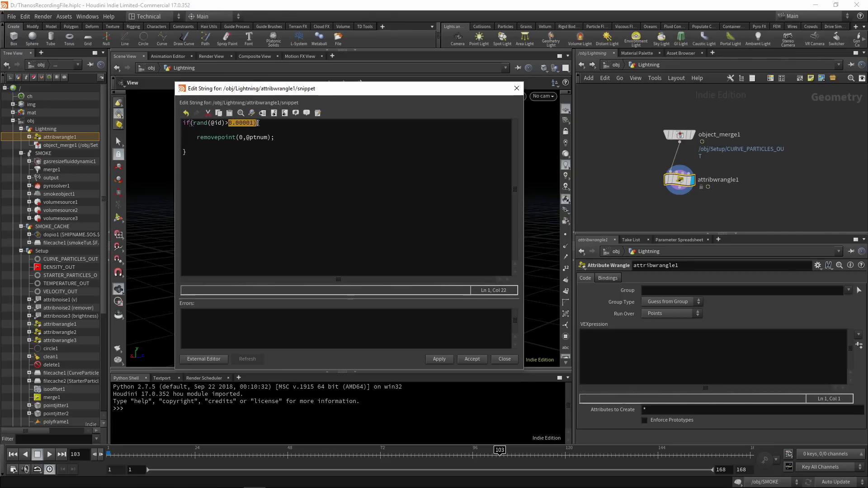
click(260, 130)
click(470, 360)
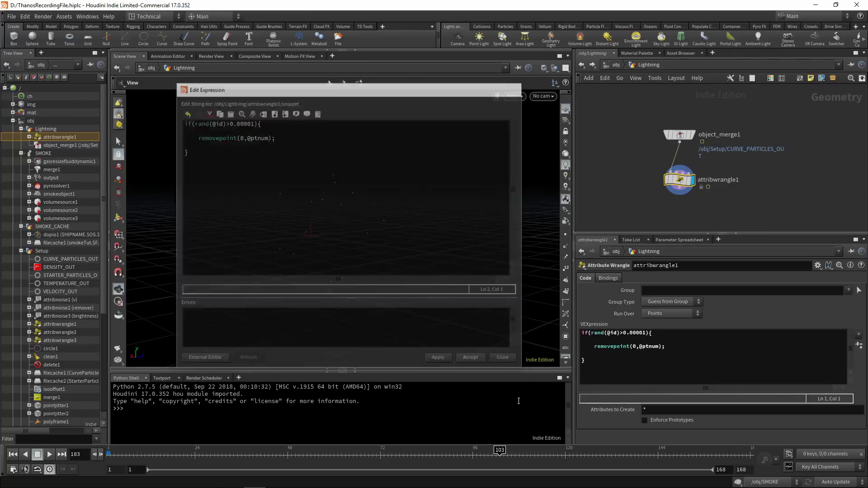
drag(364, 451, 471, 451)
drag(540, 463, 542, 461)
click(678, 356)
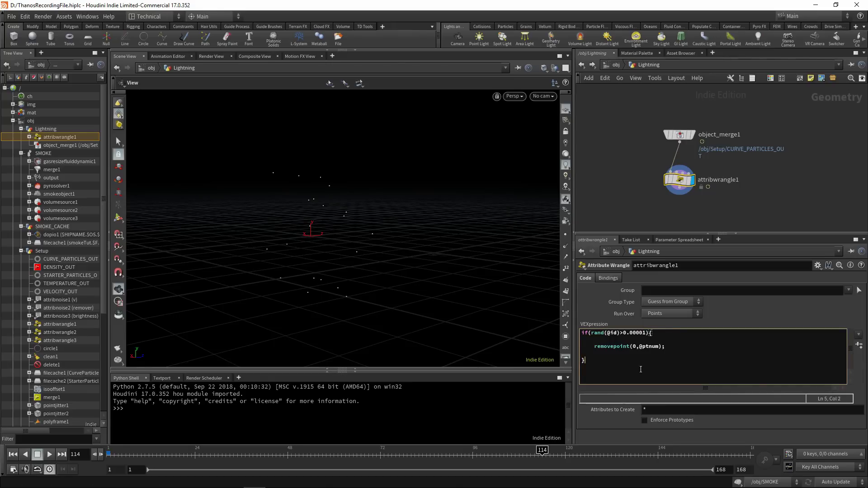
key(alt+e)
click(200, 166)
key(Return)
text(if(rand)
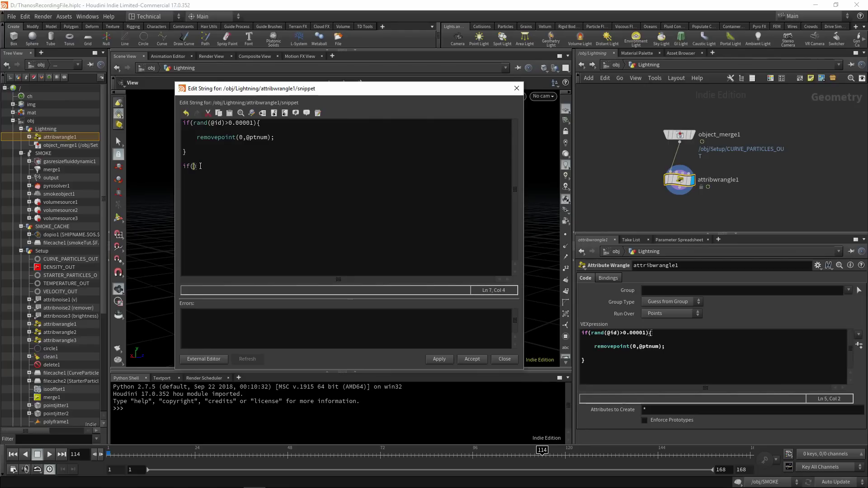
text(())
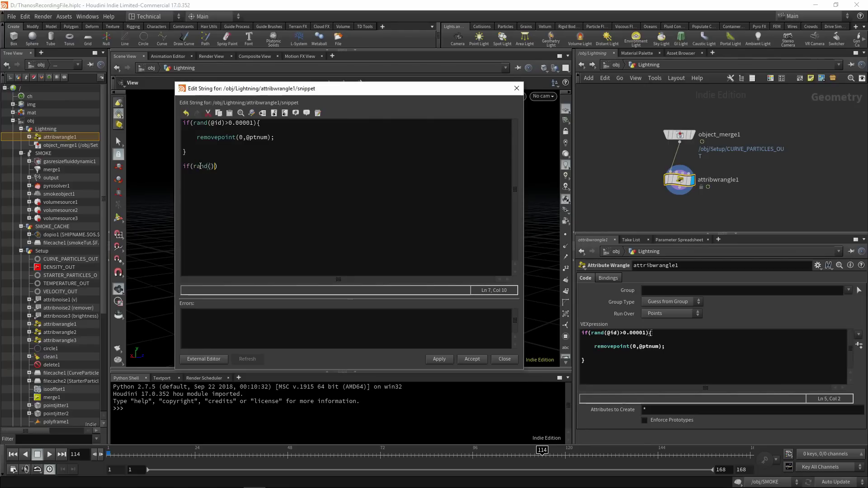
text(@id)
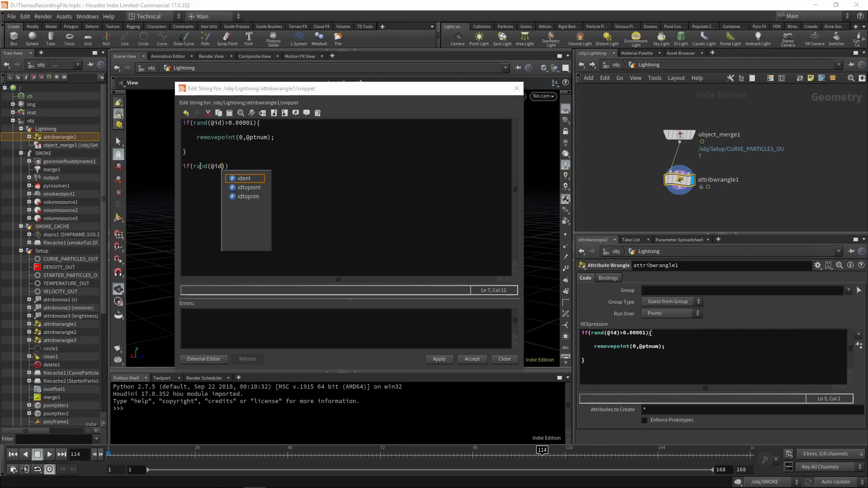
text(*rint()
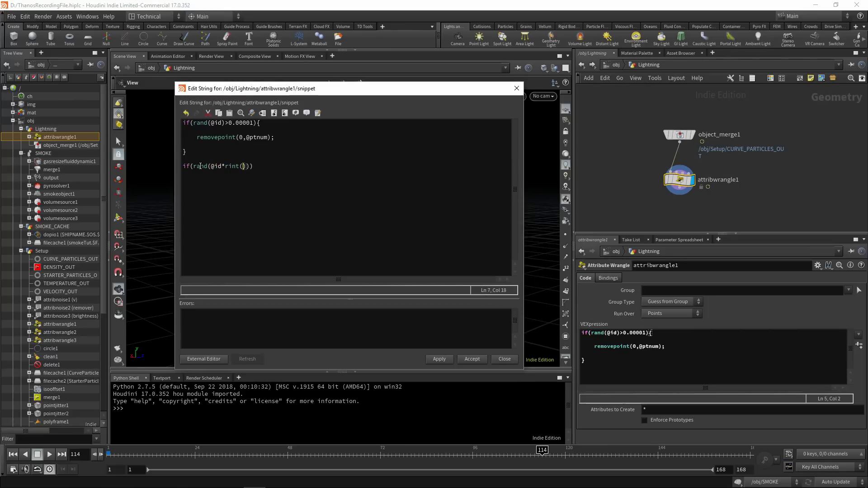
text(@Time)
text(*)
text(10)
text(*fit)
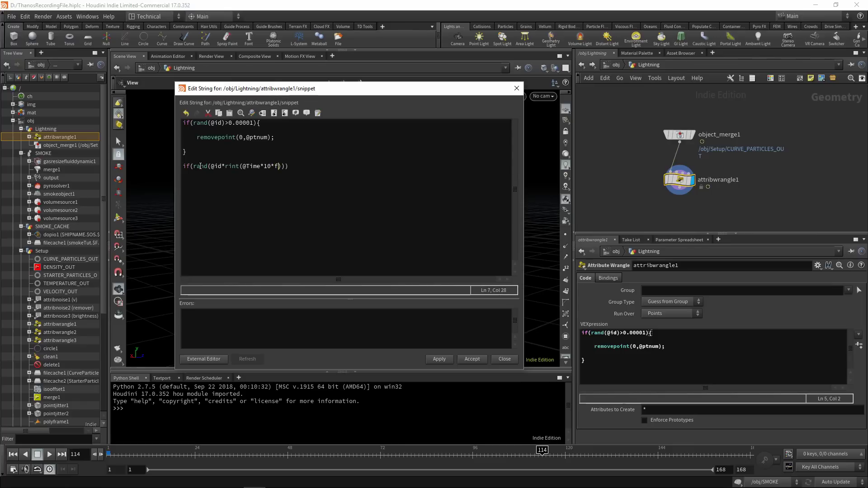
text((rand())
key(Left)
text(@)
text(d))
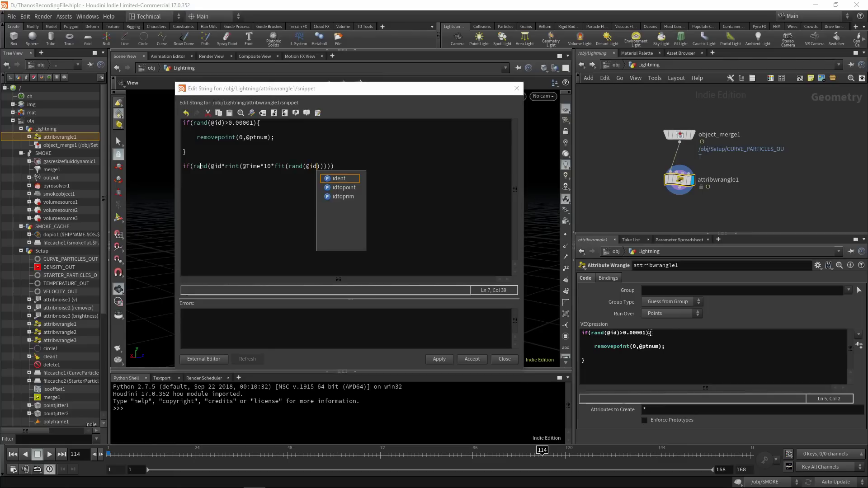
text(,0,)
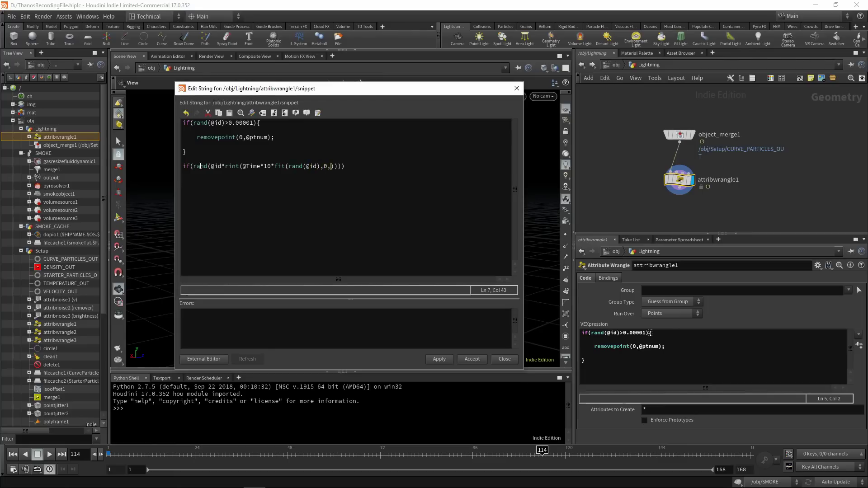
text(1,0.5,1)
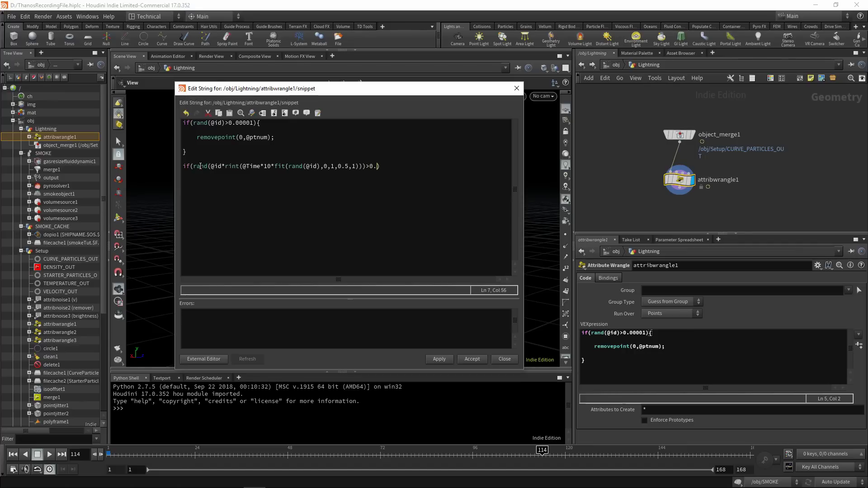
key(Left)
key(Return)
key(Return)
key(Return)
key(Return)
key(Up)
key(Up)
key(Tab)
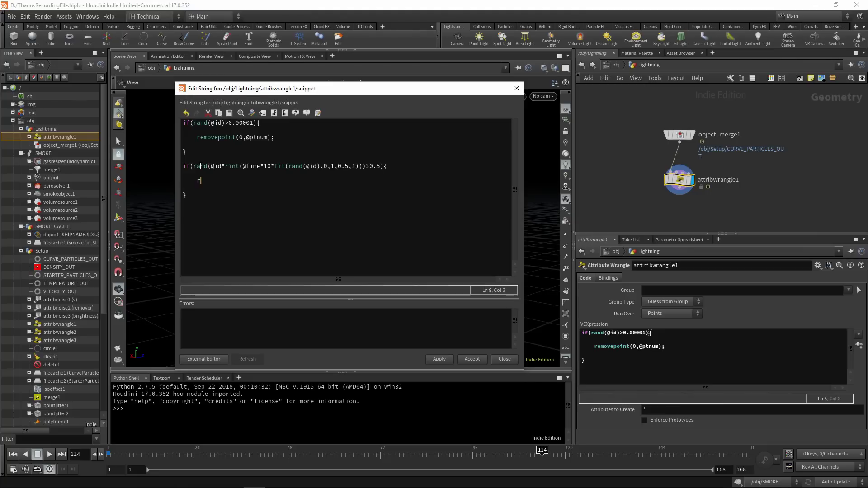
text(removepoint(0,@ptnum);)
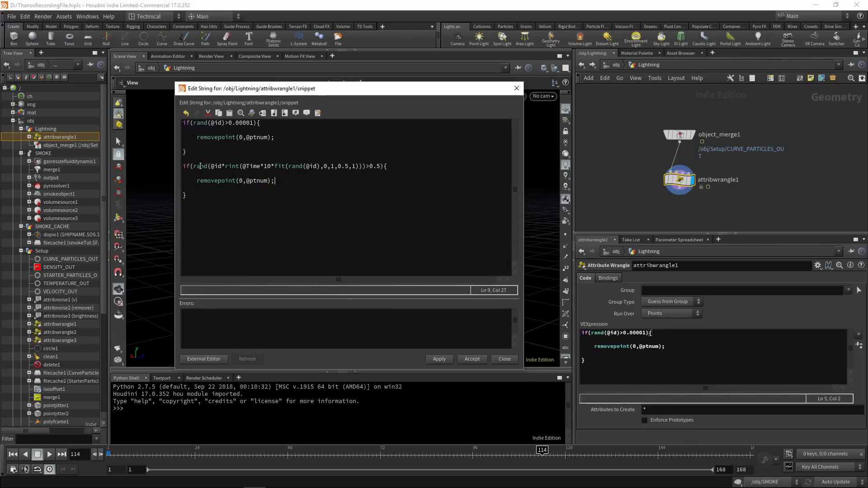
Apply and accept the expression, and scrub the timeline to frame 131 to check the flickering points
click(438, 360)
click(472, 359)
drag(112, 454, 608, 438)
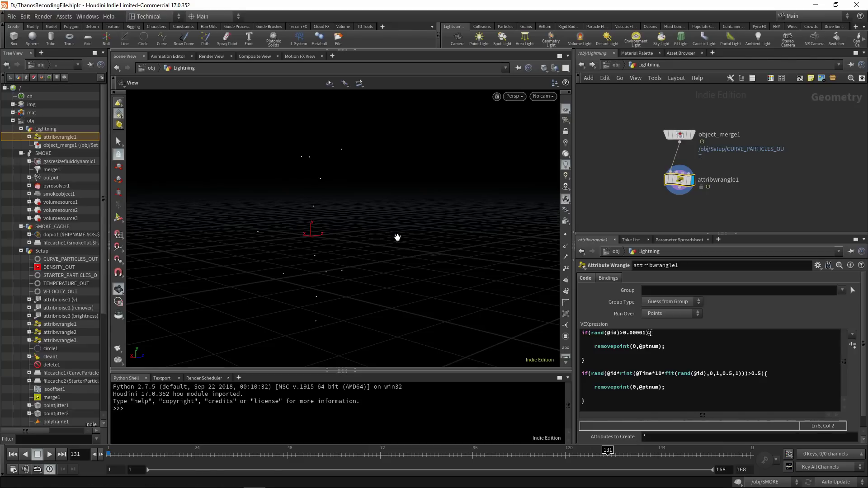
Add a Trail node below attribwrangle1, connect it to the wrangle's output and display it
key(Tab)
text(trail)
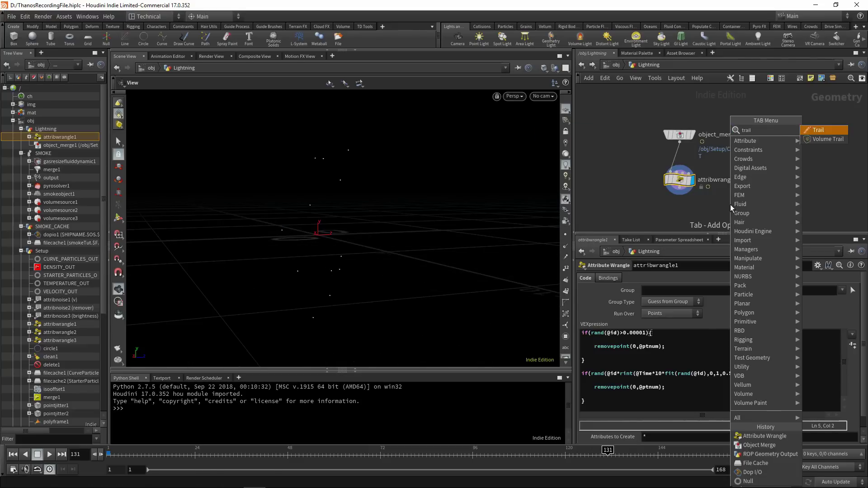
key(Return)
click(678, 214)
click(685, 189)
click(681, 210)
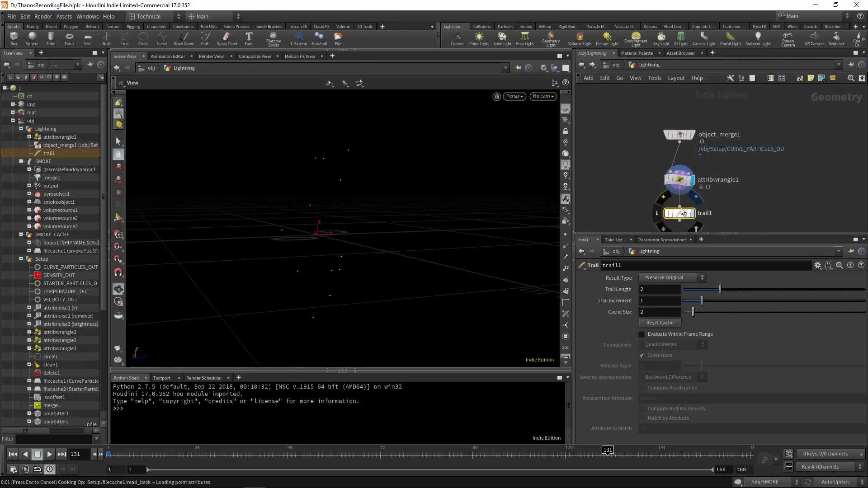
click(692, 213)
Set trail1's Trail Length to 10 and move the node slightly down in the network
middle_drag(691, 213, 683, 176)
drag(655, 290, 613, 291)
text(10)
key(Return)
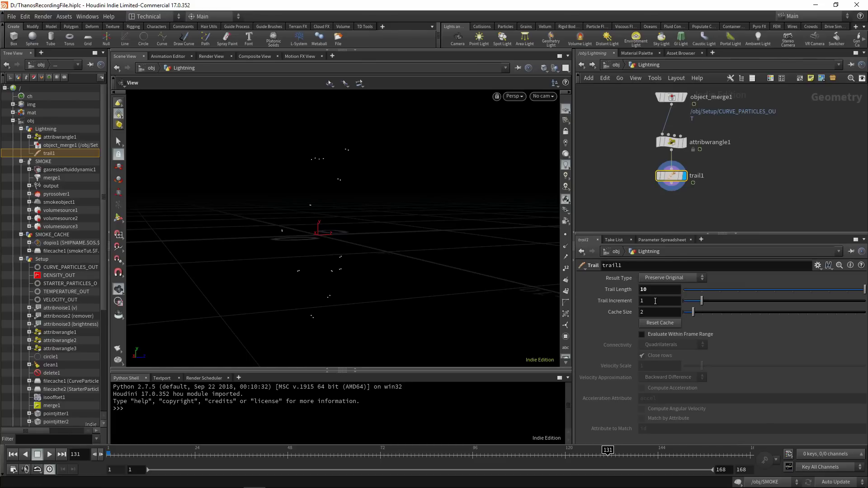
drag(683, 176, 683, 184)
Place an Add node below trail1, connect it to the trail's output and display it
key(Tab)
text(ad)
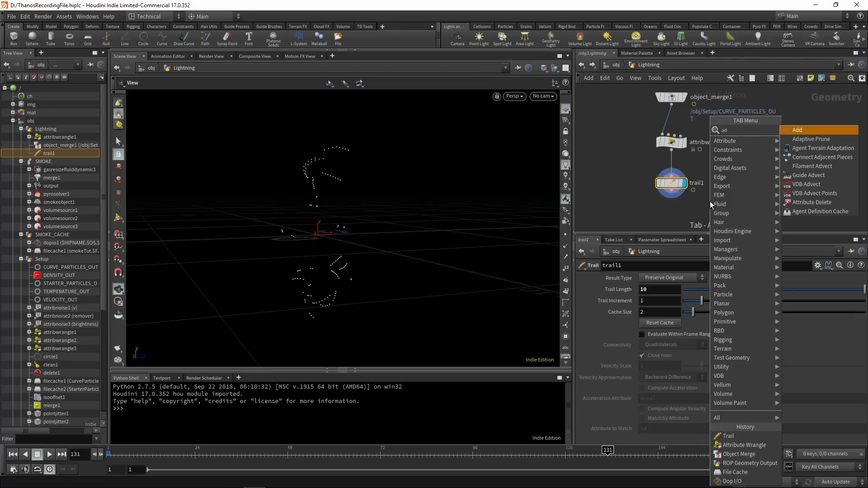
click(797, 130)
click(681, 201)
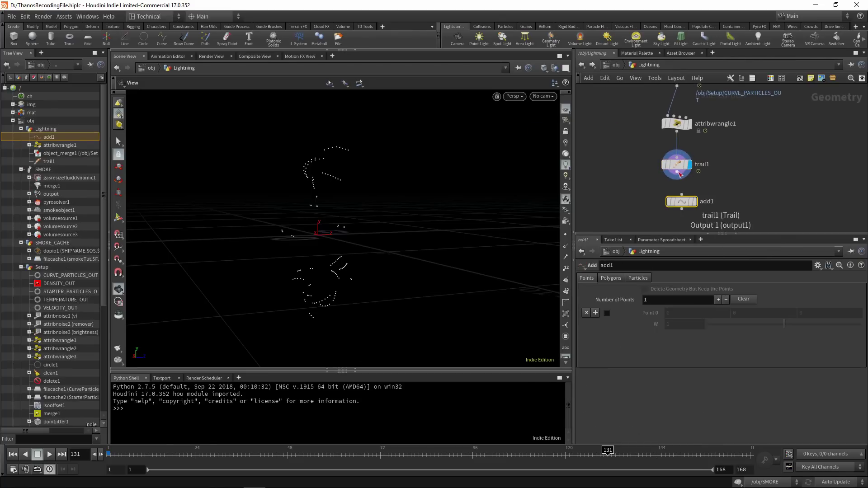
click(691, 202)
Make add1 create polygons by group, using By Attribute with the attribute name id, and scrub to frame 100 to check the lines
click(621, 277)
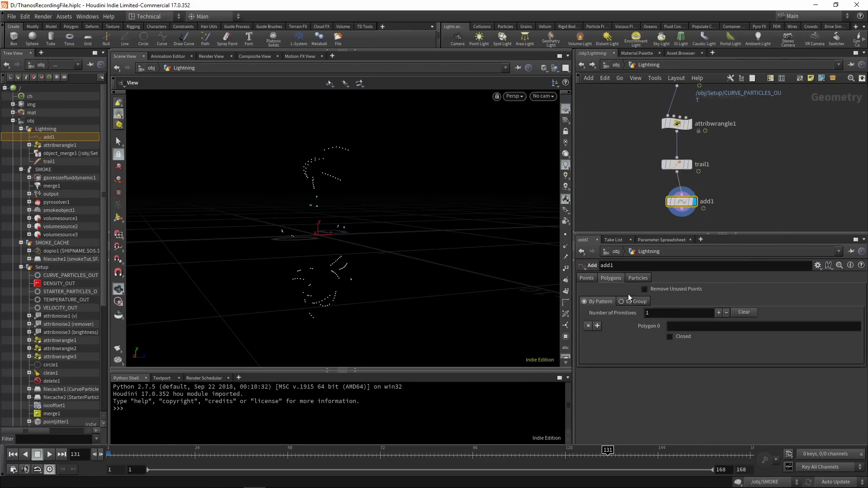
click(629, 300)
click(657, 327)
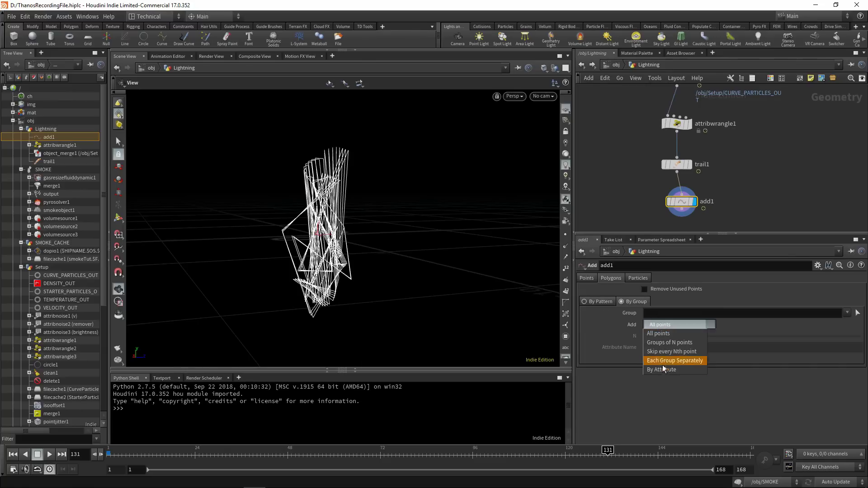
click(666, 361)
click(670, 347)
text(id)
key(Return)
mouse_move(244, 454)
mouse_down()
mouse_move(211, 454)
mouse_move(489, 460)
mouse_up()
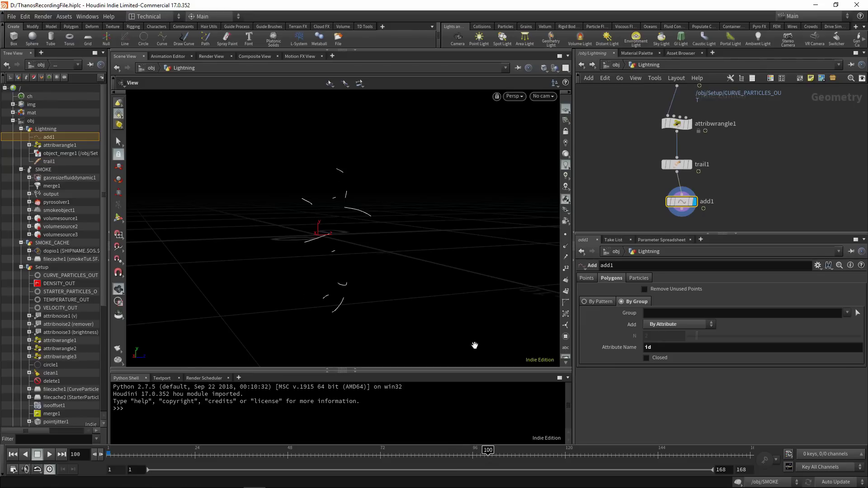
Add a Lightning No Bases node below add1 and connect it to add1's output
key(Tab)
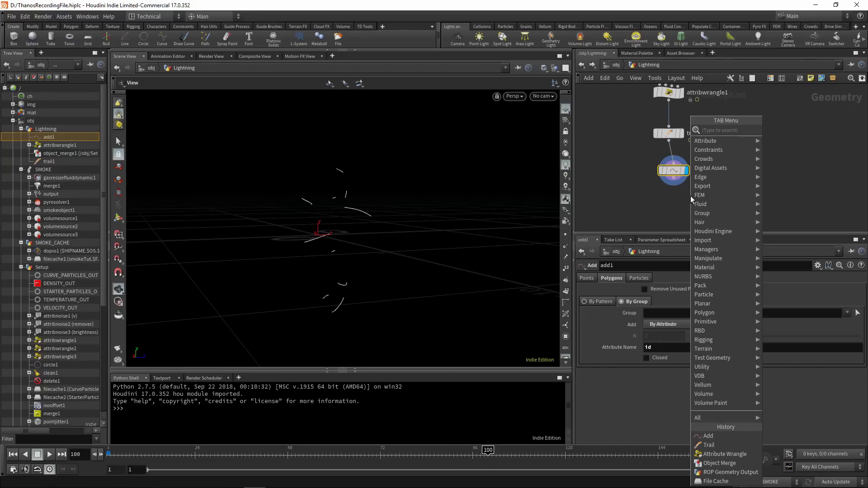
text(lightnin)
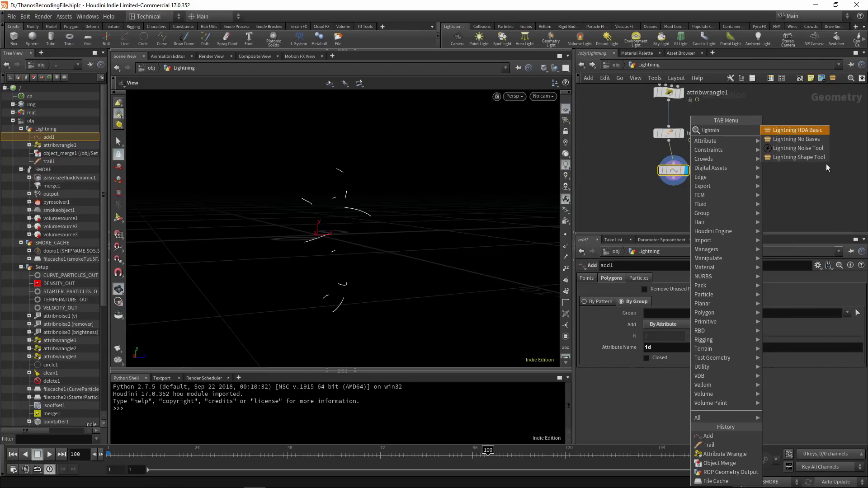
click(799, 140)
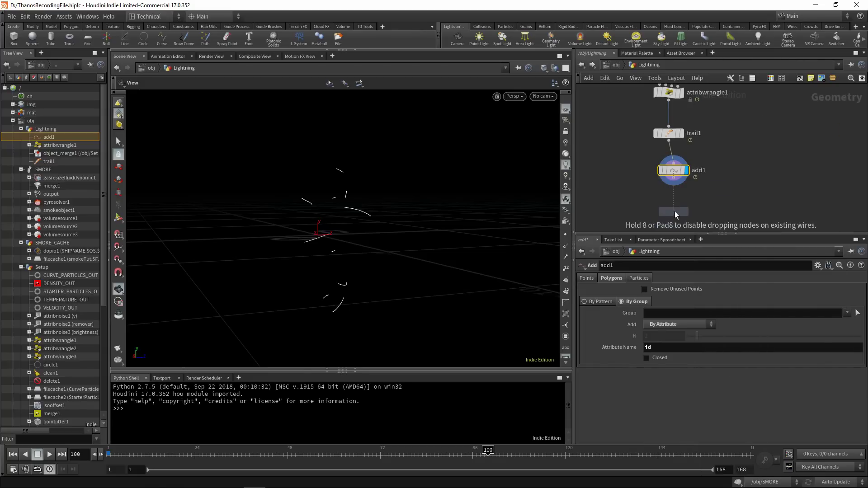
click(676, 203)
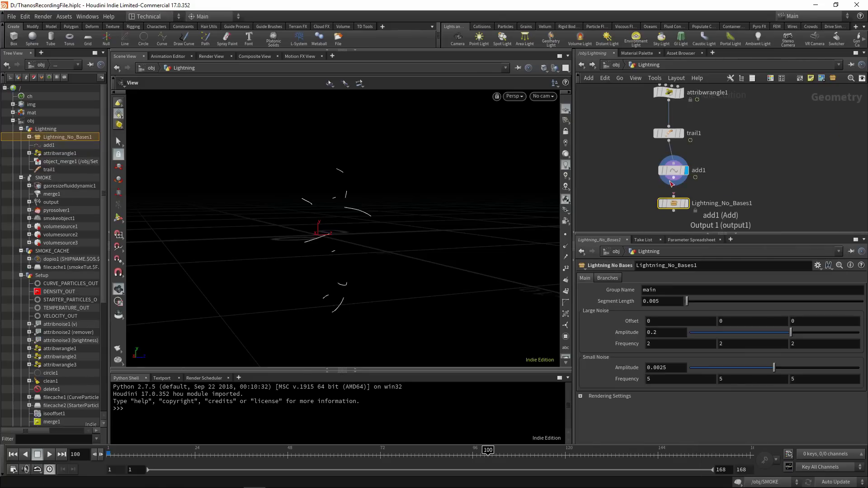
click(673, 178)
click(674, 196)
Display Lightning_No_Bases1 and inspect the generated lightning bolts from another angle
middle_drag(732, 200, 719, 166)
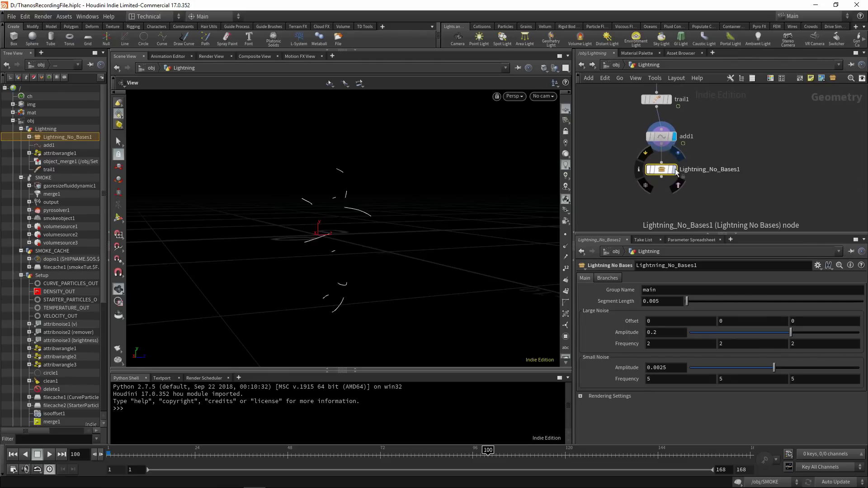
drag(348, 228, 374, 220)
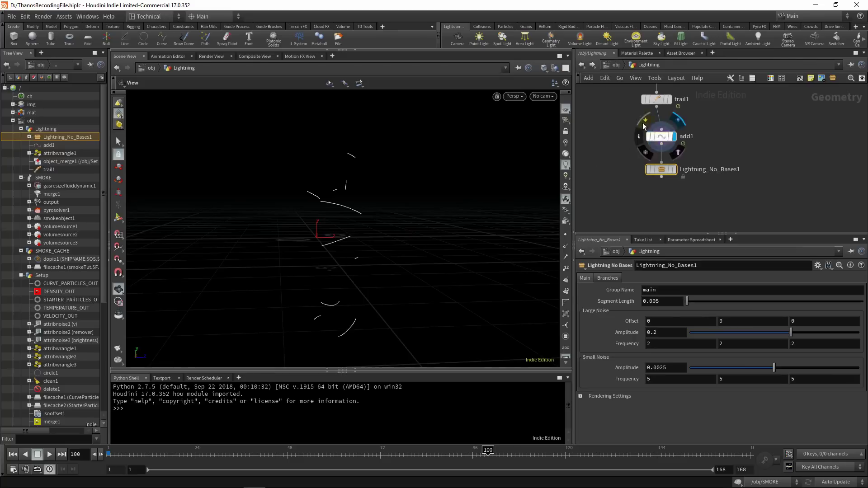
drag(327, 198, 329, 210)
mouse_move(648, 171)
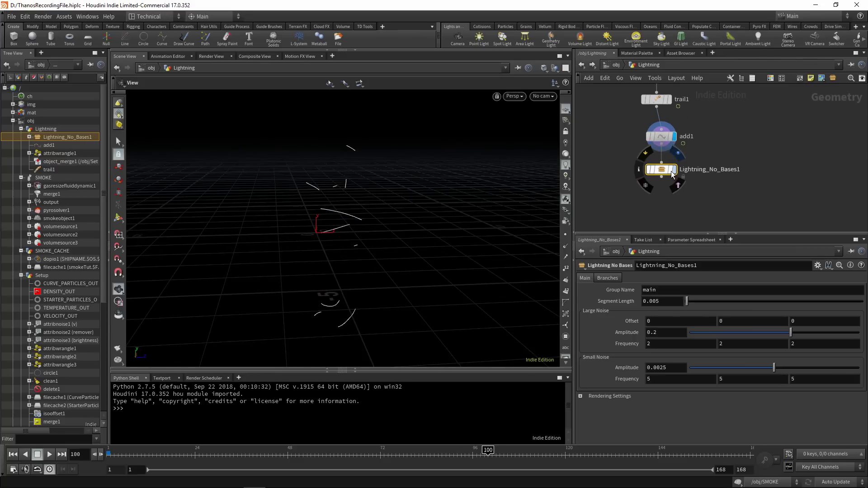
key(r)
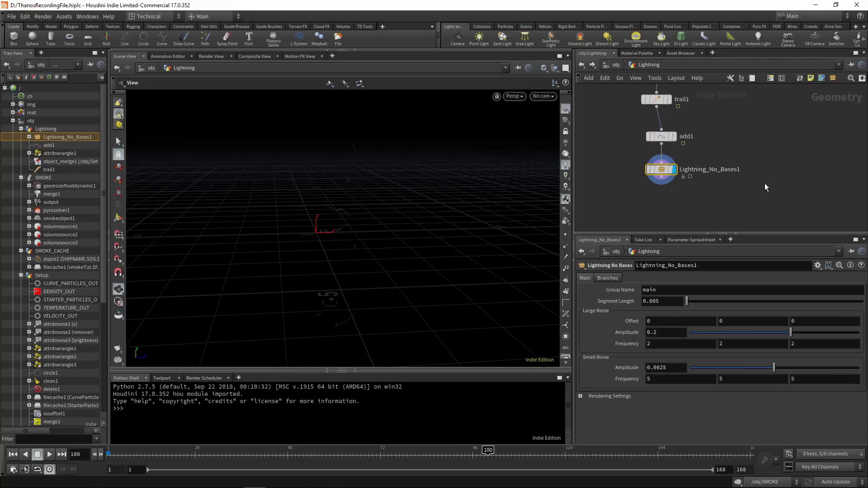
drag(381, 232, 490, 263)
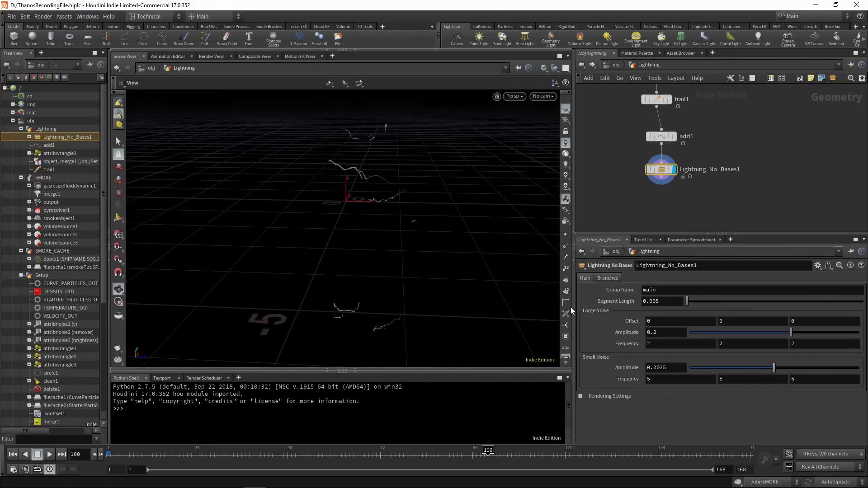
In the lightning's rendering settings, change the color ramp's end point to pale blue (0.694148, 0.880215, 1)
click(580, 396)
scroll(768, 361, down, 3)
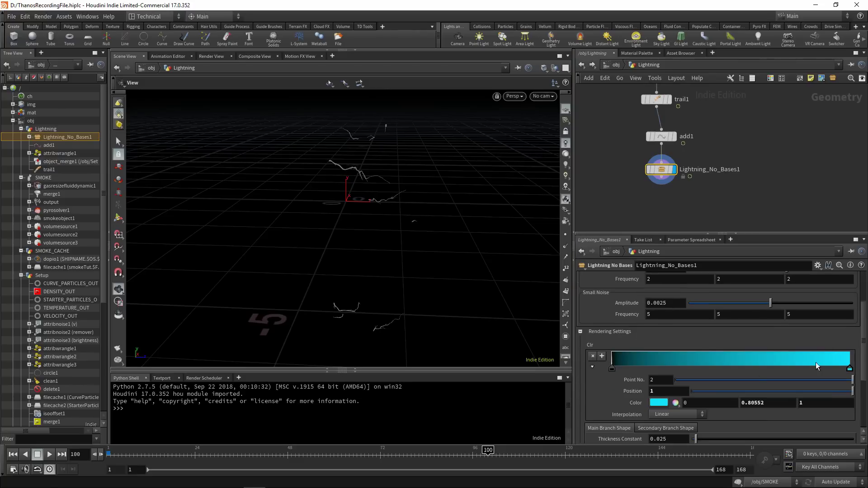
double_click(850, 370)
drag(603, 354, 624, 352)
click(852, 279)
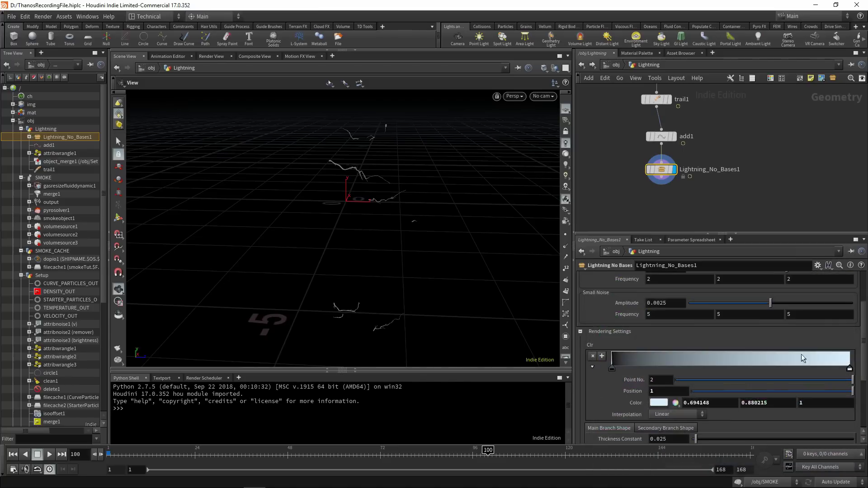
scroll(769, 371, down, 3)
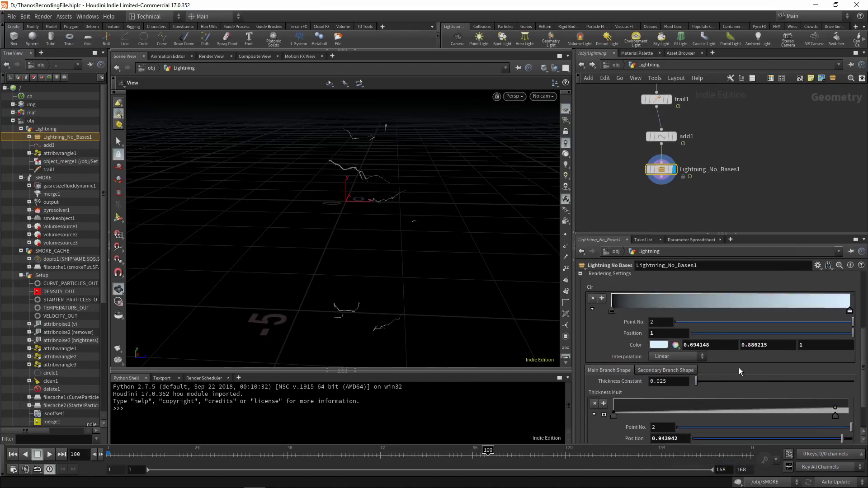
Return to the object level, display SMOKE_CACHE together with Lightning and inspect both from the side
click(615, 65)
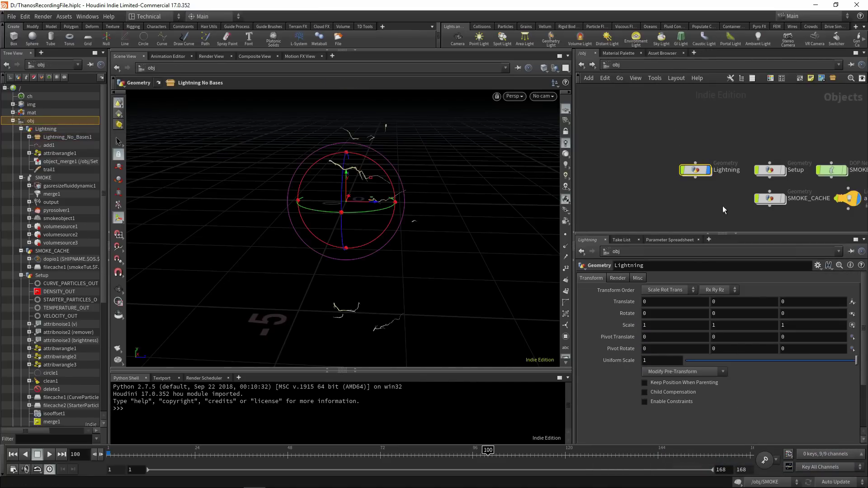
middle_drag(796, 203, 726, 171)
click(714, 167)
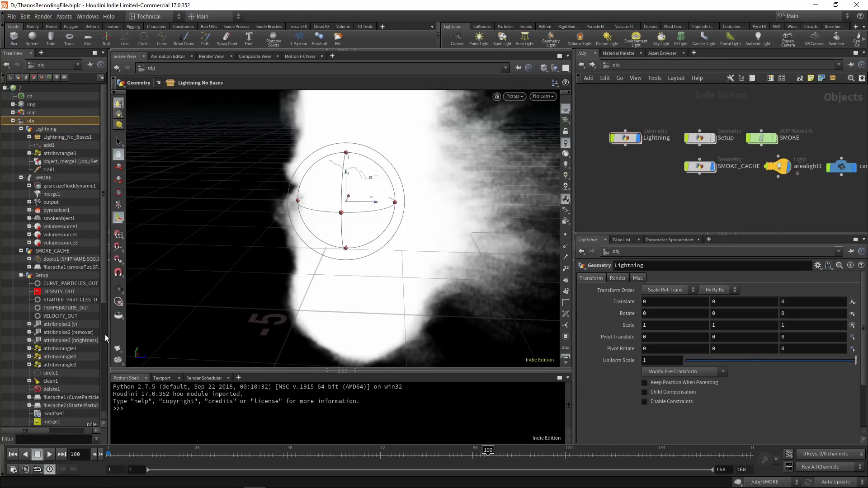
click(119, 290)
drag(307, 248, 538, 195)
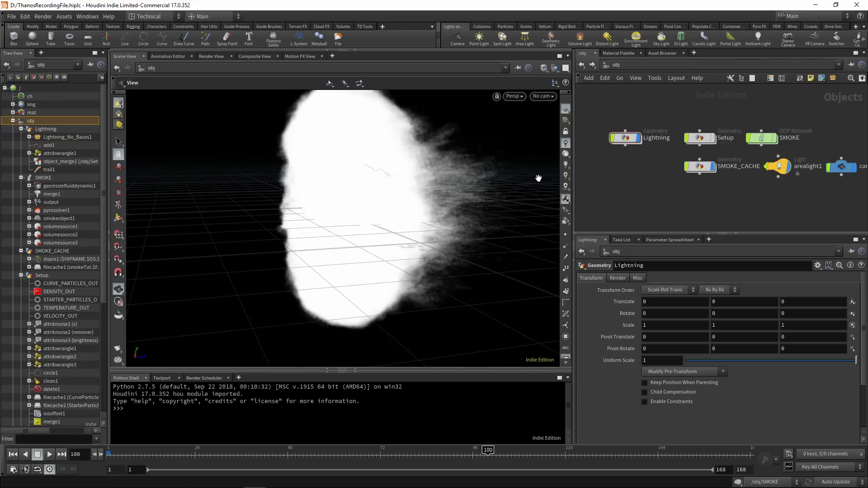
Create a geometry light from the Lightning object and set its color to pale cyan (0.65507, 0.953261, 1)
click(567, 166)
click(625, 138)
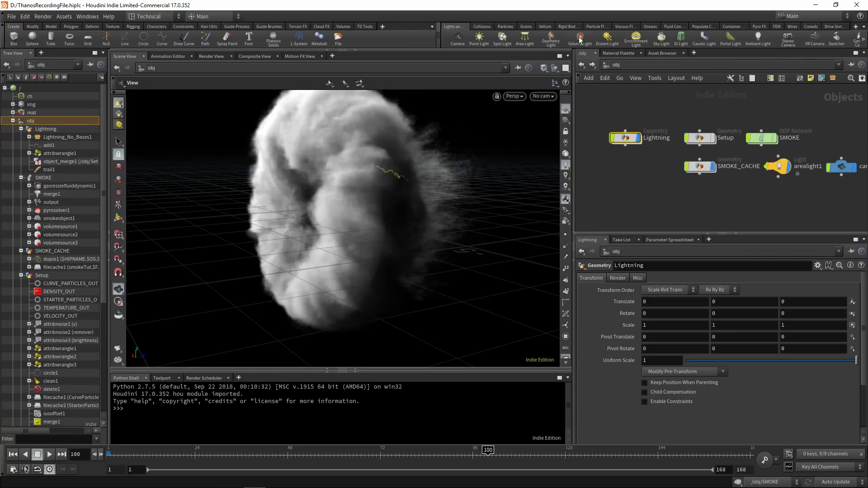
click(551, 42)
click(644, 147)
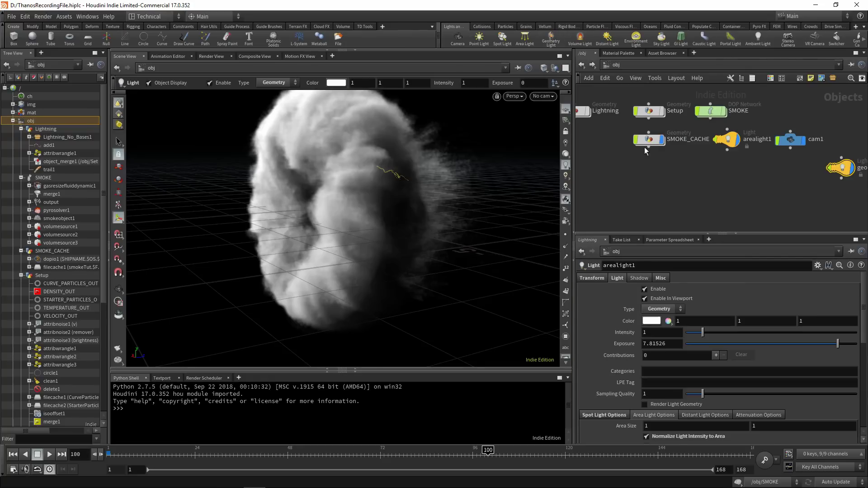
click(652, 321)
click(621, 350)
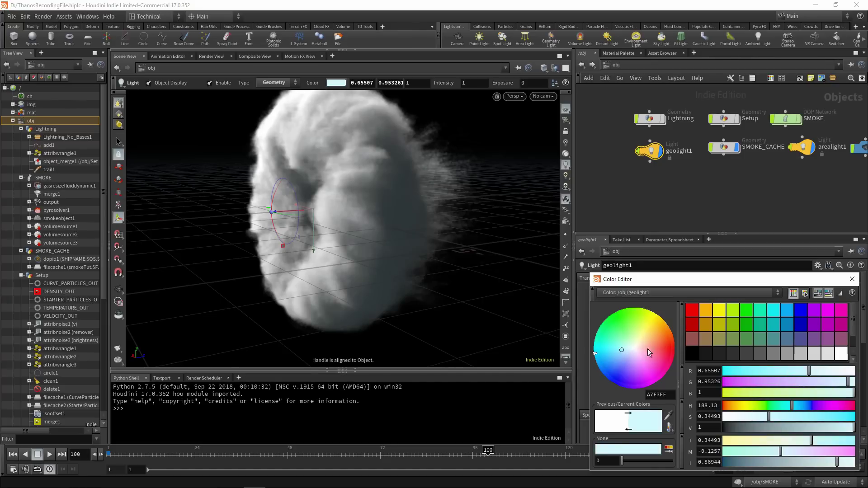
click(853, 279)
Set geolight1's Intensity to the flickering expression 4+rand($FF)*2
key(BackSpace)
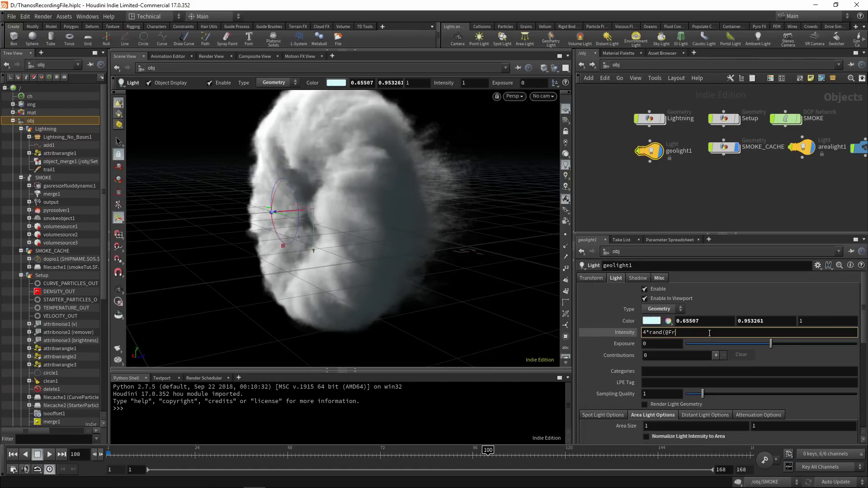
key(BackSpace)
key(BackSpace)
key(BackSpace)
key(BackSpace)
key(BackSpace)
key(BackSpace)
key(BackSpace)
key(BackSpace)
key(BackSpace)
key(BackSpace)
text(4+rand($FF))
key(Left)
text($FF)*)
key(Return)
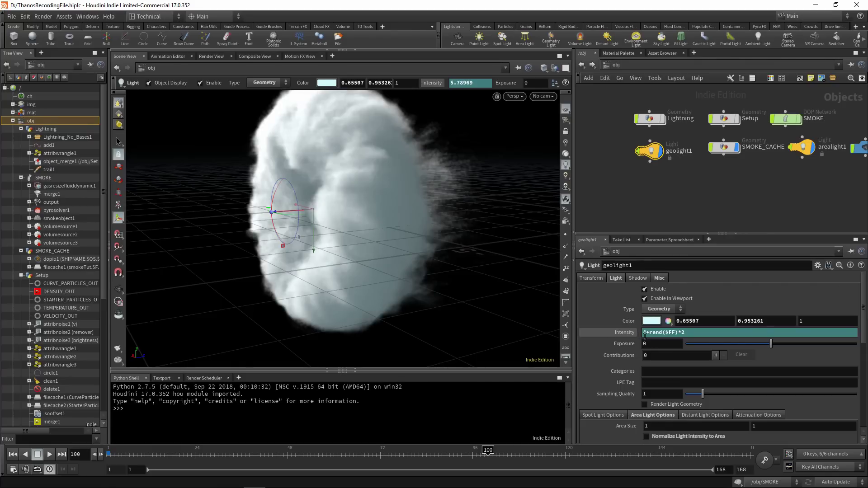
Scrub the timeline through frames 74 and 87 to examine how the geometry light flickers in the smoke
click(684, 144)
drag(194, 457, 388, 454)
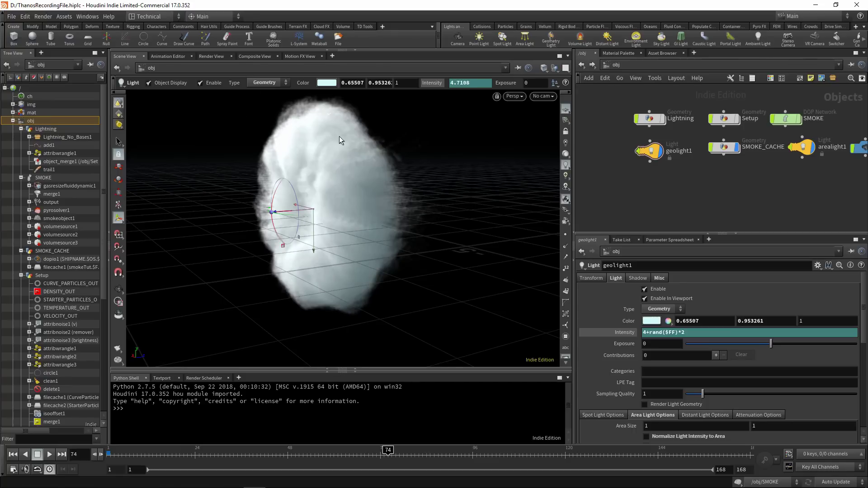
drag(444, 457, 438, 455)
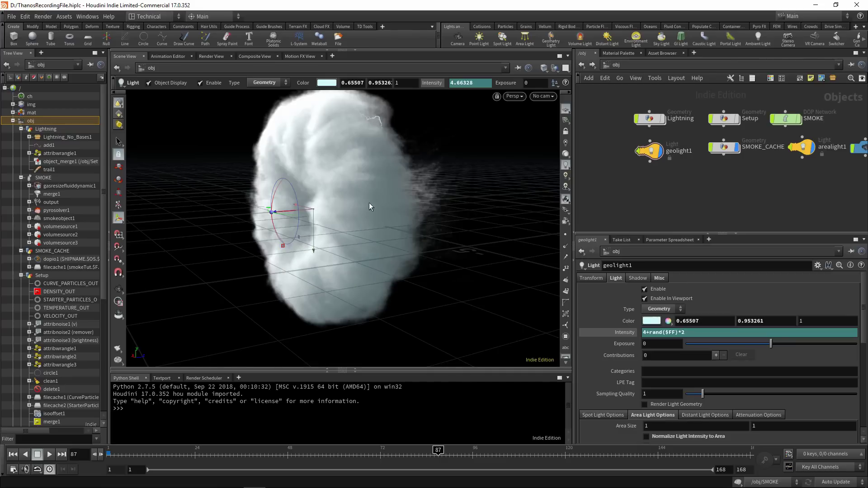
Look through cam1 and reposition the camera closer to the portal at a slight side angle
click(663, 123)
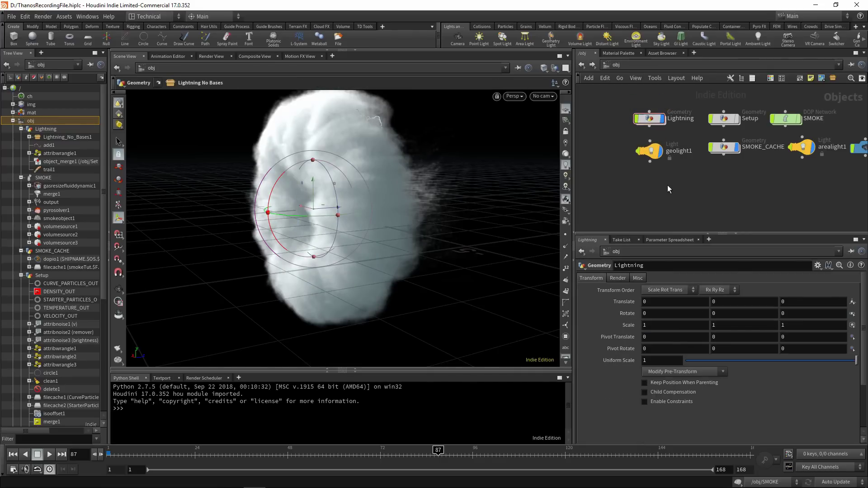
click(545, 96)
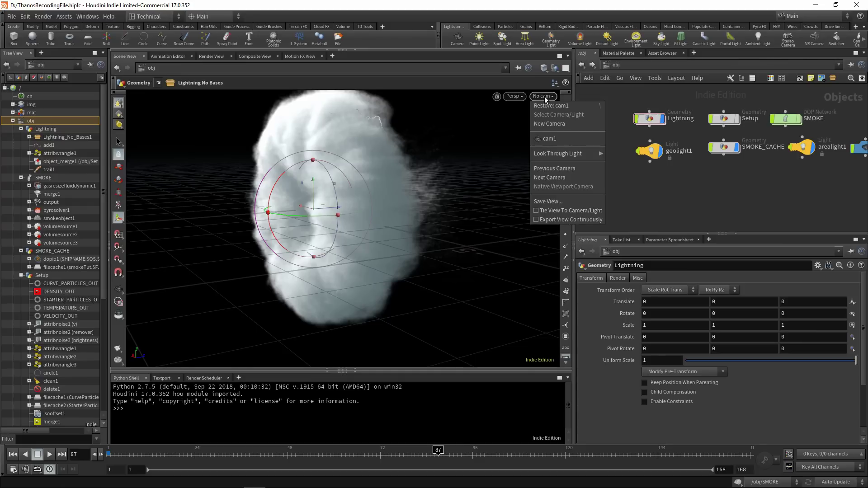
click(554, 139)
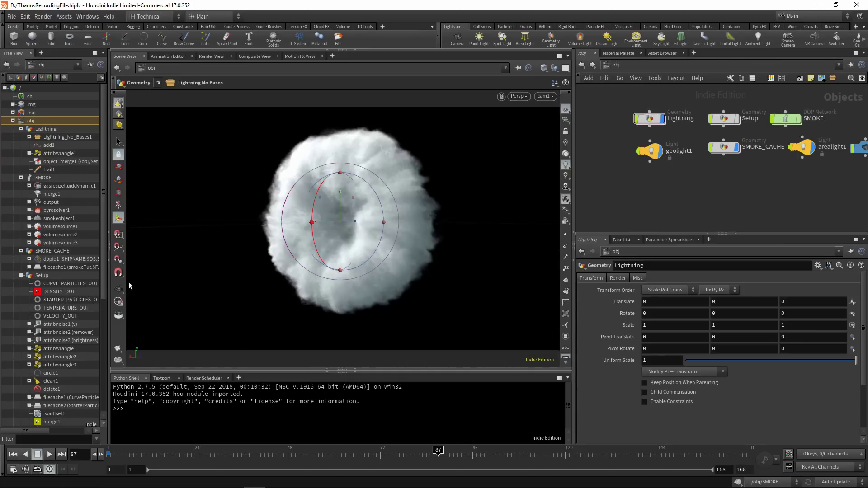
key(Escape)
drag(373, 199, 421, 189)
scroll(421, 189, up, 3)
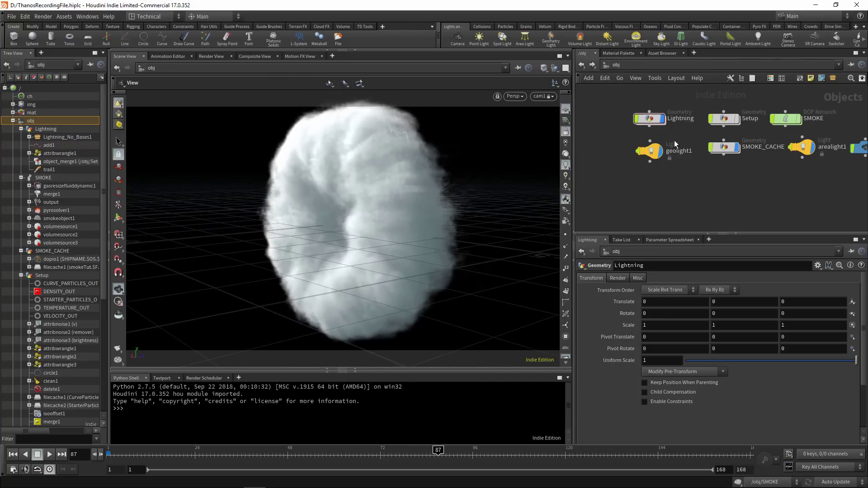
Add a new Fire Ball volume material from the Material Palette to the scene's /mat materials
click(626, 53)
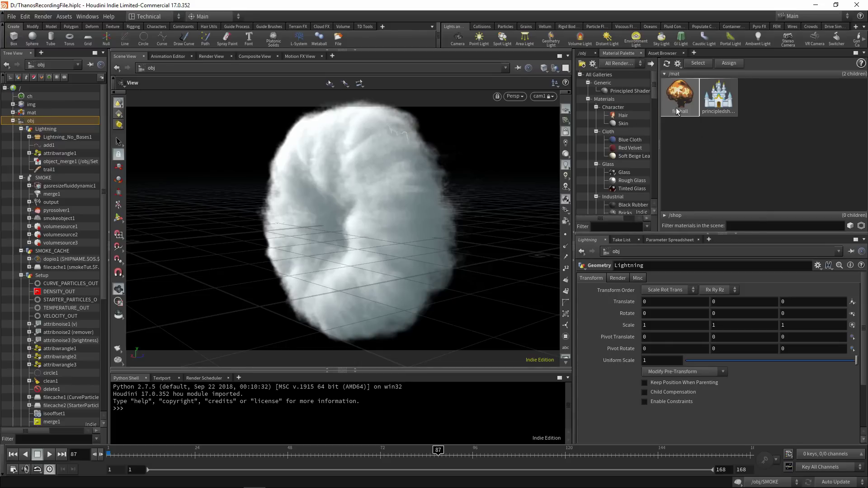
scroll(630, 163, down, 5)
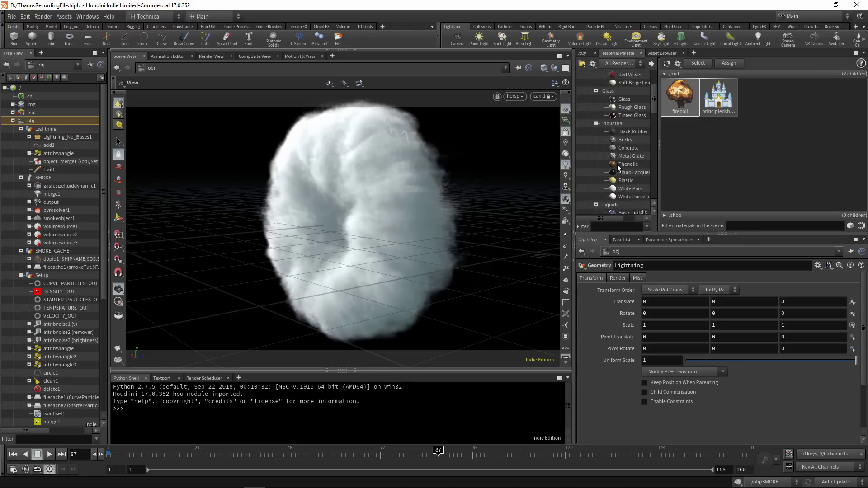
scroll(636, 143, down, 5)
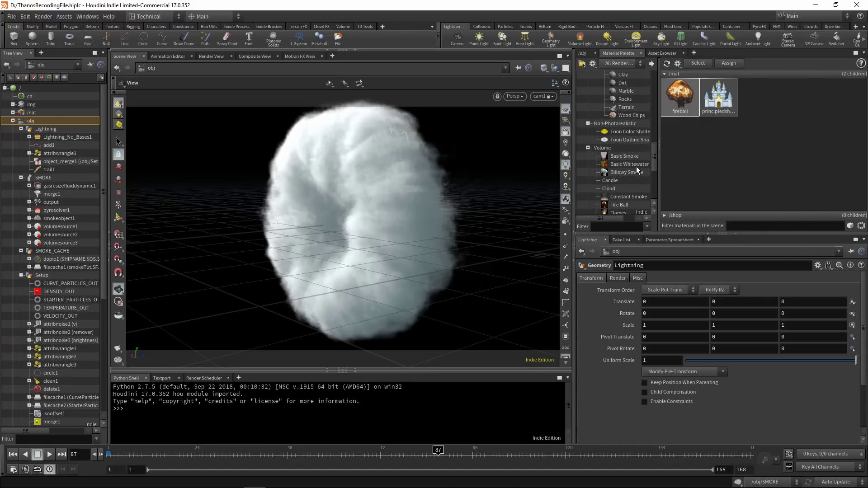
scroll(637, 174, down, 2)
drag(622, 157, 433, 178)
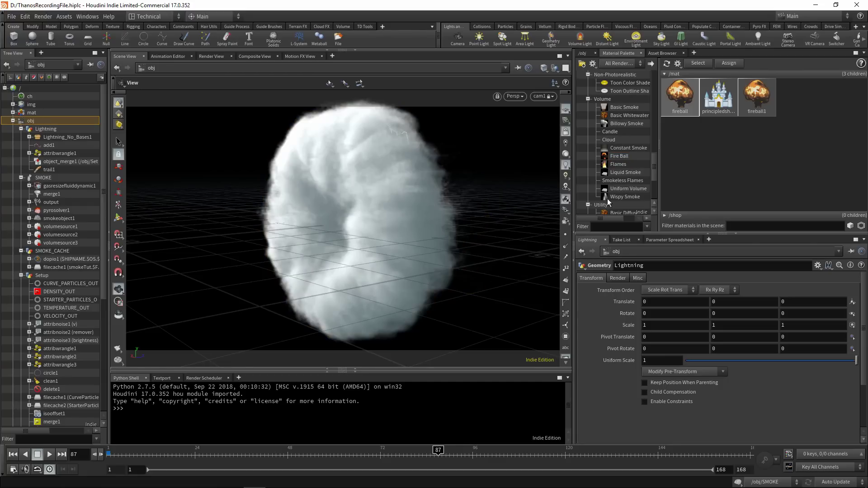
Set the Fire Intensity Volume of the fireball1 shader to temperature
click(763, 94)
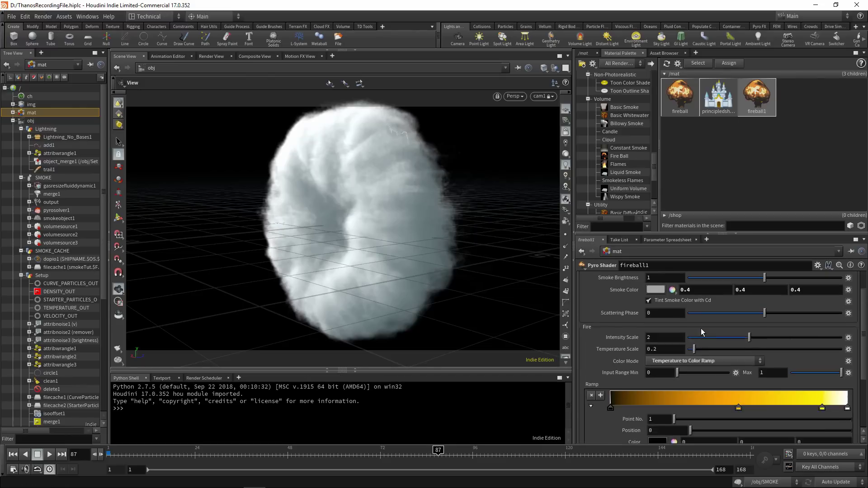
click(662, 279)
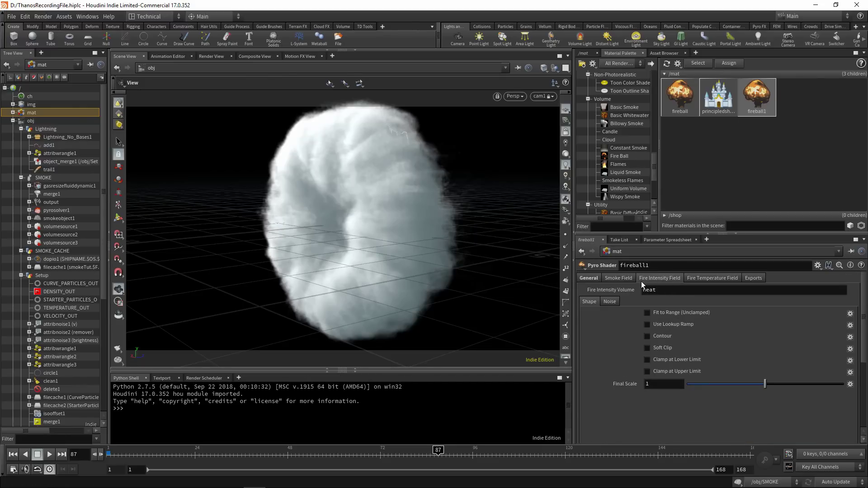
click(676, 292)
text(tem)
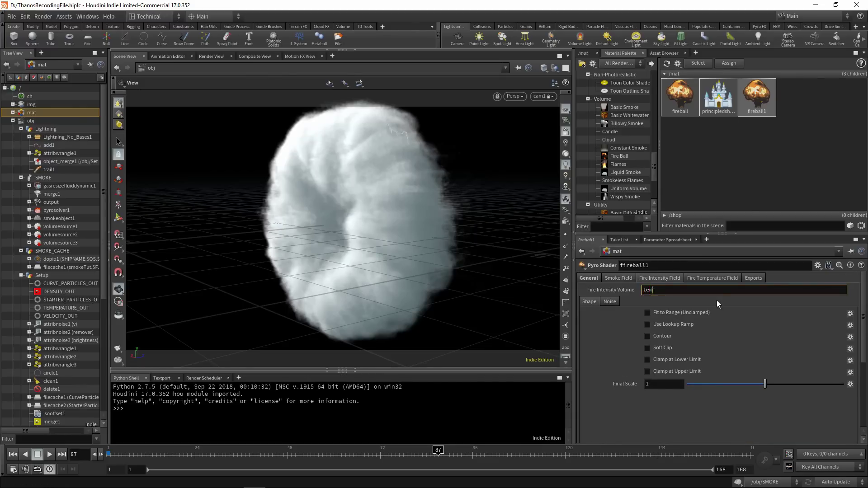
text(perature)
key(Return)
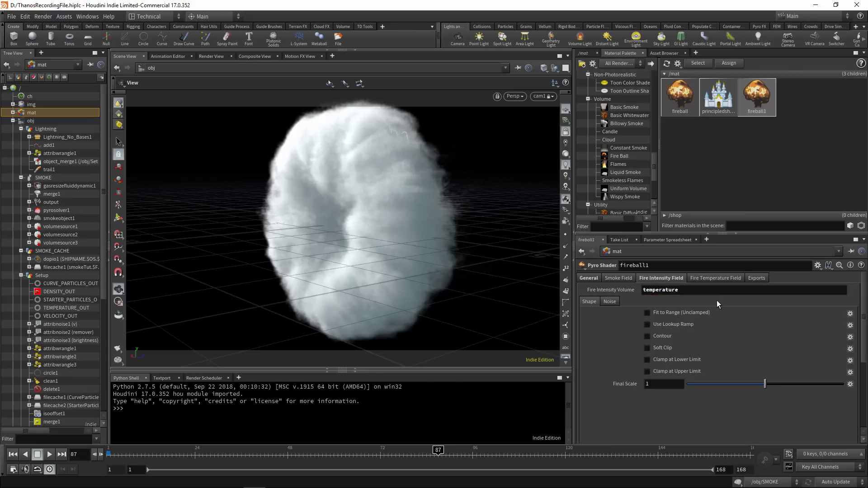
Set the smoke density in fireball1's general settings to 2
click(589, 282)
click(662, 299)
text(2)
key(Return)
scroll(681, 367, down, 5)
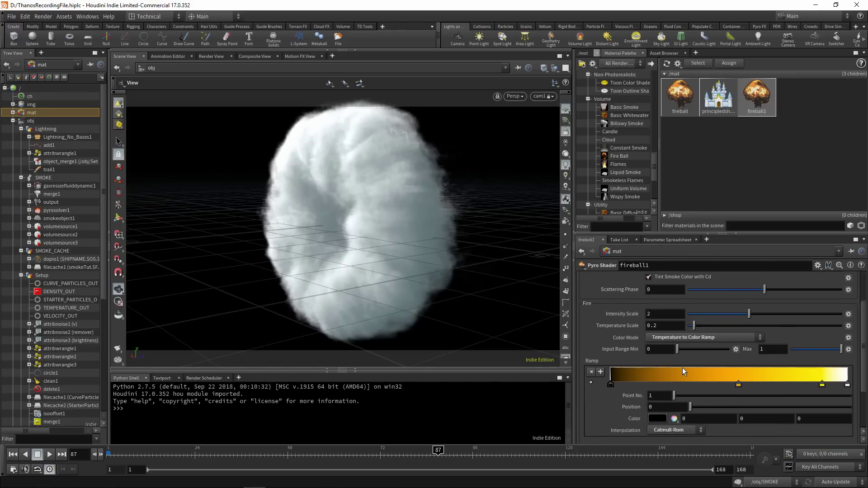
Set fireball1's fire Temperature Scale to 1 and Intensity Scale to 5
click(662, 393)
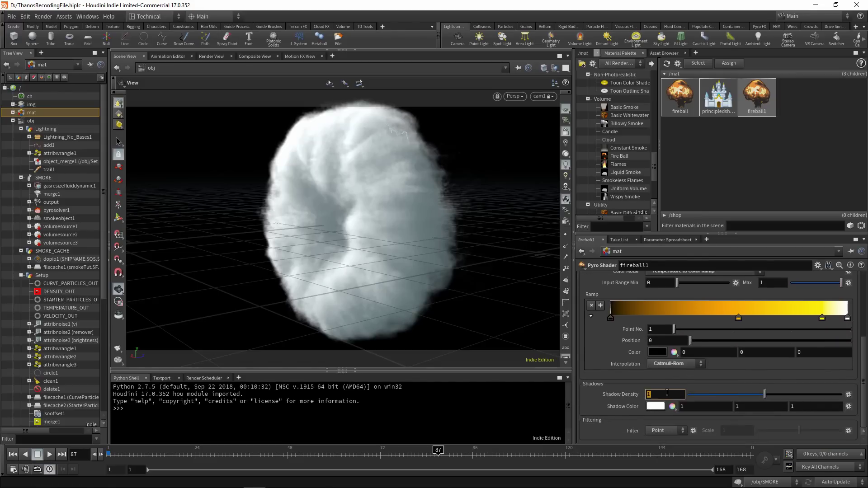
scroll(674, 389, up, 3)
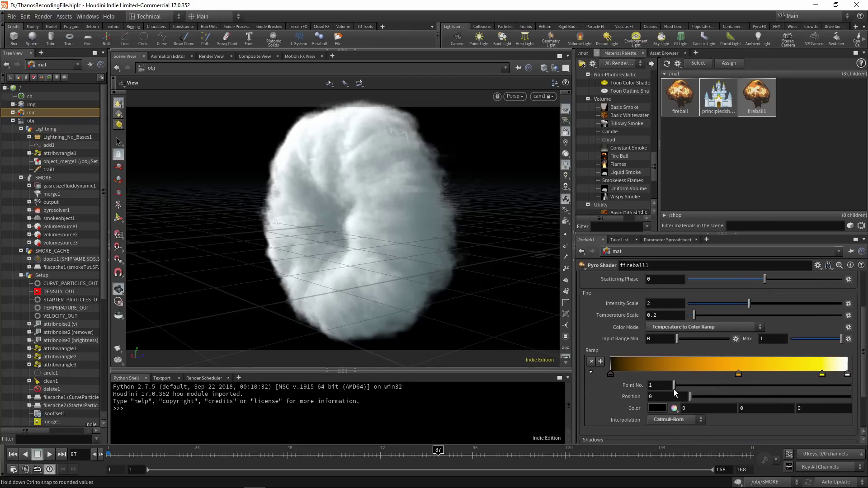
click(668, 326)
text(1)
key(Return)
click(663, 317)
text(5)
key(Return)
Remove the orange point from the fire color ramp and recolor the yellow point light blue (0.421535, 0.665501, 1)
drag(739, 386, 747, 420)
double_click(823, 388)
drag(628, 335, 618, 363)
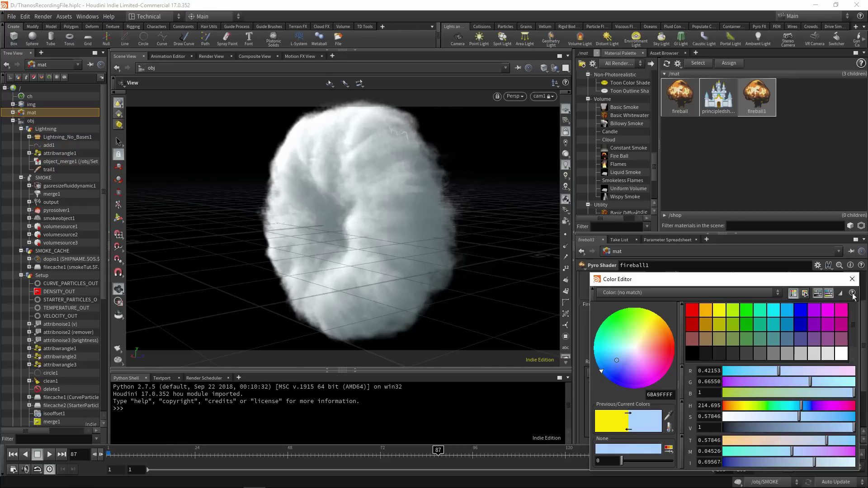
click(853, 279)
Move the ramp's blue point to position 0.44084 and deepen its color to (0.228713, 0.554001, 1)
mouse_move(609, 387)
mouse_down()
mouse_move(634, 388)
mouse_move(615, 388)
mouse_up()
drag(822, 386, 718, 386)
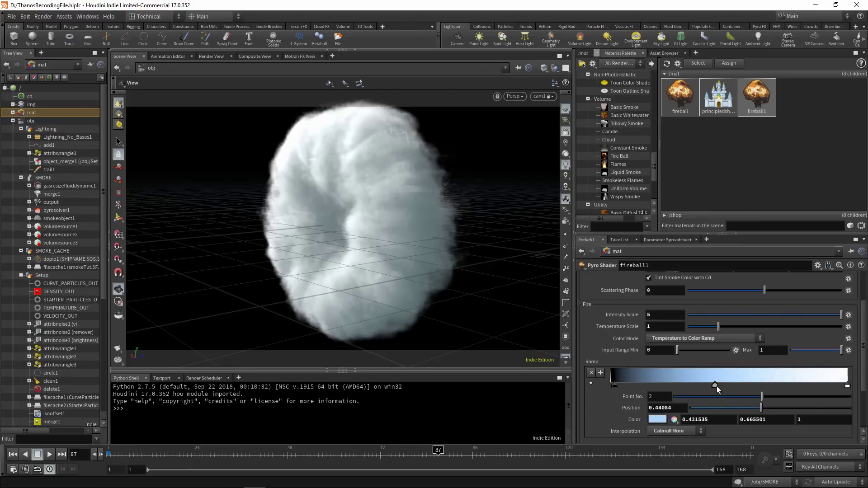
double_click(718, 387)
drag(613, 363, 613, 368)
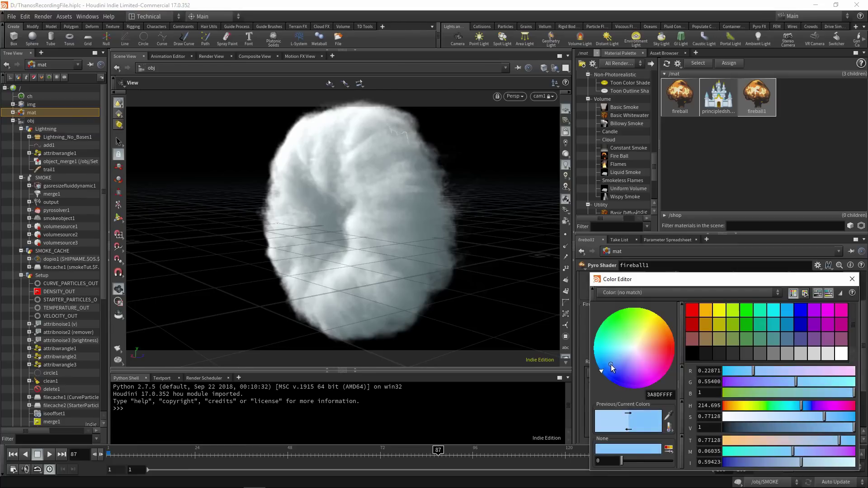
click(852, 279)
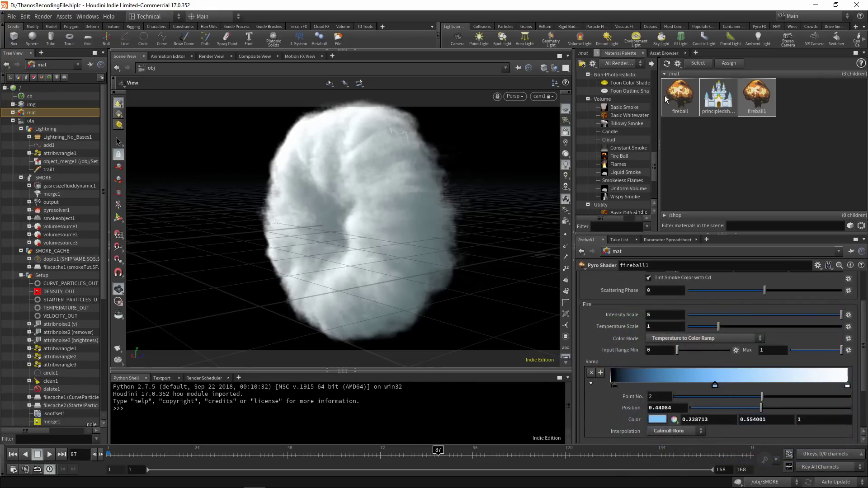
Render frame 87 through /obj/cam1 in the Render View
click(210, 58)
click(280, 69)
click(285, 92)
click(144, 70)
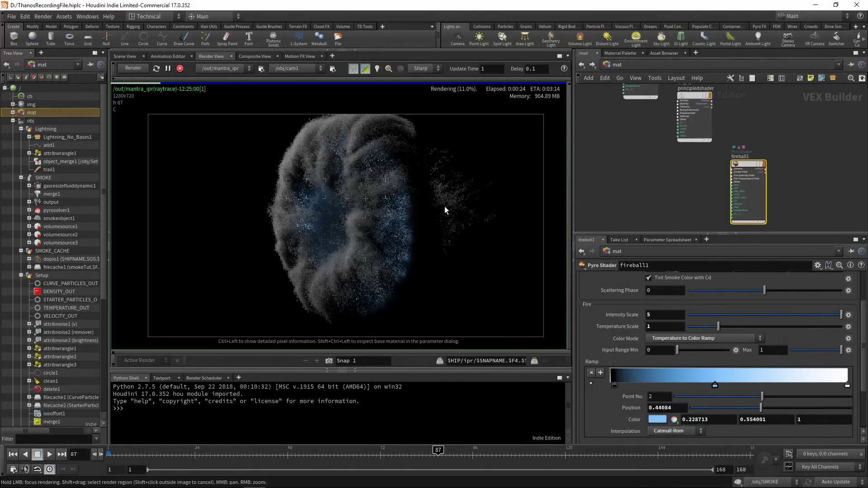
Examine the smoke and blue glow in the render preview and stop the render
scroll(402, 201, up, 2)
scroll(350, 189, down, 2)
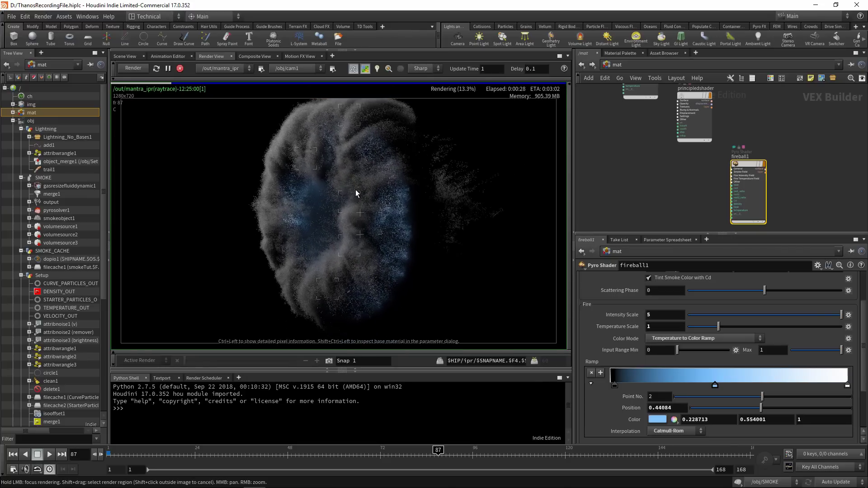
middle_drag(394, 180, 403, 179)
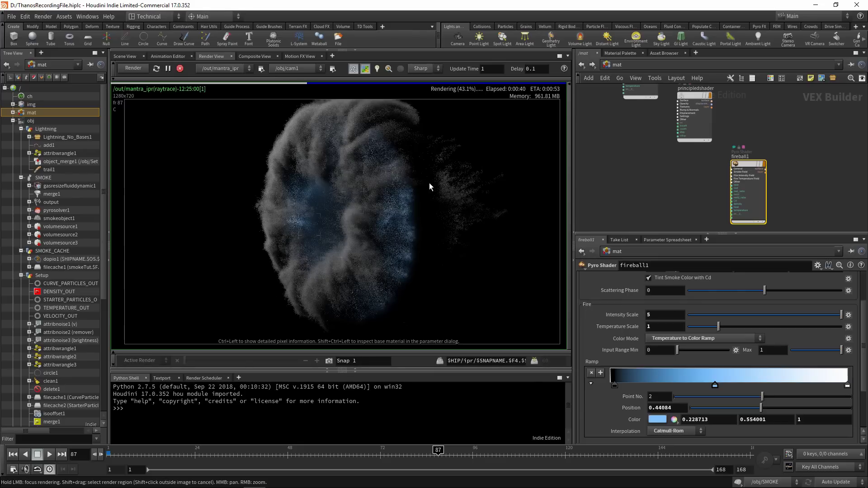
click(180, 69)
Open ThanosPortalTutorialSimplifiedTutFile.hiplc and turn off Enable In Viewport for geolight1
click(11, 17)
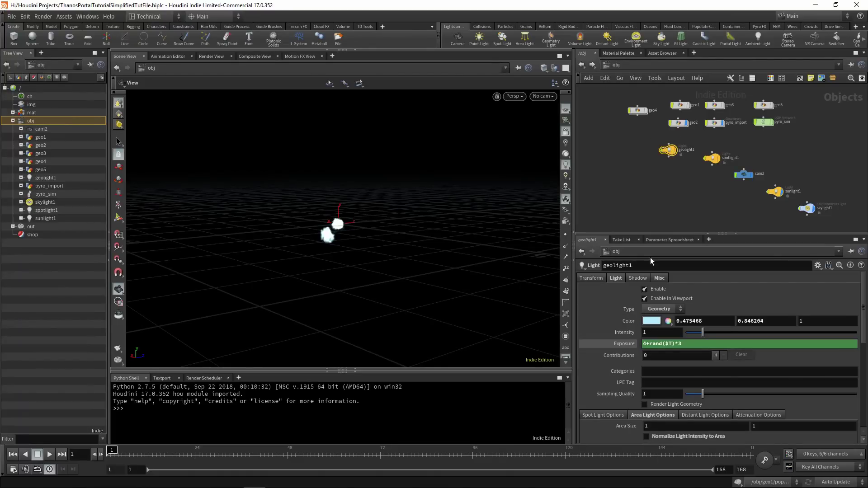
scroll(697, 164, up, 2)
click(644, 298)
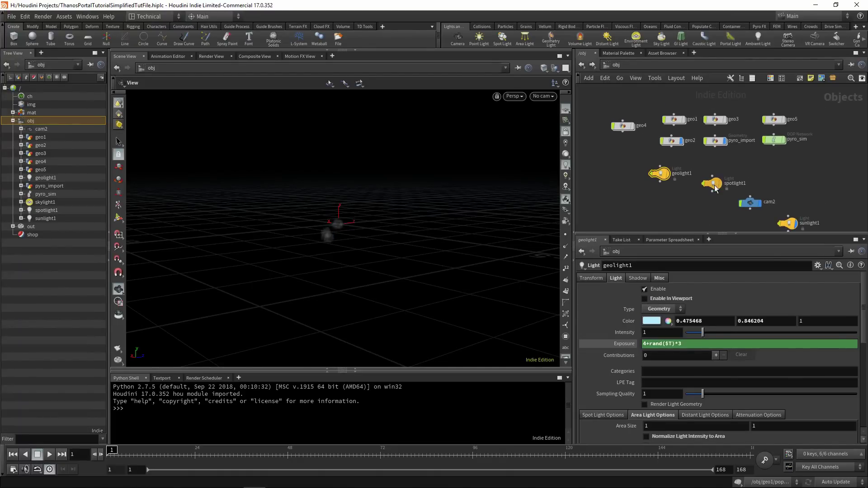
Select pyro_import and inspect the portal smoke around frame 92 through cam2
scroll(705, 172, up, 2)
click(664, 156)
click(717, 156)
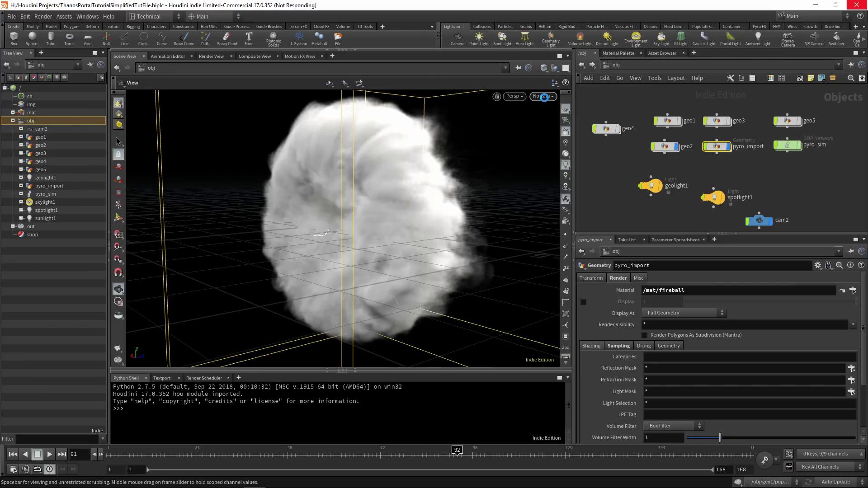
click(545, 97)
click(550, 139)
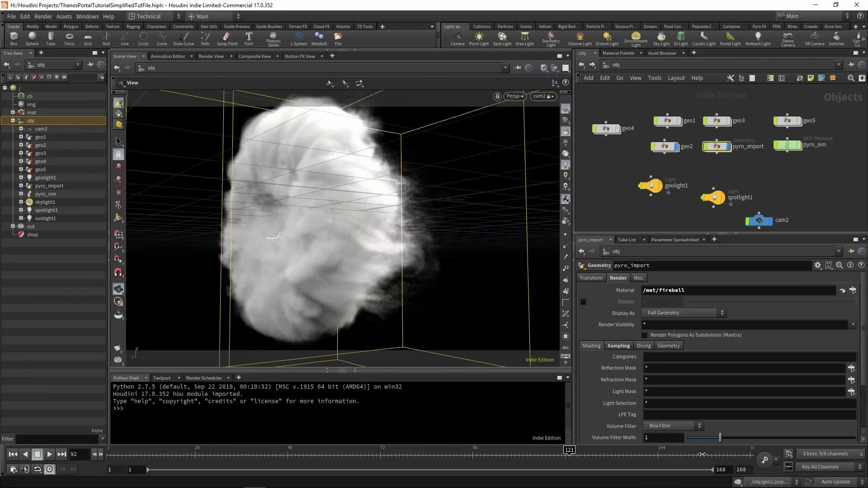
Render frame 159 through /obj/cam2, examine the portal and return to the scene viewport
click(212, 56)
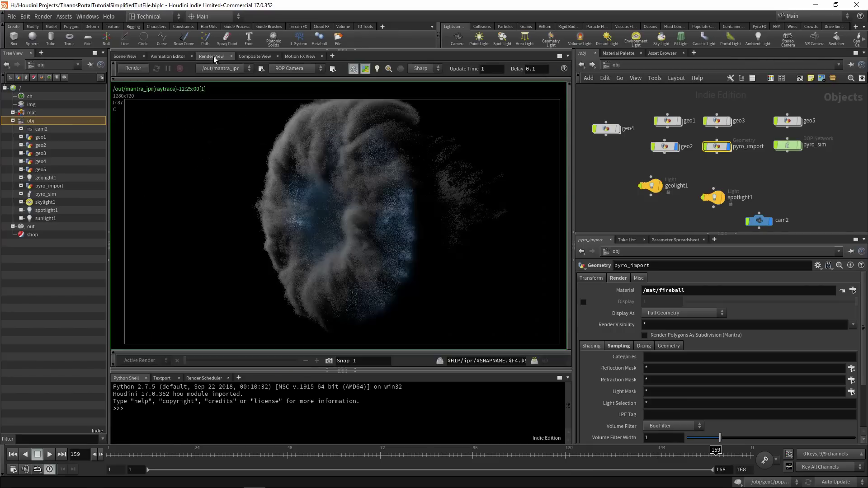
click(290, 68)
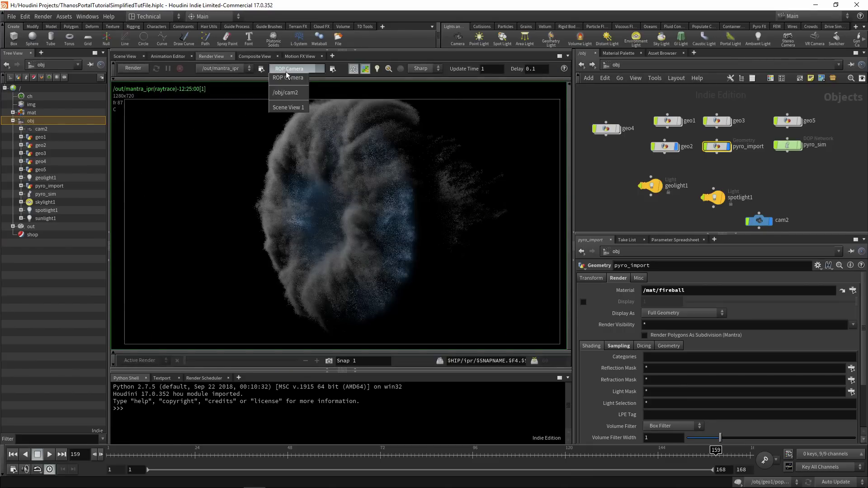
click(293, 95)
click(132, 68)
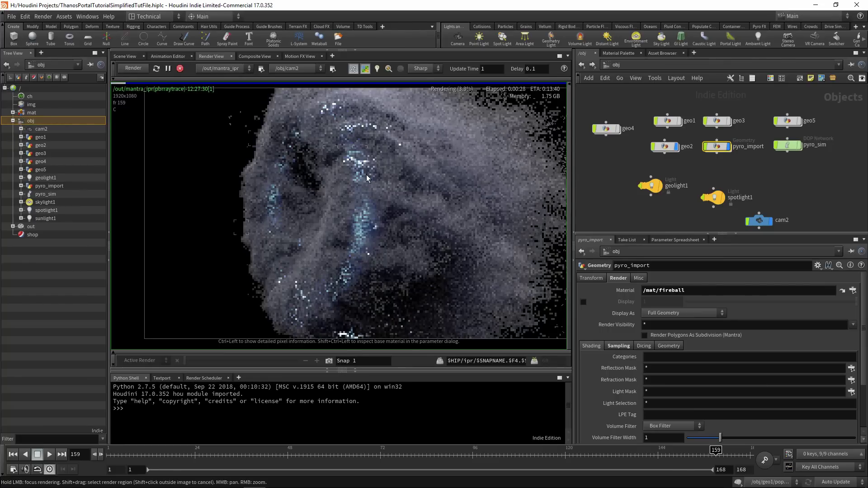
click(123, 56)
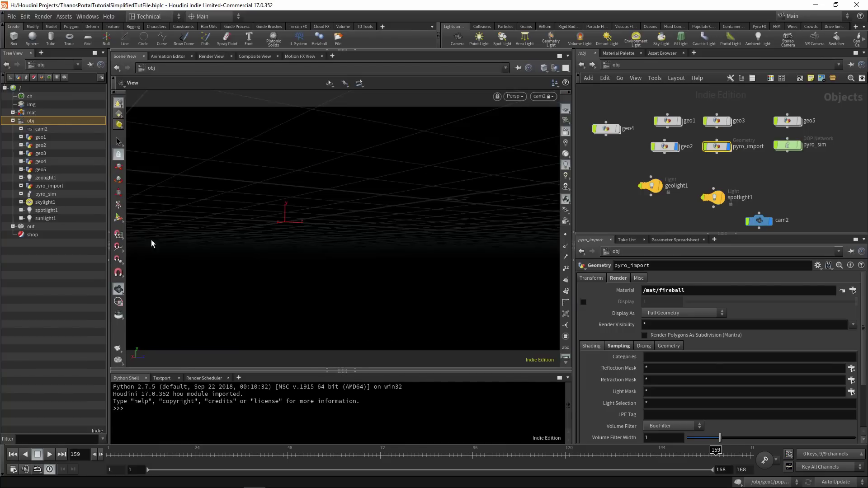